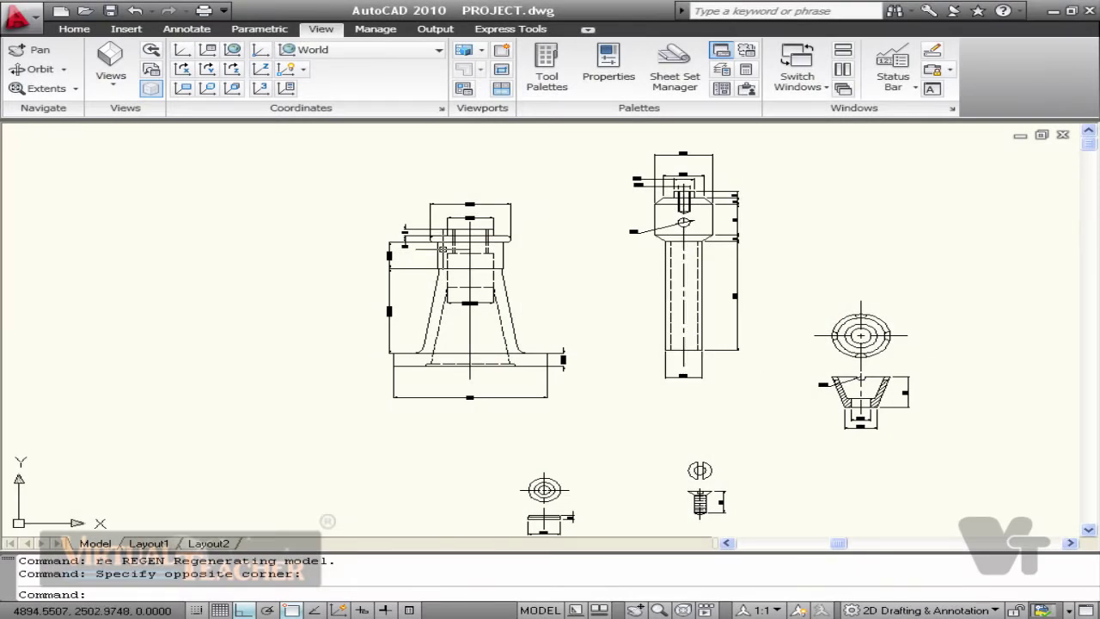
middle_drag(560, 360, 586, 374)
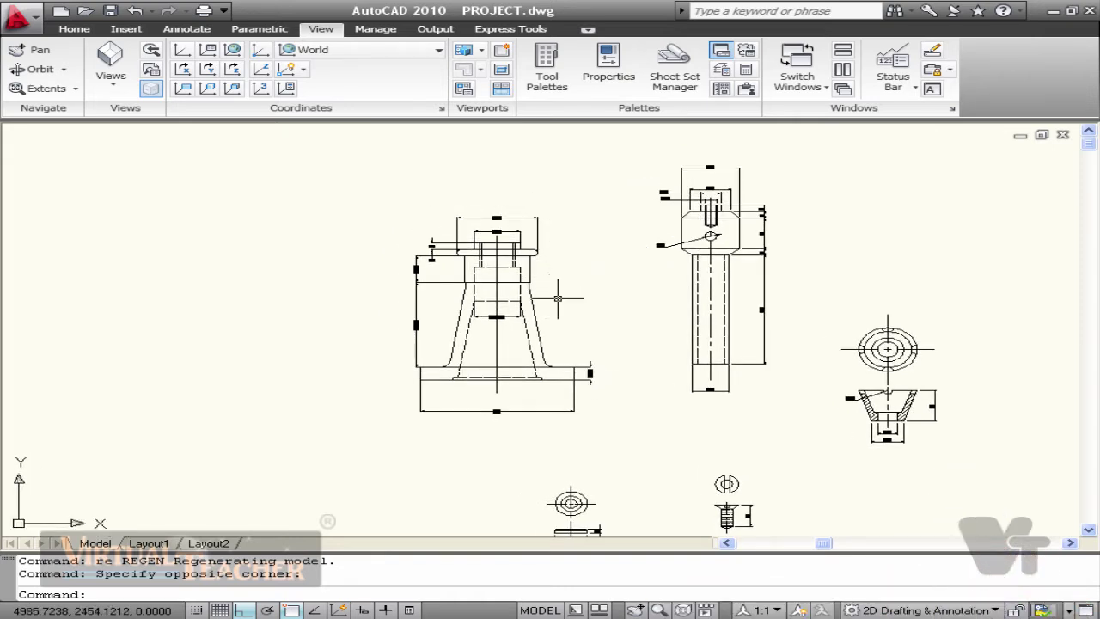
middle_drag(832, 352, 835, 338)
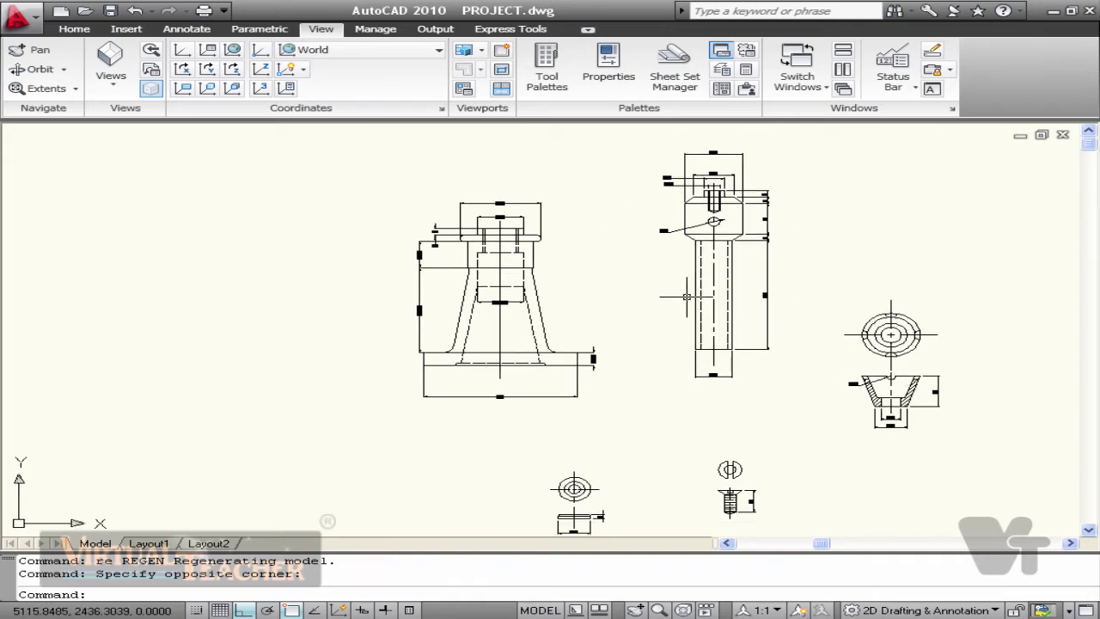
middle_drag(684, 297, 644, 270)
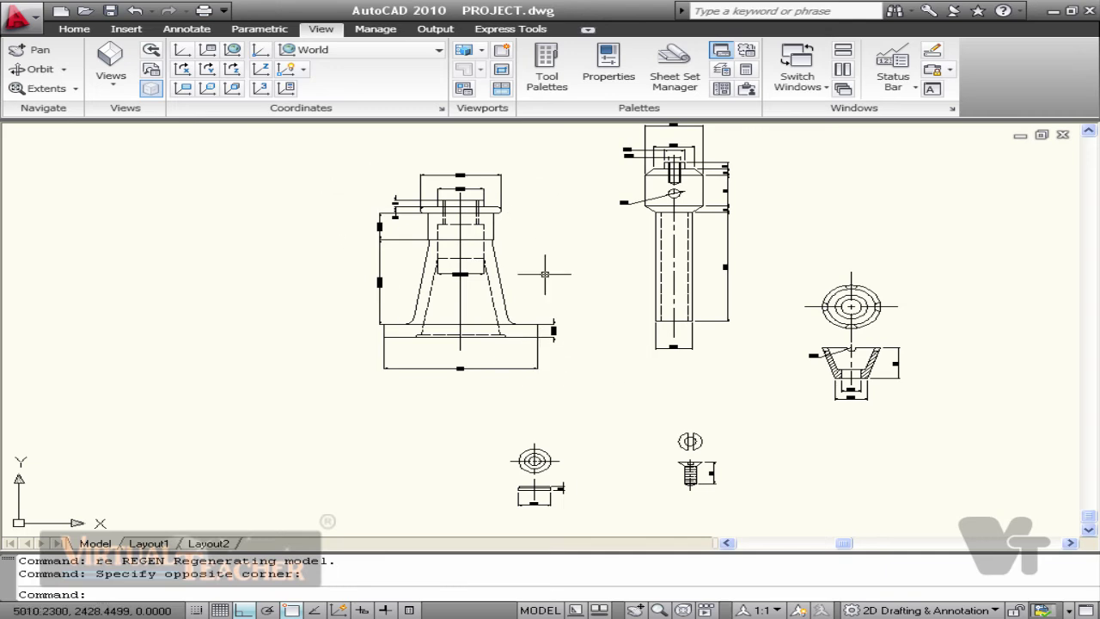
middle_drag(429, 238, 429, 257)
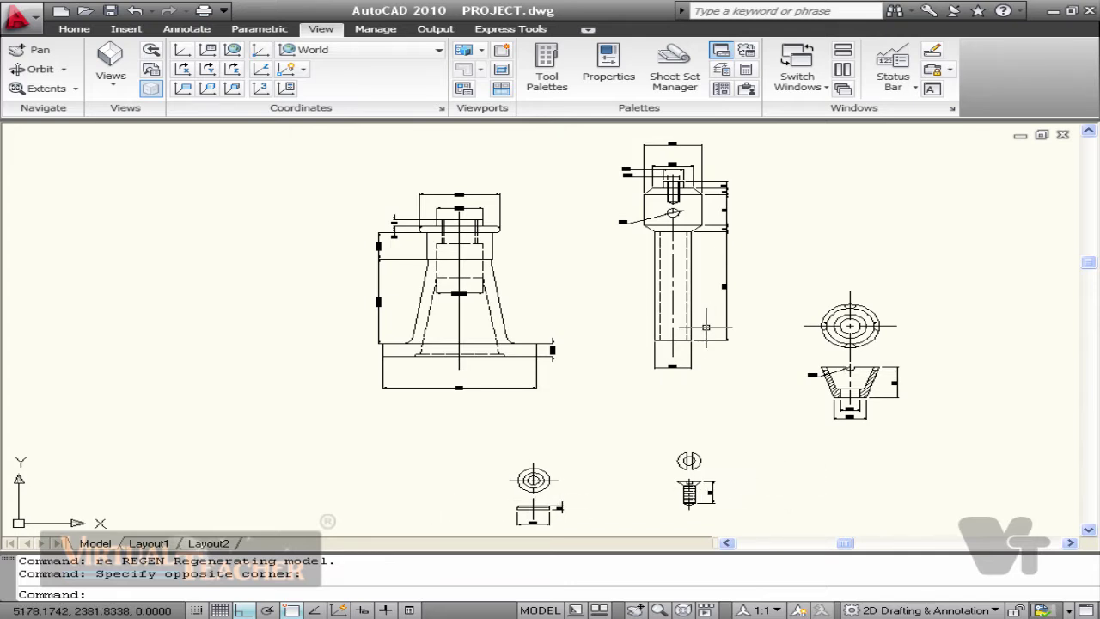
middle_drag(706, 328, 690, 347)
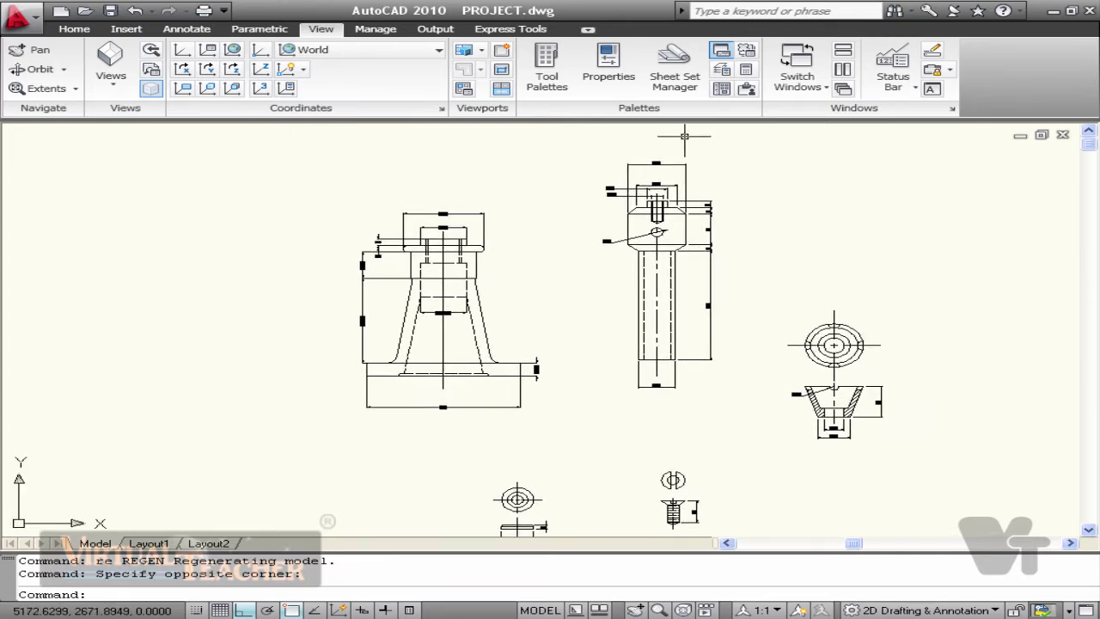
middle_drag(530, 297, 580, 285)
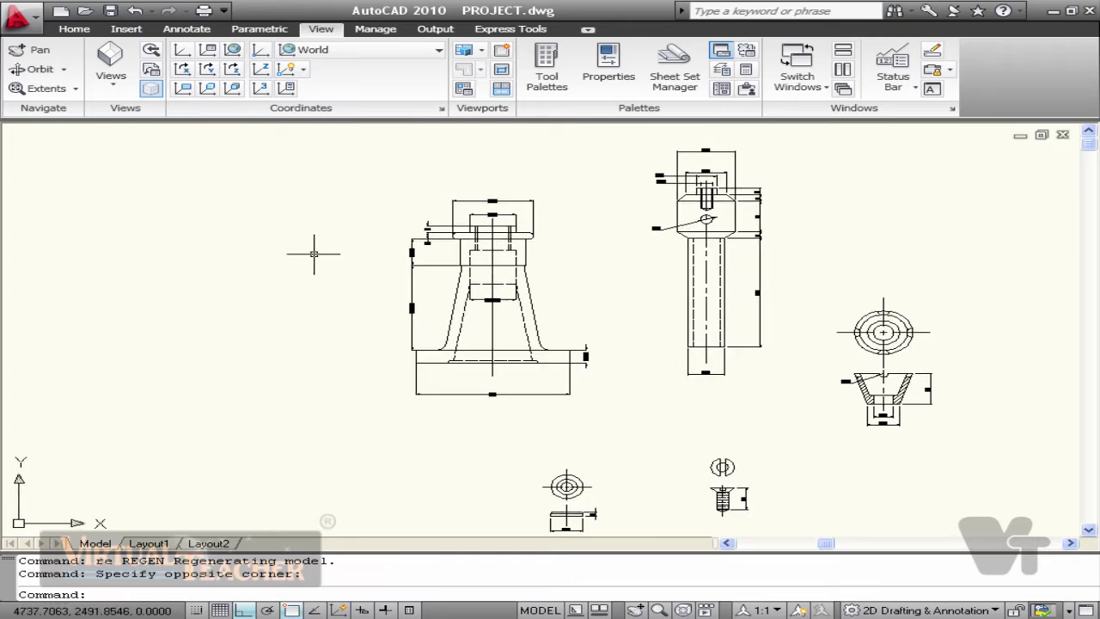
Start a new drawing and draw a horizontal line 180 units long with ortho mode on.
click(60, 10)
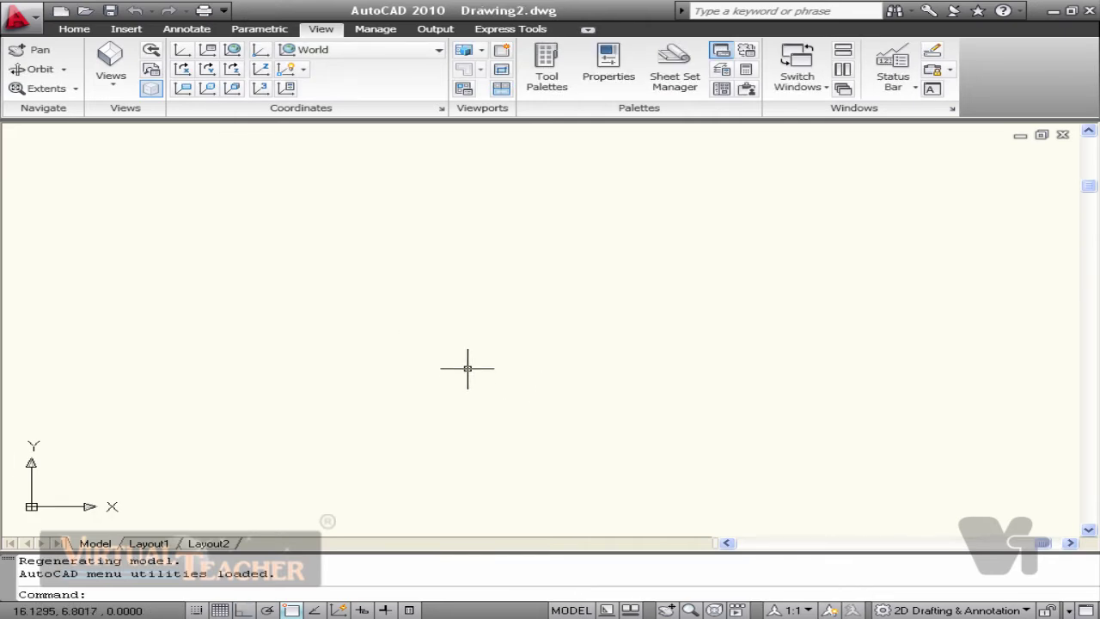
text(l)
key(Return)
click(321, 427)
key(F8)
text(180)
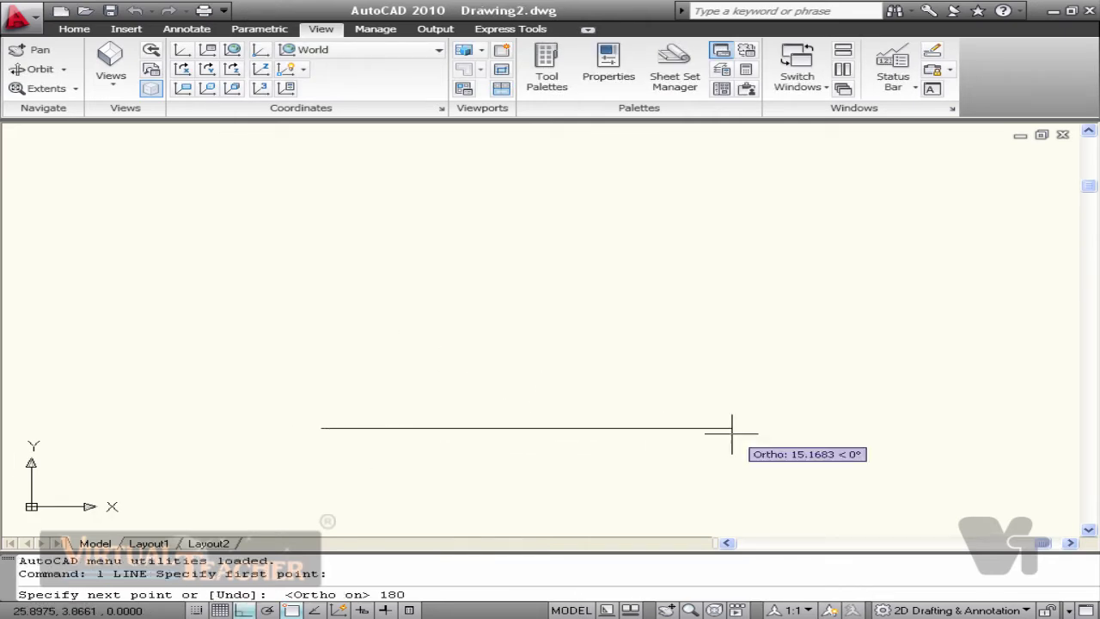
key(Return)
key(Return)
Offset the horizontal line upward by 18 units to form the top edge of the base.
text(o)
key(Return)
scroll(663, 358, down, 5)
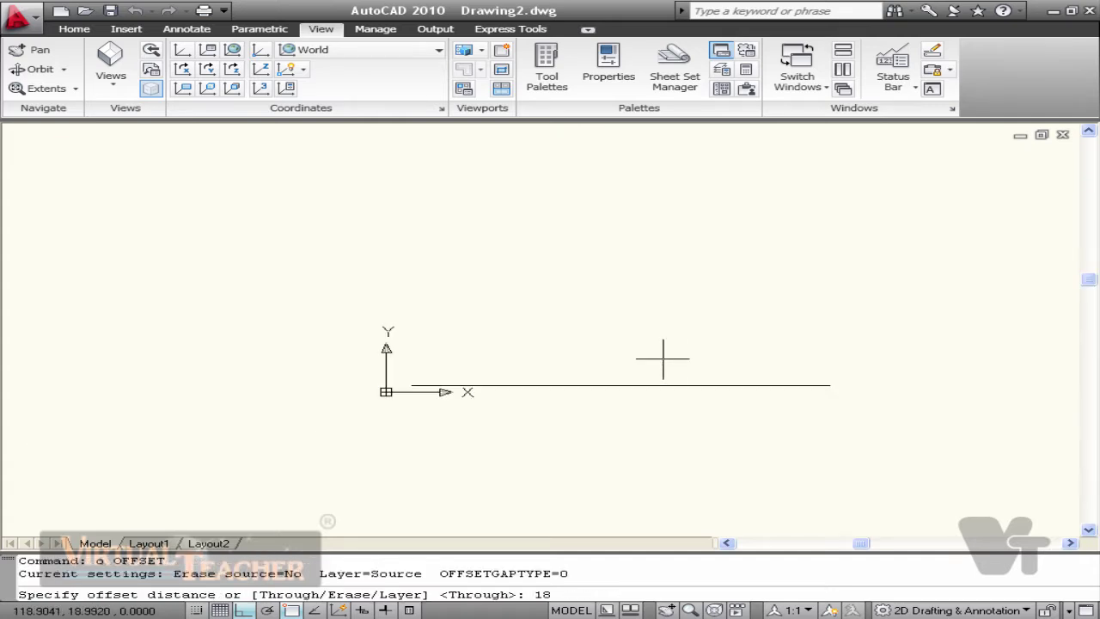
key(Return)
click(605, 385)
click(607, 364)
key(Escape)
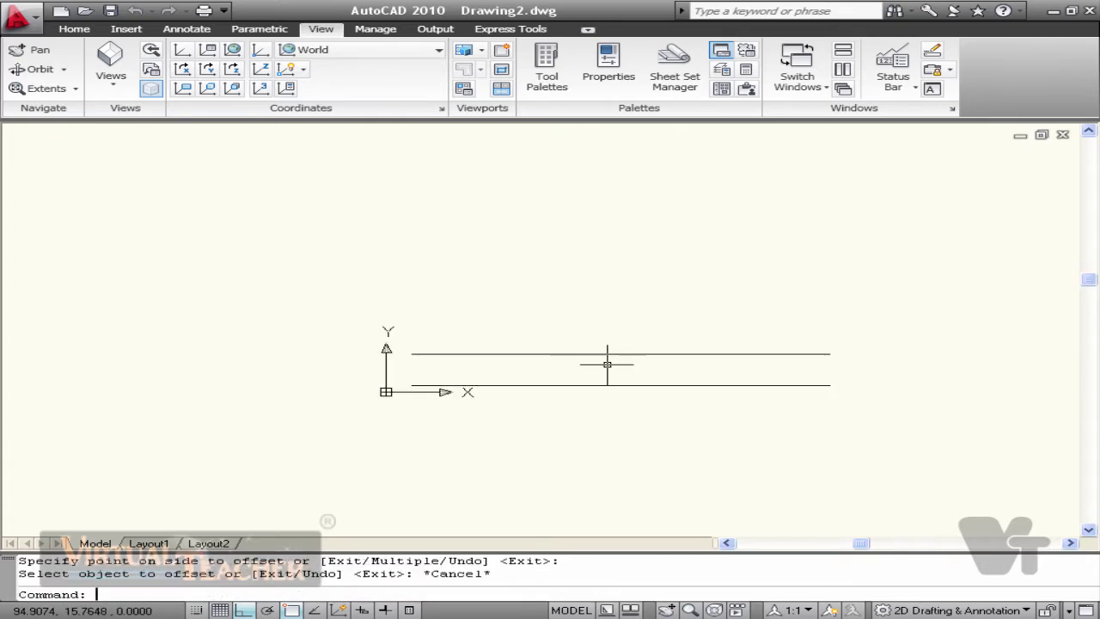
Join the right and left ends of the two horizontal lines with vertical lines to close the base rectangle.
text(l)
key(Return)
click(830, 353)
click(829, 385)
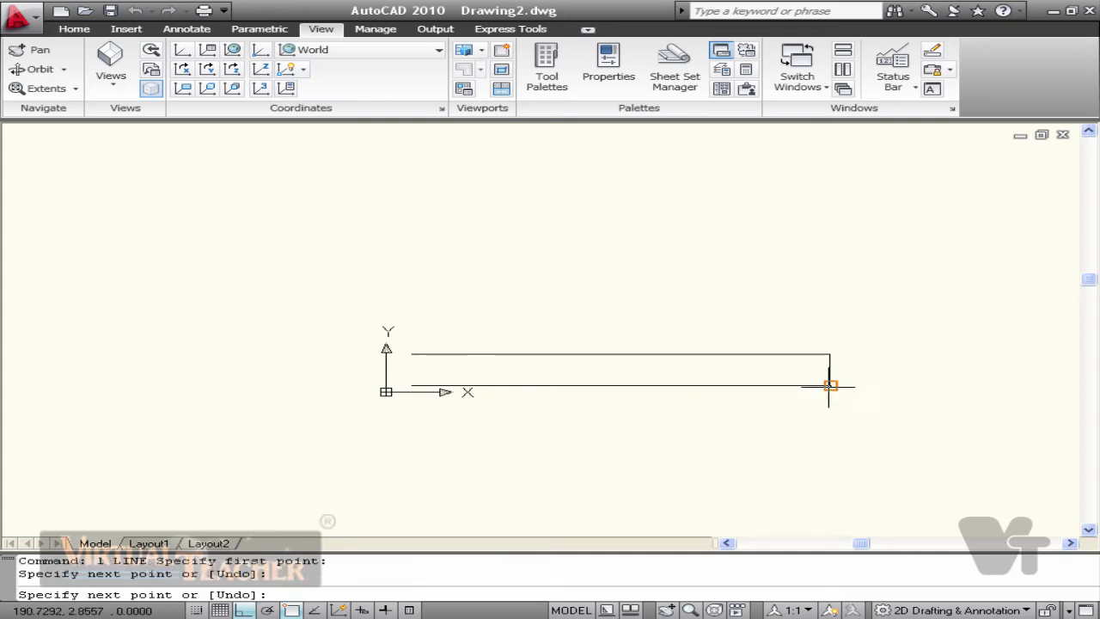
key(Escape)
key(Return)
click(412, 354)
click(411, 385)
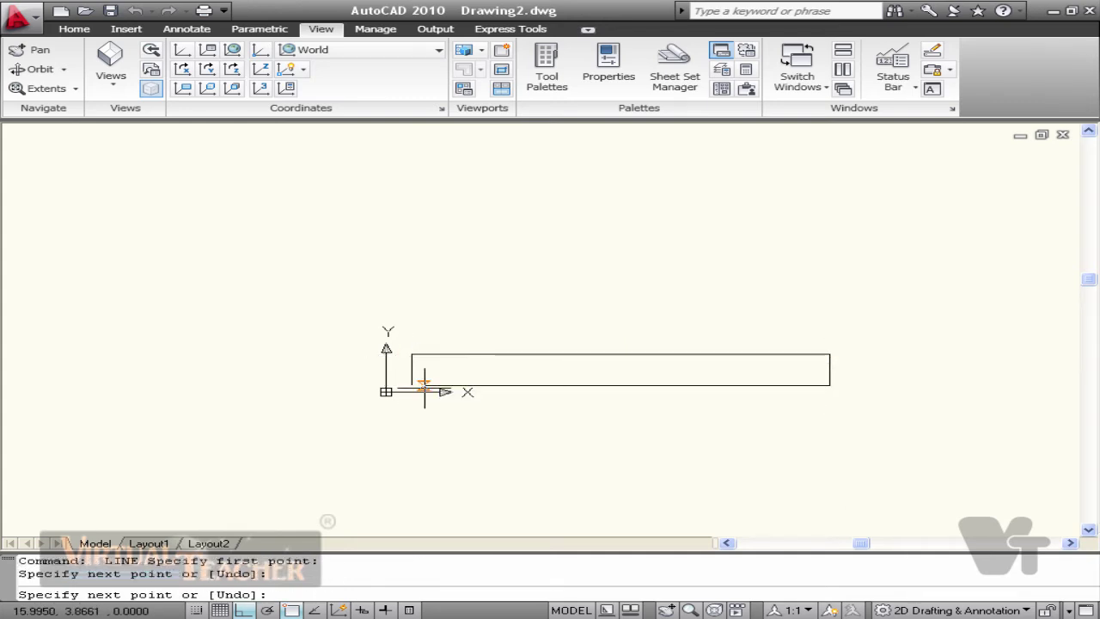
key(Escape)
Draw a long vertical axis line through the midpoint of the base rectangle's top edge, extending above and below the base.
middle_drag(494, 401, 446, 419)
text(l)
key(Return)
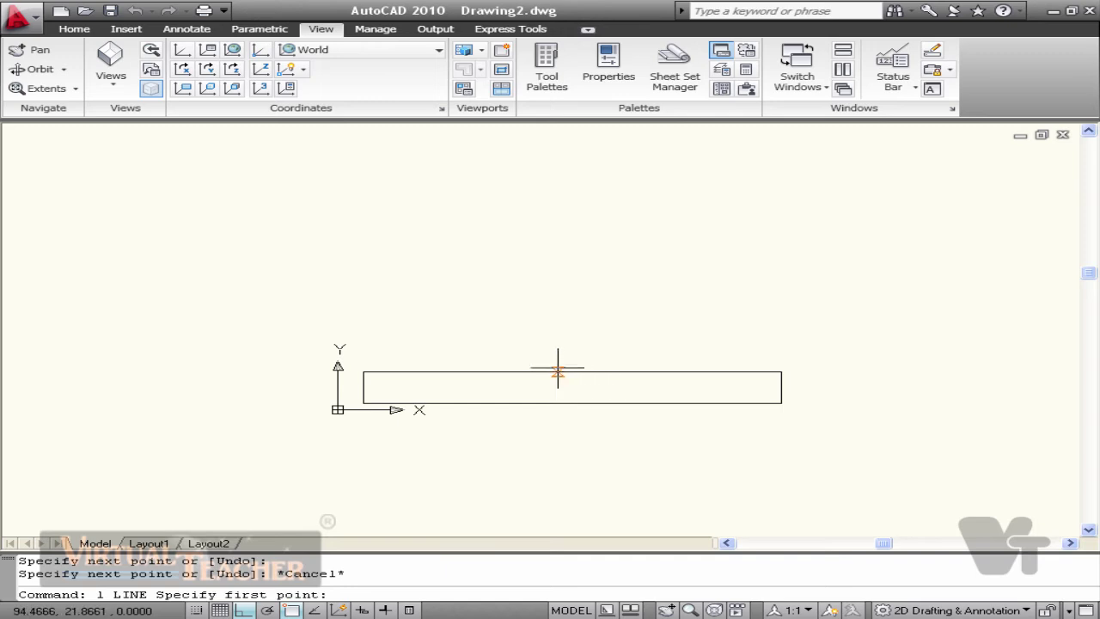
click(572, 371)
middle_drag(571, 235, 552, 359)
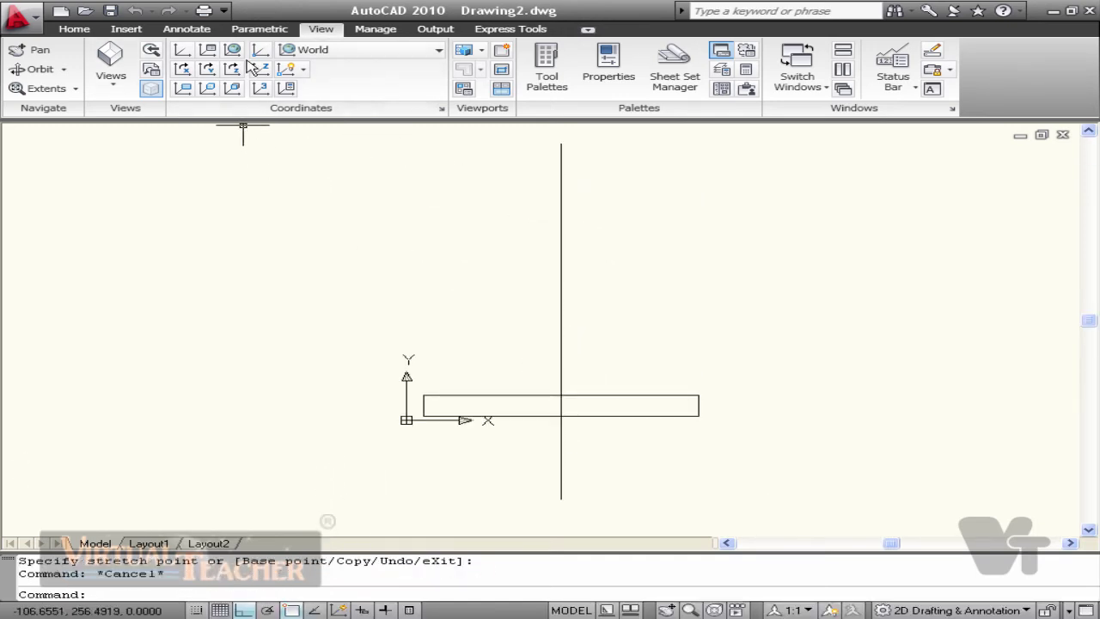
Load a dash-dot center linetype from acad.lin and apply it to the vertical axis line.
click(89, 29)
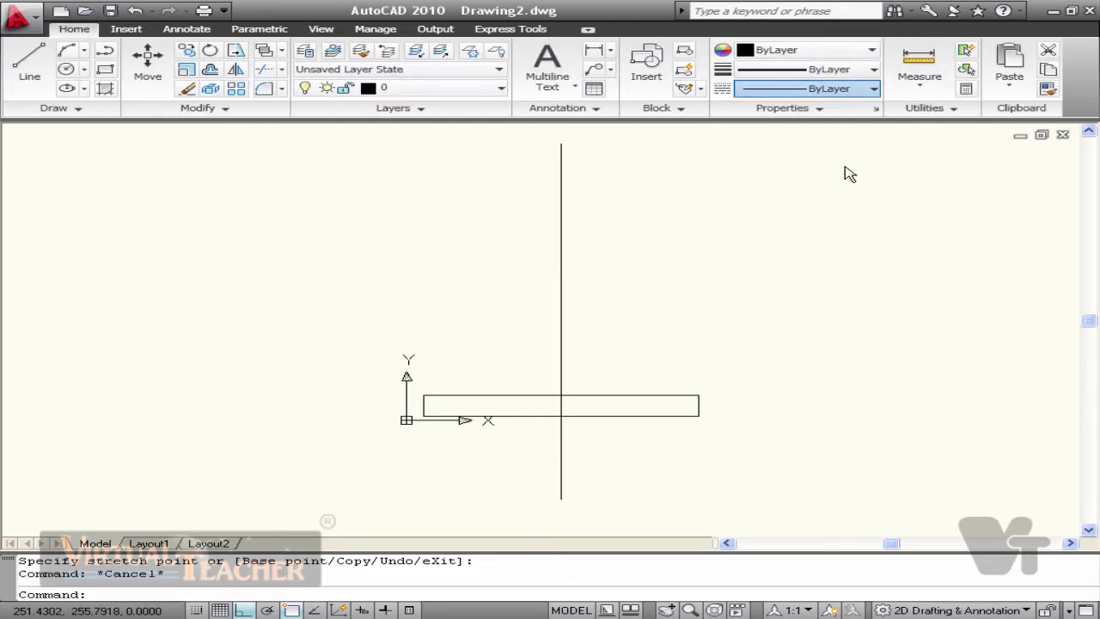
click(946, 176)
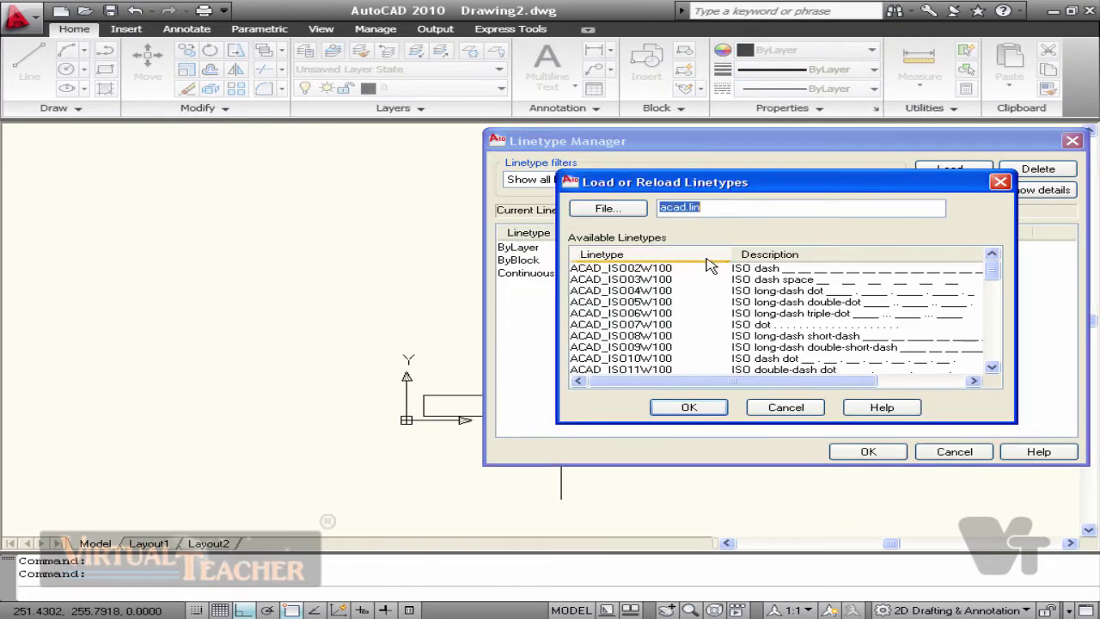
click(708, 269)
key(c)
click(710, 404)
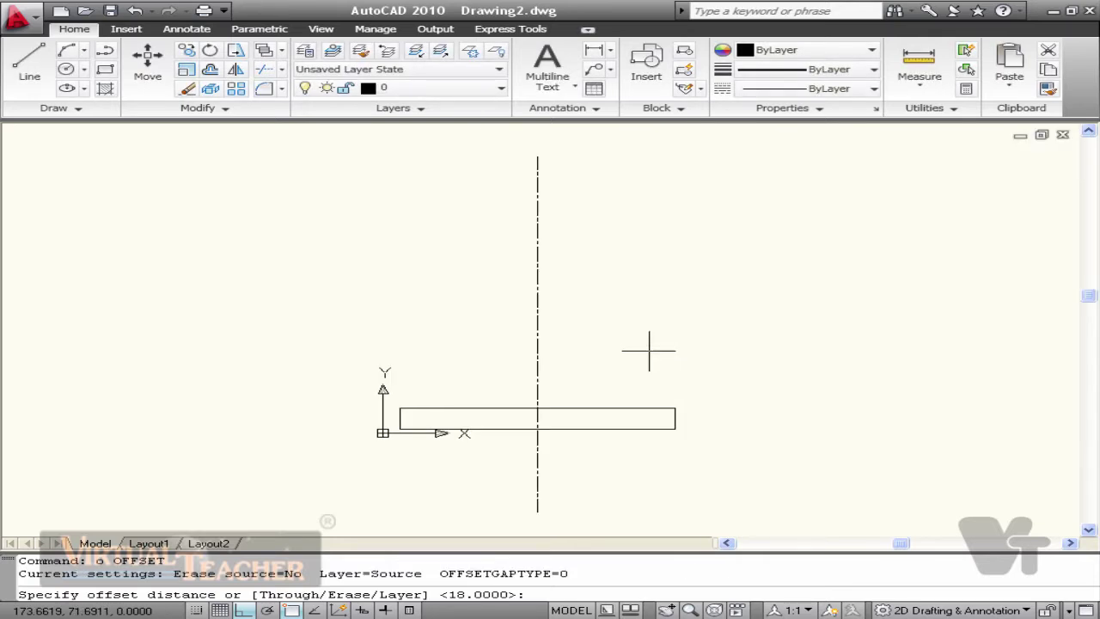
Offset the base rectangle's top edge upward by 117 units.
key(Return)
click(596, 405)
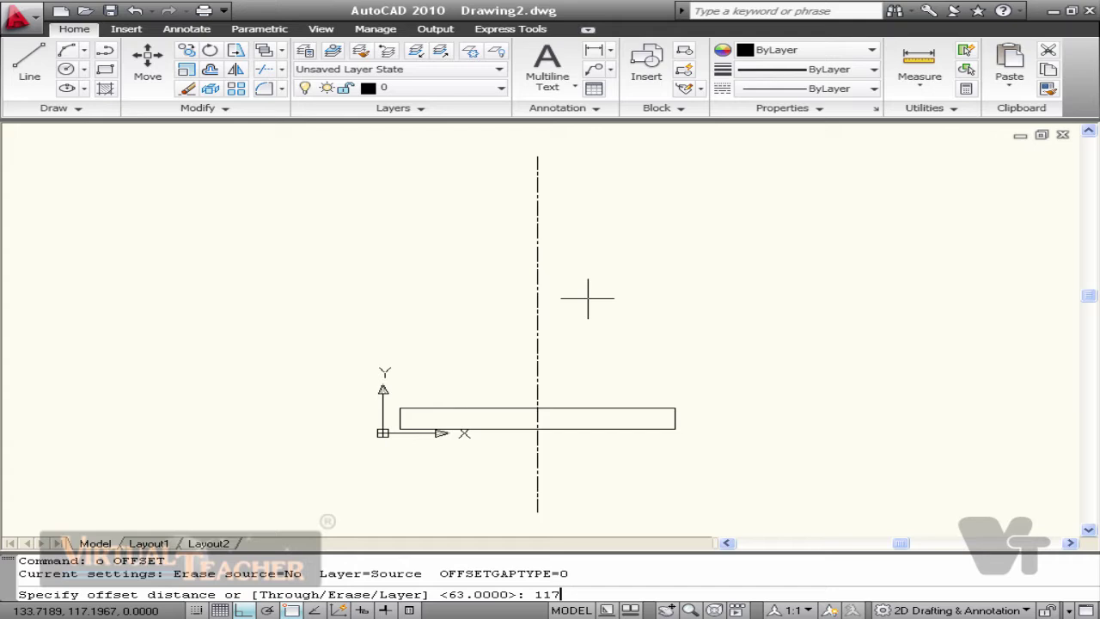
key(Return)
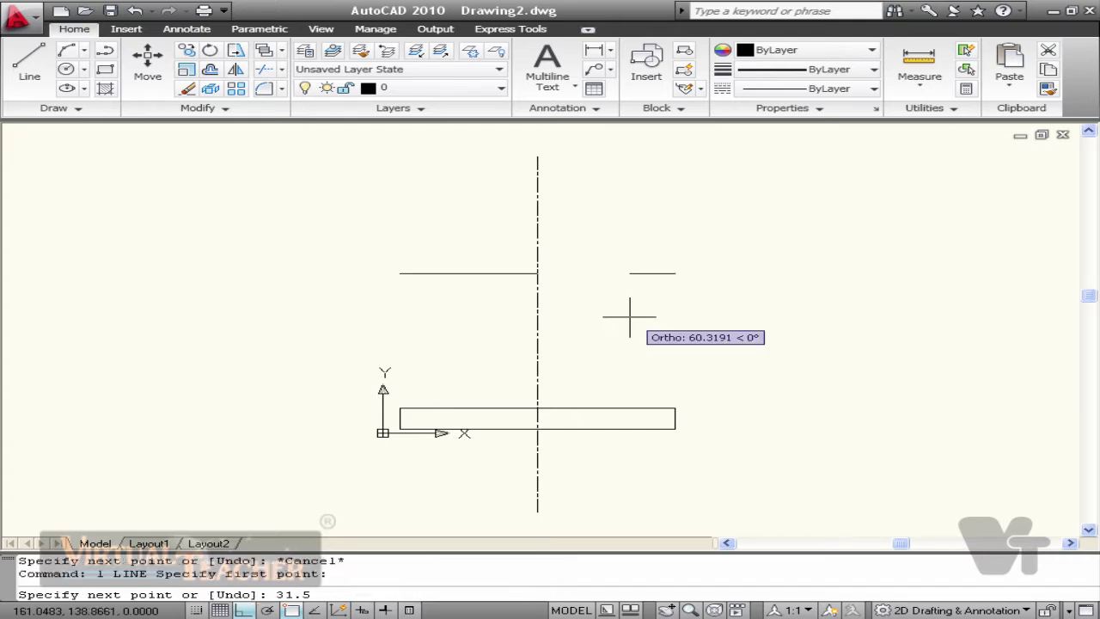
Draw a 31.5-unit line rightward from the axis along the offset line, continuing with a slanted line down to the base's top edge.
key(Return)
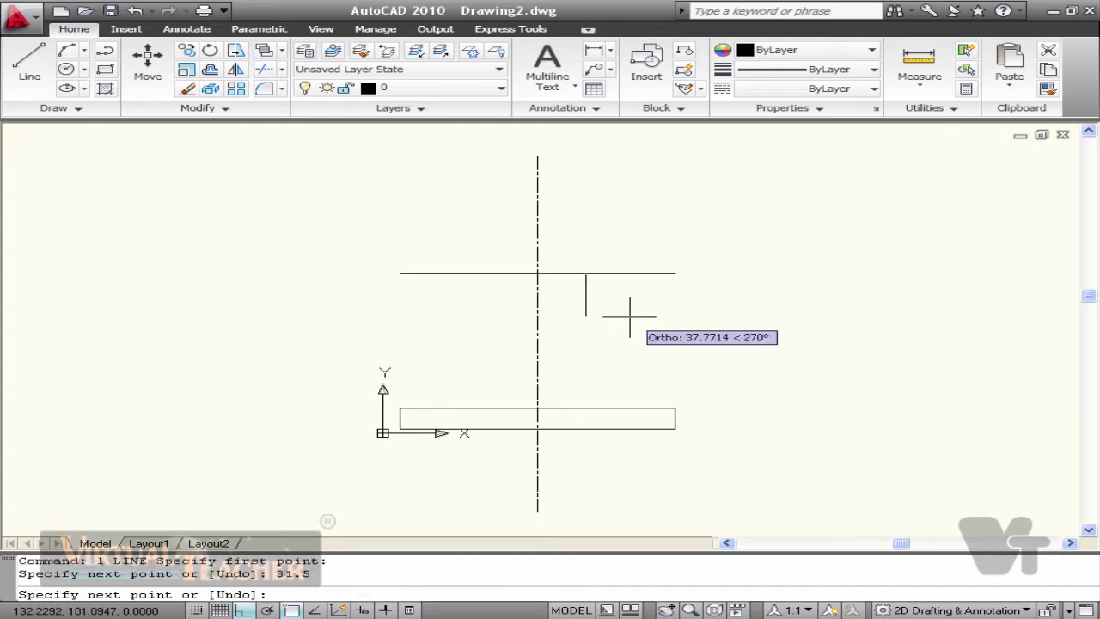
click(654, 408)
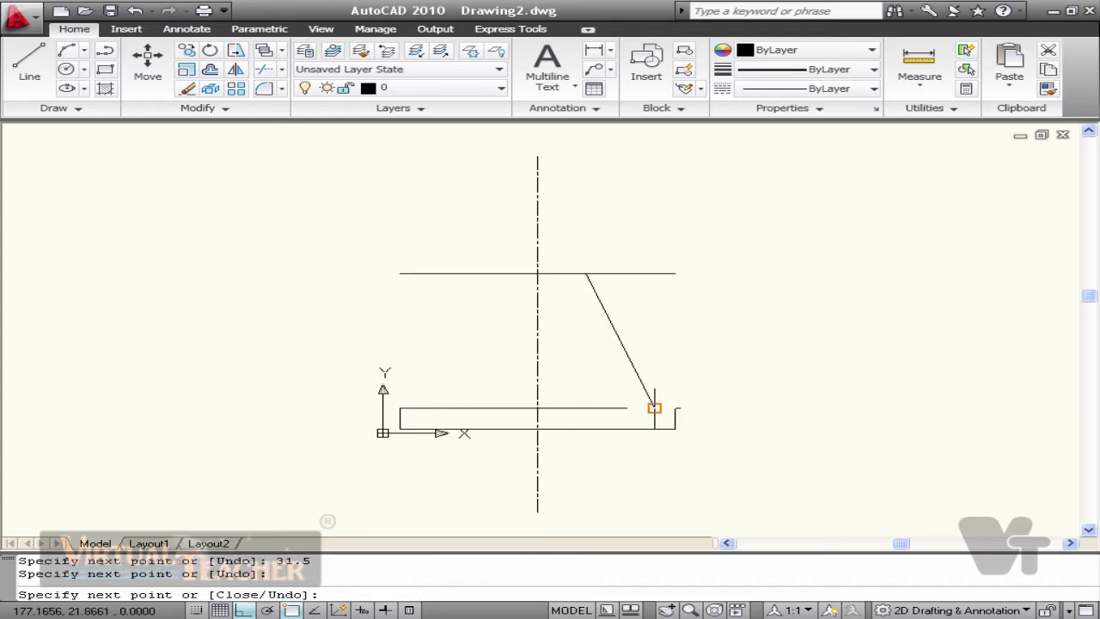
key(Escape)
Erase the full-width offset line above the base, keeping the short shoulder line.
click(659, 303)
click(668, 290)
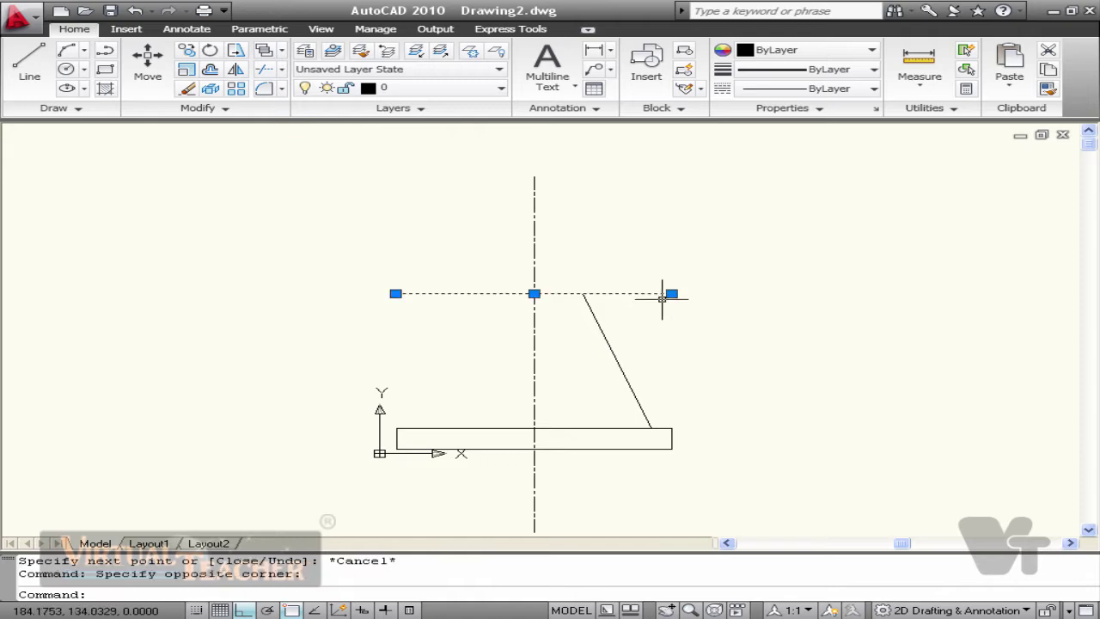
text(e)
key(Return)
text(l)
key(Return)
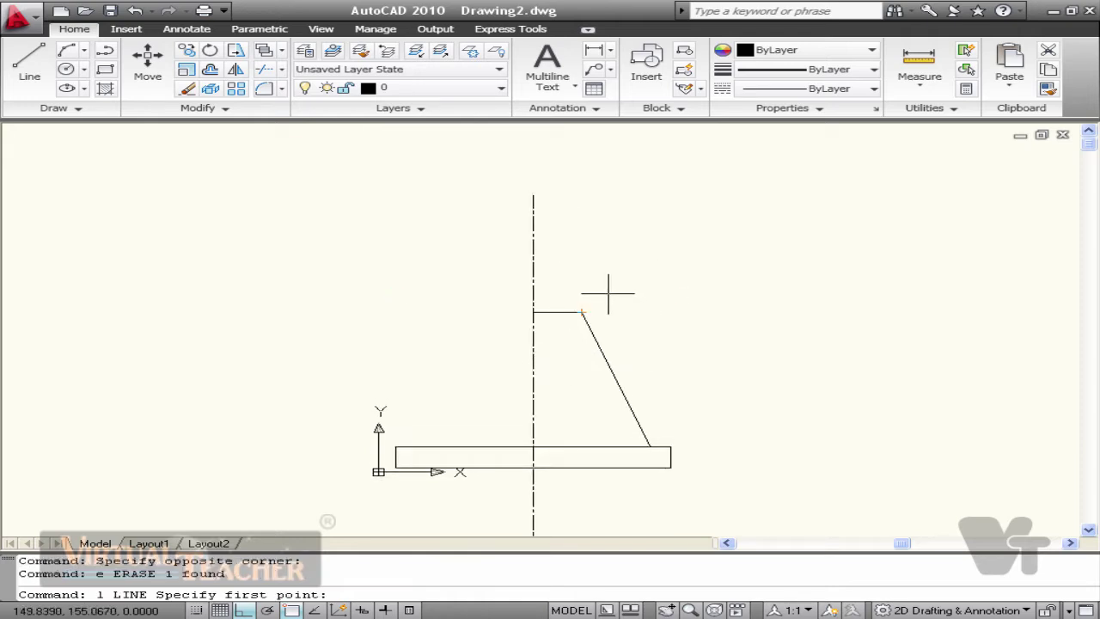
key(Escape)
Draw a construction circle of diameter 68 centred where the shoulder line meets the axis.
text(c)
key(Return)
click(533, 311)
text(d)
key(Return)
text(68)
key(Return)
Draw a vertical line 50 units up from the circle's right quadrant, then a horizontal line back to the axis.
text(l)
key(Return)
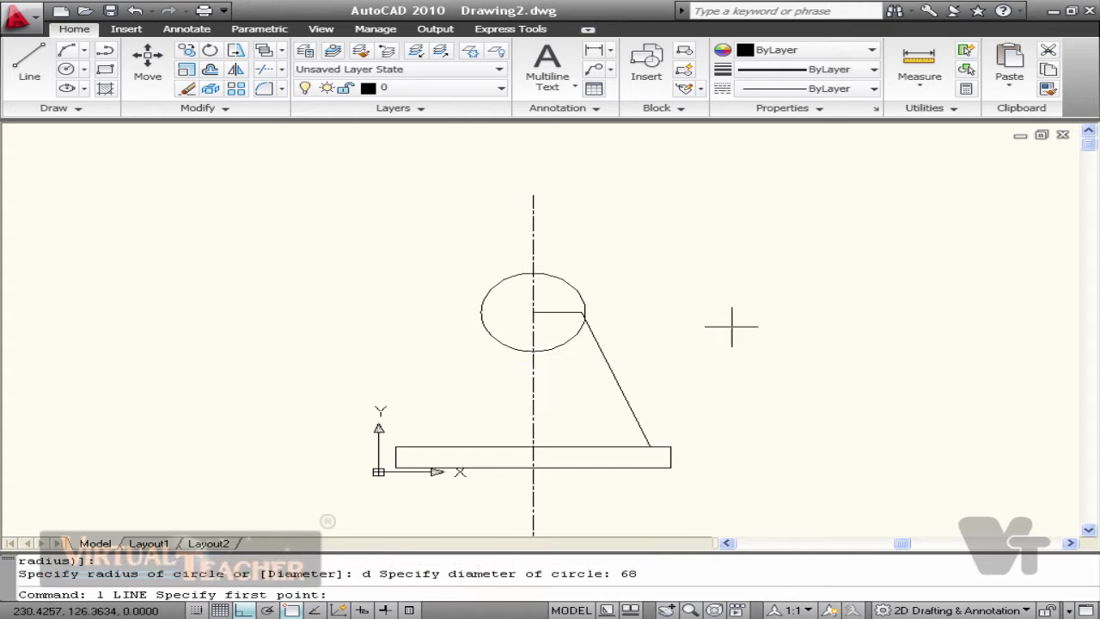
click(585, 311)
text(50)
key(Return)
click(532, 255)
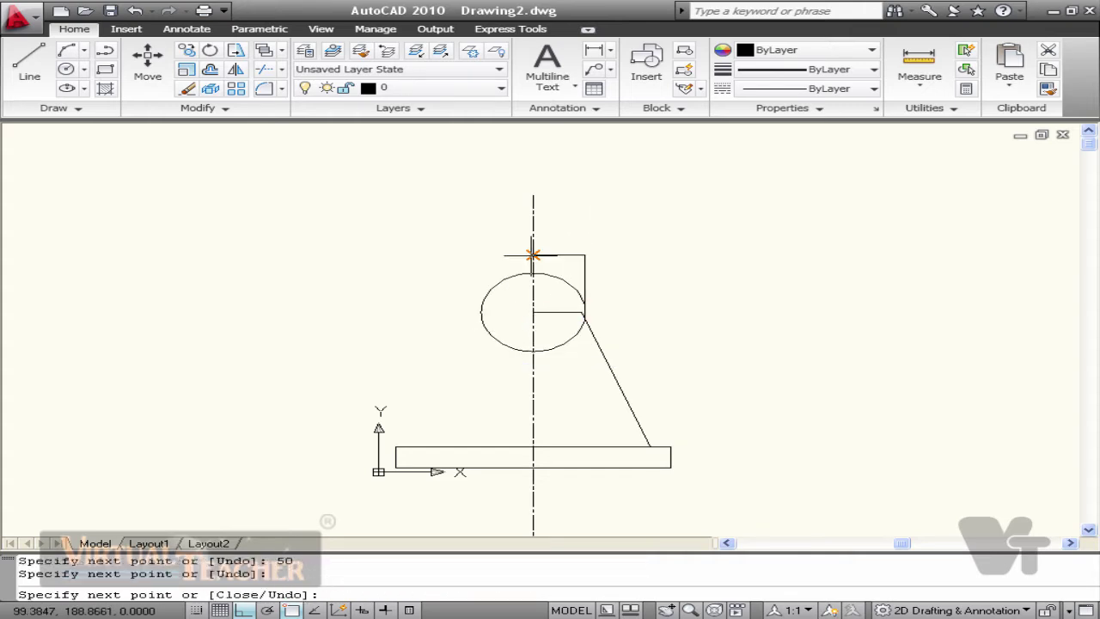
key(Escape)
Erase the 68-diameter construction circle around the shoulder line.
click(559, 276)
text(e)
key(Return)
Fillet the neck's vertical line and the slanted line with radius 50, and extend the shoulder line to the fillet arc.
scroll(542, 320, up, 3)
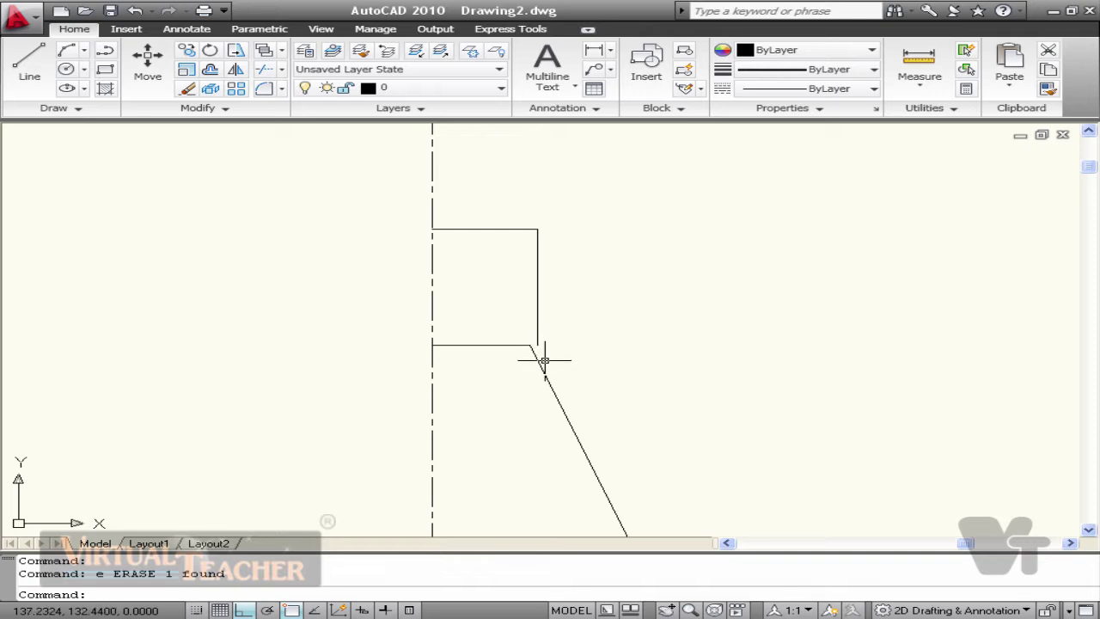
text(f)
key(Return)
text(r)
key(Return)
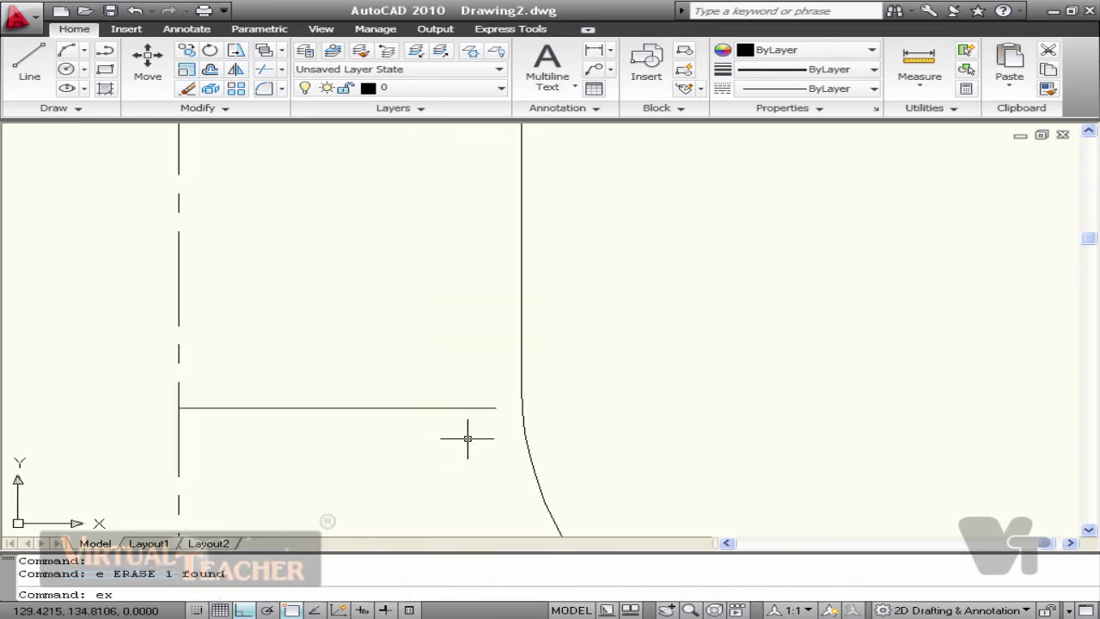
click(467, 436)
key(Escape)
scroll(527, 436, down, 5)
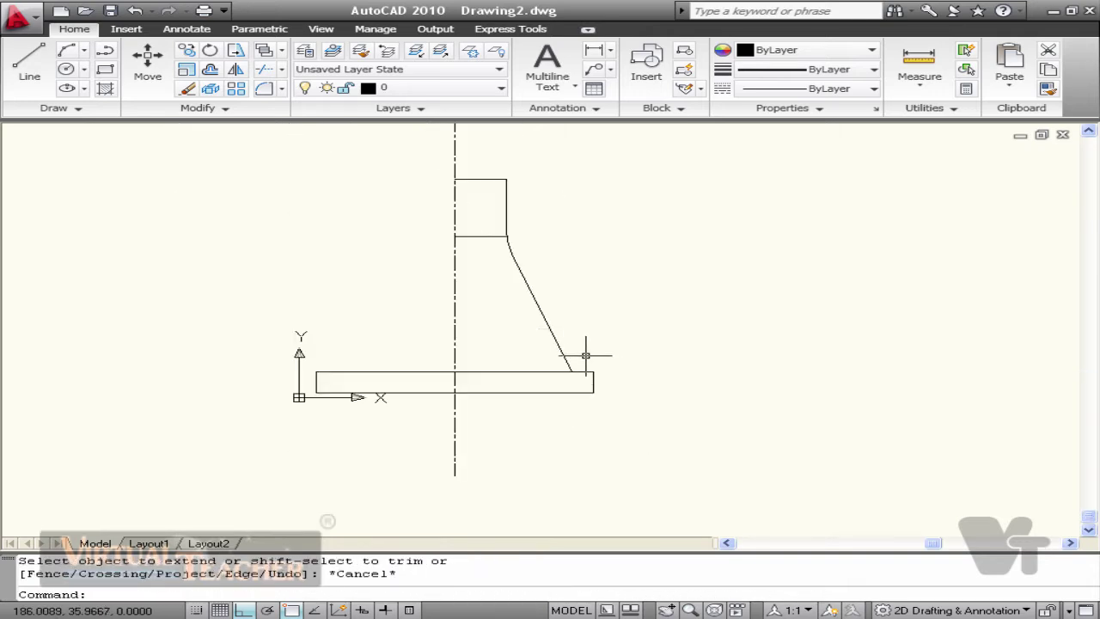
Fillet the corner between the slanted line and the base's top edge with radius 5.
text(f)
key(Return)
scroll(583, 369, up, 2)
text(r)
key(Return)
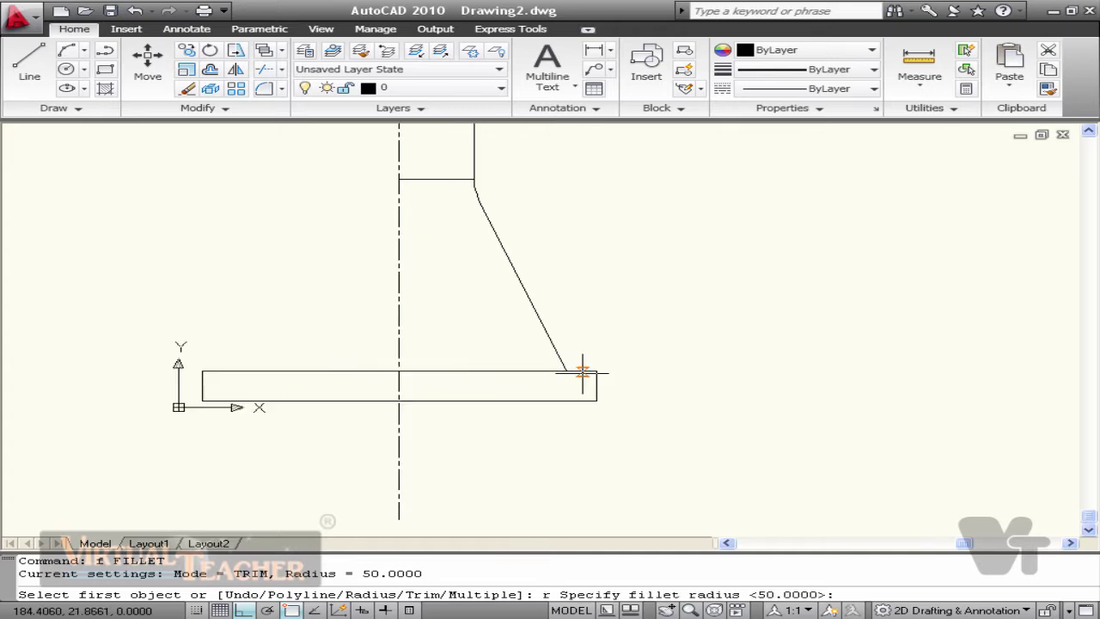
text(5)
key(Return)
scroll(583, 371, up, 2)
click(557, 358)
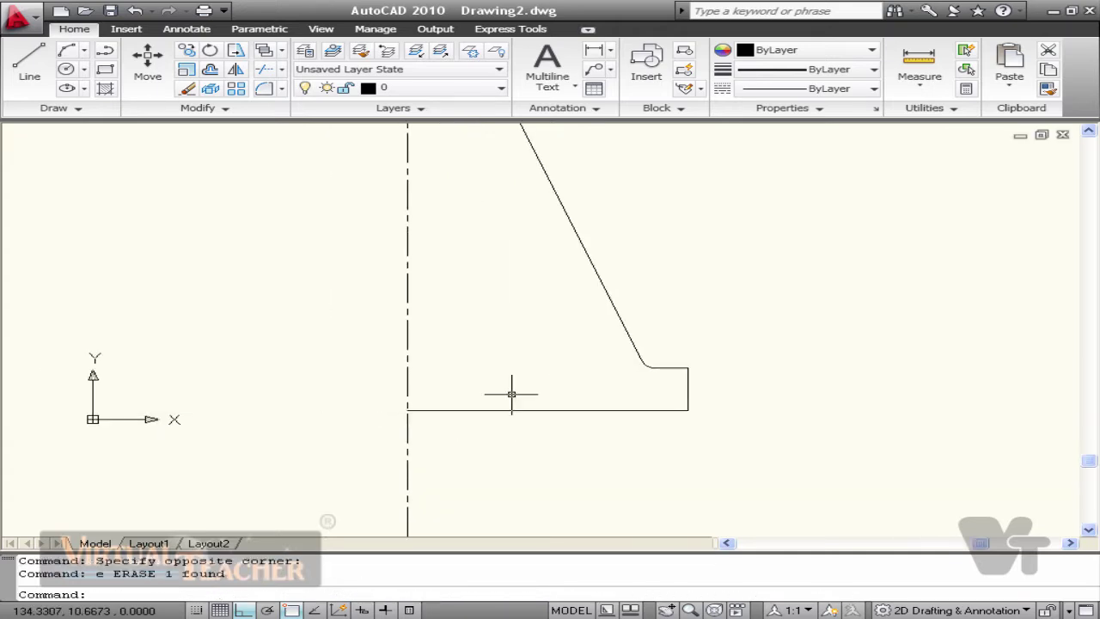
Offset the neck's top edge upward by 9 units.
scroll(511, 395, down, 3)
middle_drag(438, 409, 435, 420)
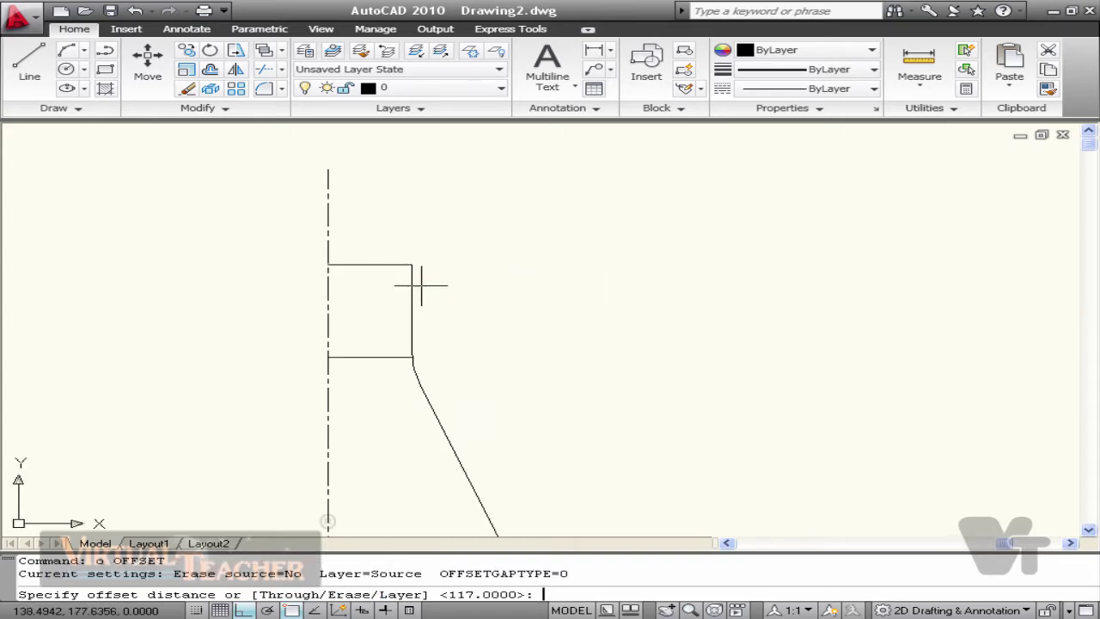
key(Return)
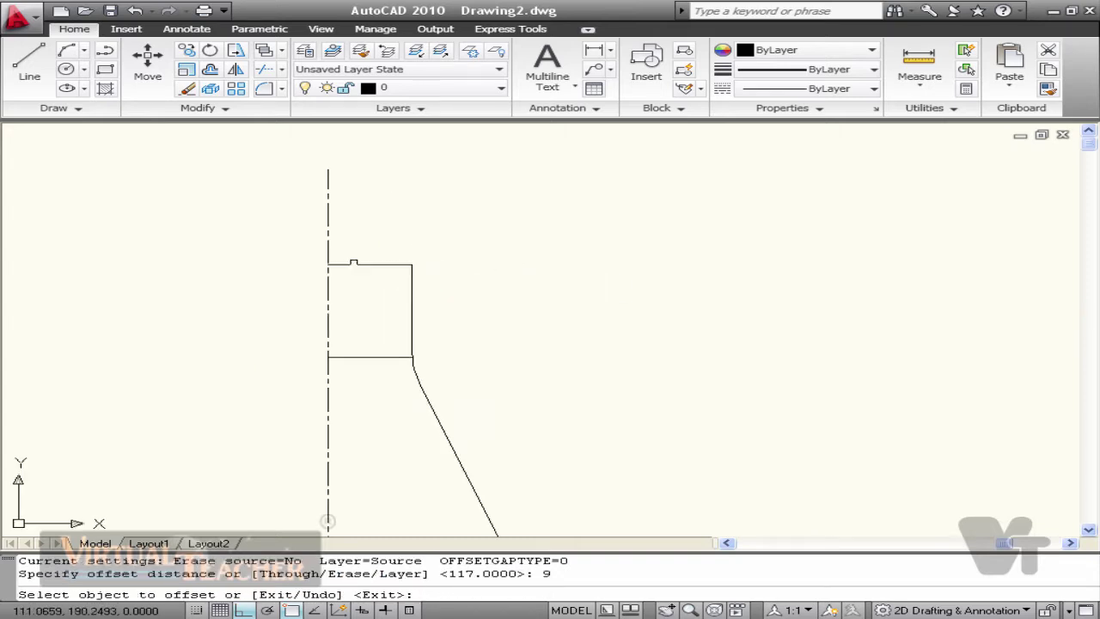
click(353, 262)
click(370, 250)
key(Escape)
Draw a two-point circle between the right ends of the neck's top edge and its offset copy.
text(c)
key(Return)
text(2)
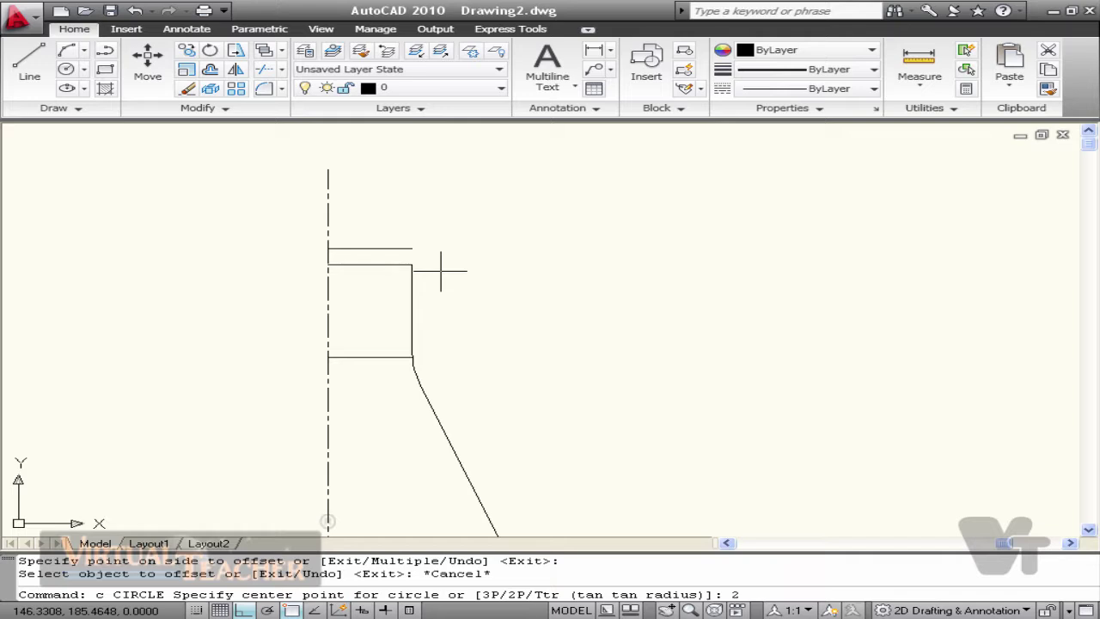
text(p)
key(Return)
click(411, 264)
click(412, 249)
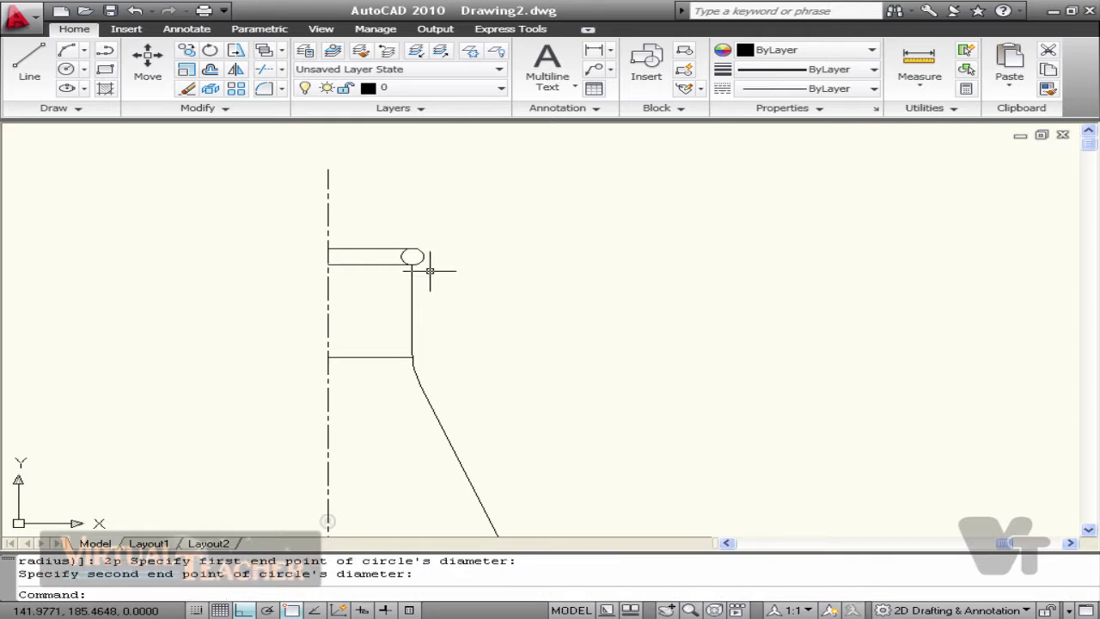
Trim the circle's inner half, leaving a rounded outer end on the collar at the top of the neck.
text(t)
scroll(395, 261, up, 2)
text(r)
key(Return)
key(Return)
click(407, 256)
click(400, 257)
key(Escape)
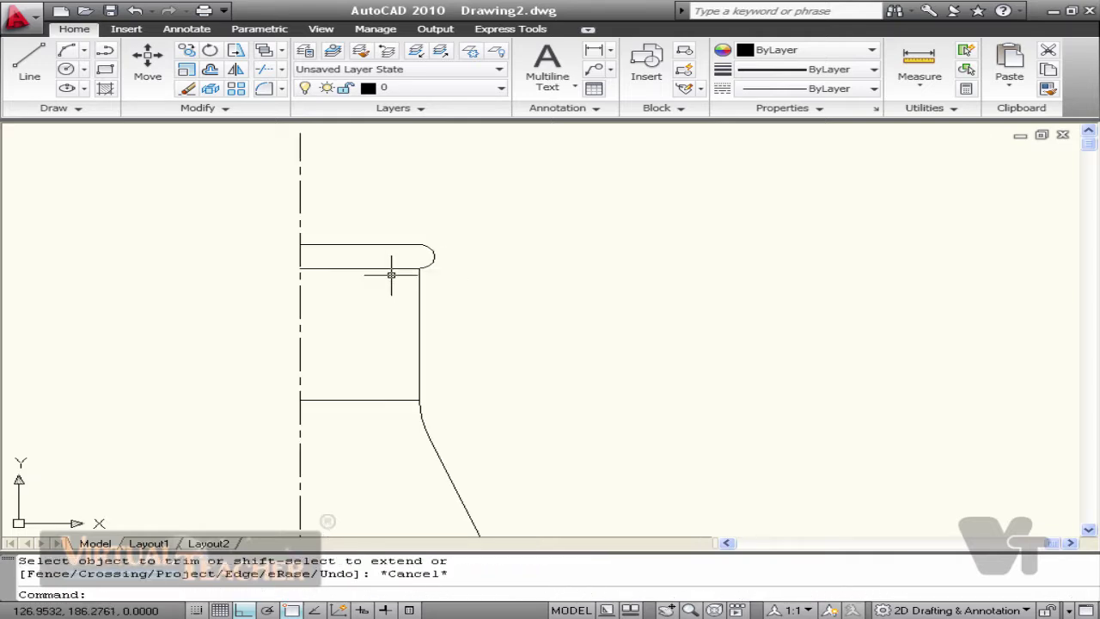
Offset the collar's top edge upward by 9 units.
scroll(554, 283, down, 2)
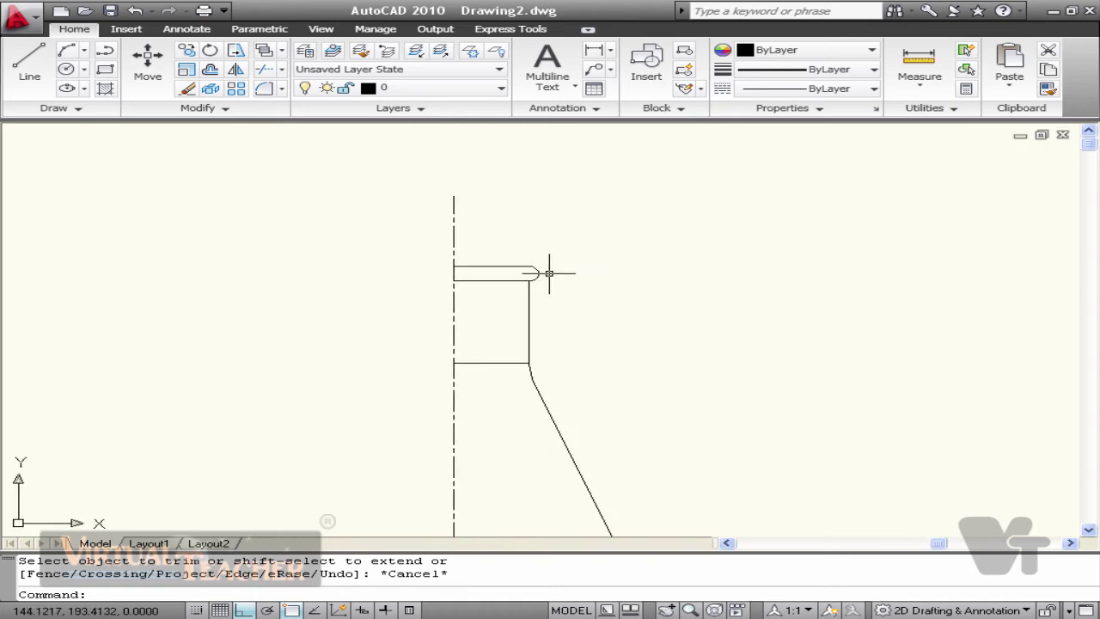
text(o)
key(Return)
text(9)
key(Return)
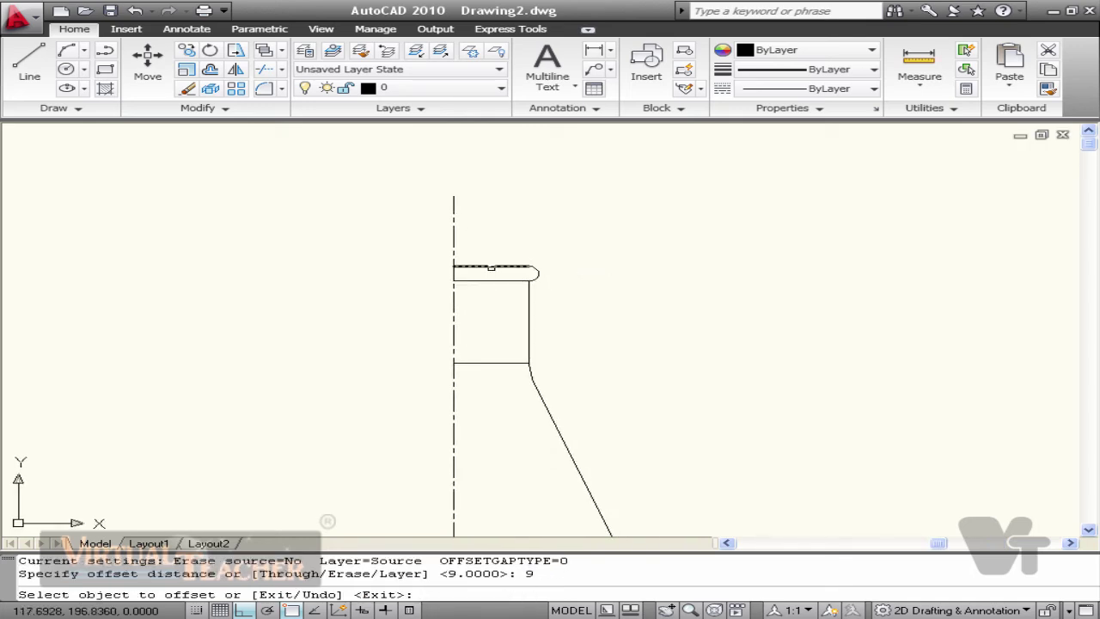
click(490, 265)
click(496, 242)
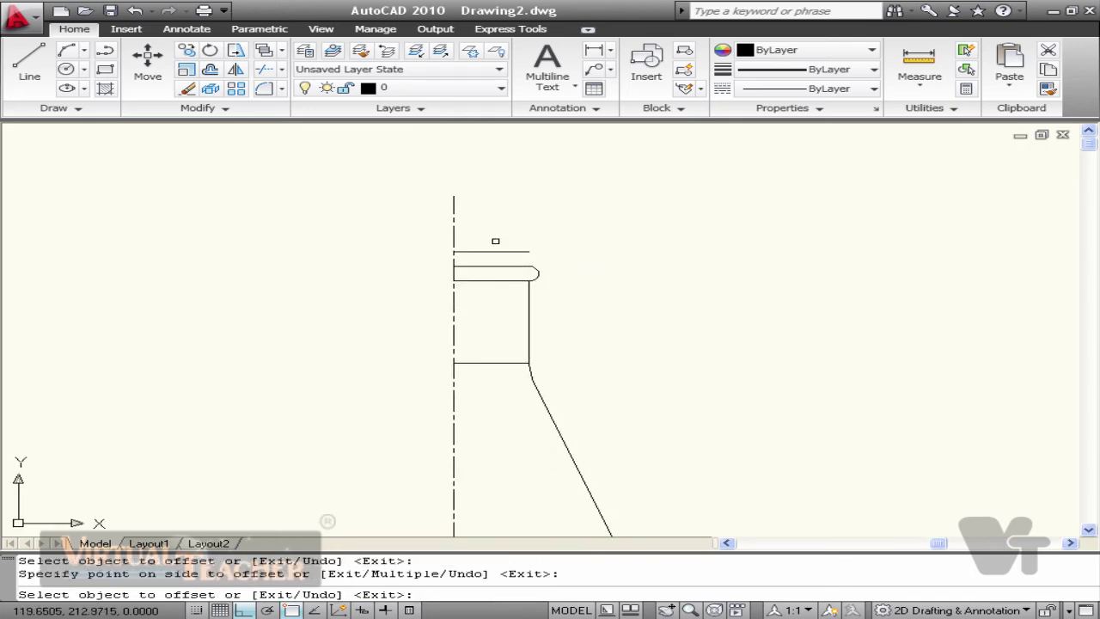
key(Escape)
Draw a circle of diameter 35 centred where the new offset line meets the centreline.
text(c)
key(Return)
scroll(462, 268, up, 3)
click(438, 218)
text(d)
key(Return)
text(3)
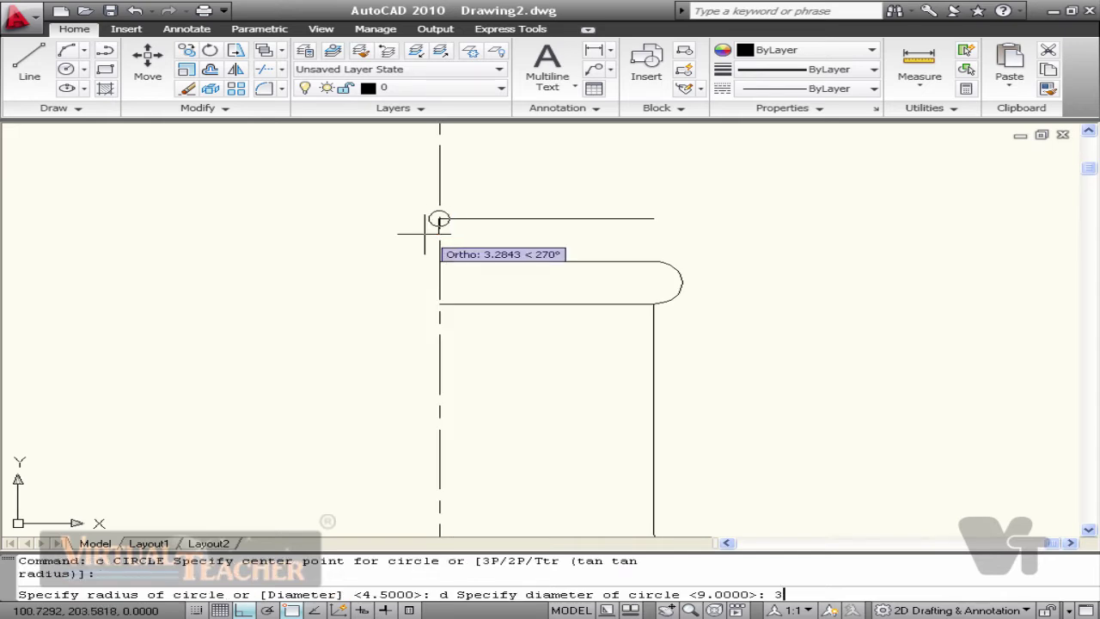
text(5)
key(Return)
Draw a vertical line from the circle's crossing with the offset line down to the collar's top edge, and erase the circle.
text(l)
key(Return)
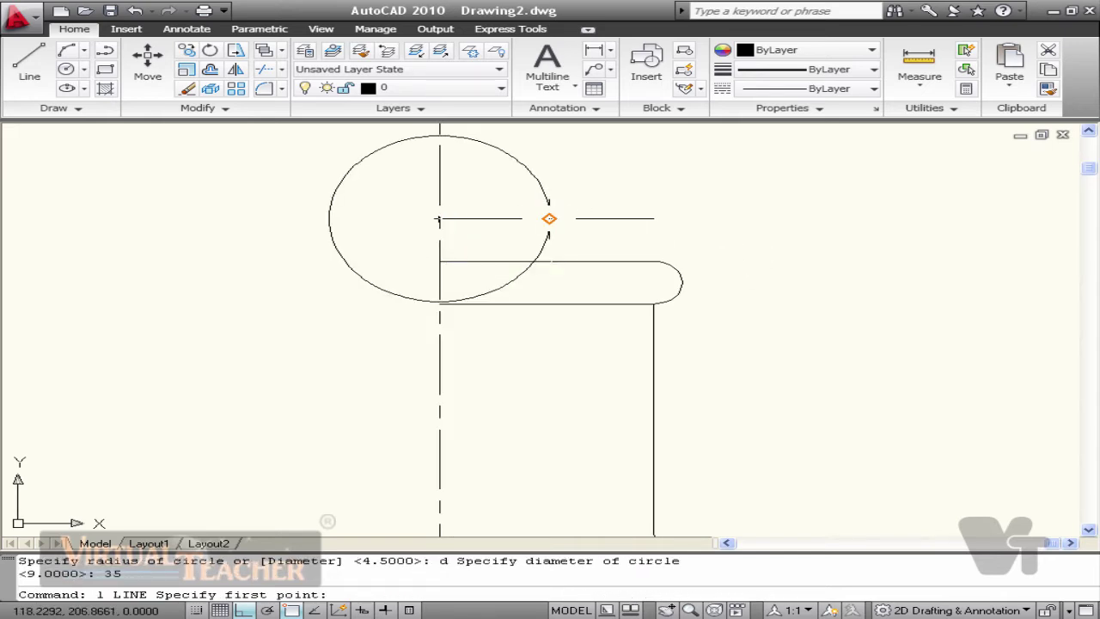
click(549, 218)
click(549, 260)
key(Escape)
click(538, 253)
text(e)
key(Return)
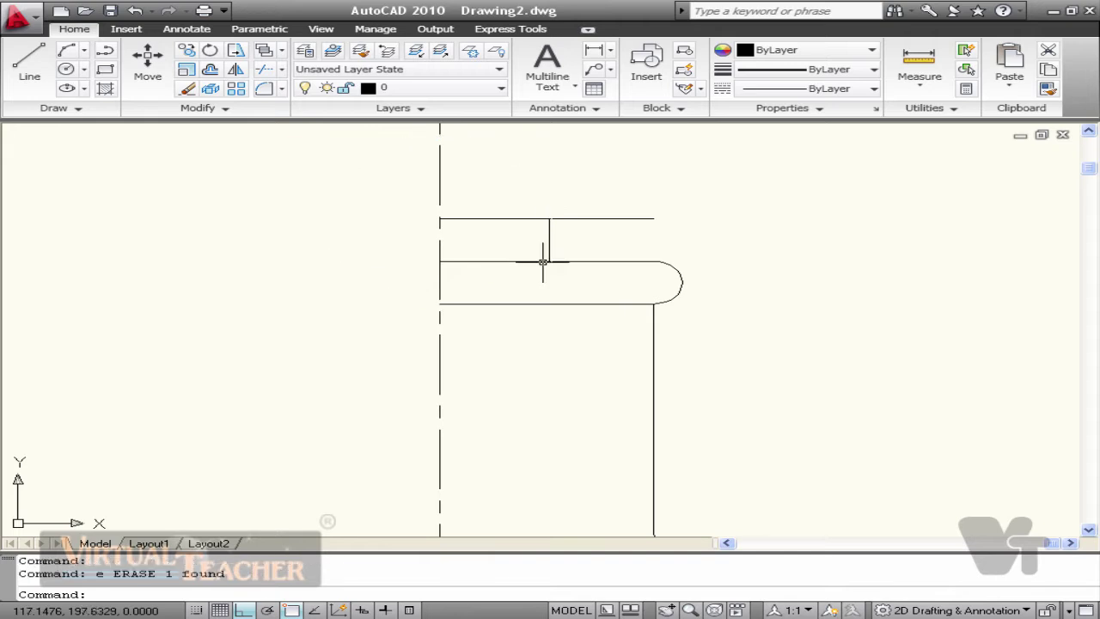
Trim the part of the uppermost line that extends beyond the short vertical line.
text(tr)
key(Return)
key(Return)
click(574, 219)
key(Escape)
Offset the top edge of the narrow step above the collar downward by 35 units.
text(35)
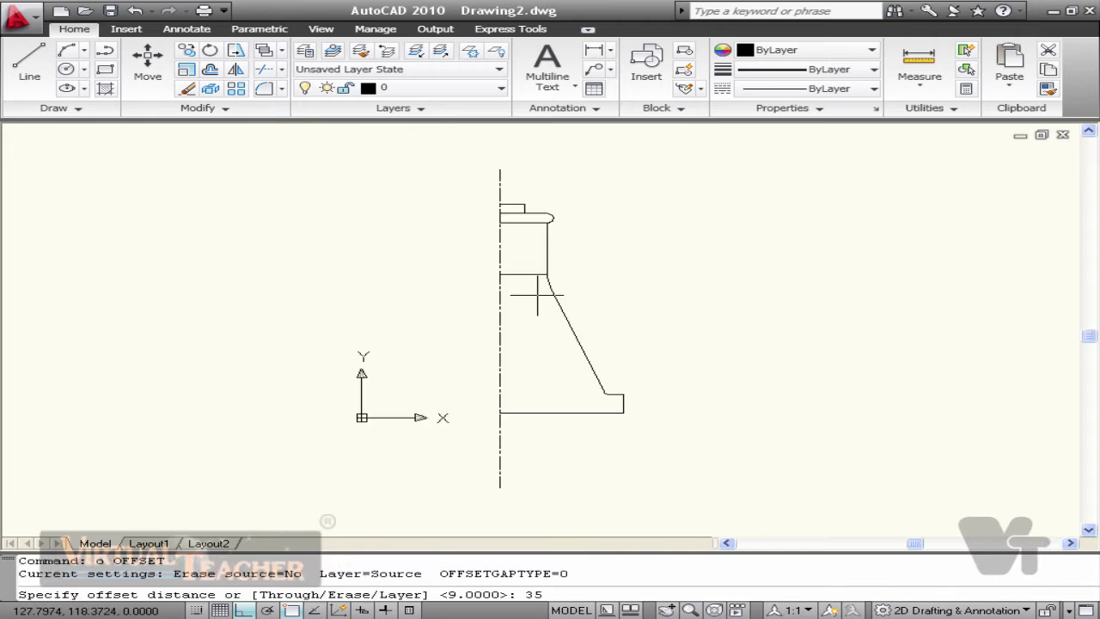
key(Return)
scroll(494, 191, up, 6)
click(533, 218)
click(568, 383)
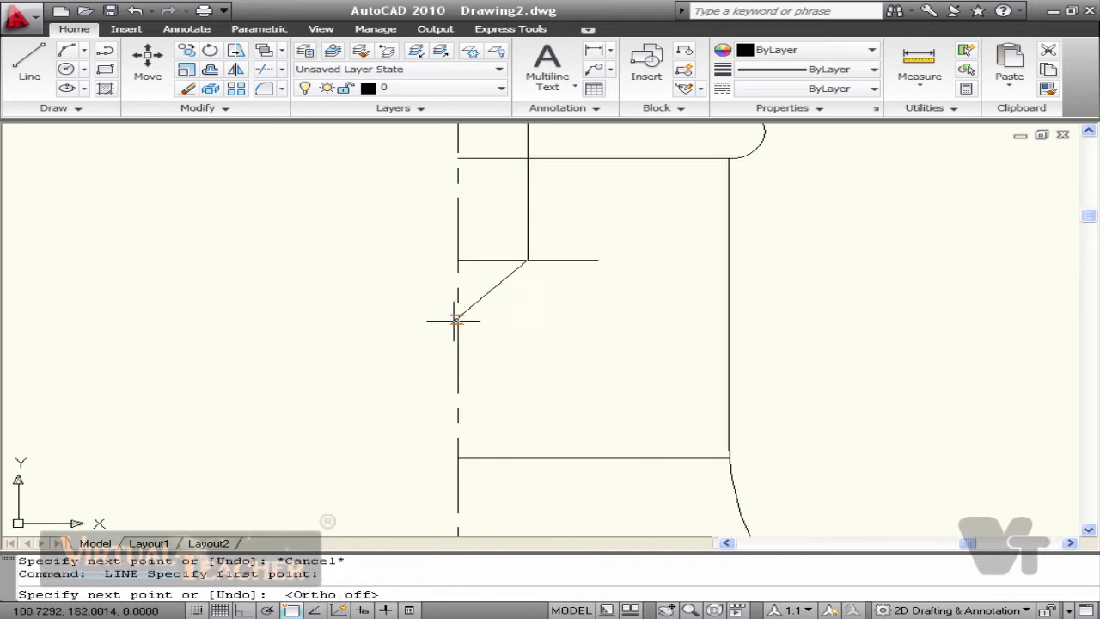
Draw the hole's slanted tip line to the centreline and trim the hole's bottom line beyond its vertical wall.
click(457, 315)
key(Escape)
middle_drag(491, 290, 468, 408)
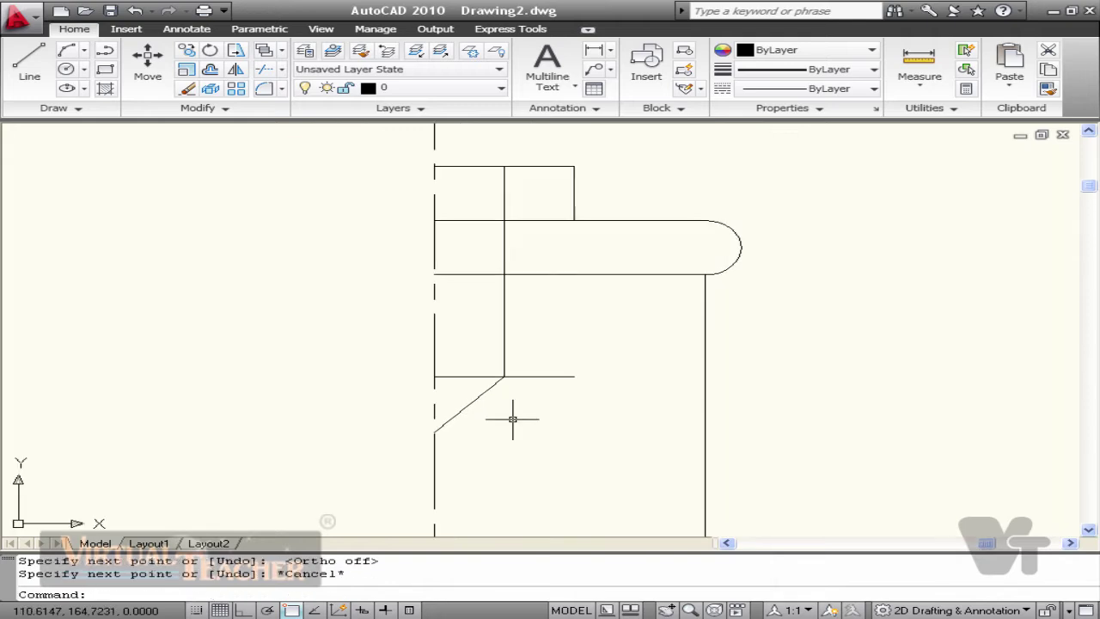
text(tr)
key(Return)
key(Return)
click(533, 420)
click(530, 346)
key(Escape)
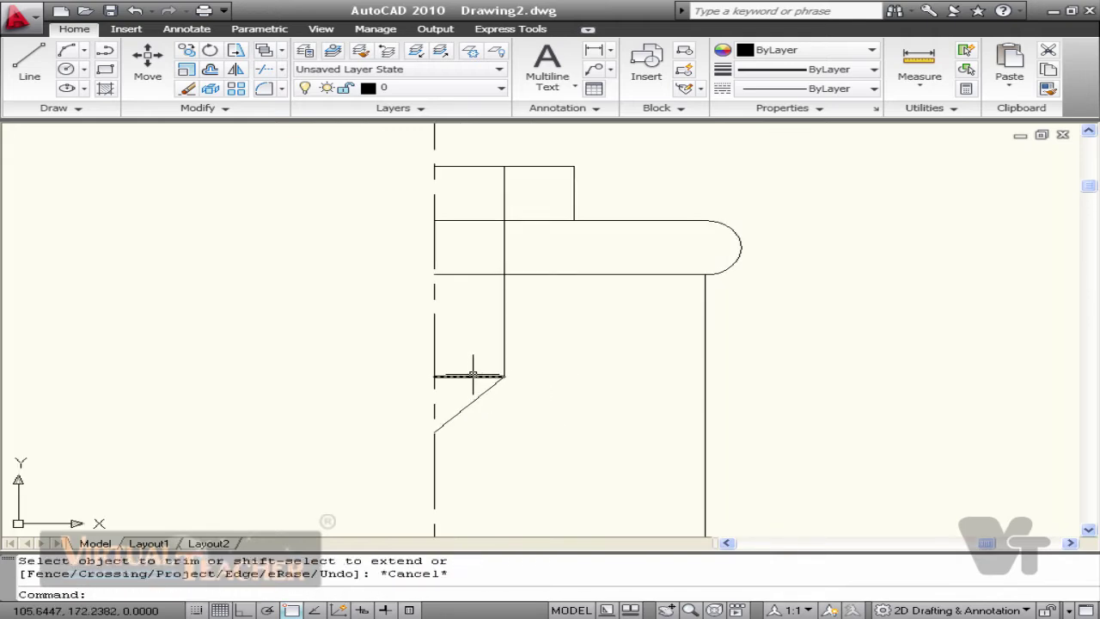
Offset the hole's vertical wall and slanted tip line inward by 1 unit.
text(o)
key(Return)
key(Return)
key(Escape)
text(o)
key(Return)
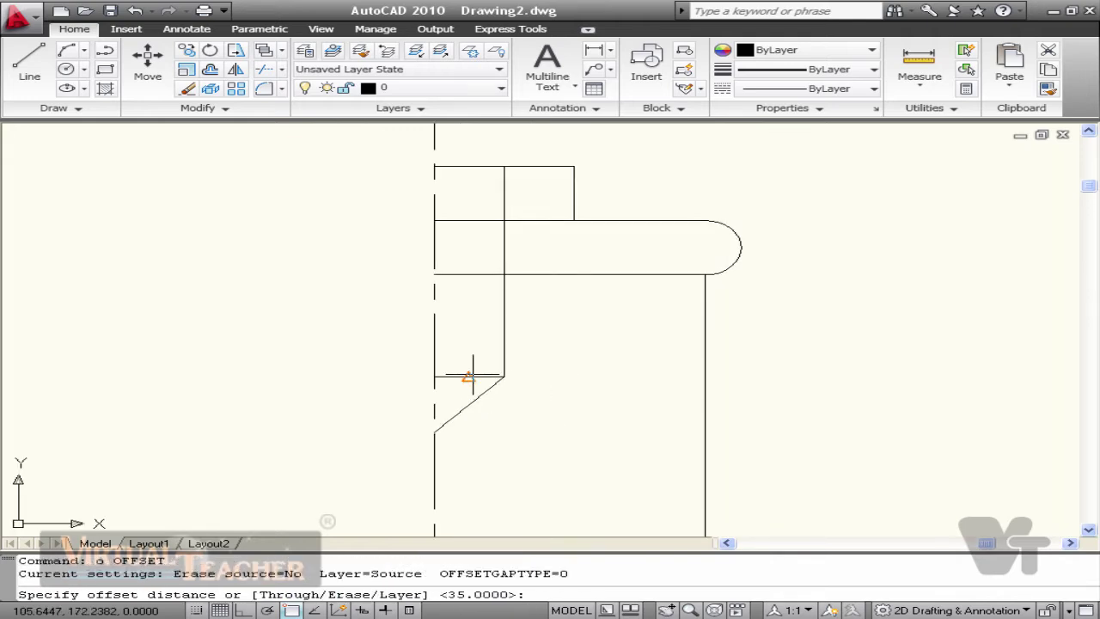
text(1)
key(Return)
click(506, 347)
click(491, 346)
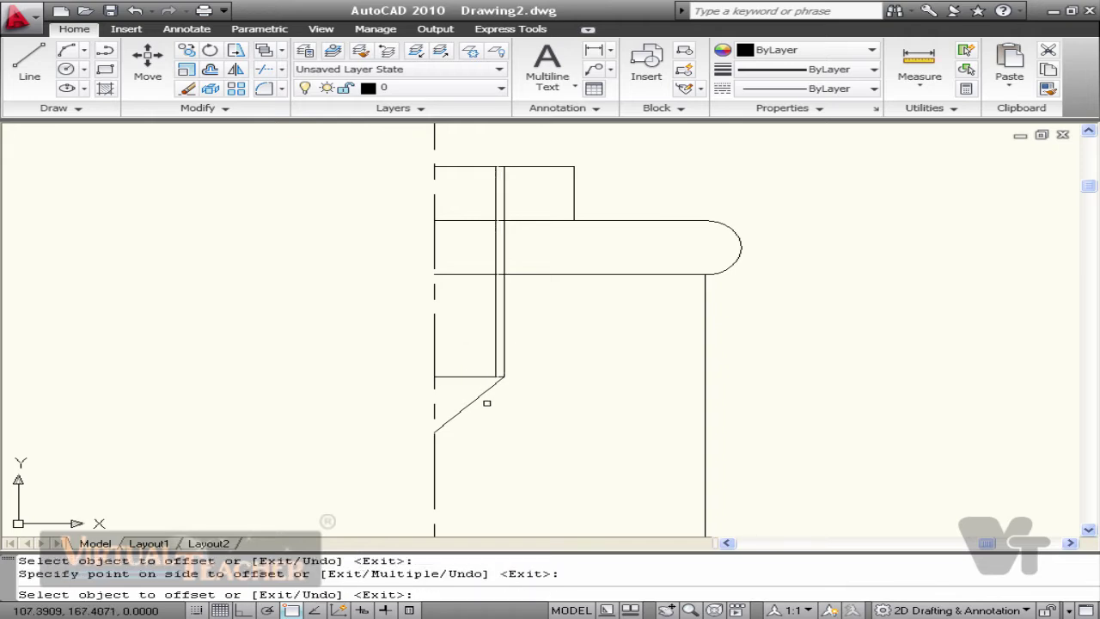
click(479, 395)
click(473, 418)
key(Escape)
Trim the ends of the offset tip line that overshoot the centreline and the inner vertical line.
text(tr)
key(Return)
key(Return)
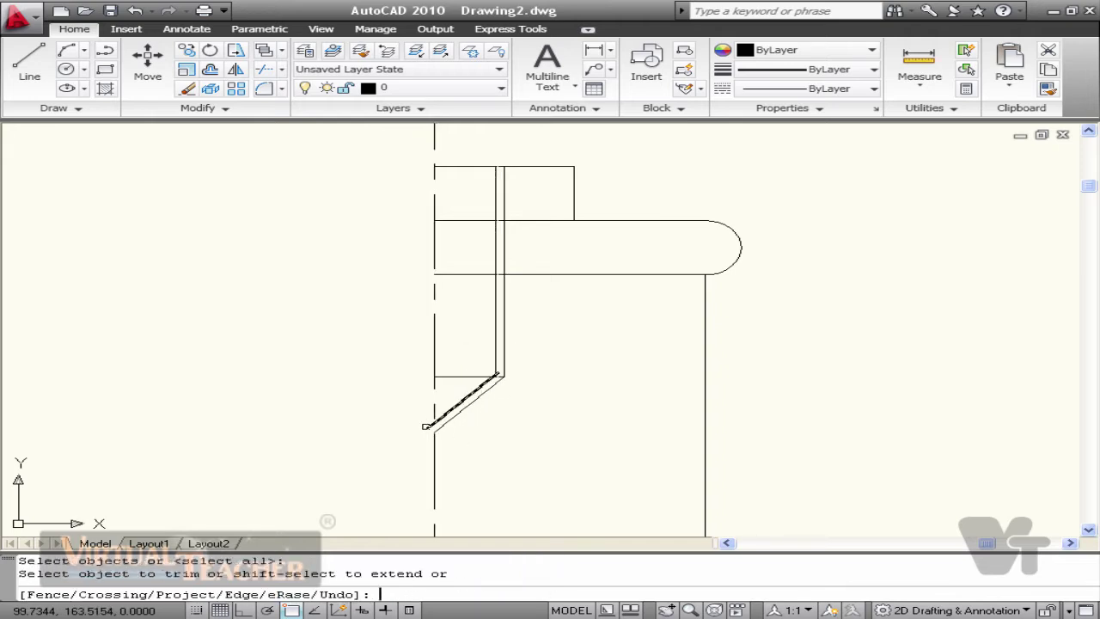
click(428, 426)
key(Escape)
scroll(495, 384, up, 3)
scroll(488, 383, down, 6)
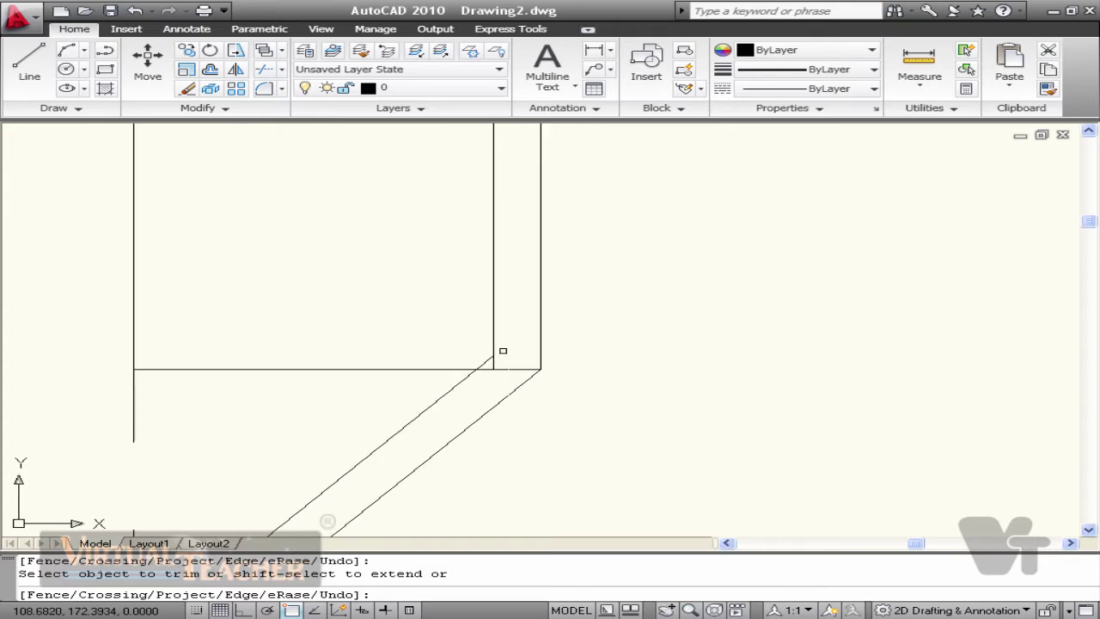
scroll(486, 392, down, 4)
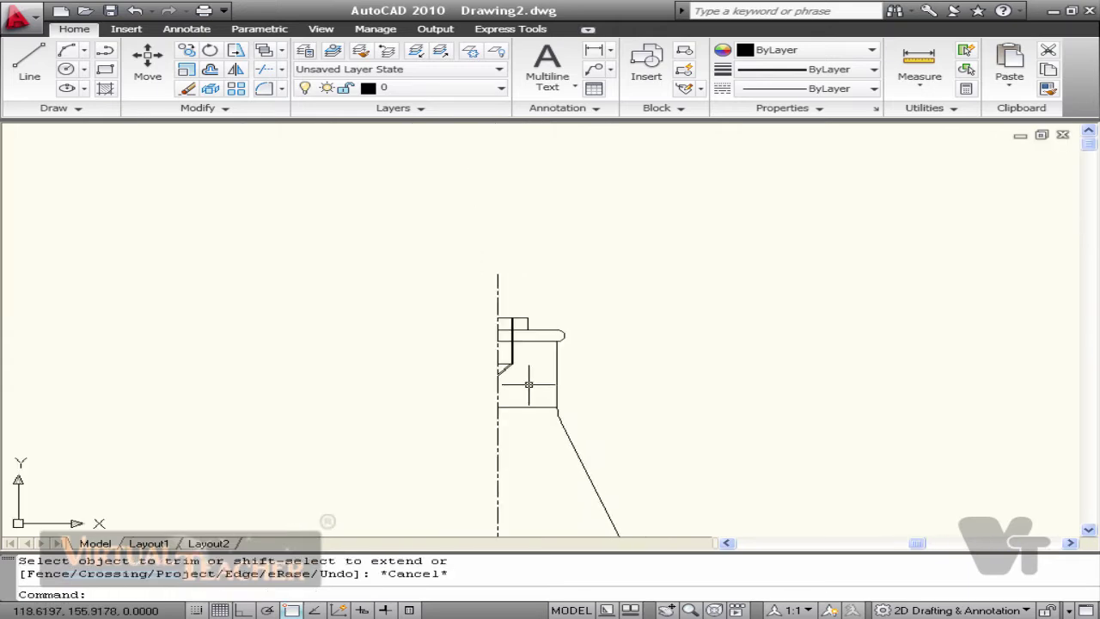
scroll(523, 381, up, 6)
click(515, 324)
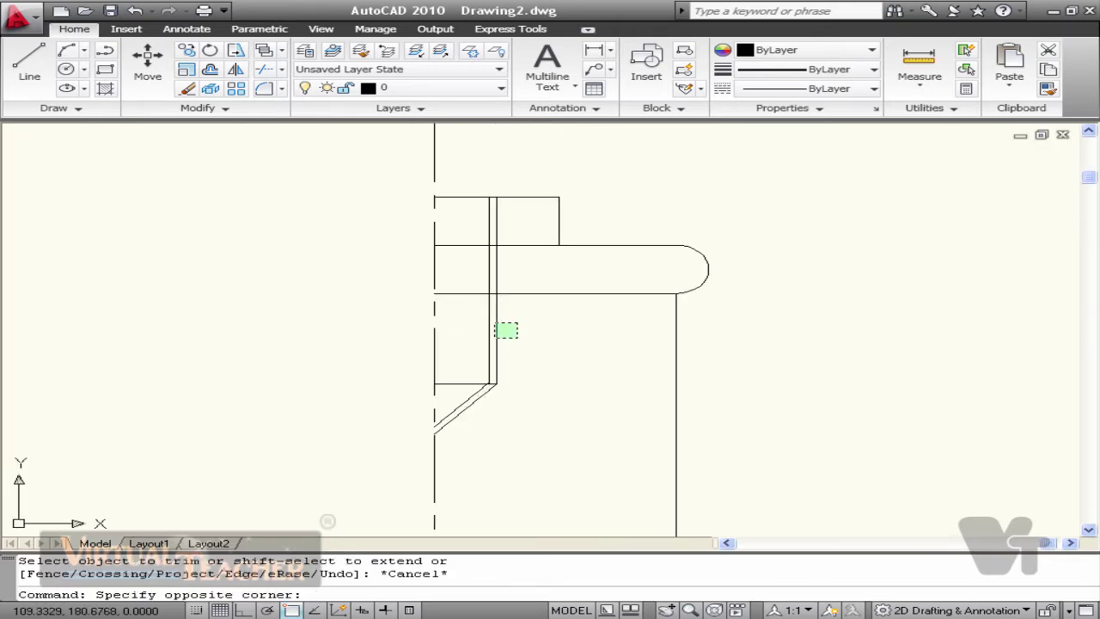
key(Escape)
key(Escape)
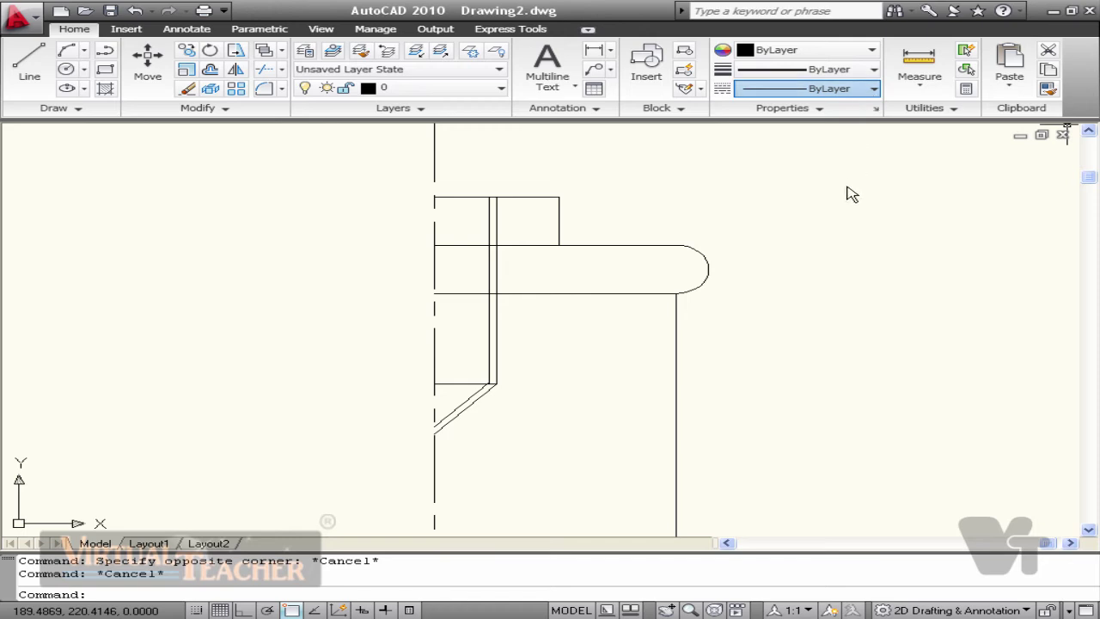
Load the ACAD_ISO02W100 linetype and assign it to the hole lines.
click(949, 170)
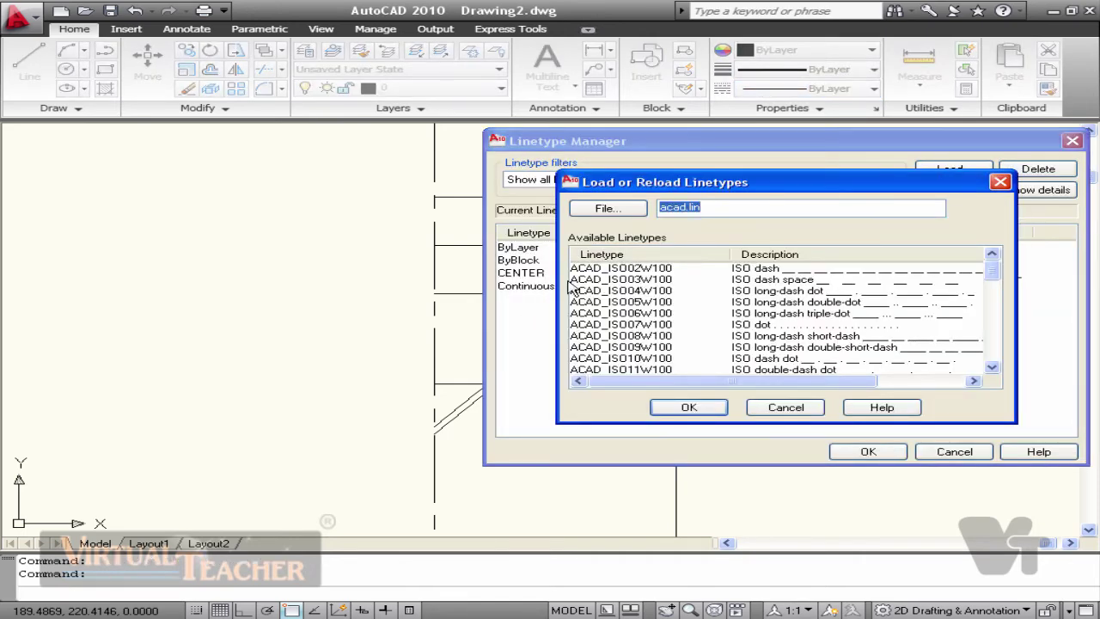
click(618, 271)
click(687, 407)
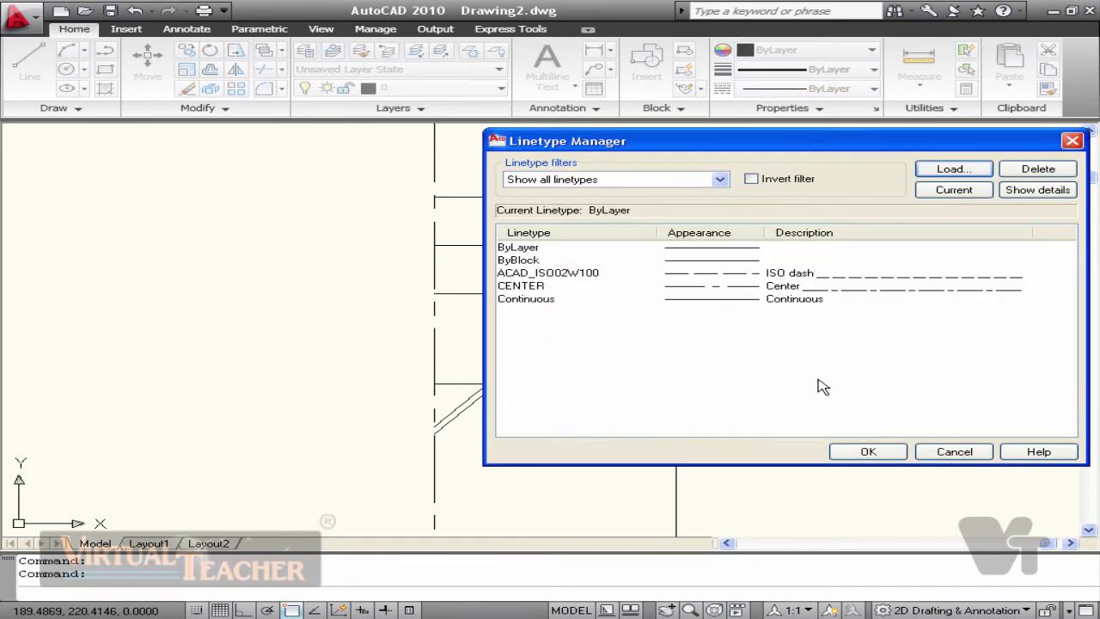
click(868, 451)
key(ctrl+1)
click(176, 143)
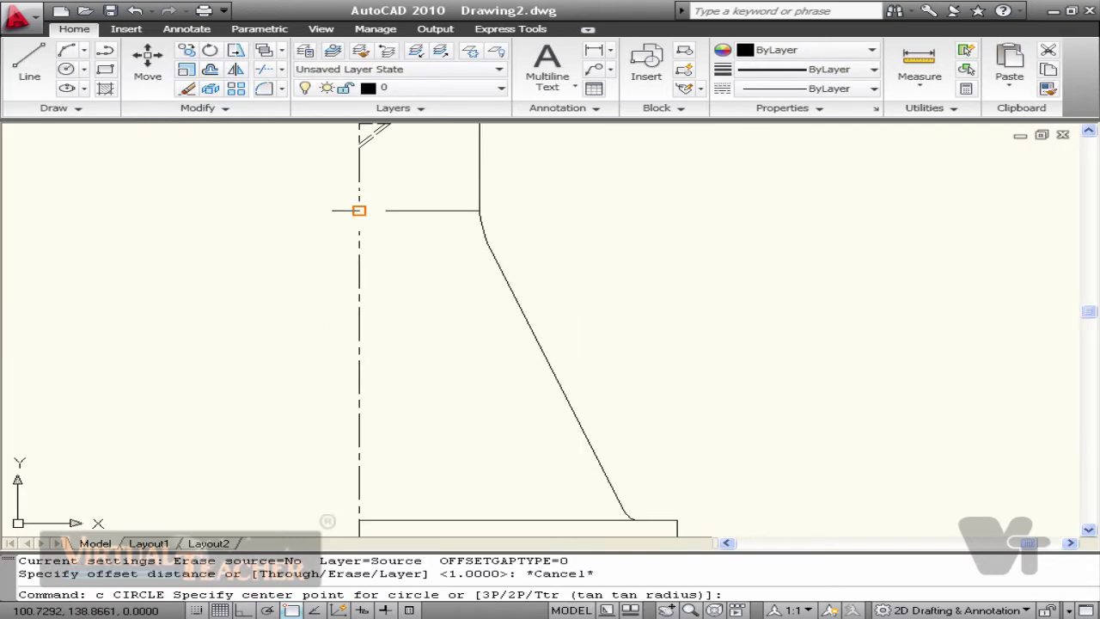
Draw a circle of diameter 48 centred where the neck's bottom edge meets the centreline.
click(359, 210)
text(d)
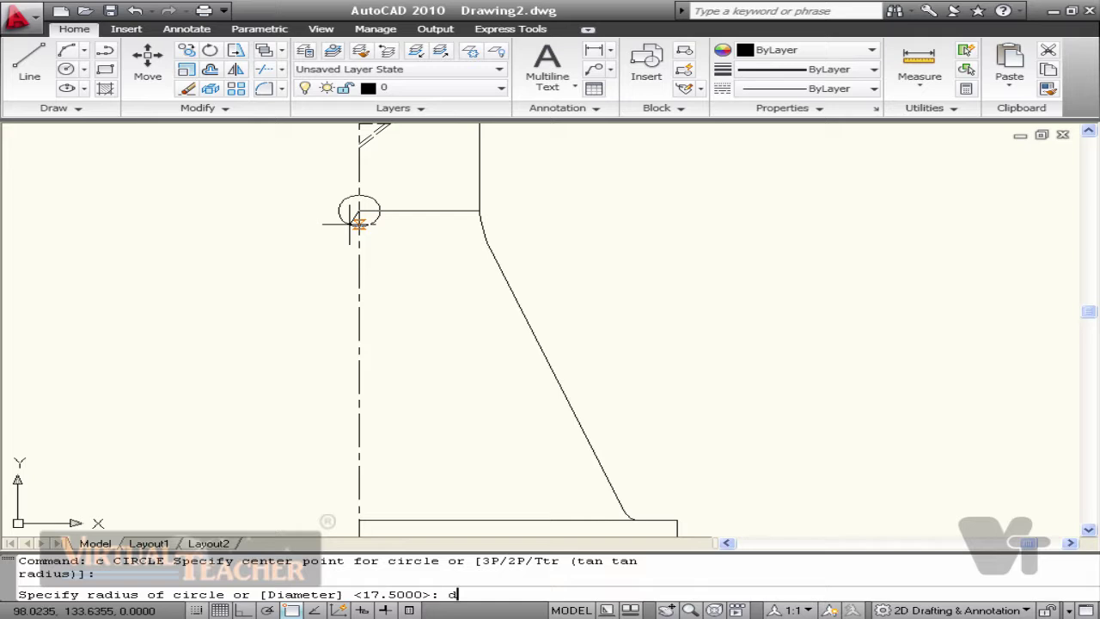
key(Return)
text(48)
key(Return)
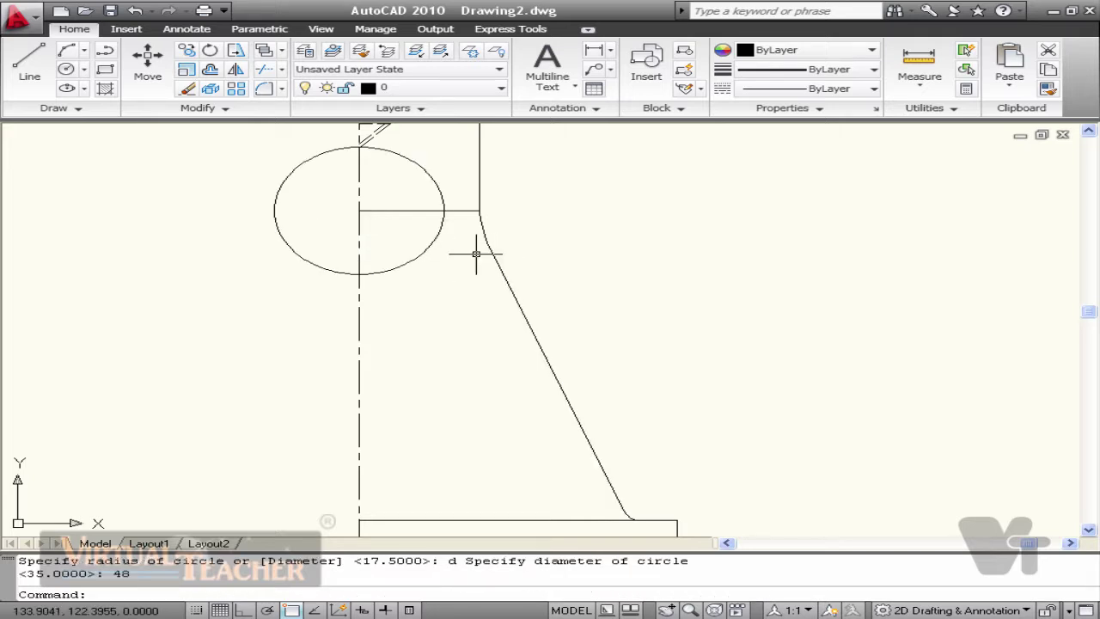
Draw a slanted line from the circle's crossing with the neck's bottom edge to the base's top edge.
text(l)
key(Return)
click(444, 210)
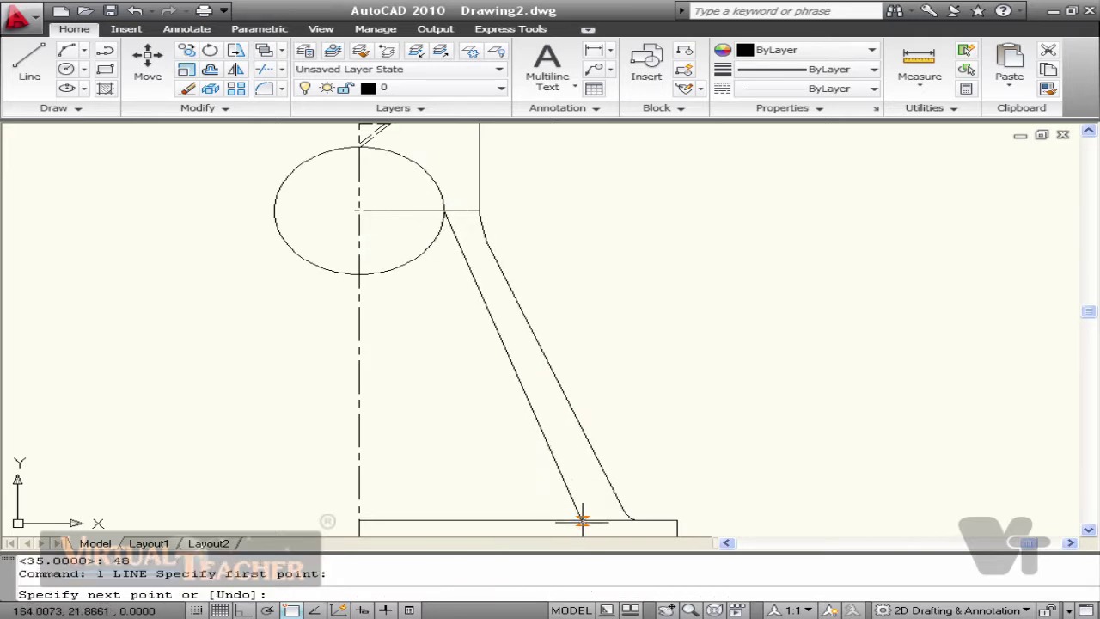
click(582, 520)
key(Escape)
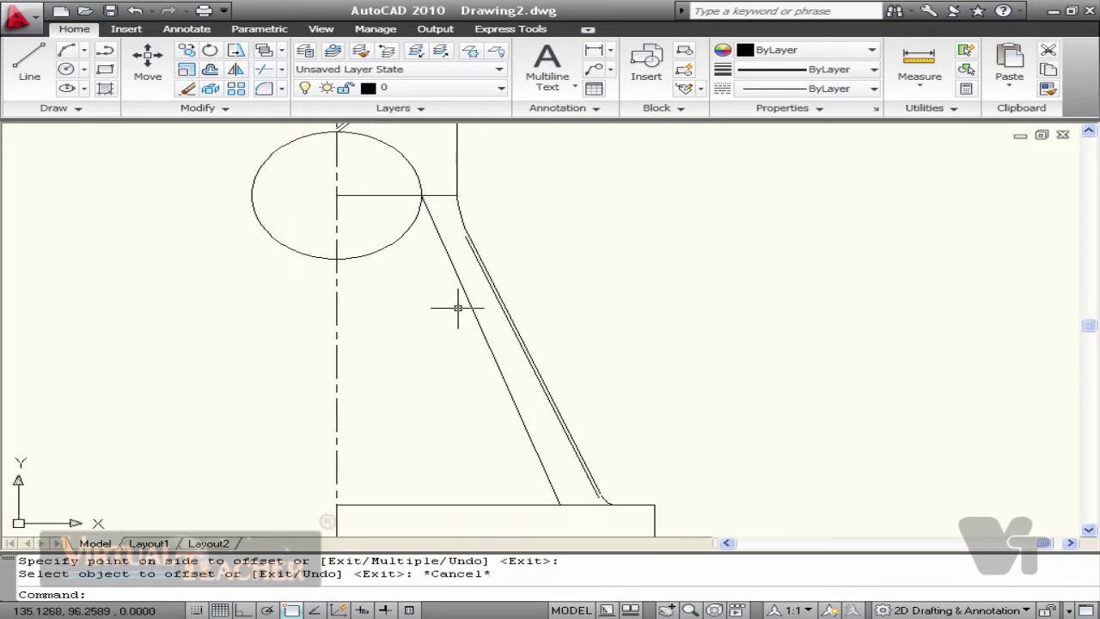
Offset the outer slanted line inward through the point where the circle crosses the neck's bottom edge.
text(o)
key(Return)
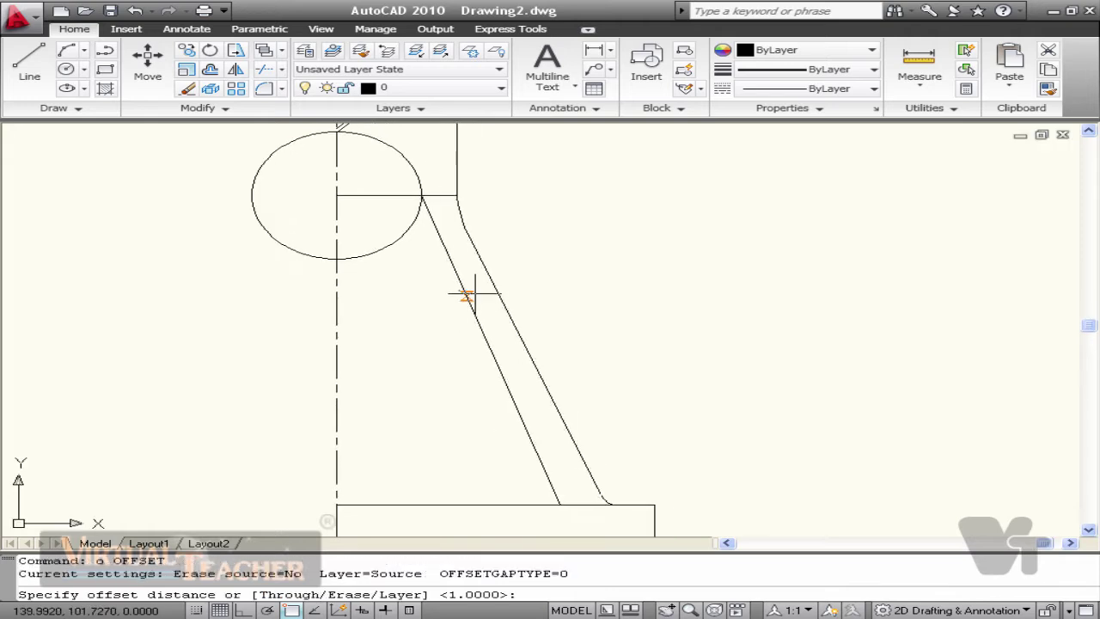
text(t)
key(Return)
key(Return)
Offset the base's bottom edge upward by 5 units.
text(o)
key(Return)
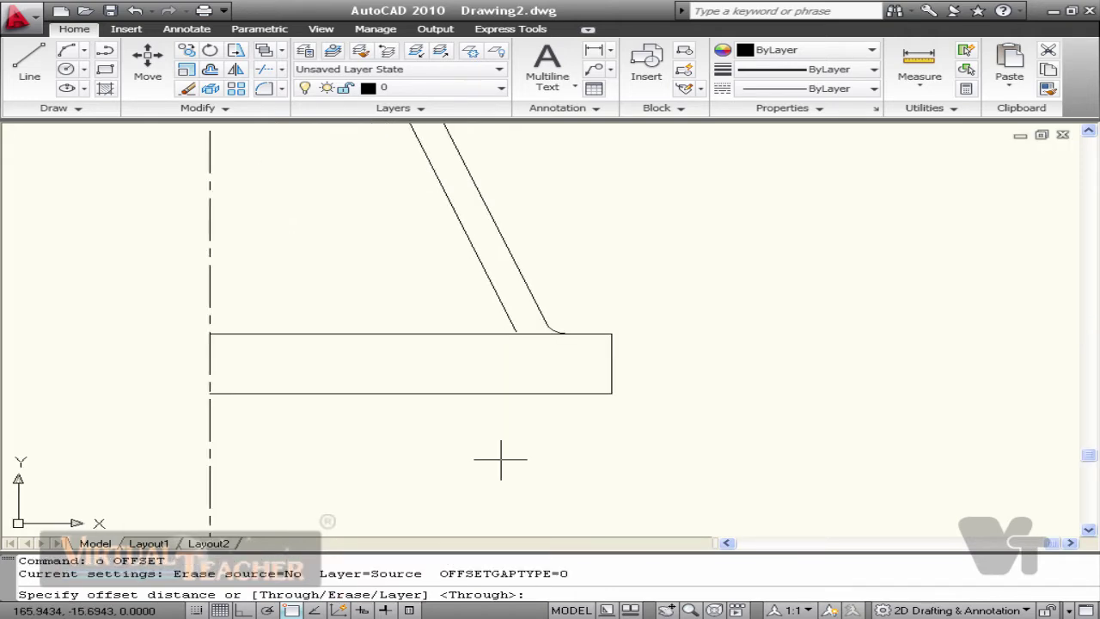
text(5)
key(Return)
click(439, 393)
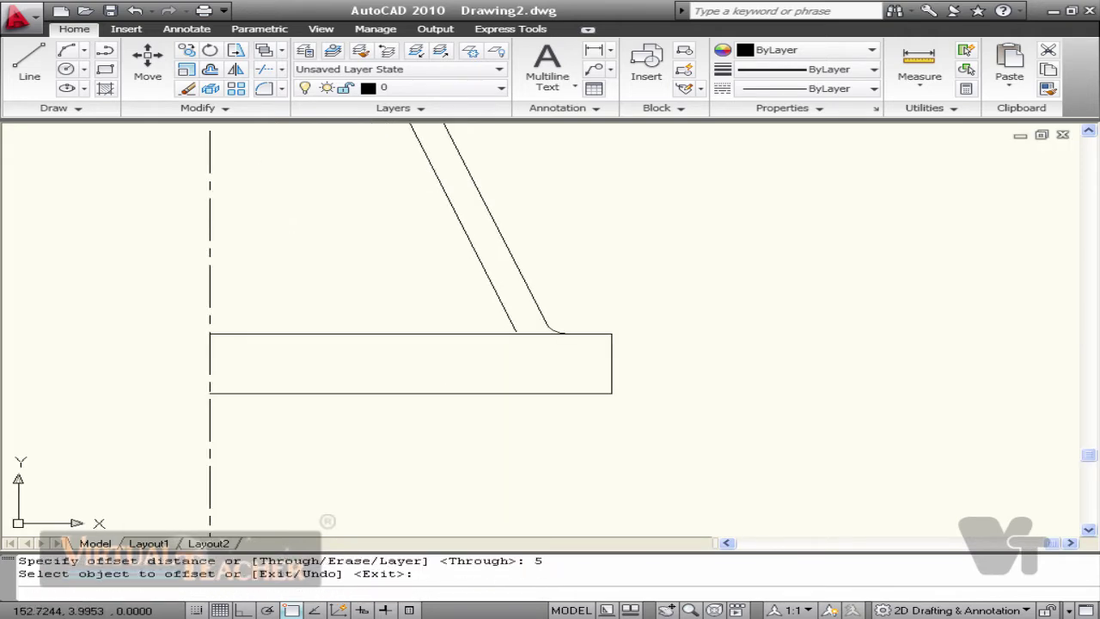
click(443, 381)
key(Escape)
Draw a vertical line 25 units long downward from the offset line inside the base, with ortho on.
text(l)
key(Return)
click(500, 378)
key(F8)
text(25)
key(Return)
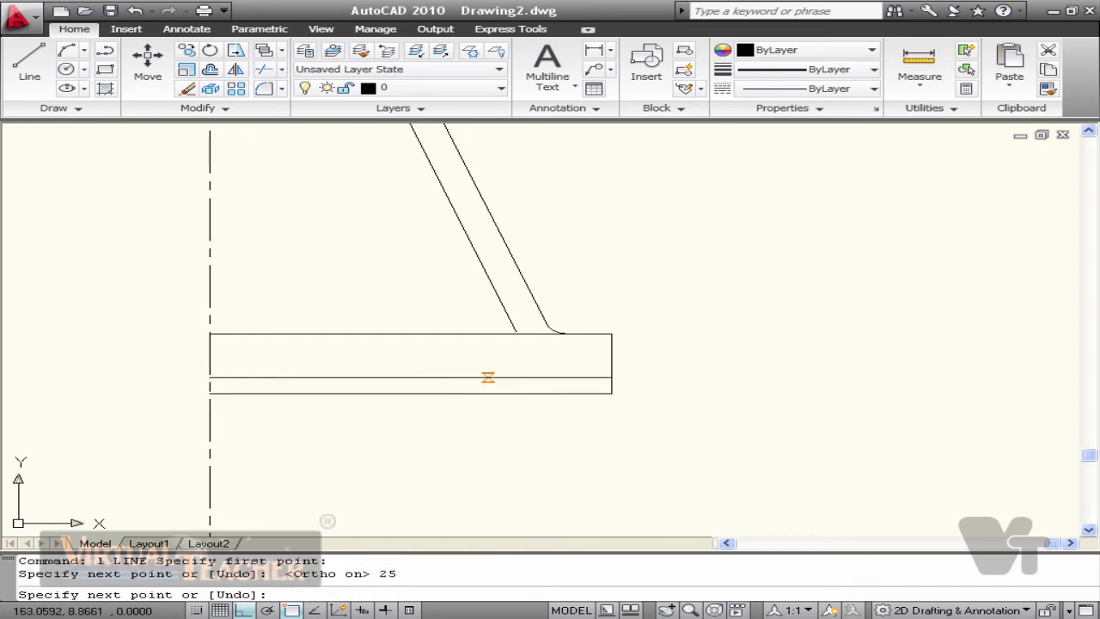
key(Escape)
Trim the offset line beyond the vertical line and the part of the vertical line below the base.
text(tr)
key(Return)
key(Return)
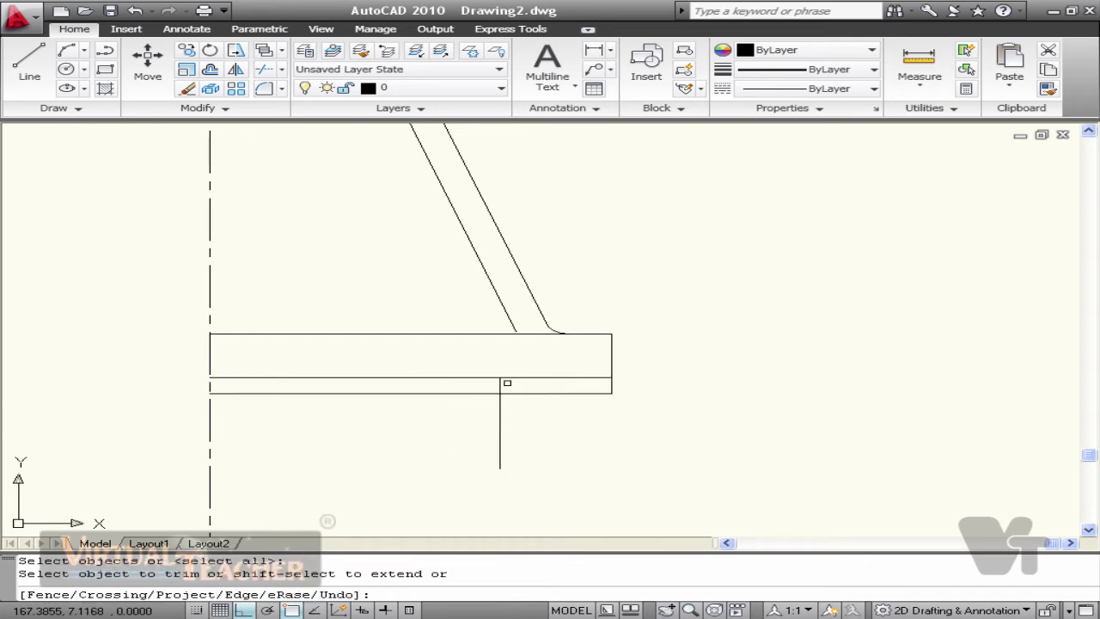
key(Return)
click(513, 379)
text(e)
key(Return)
text(ex)
key(Return)
key(Return)
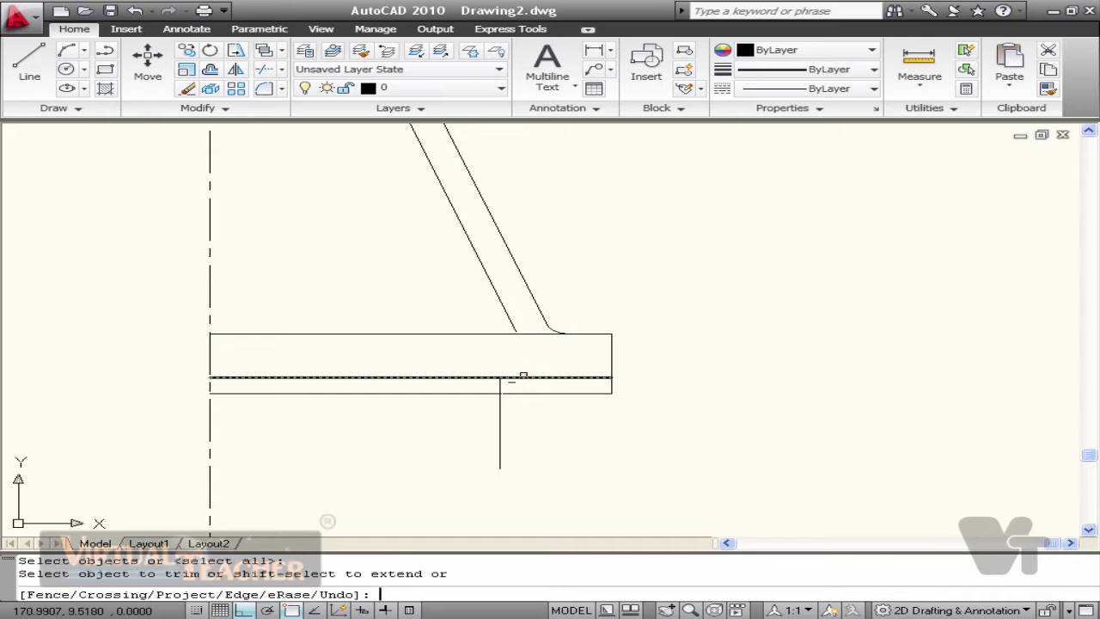
scroll(510, 404, up, 5)
key(Escape)
Draw a circle centred on the short vertical line's midpoint, touching the offset line and the base's bottom edge.
text(c)
key(Return)
click(483, 353)
Trim the circle's inner half and erase the short vertical line, leaving a rounded end on the base recess.
text(t)
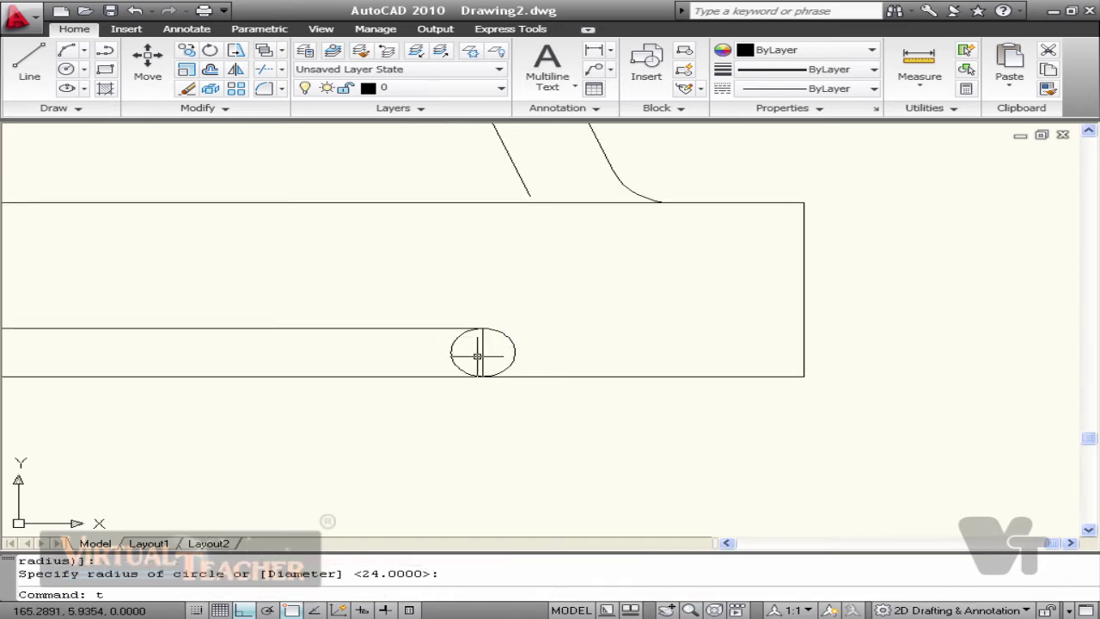
text(r)
click(478, 356)
click(439, 363)
key(Escape)
click(499, 358)
click(479, 356)
text(e ERASE 1 found)
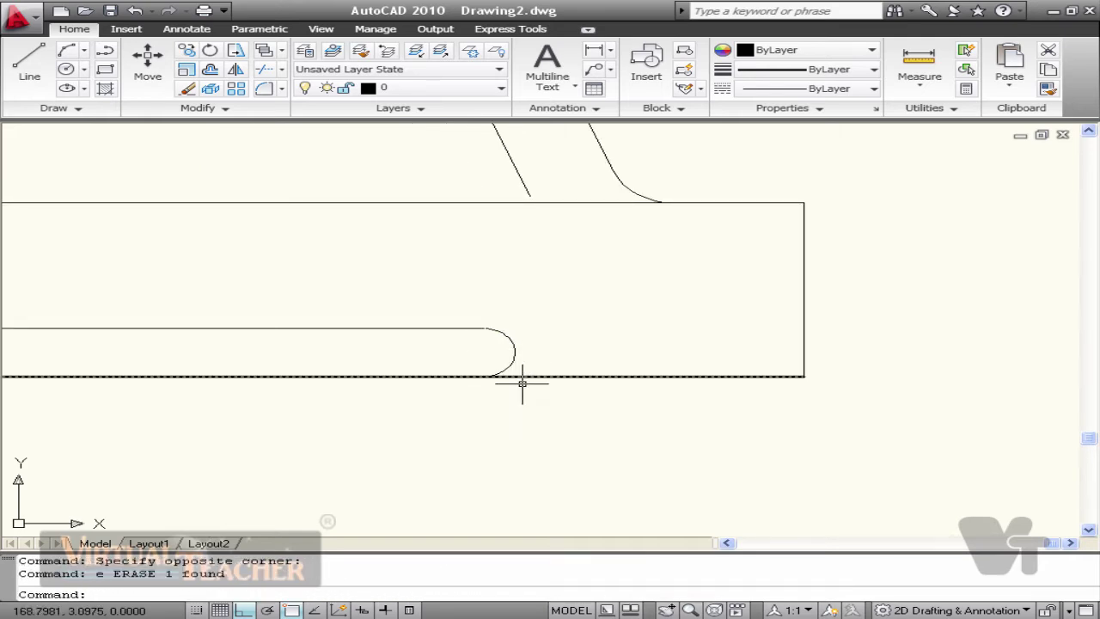
Extend the inner slanted line to the base's bottom edge.
scroll(521, 384, down, 4)
key(Return)
key(Return)
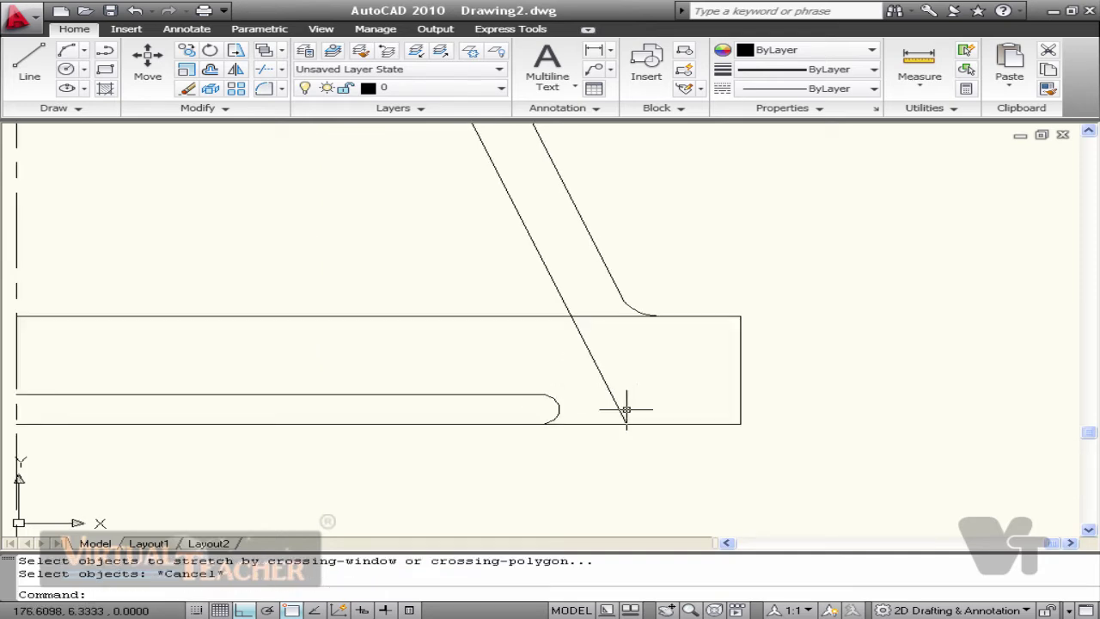
Stretch the base recess's rounded end outward until its upper line meets the inner slanted line.
key(Return)
click(592, 434)
click(543, 394)
key(Return)
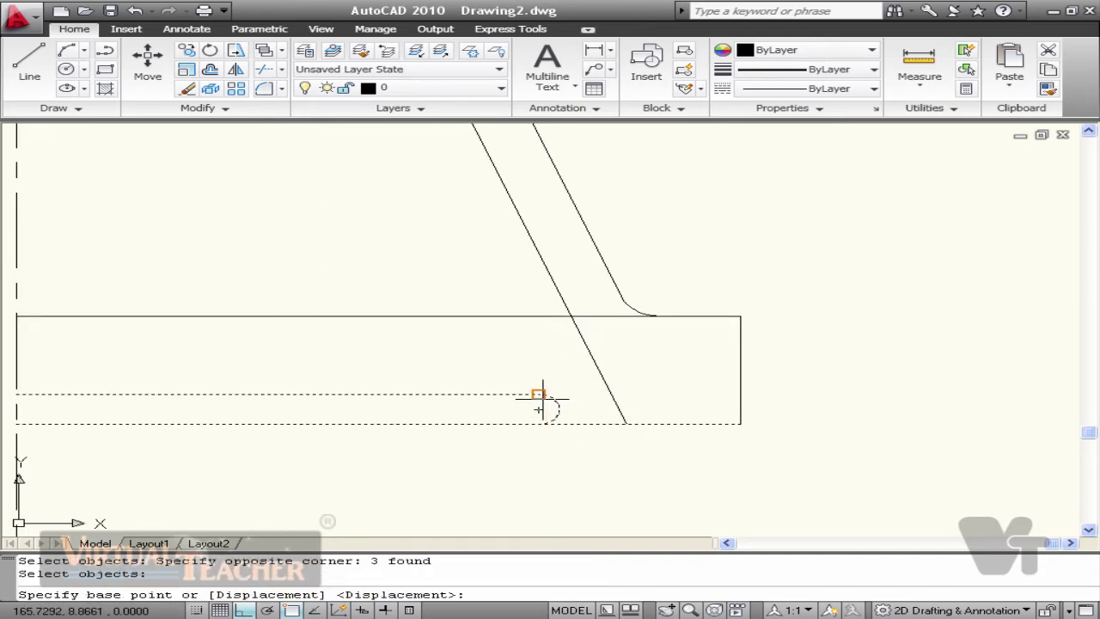
click(542, 398)
click(613, 397)
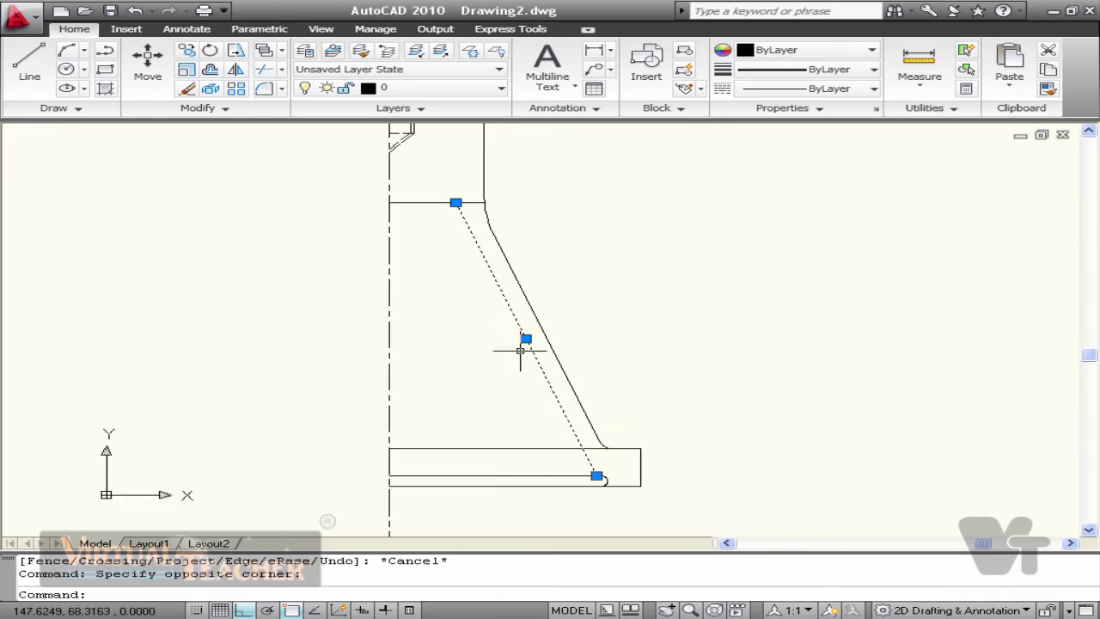
Match the threaded hole's dashed line properties onto the inner slanted wall line.
scroll(607, 484, up, 5)
click(449, 381)
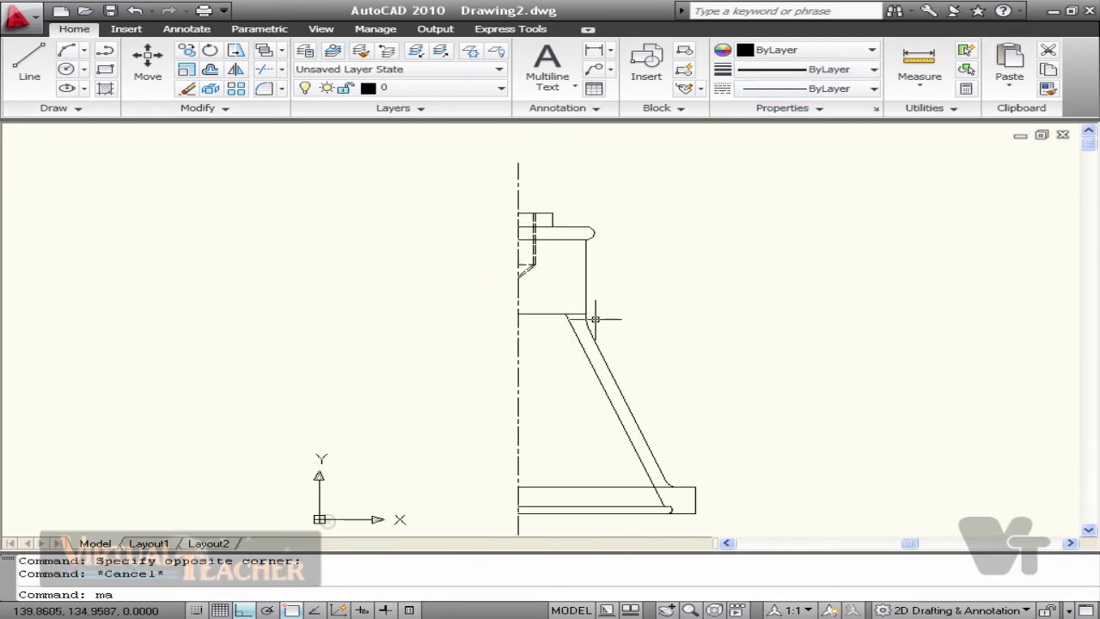
key(Return)
click(535, 248)
scroll(567, 340, up, 3)
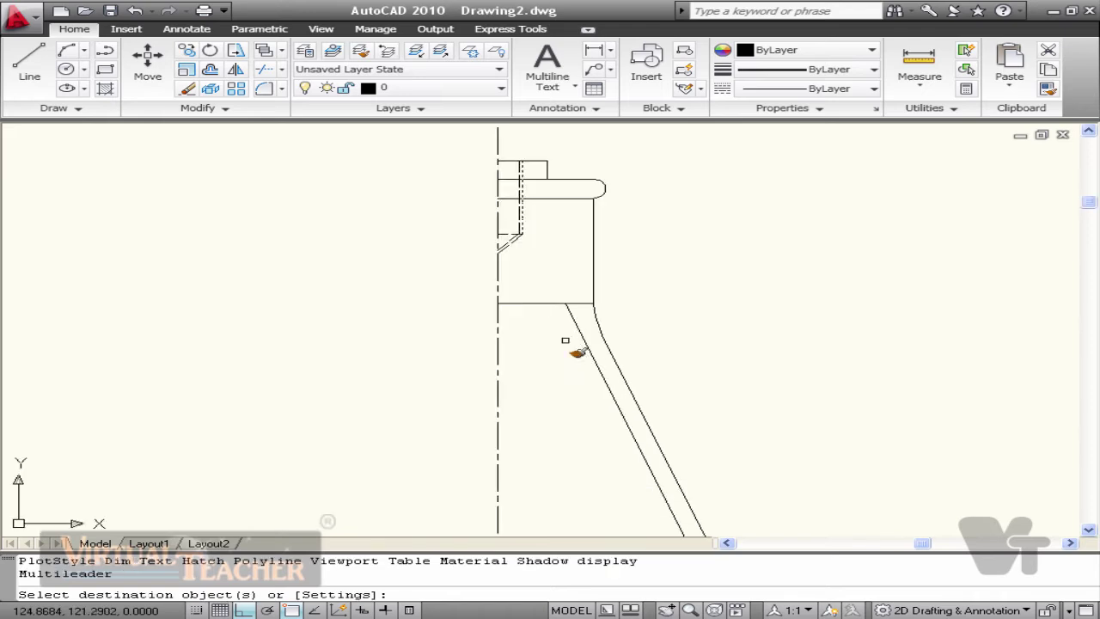
click(588, 348)
click(607, 354)
click(611, 348)
click(593, 368)
Apply the same dashed line properties to the base recess's upper line and rounded end.
middle_drag(688, 527, 554, 176)
scroll(577, 274, up, 3)
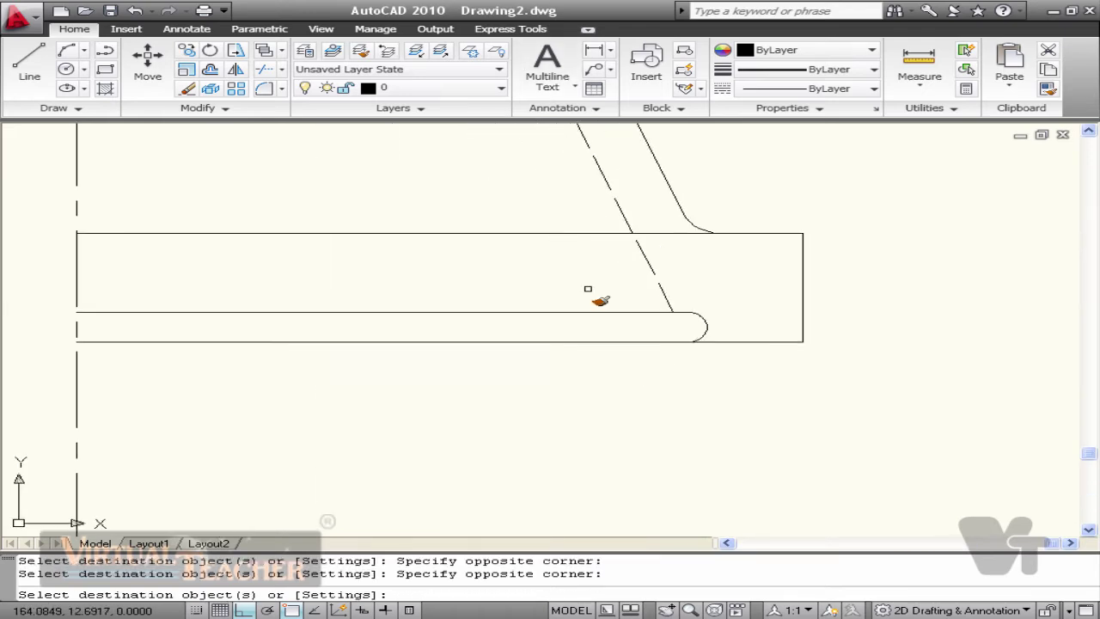
click(694, 302)
click(622, 321)
scroll(668, 321, down, 3)
key(Escape)
Draw a line 15 units up from the inner slanted line's upper end, continuing horizontally to the centre line.
middle_drag(583, 131, 579, 373)
scroll(579, 373, up, 2)
text(l)
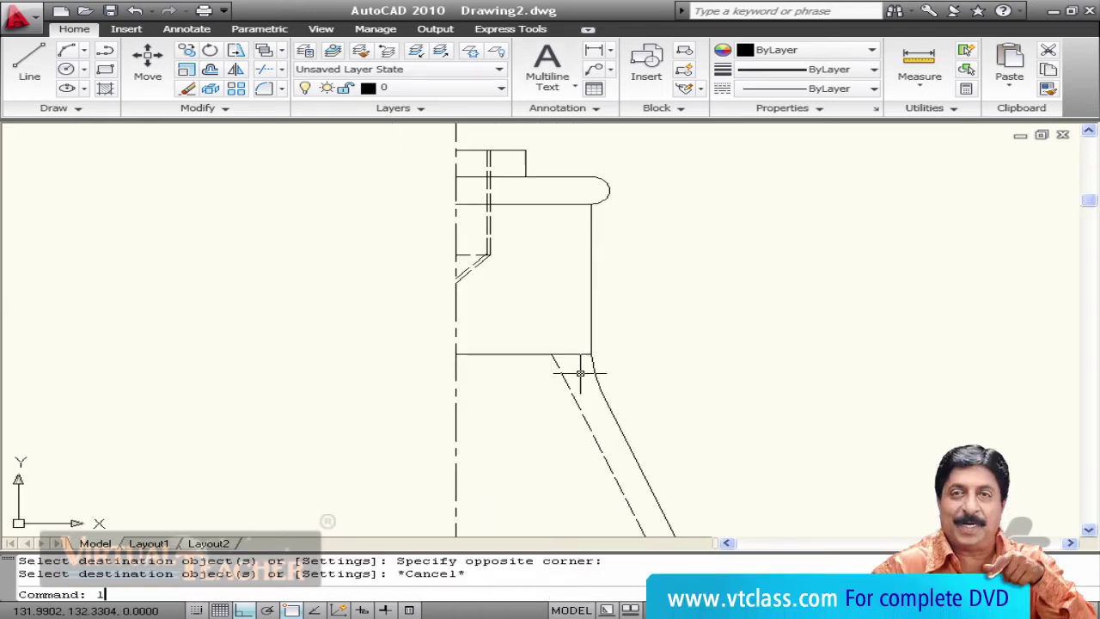
key(Return)
click(551, 354)
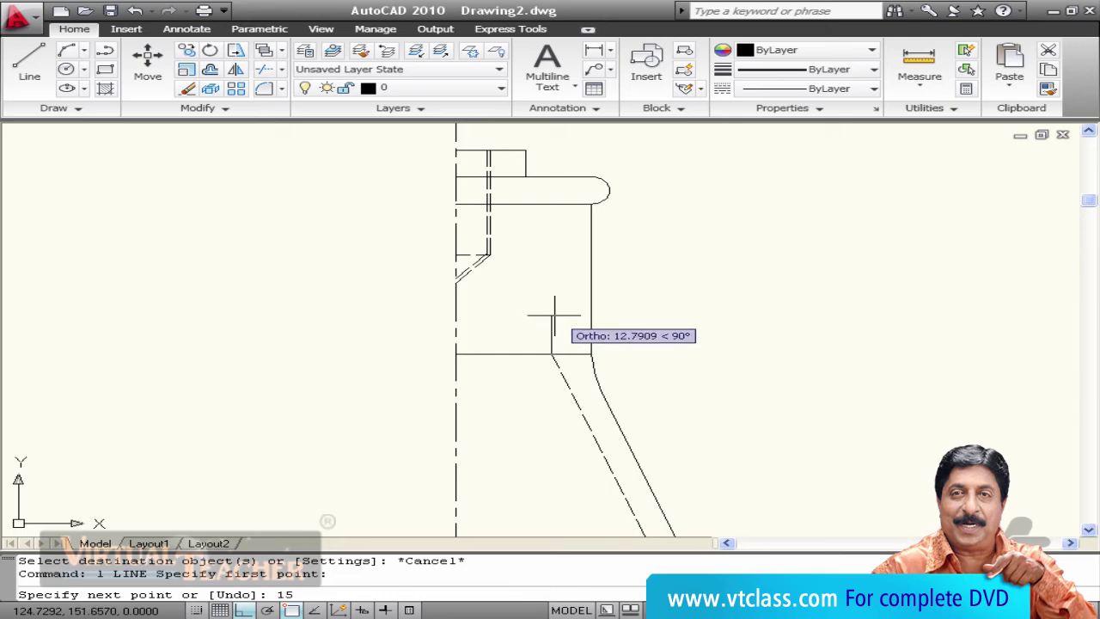
text(15)
key(Return)
click(454, 308)
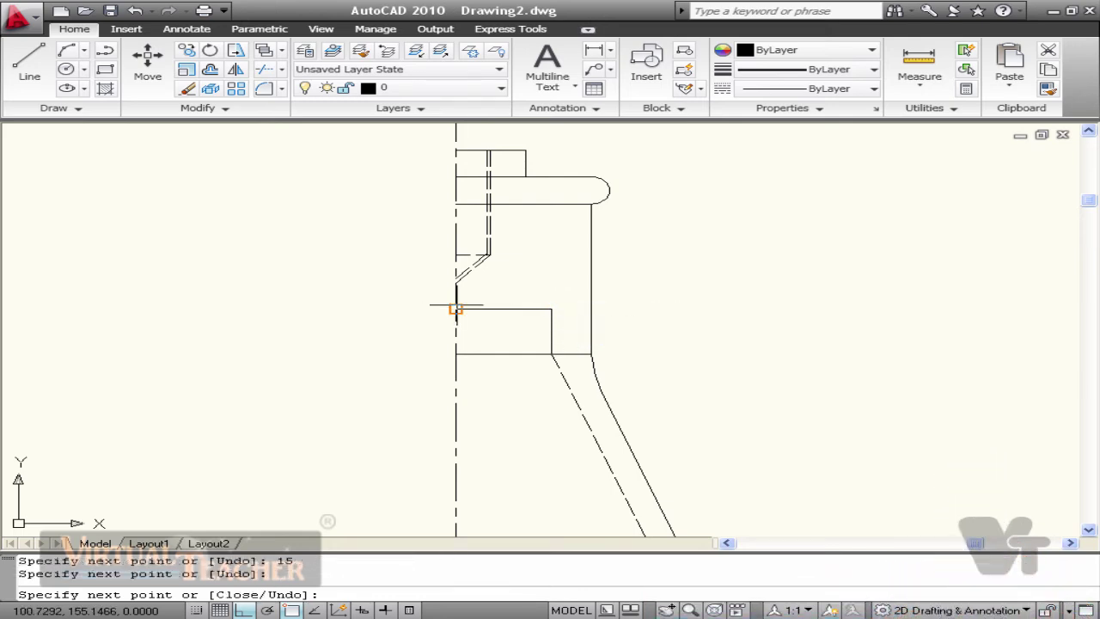
key(Escape)
Match the inner slanted line's dashed properties onto the two new lines of the upper inner step.
text(ma)
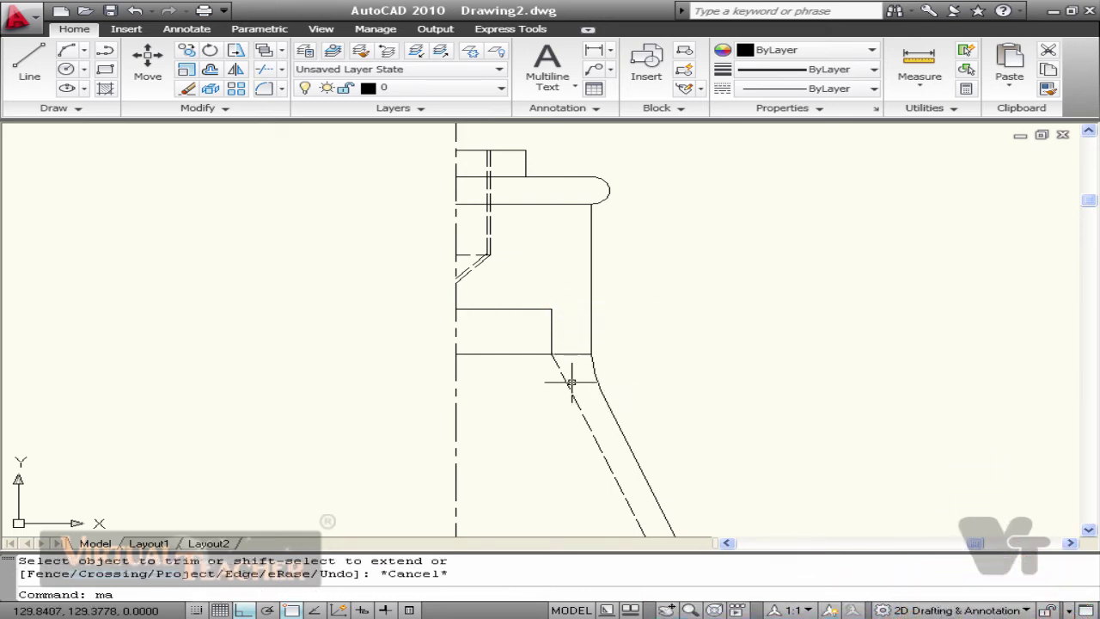
key(Return)
click(567, 383)
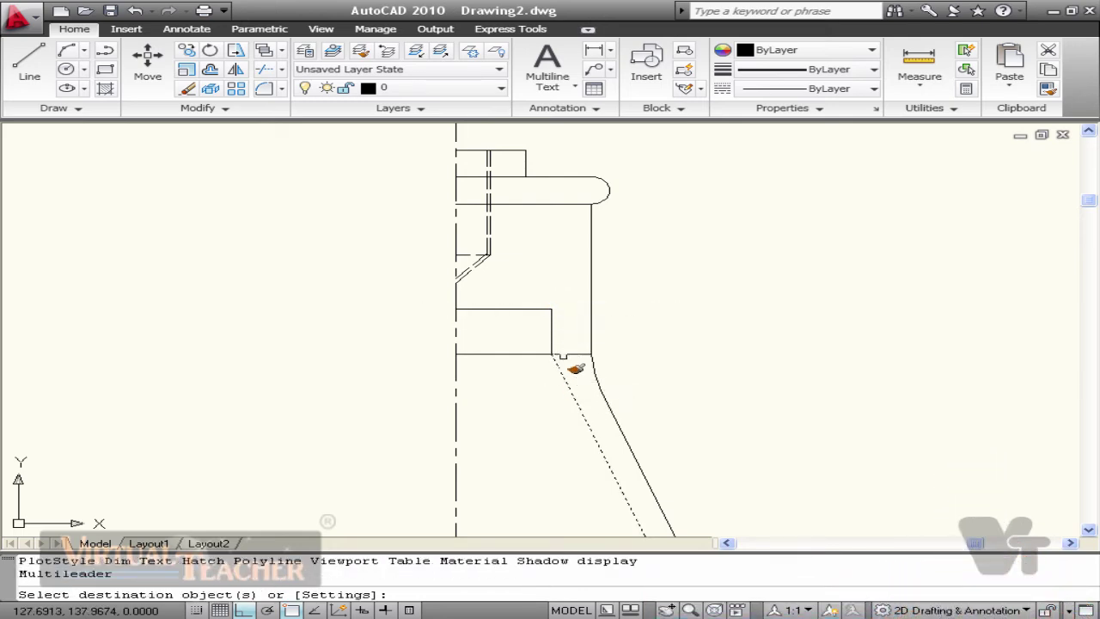
click(551, 342)
click(535, 322)
click(524, 305)
key(Escape)
Mirror the entire half profile about the vertical centre line, keeping the source objects.
scroll(601, 393, down, 4)
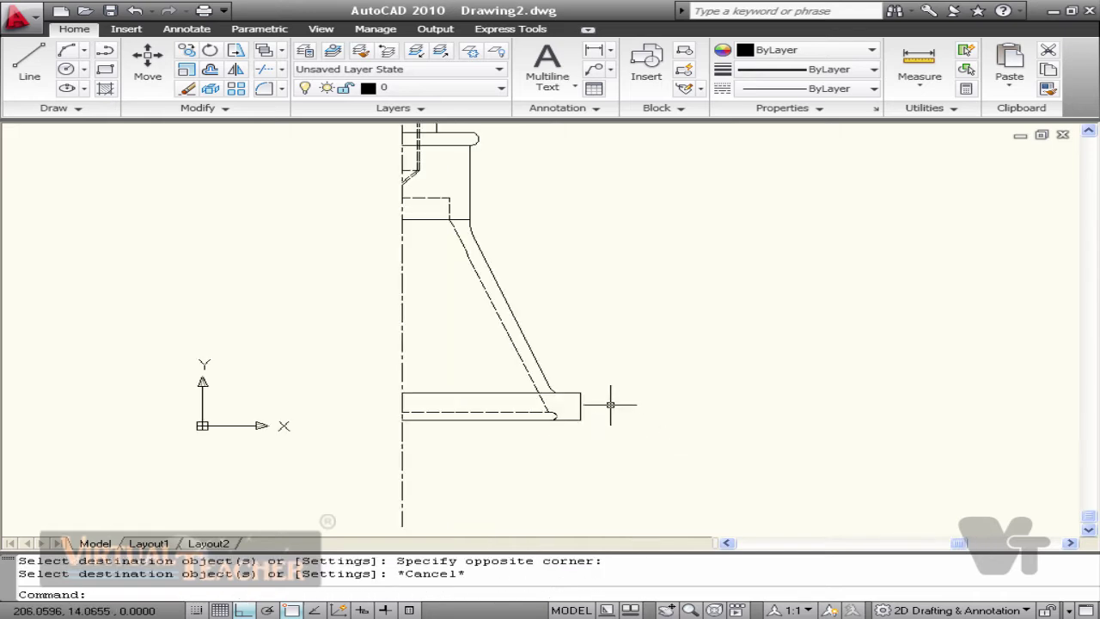
click(442, 202)
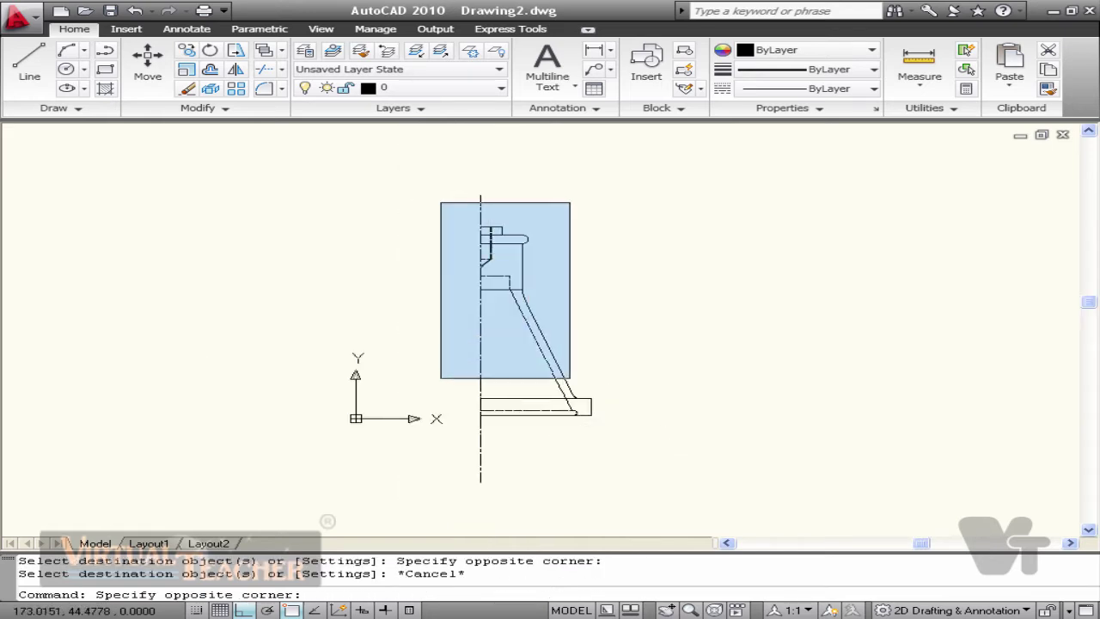
click(618, 426)
text(m,i)
key(Return)
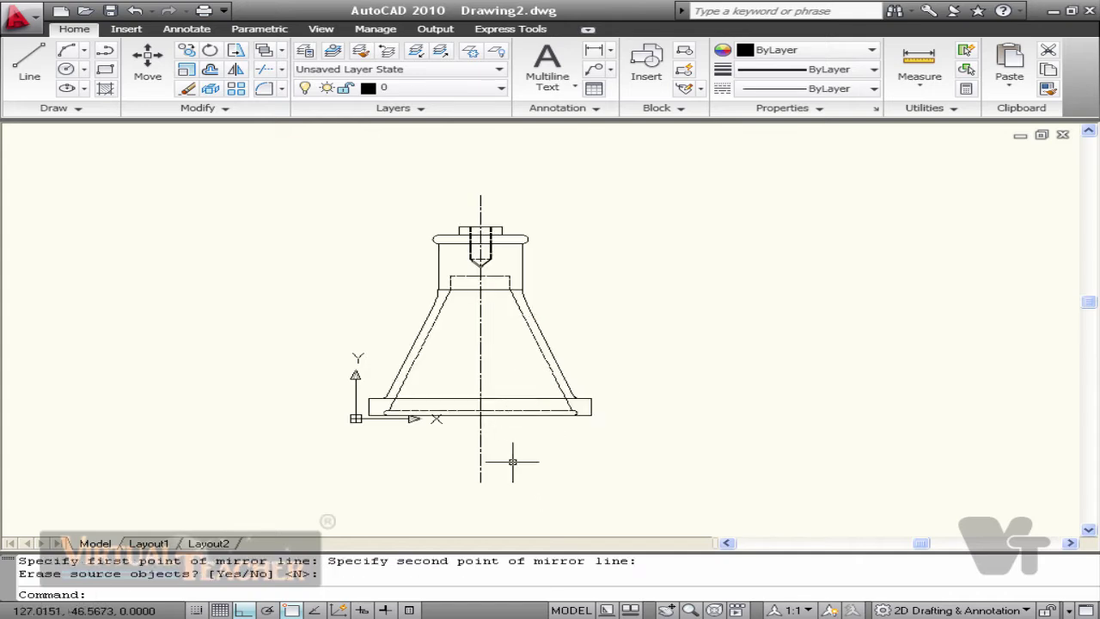
click(513, 457)
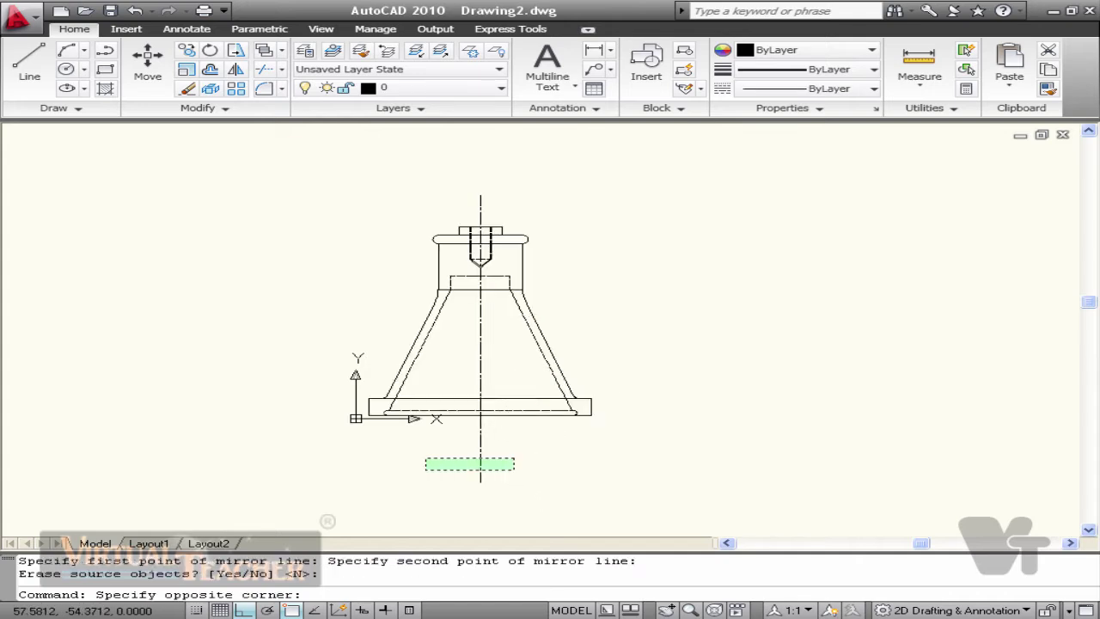
click(424, 469)
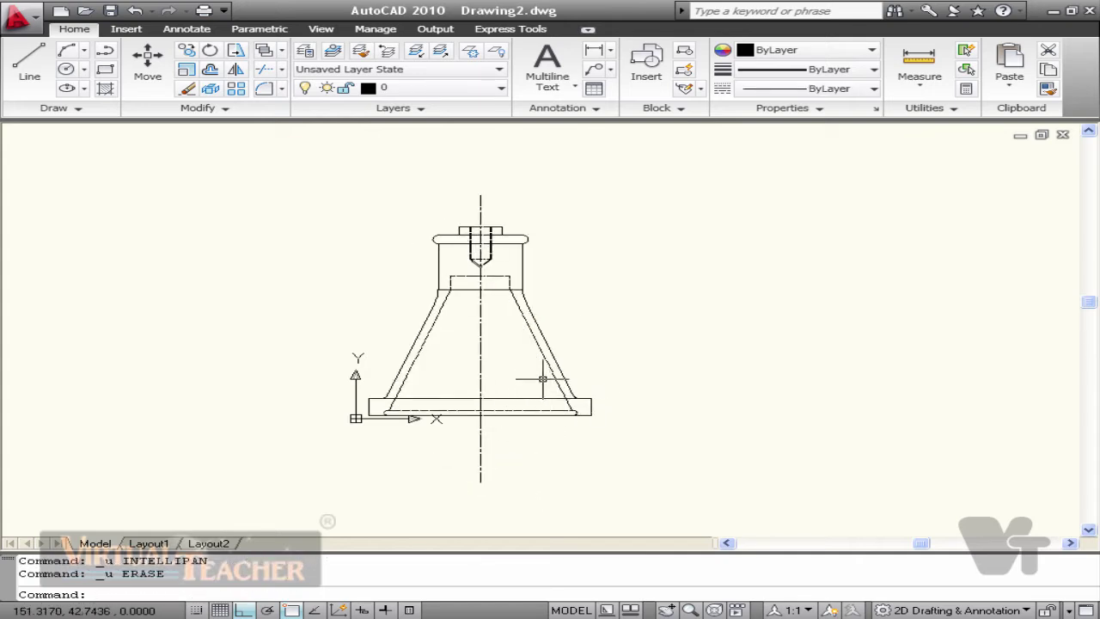
Add a linear dimension across the width of the top boss, placed above it.
middle_drag(540, 137, 525, 197)
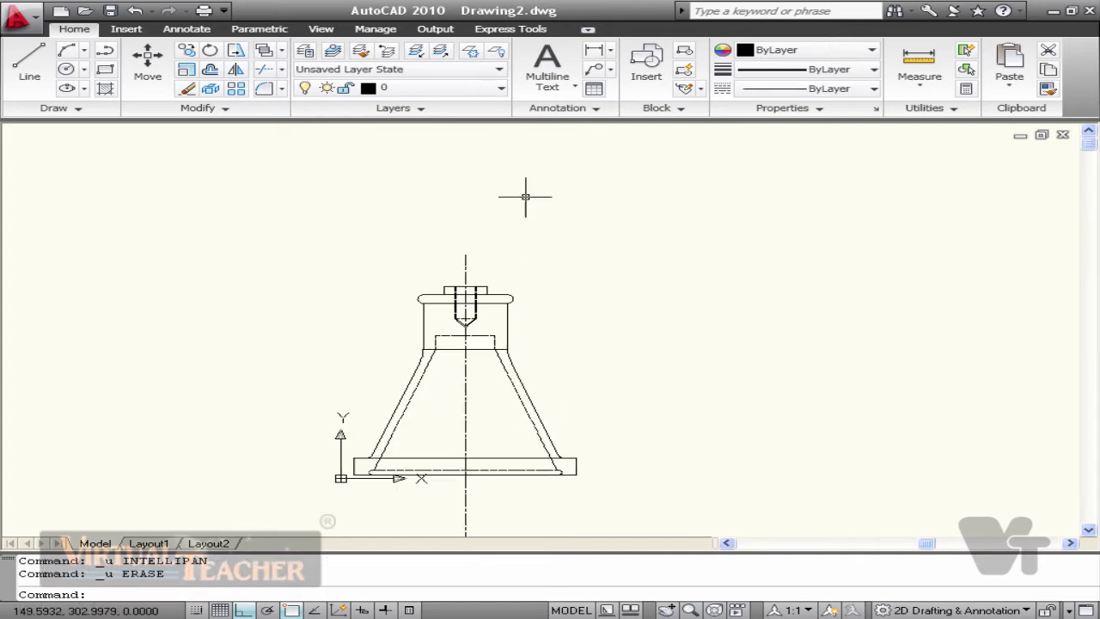
click(593, 56)
scroll(441, 283, up, 6)
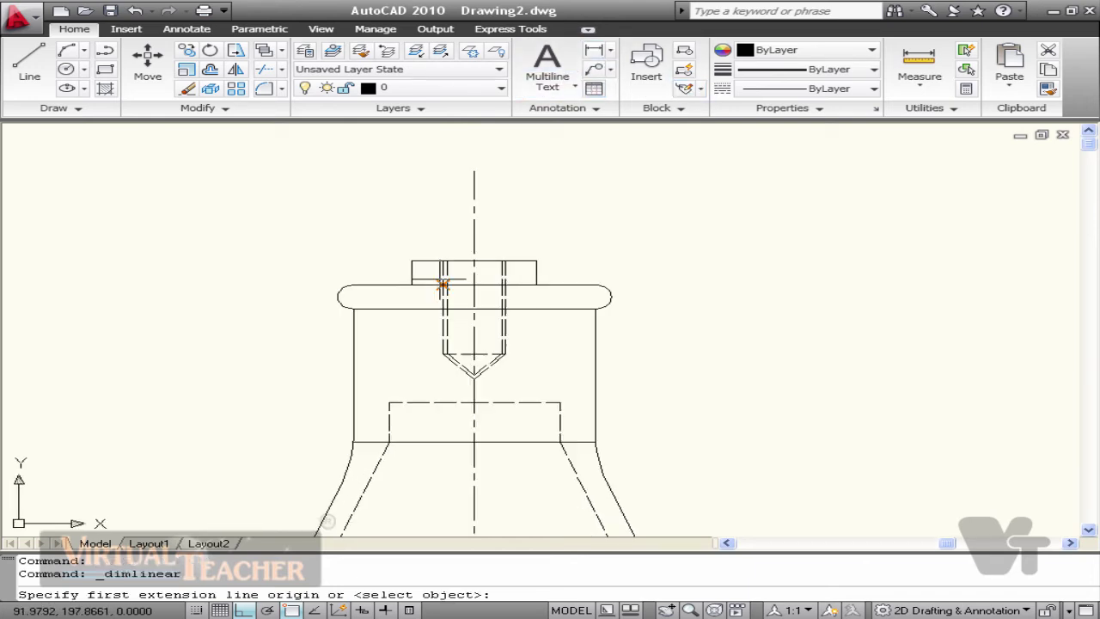
click(399, 252)
click(577, 251)
click(571, 211)
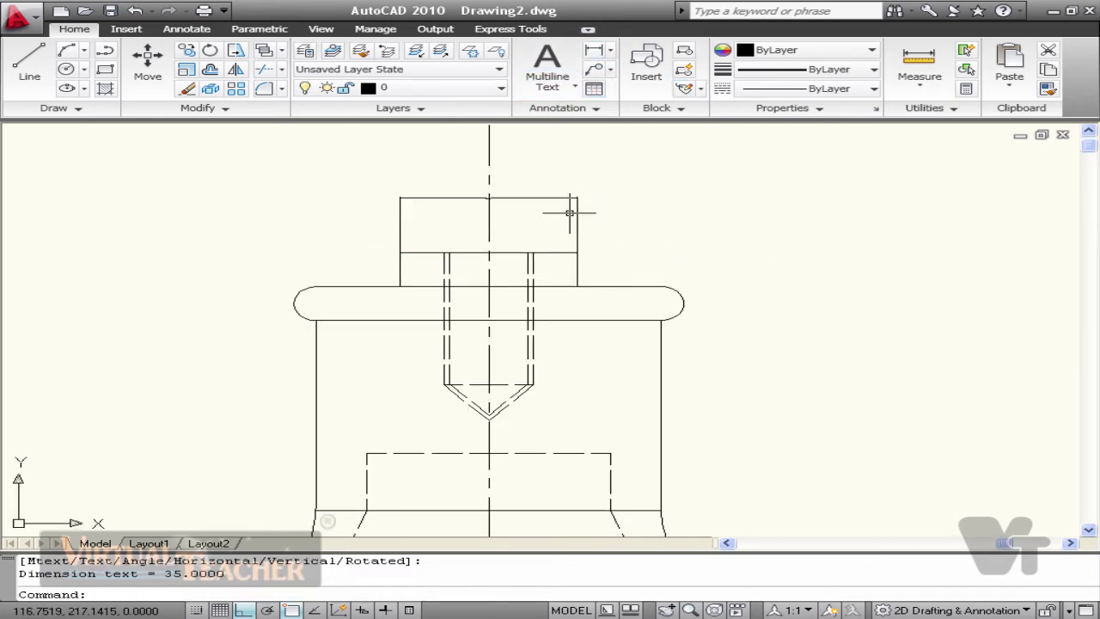
Set the Standard dimension style's text height to 2.5.
scroll(536, 291, up, 3)
text(d)
key(Return)
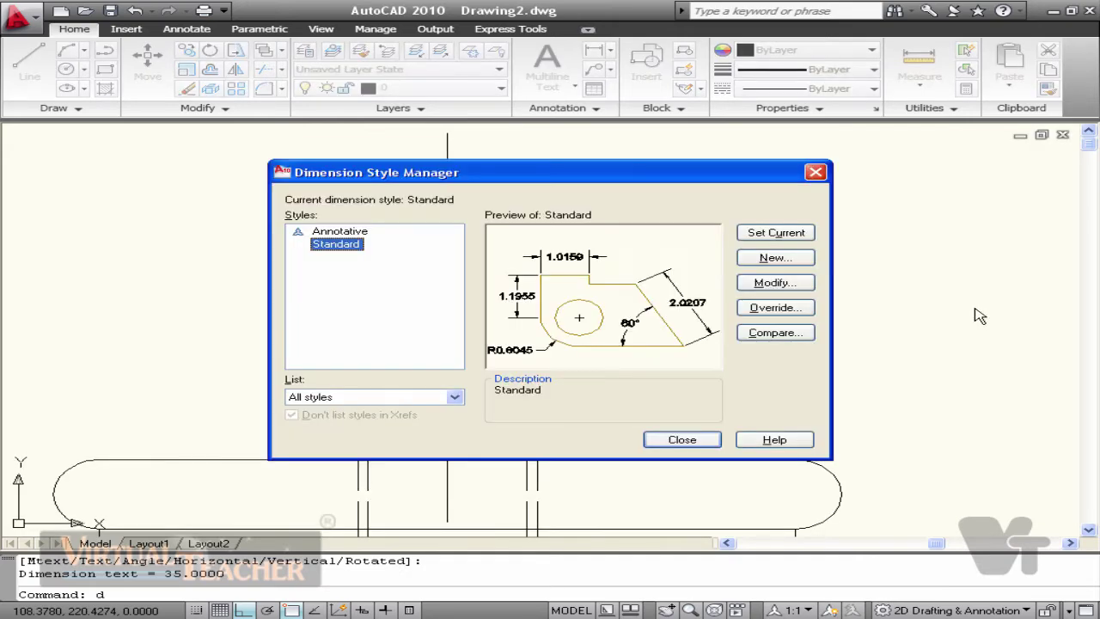
click(784, 290)
click(431, 139)
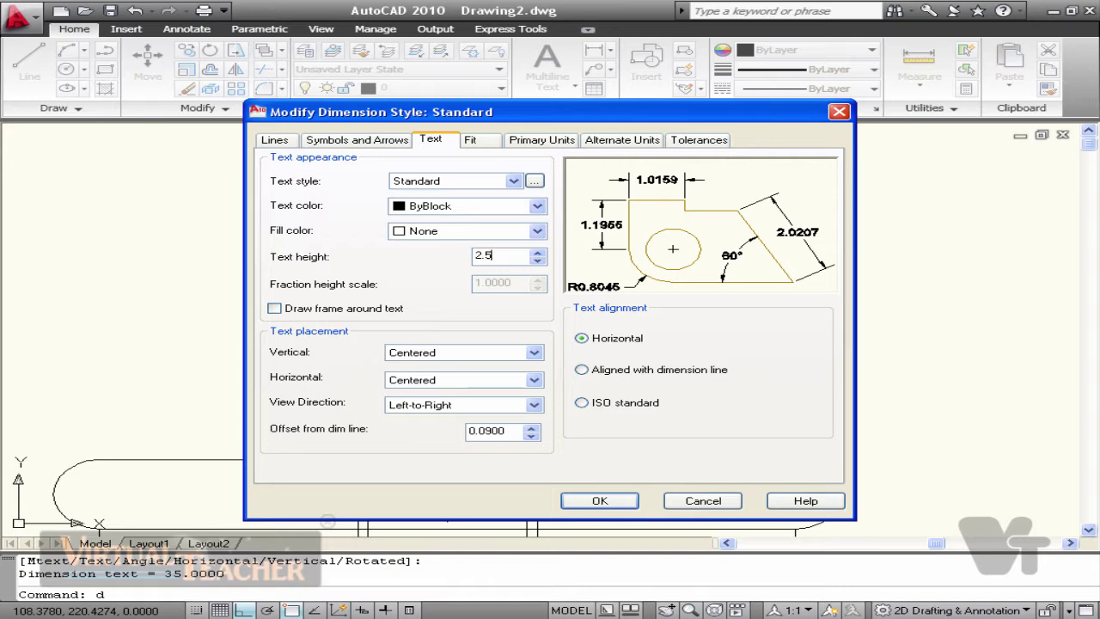
key(Return)
Set the Standard dimension style's linear precision to 0.00 and arrow size to 2.5.
click(542, 140)
click(507, 197)
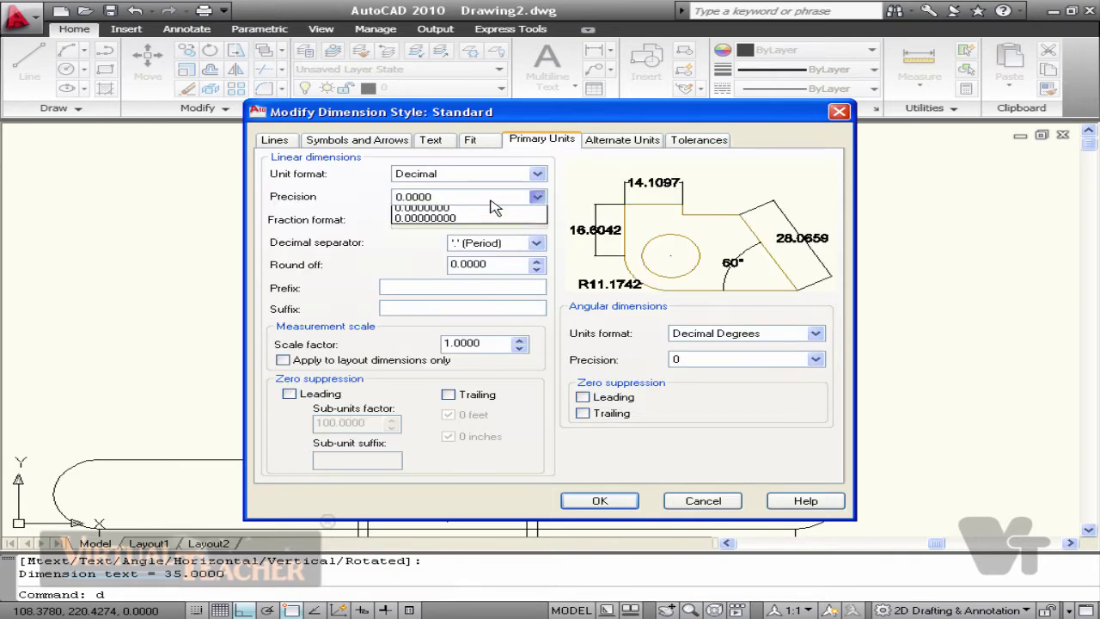
click(468, 237)
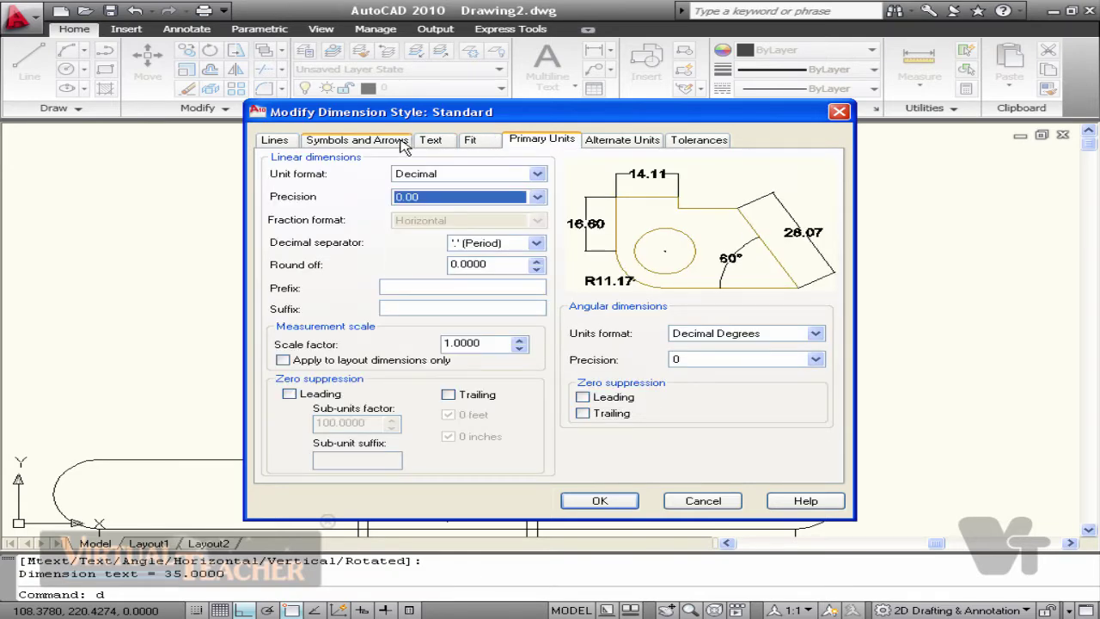
click(341, 141)
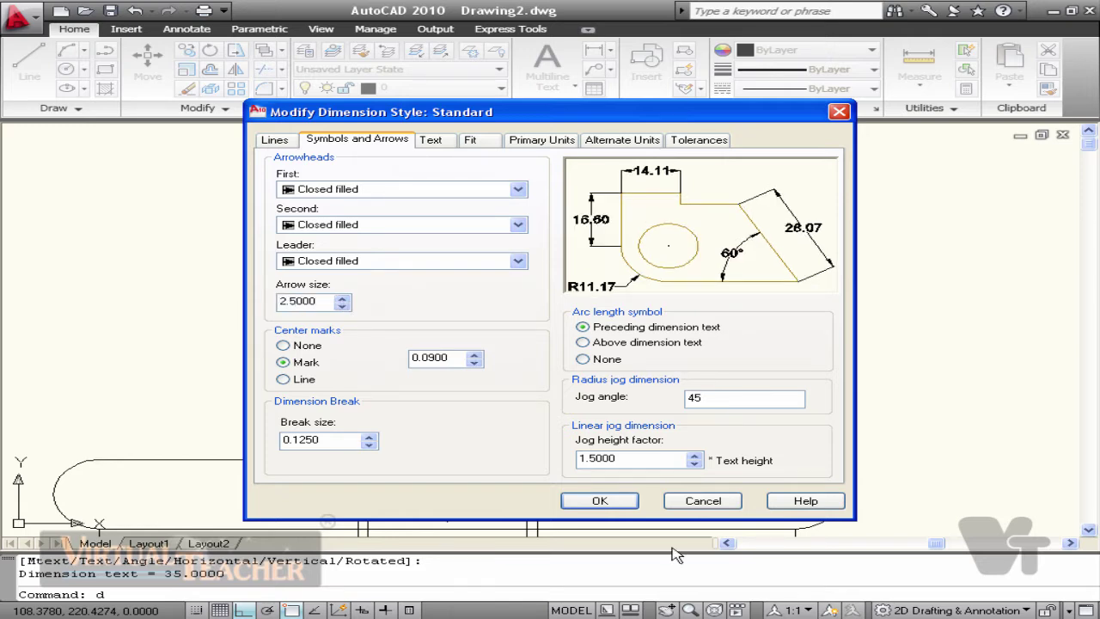
click(599, 501)
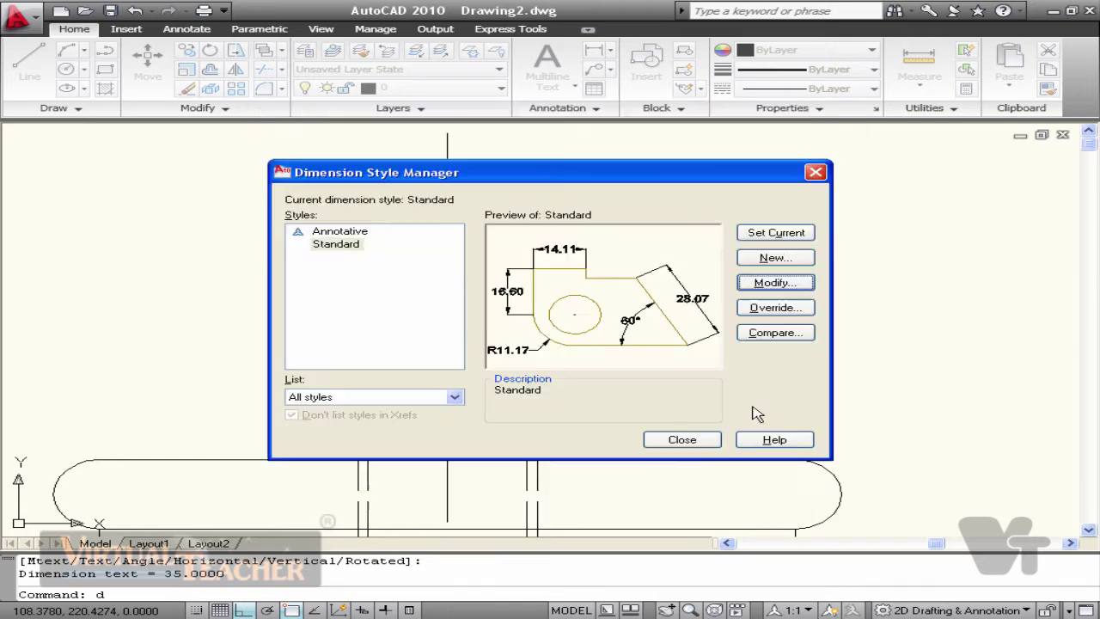
click(680, 442)
Add a diameter symbol in front of the top boss's width dimension text and save the text change.
scroll(655, 433, down, 7)
scroll(653, 433, up, 4)
scroll(658, 412, down, 2)
middle_drag(700, 427, 608, 305)
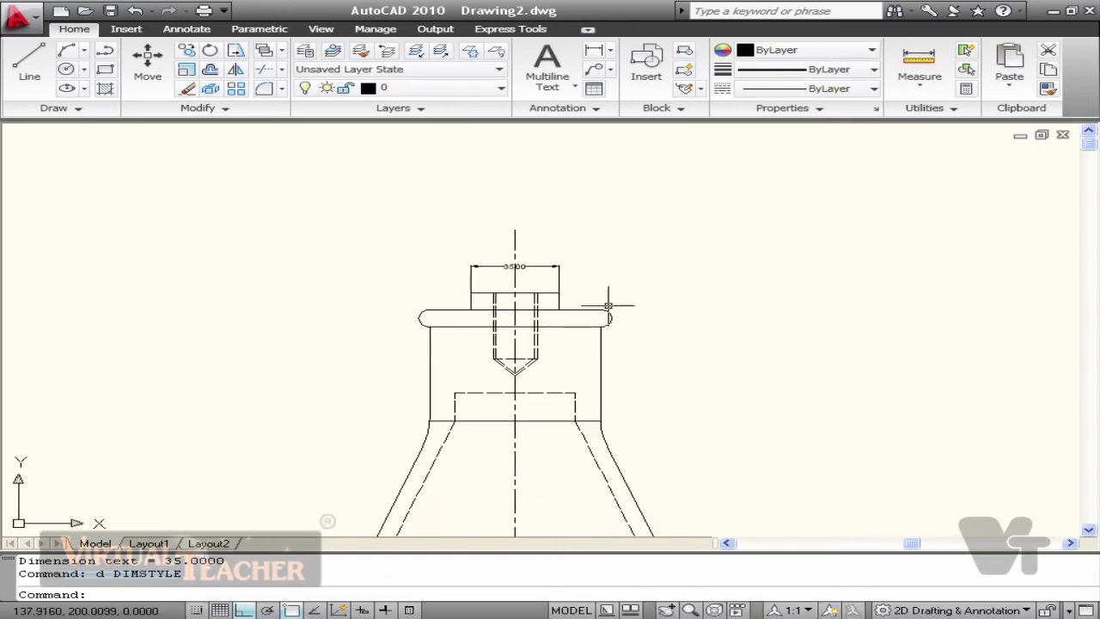
scroll(607, 305, up, 2)
scroll(468, 254, up, 2)
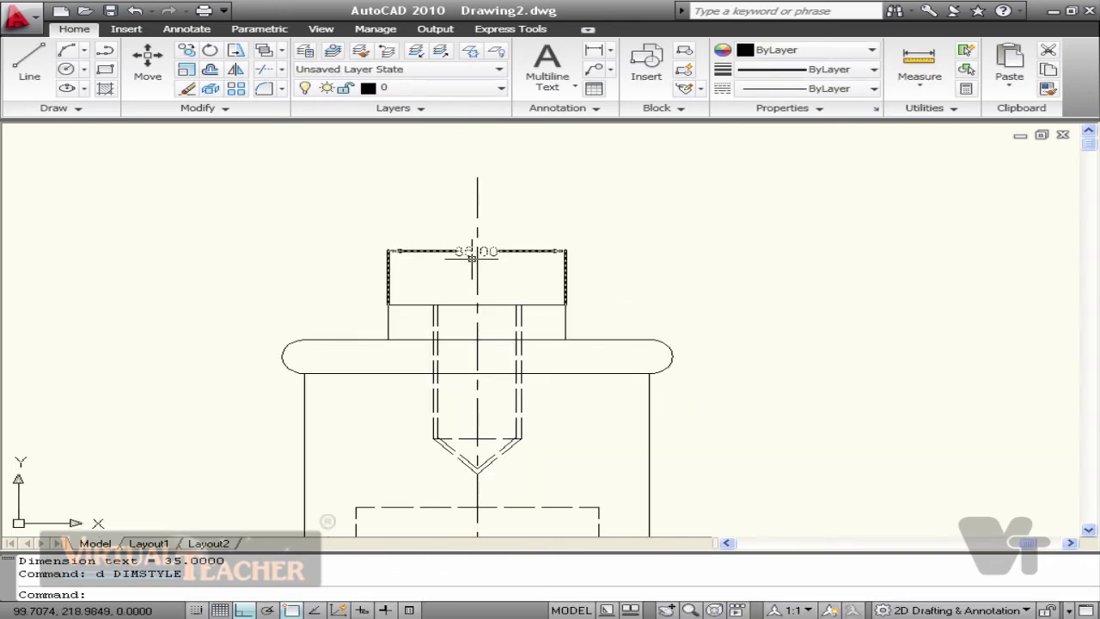
text(ed)
key(Return)
click(472, 252)
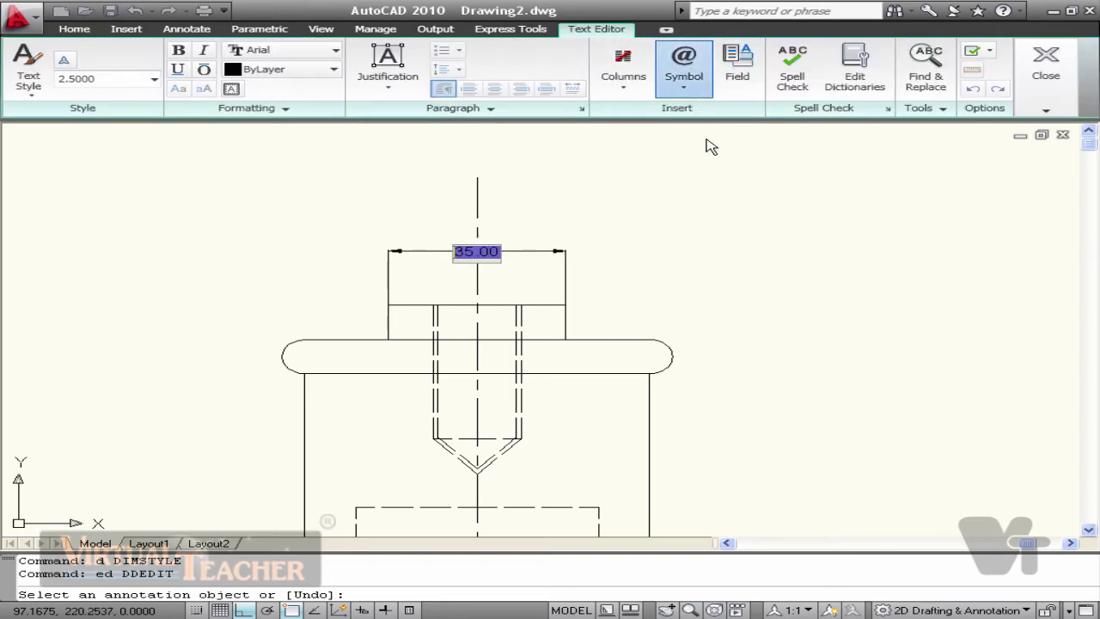
key(Escape)
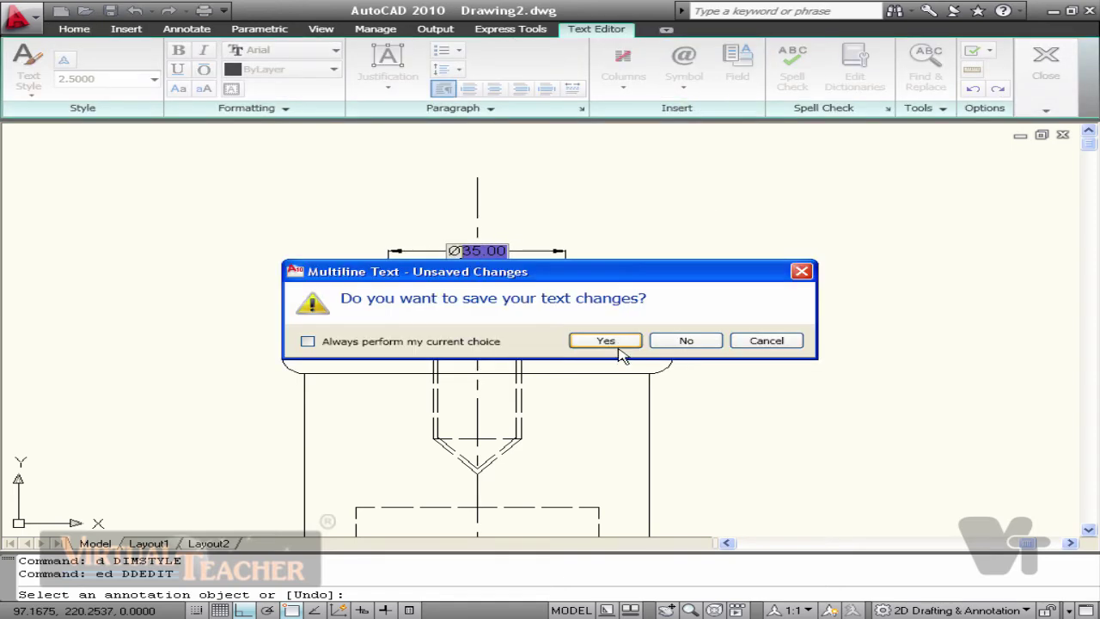
click(606, 340)
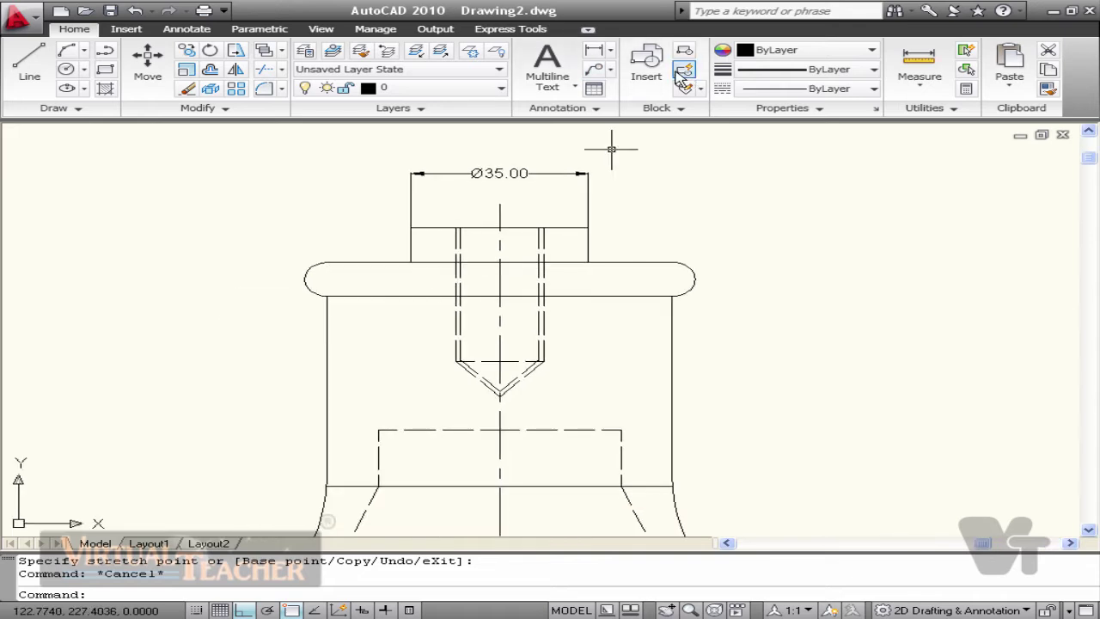
Dimension the rounded flange's thickness with a vertical linear dimension beside its rounded end.
click(593, 50)
click(330, 262)
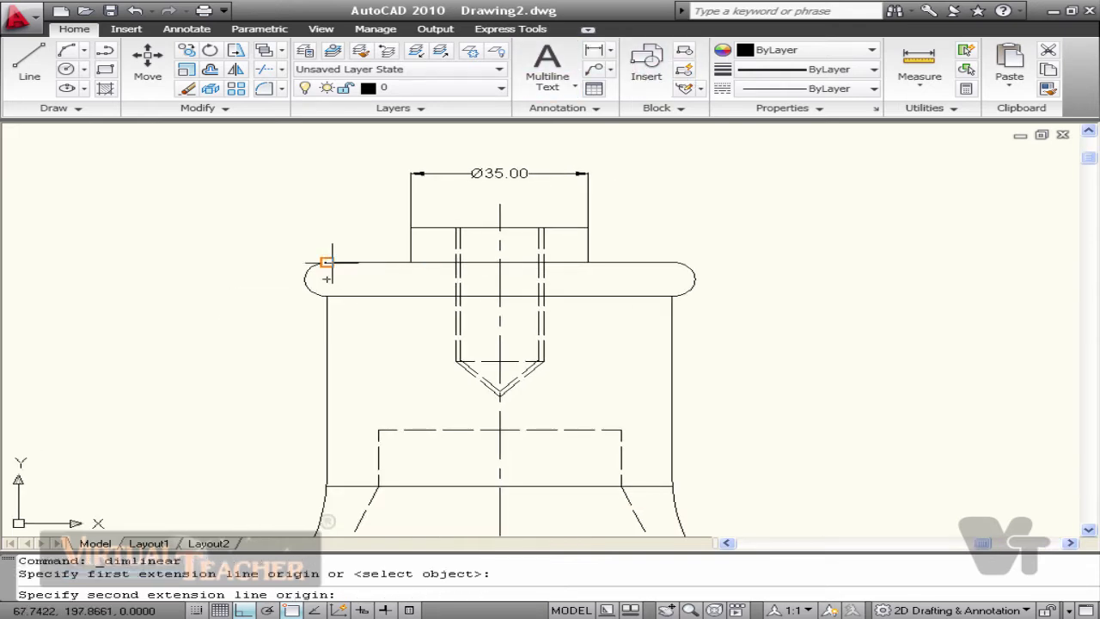
click(326, 295)
click(259, 279)
Dimension the height of the straight neck below the flange, placed near the flange thickness dimension.
key(Return)
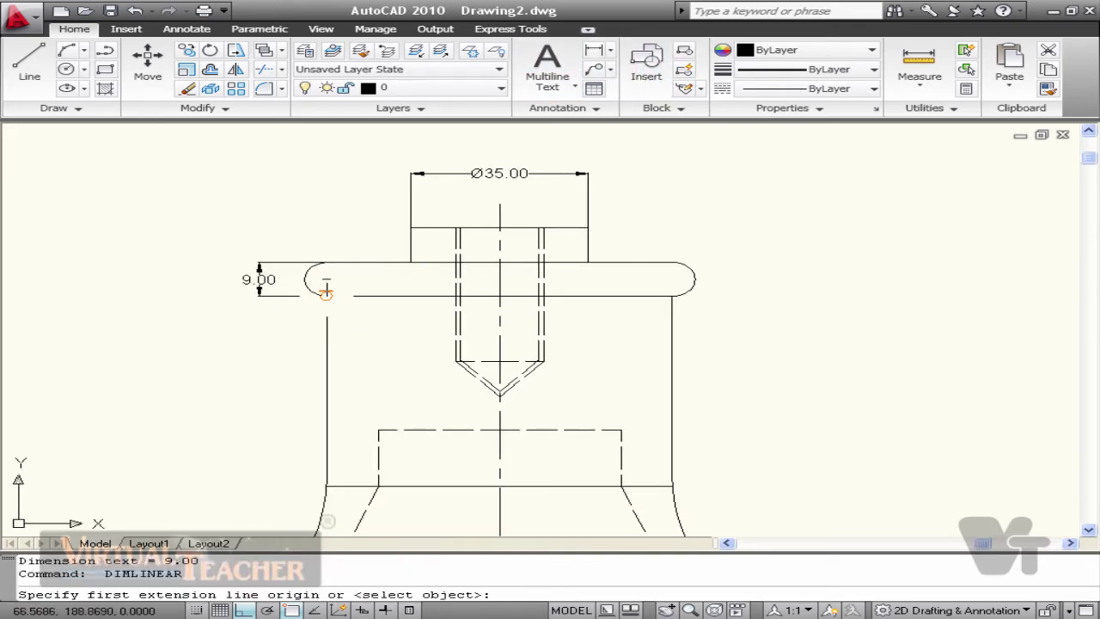
middle_drag(305, 411, 303, 163)
click(324, 239)
scroll(311, 225, down, 2)
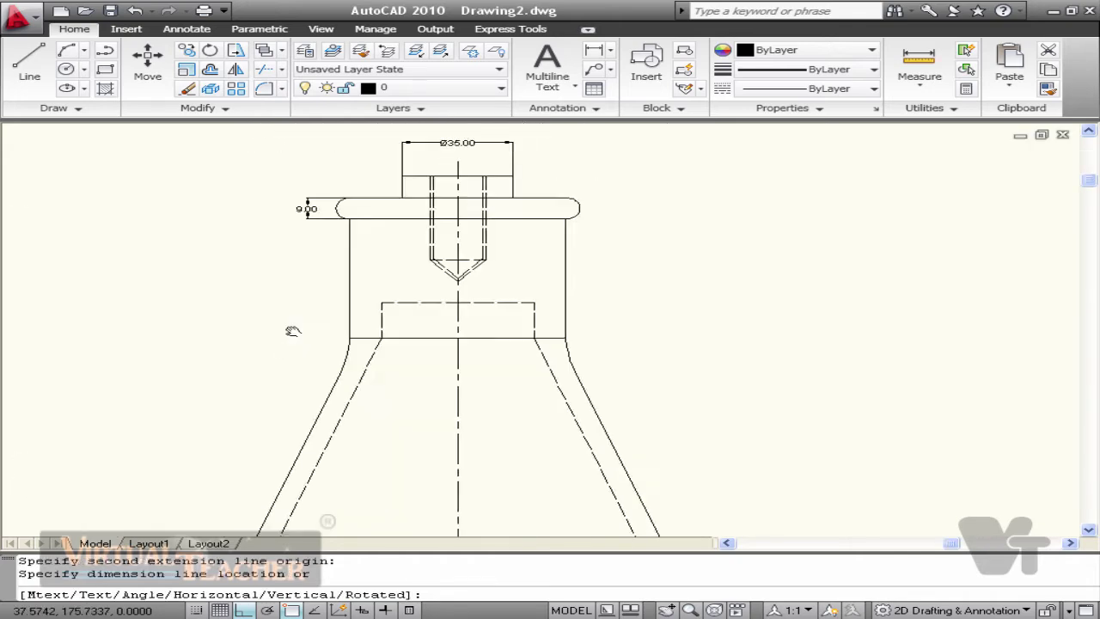
click(311, 338)
Dimension the base plate's thickness and the flared section's vertical height on the same side.
middle_drag(373, 427, 373, 275)
scroll(360, 288, down, 2)
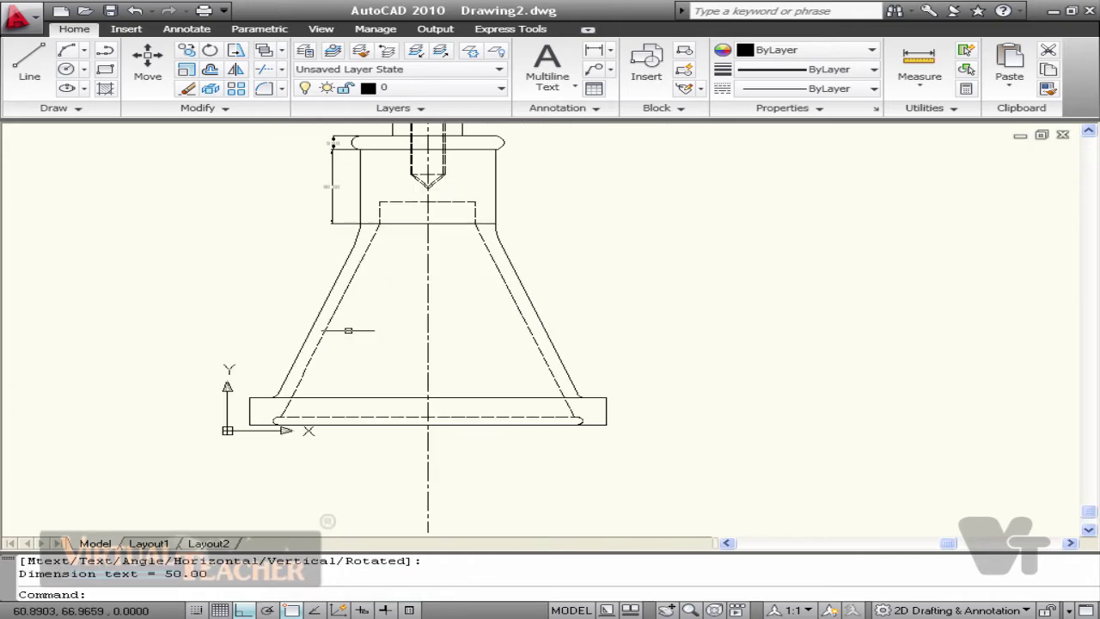
key(Return)
scroll(267, 405, up, 3)
click(267, 402)
click(268, 455)
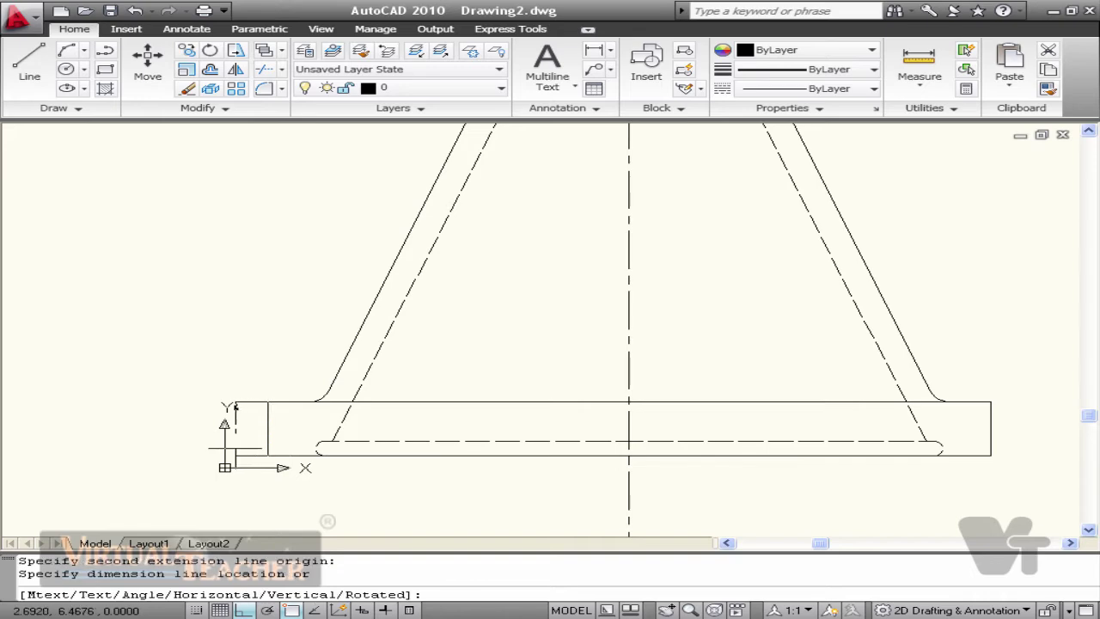
click(224, 430)
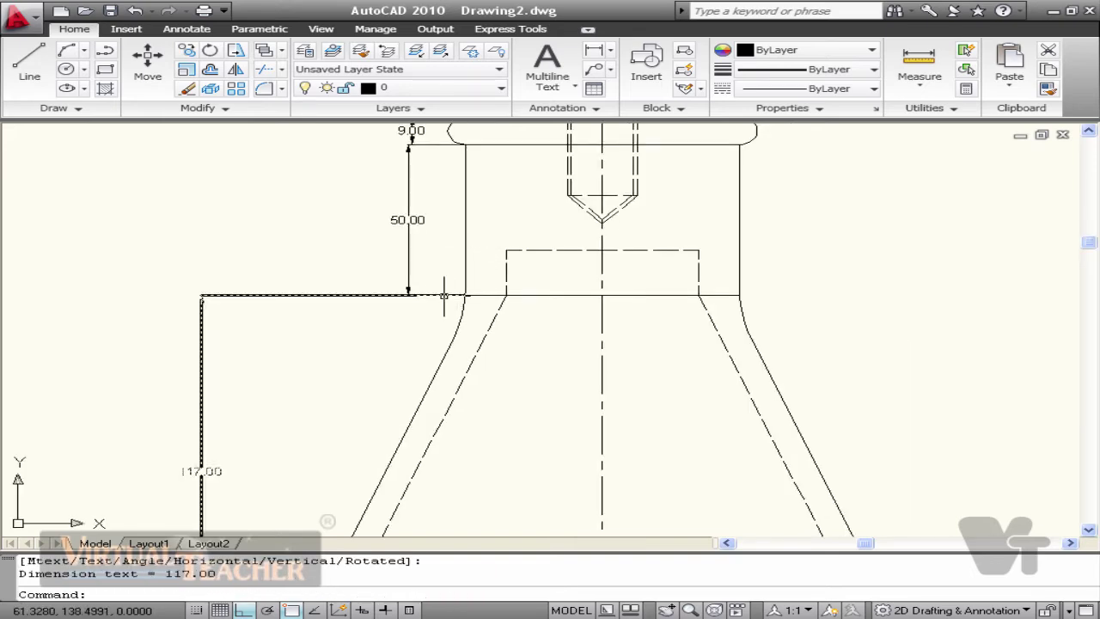
Modify the Standard dimension style's line settings so the extension lines start further from the object's edges.
text(d)
key(Return)
click(802, 285)
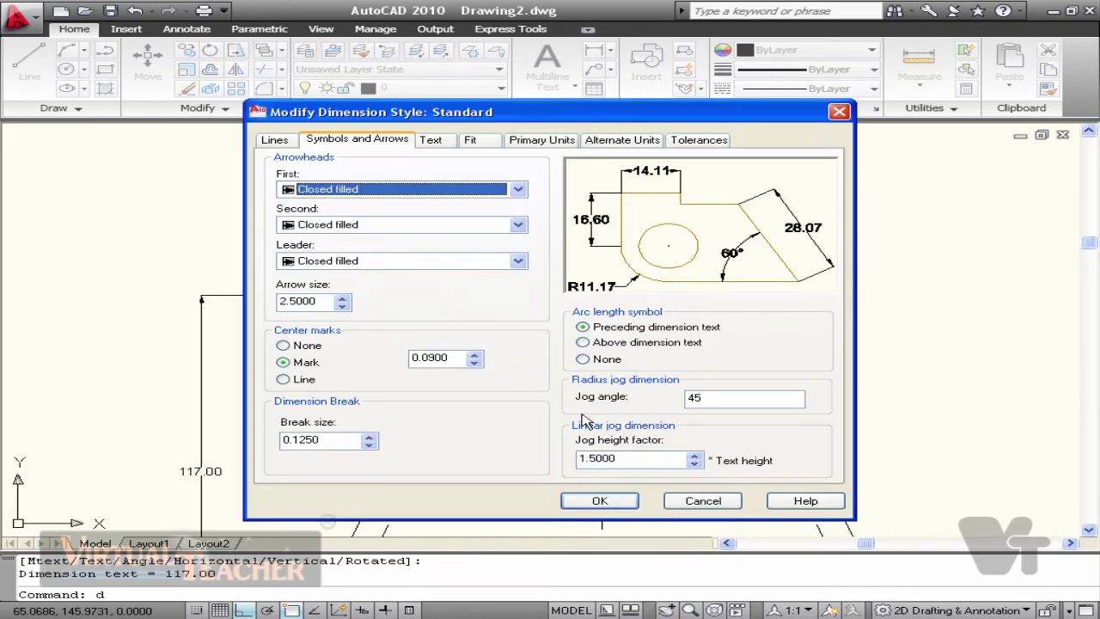
click(430, 140)
click(284, 141)
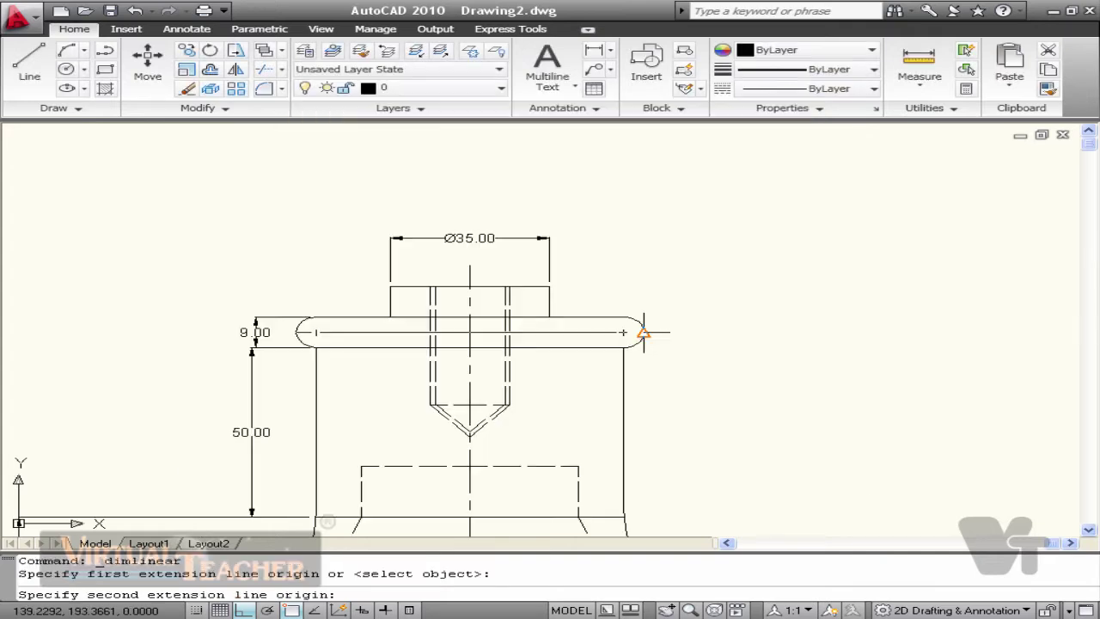
Dimension the rounded flange's overall width above the Ø35.00 dimension and add a diameter symbol before its text.
click(644, 332)
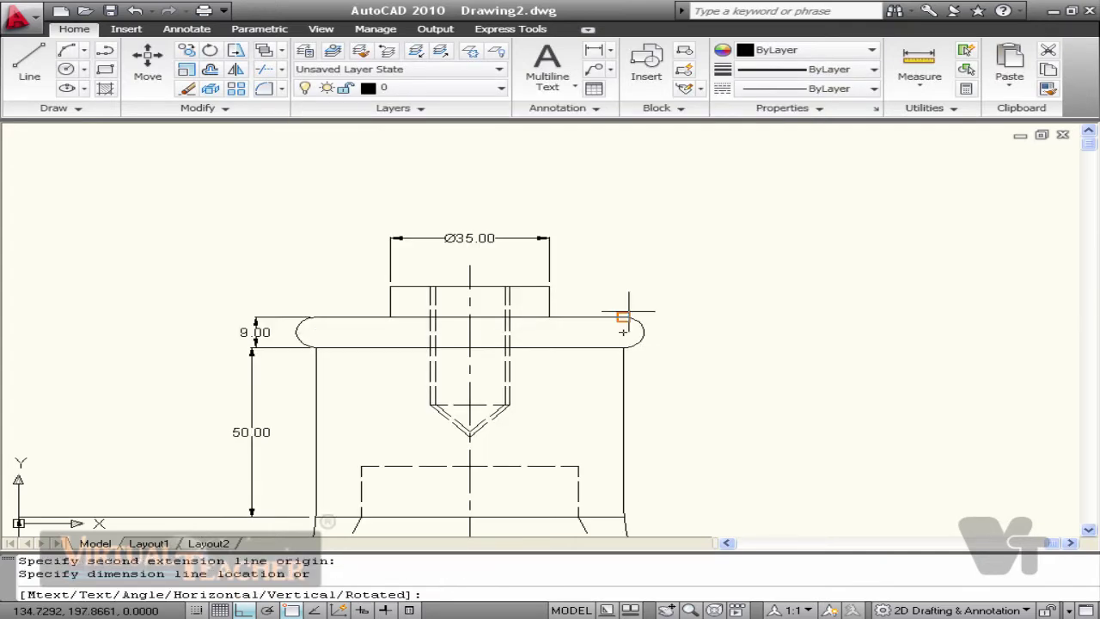
click(548, 195)
text(ed)
key(Return)
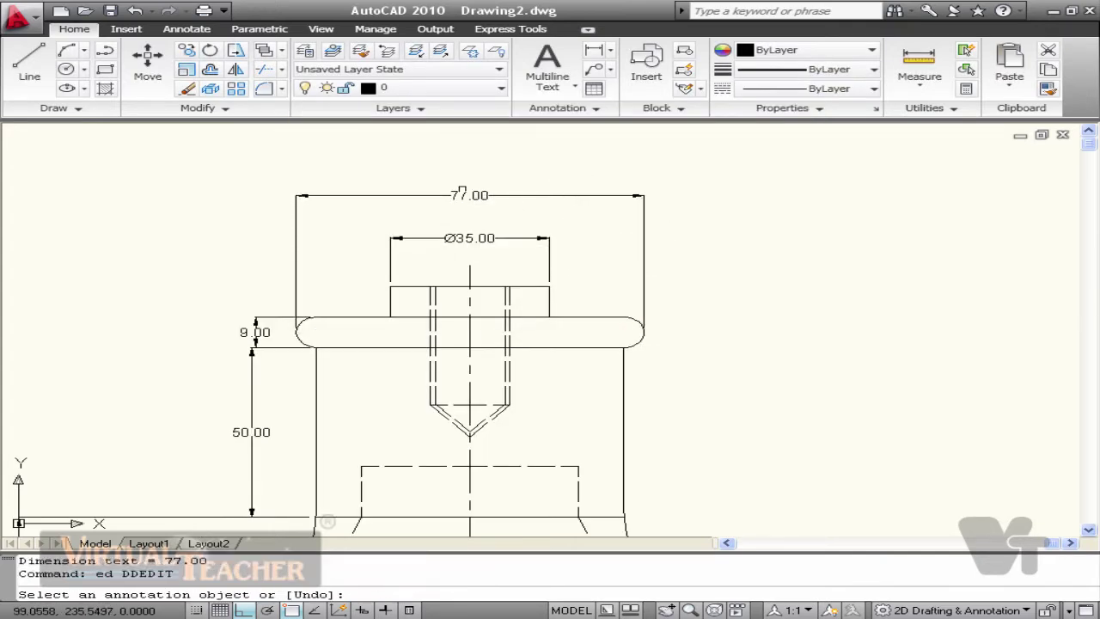
click(469, 196)
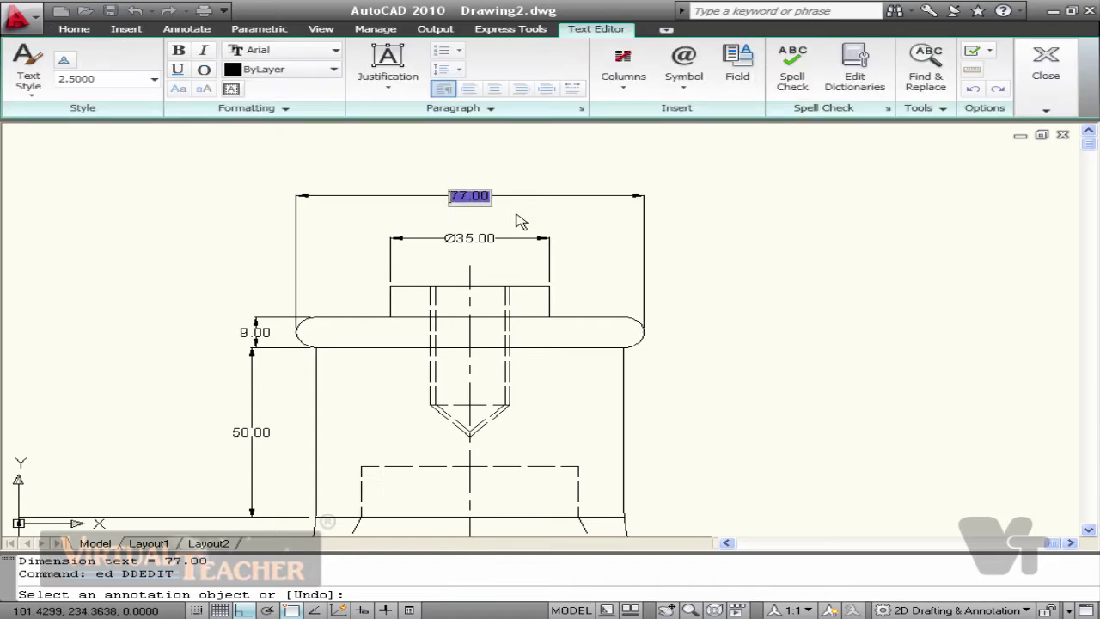
click(685, 95)
click(699, 152)
click(700, 152)
scroll(638, 285, down, 2)
key(Escape)
Dimension the width of the hidden rectangular recess below the pointed hole, placing the dimension beneath the recess.
middle_drag(755, 424, 639, 241)
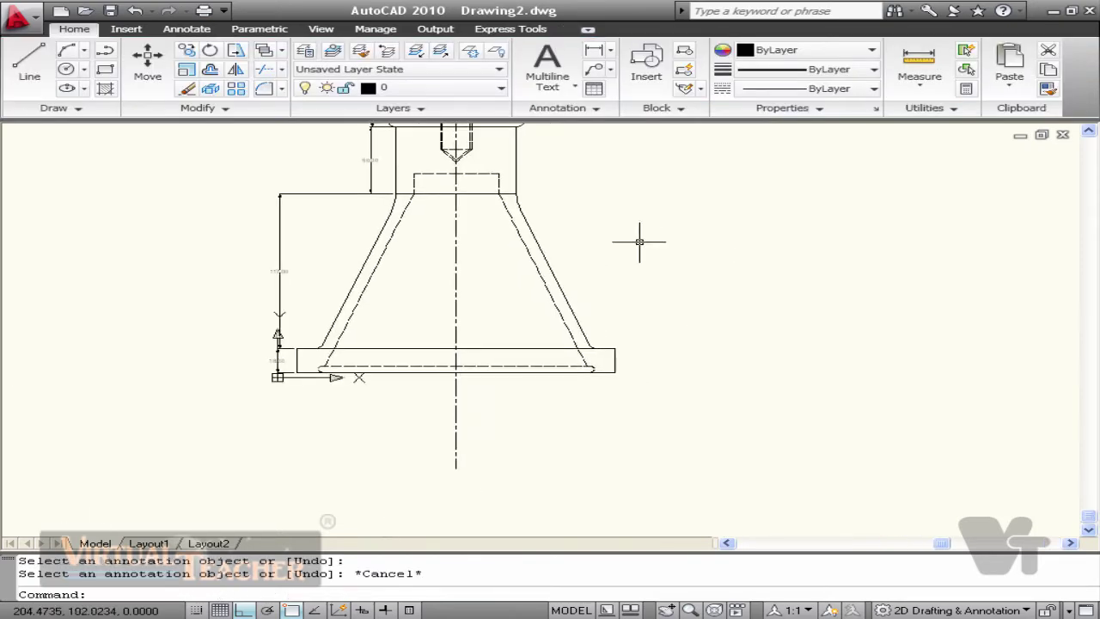
scroll(638, 240, up, 2)
click(594, 49)
click(420, 200)
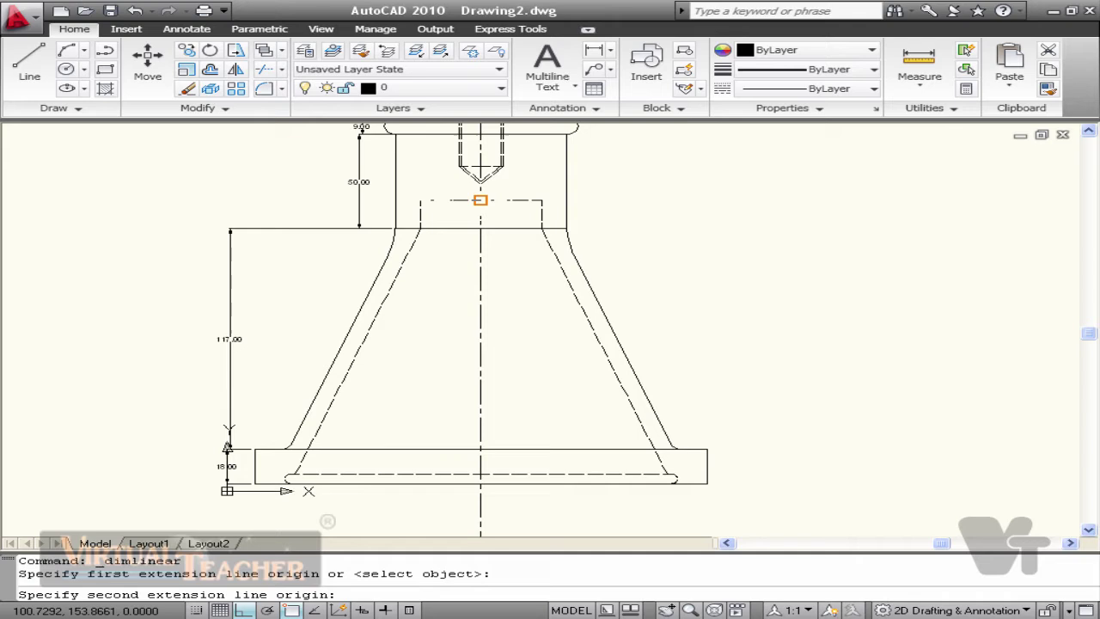
click(530, 199)
click(481, 251)
Edit the recess width dimension's text to add a diameter symbol before the value.
scroll(481, 251, up, 3)
text(exc)
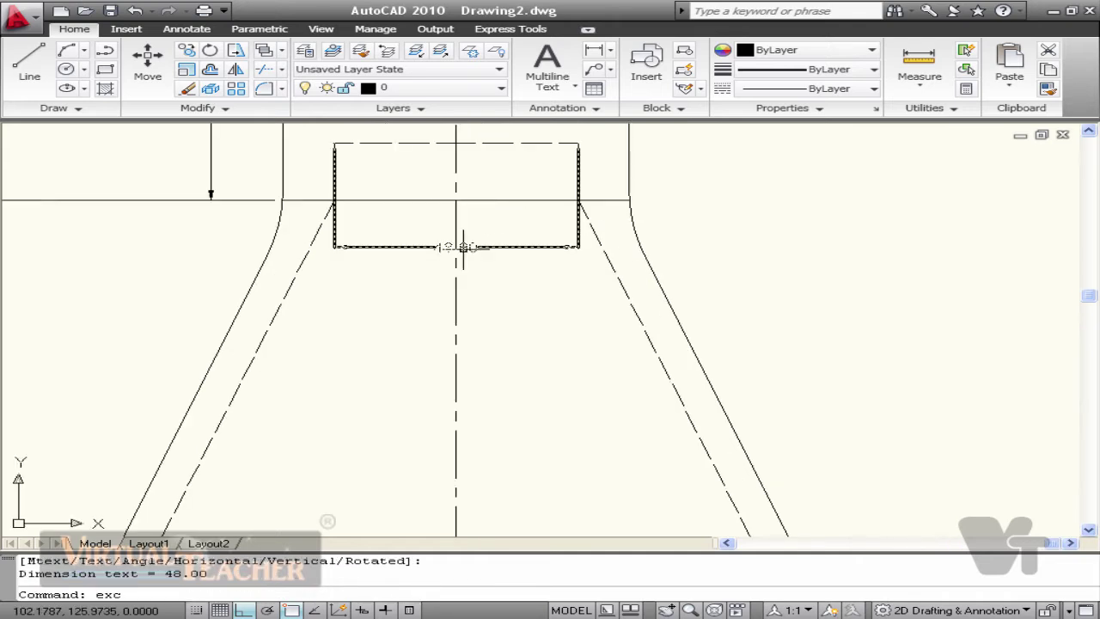
key(Escape)
text(ed)
key(Return)
click(447, 247)
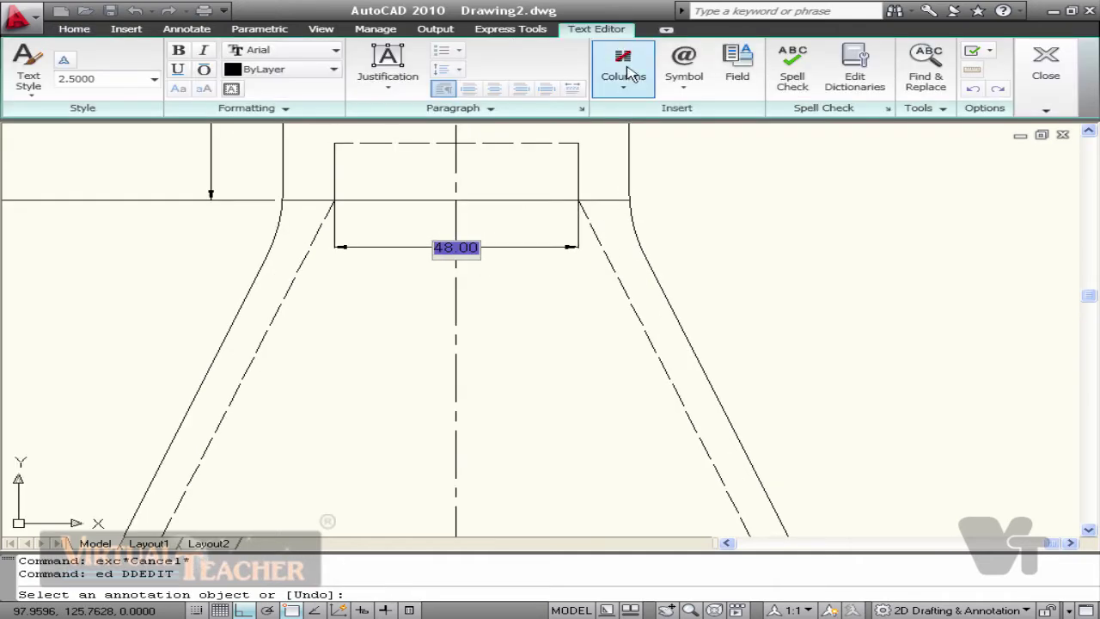
click(694, 137)
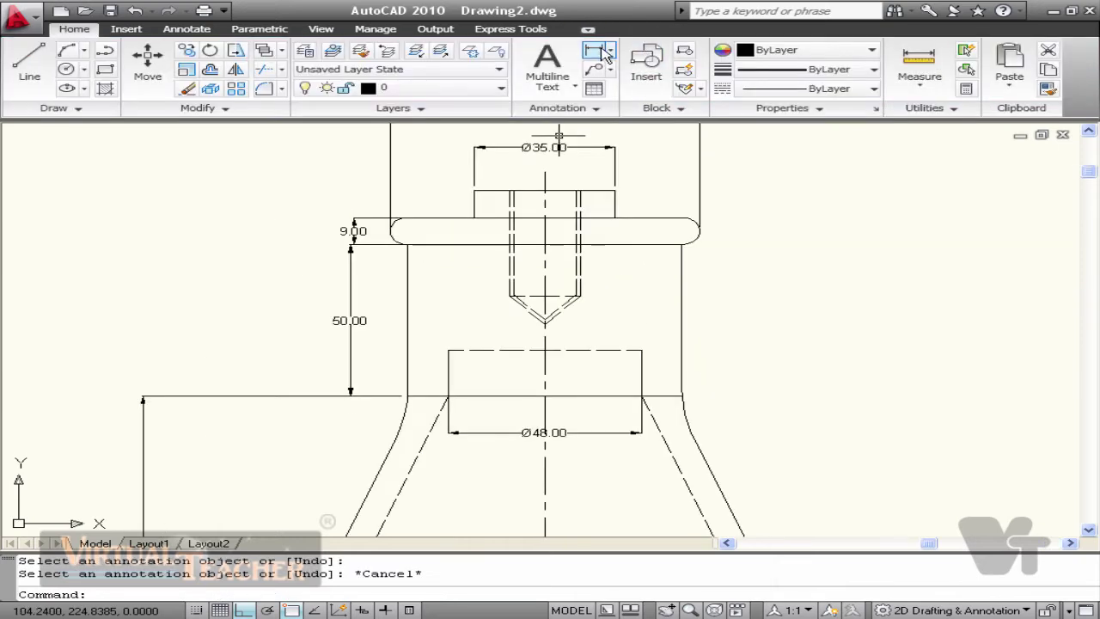
Dimension the height of the raised boss above the flange, in line with the flange thickness dimension, and save the drawing.
click(594, 50)
click(475, 190)
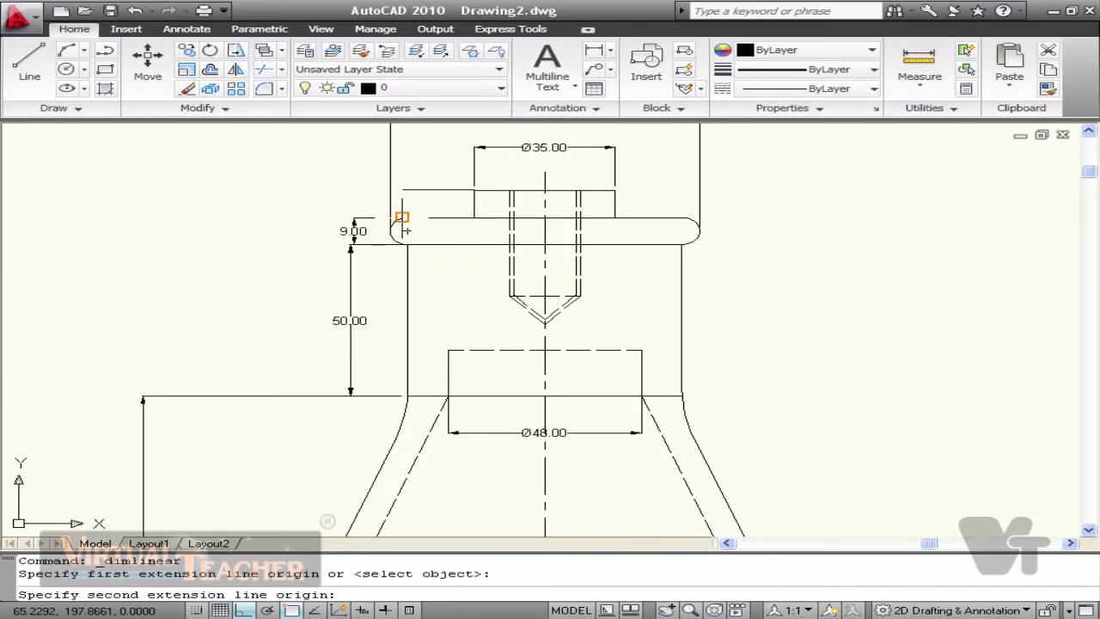
click(406, 231)
scroll(361, 201, up, 2)
click(335, 203)
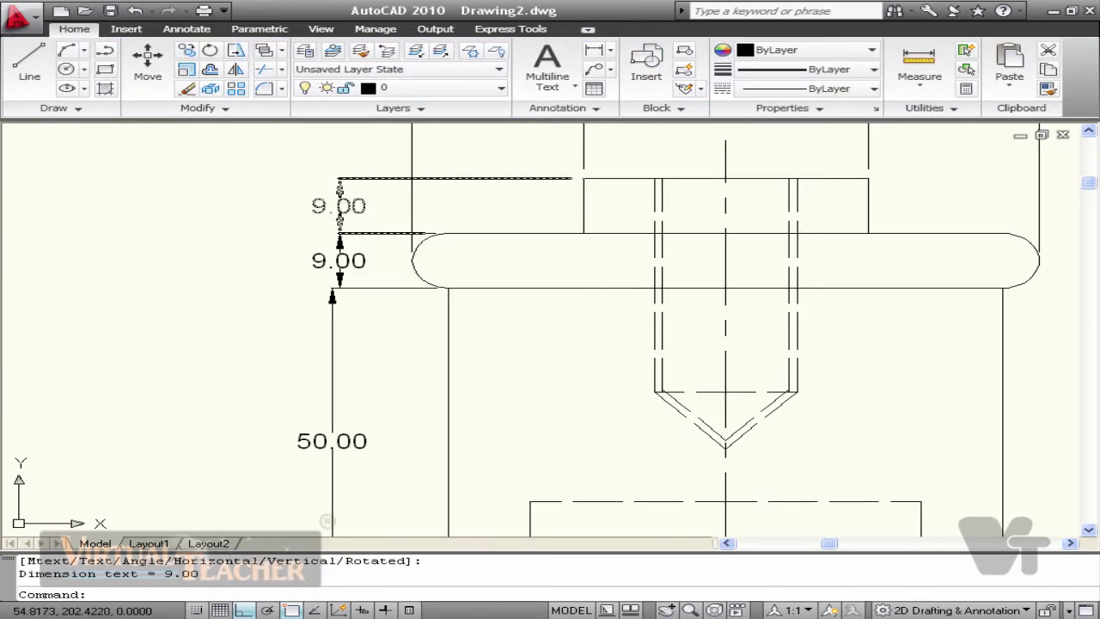
scroll(418, 275, down, 6)
key(ctrl+s)
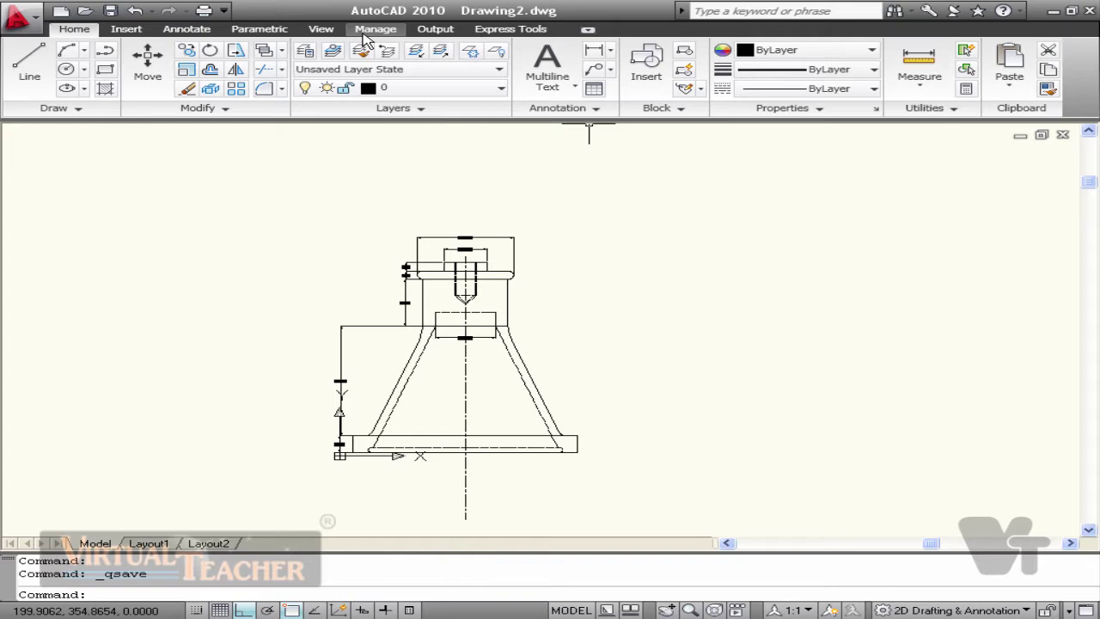
Switch to the PROJECT.dwg drawing and look over its component views.
click(321, 28)
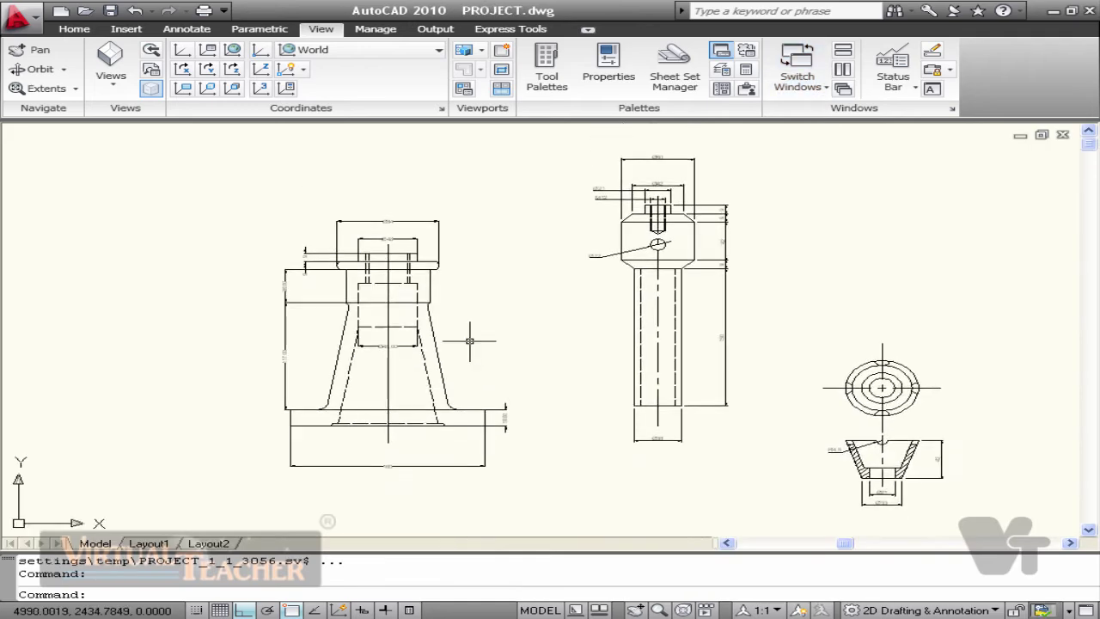
mouse_move(739, 430)
middle_down()
mouse_move(701, 386)
mouse_move(688, 511)
mouse_move(688, 477)
middle_up()
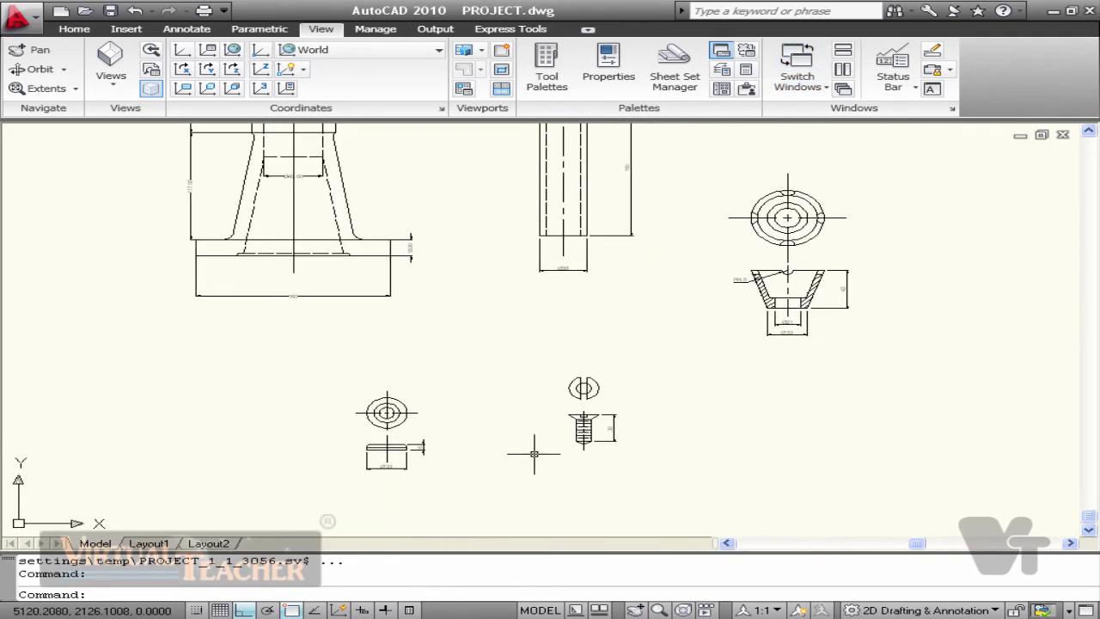
middle_drag(455, 278, 499, 346)
middle_drag(429, 314, 468, 397)
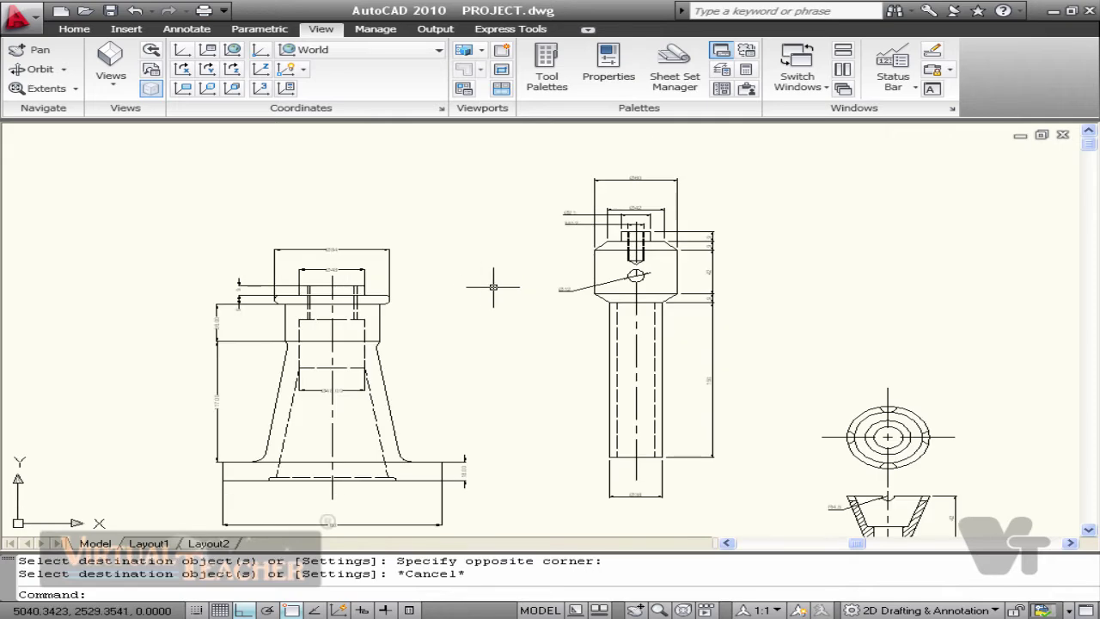
middle_drag(491, 285, 459, 284)
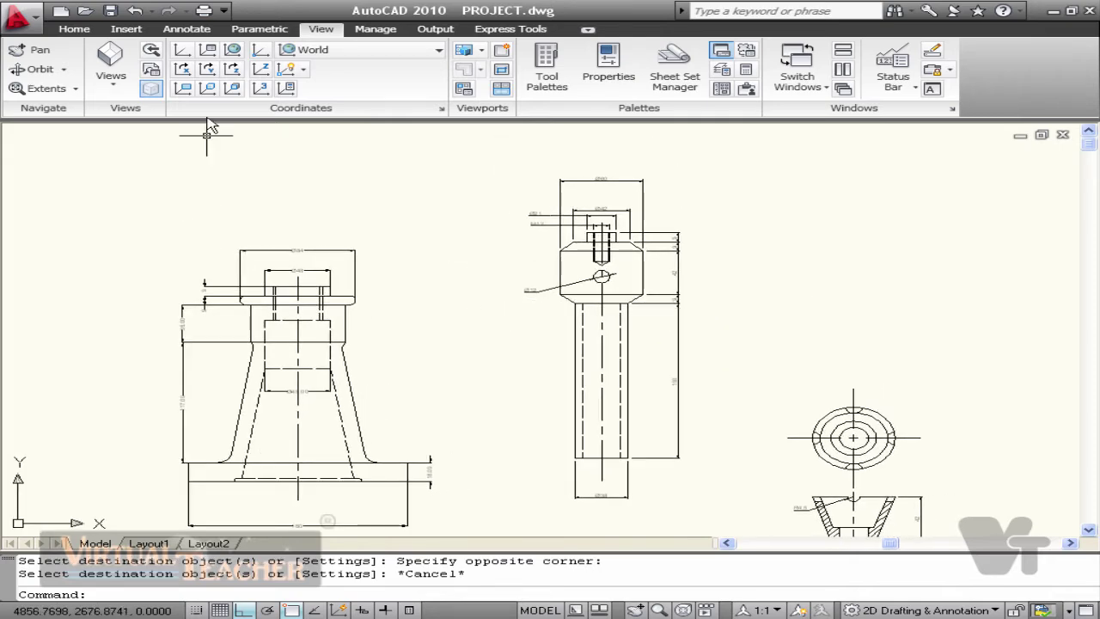
Create a layer named centreline and set its colour to index 22.
click(75, 28)
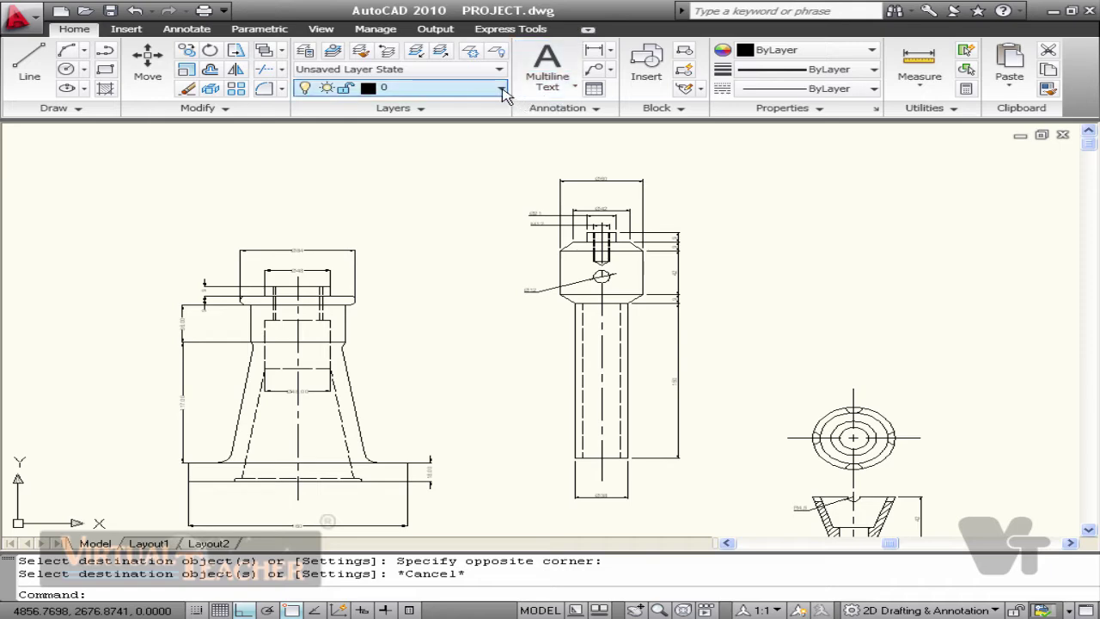
click(306, 50)
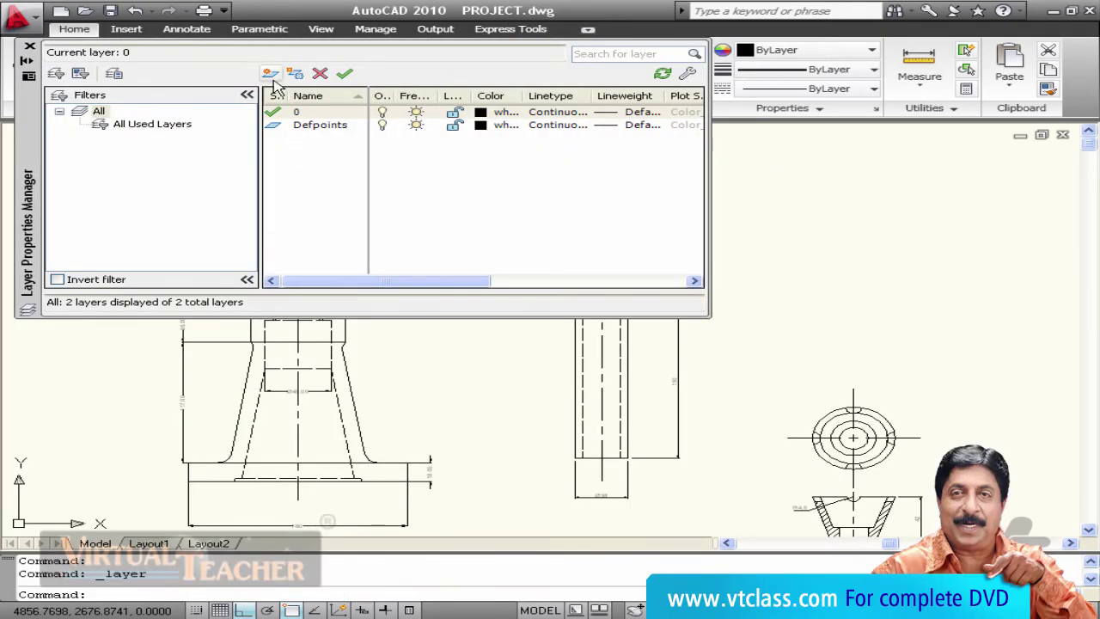
key(alt+n)
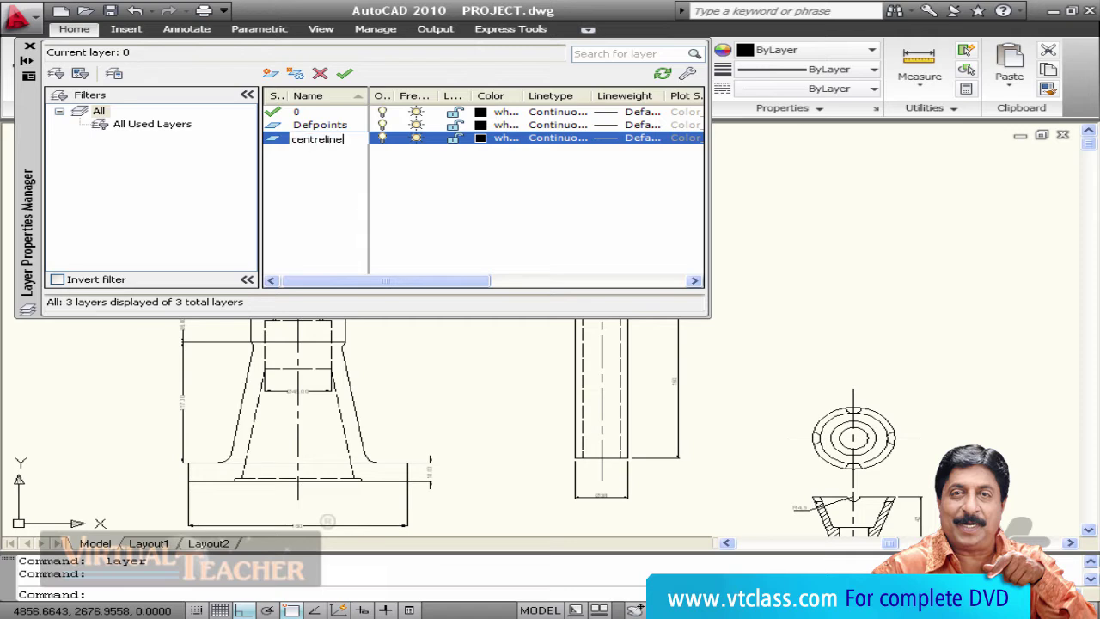
click(484, 139)
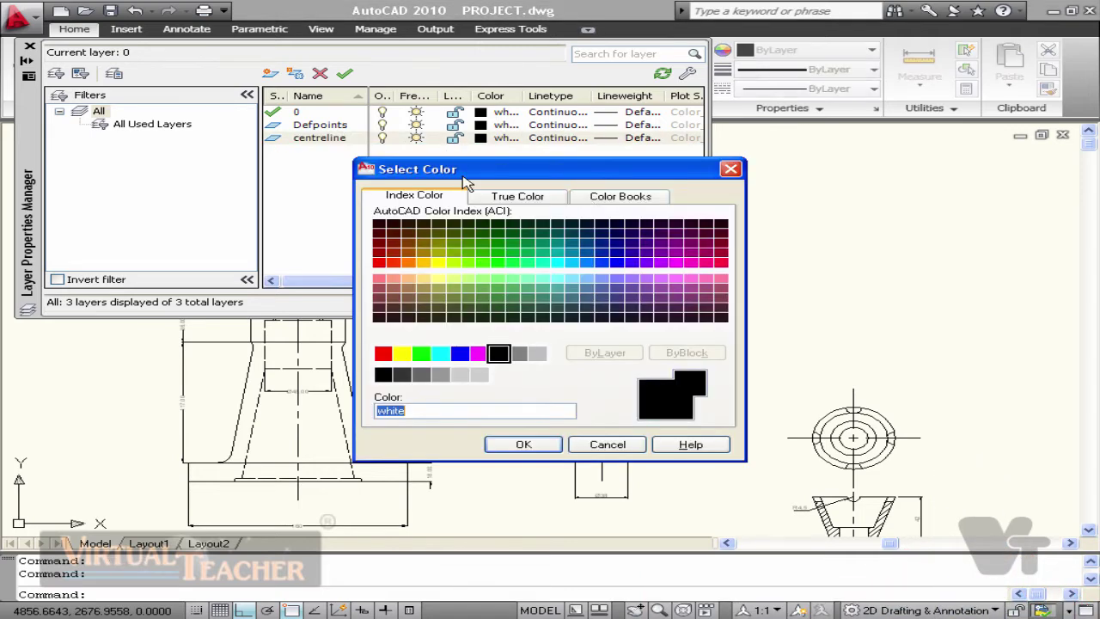
click(395, 254)
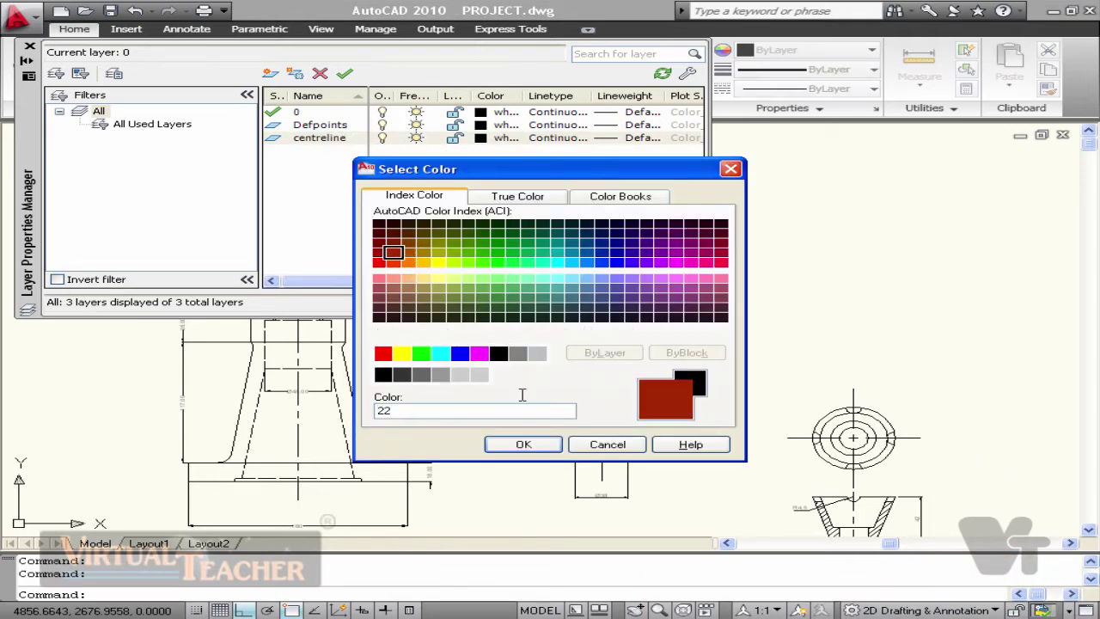
click(523, 444)
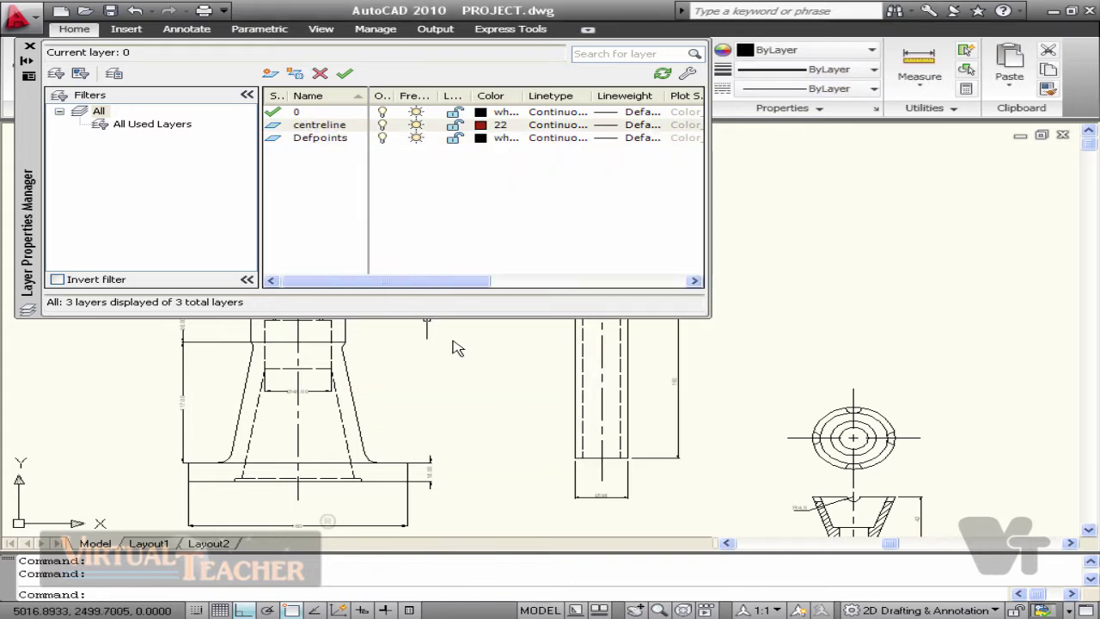
Create a layer named body and set its colour to index 90.
click(269, 74)
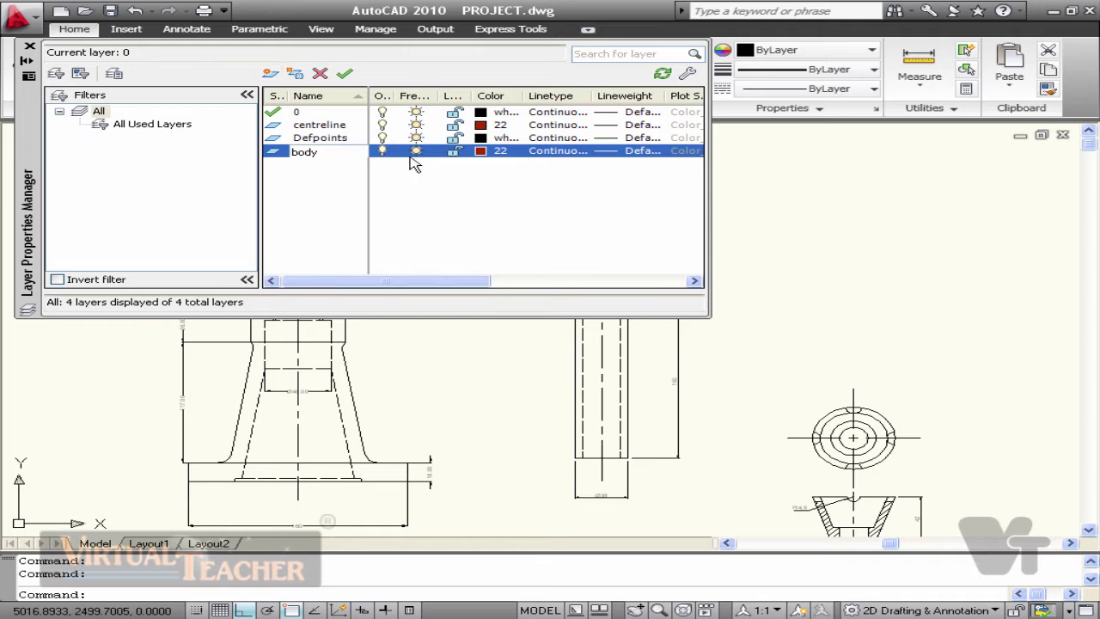
click(480, 150)
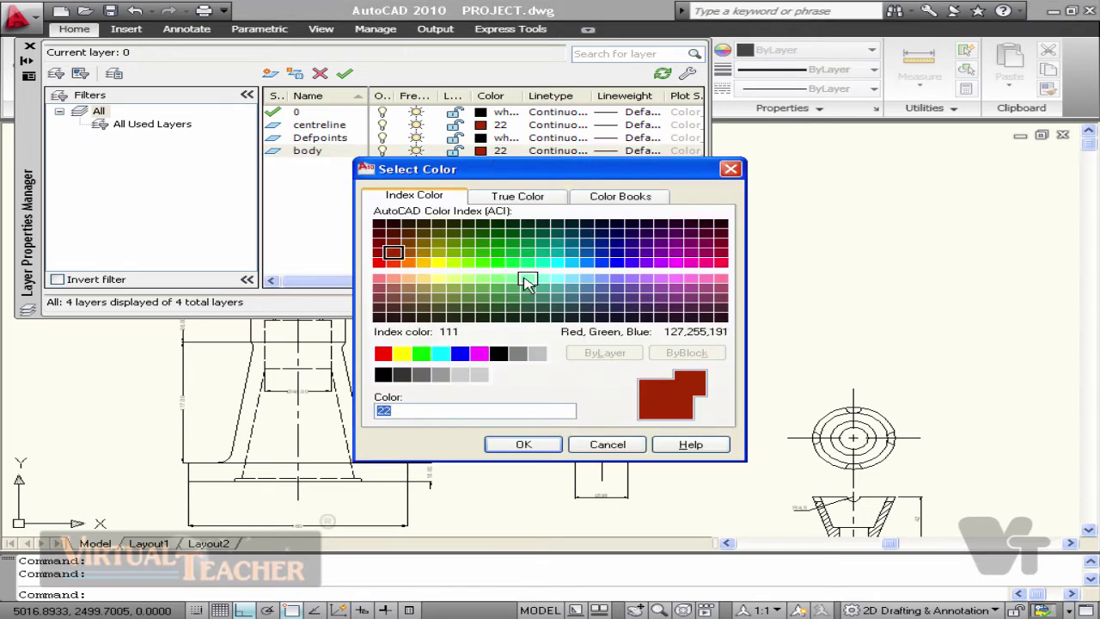
click(527, 262)
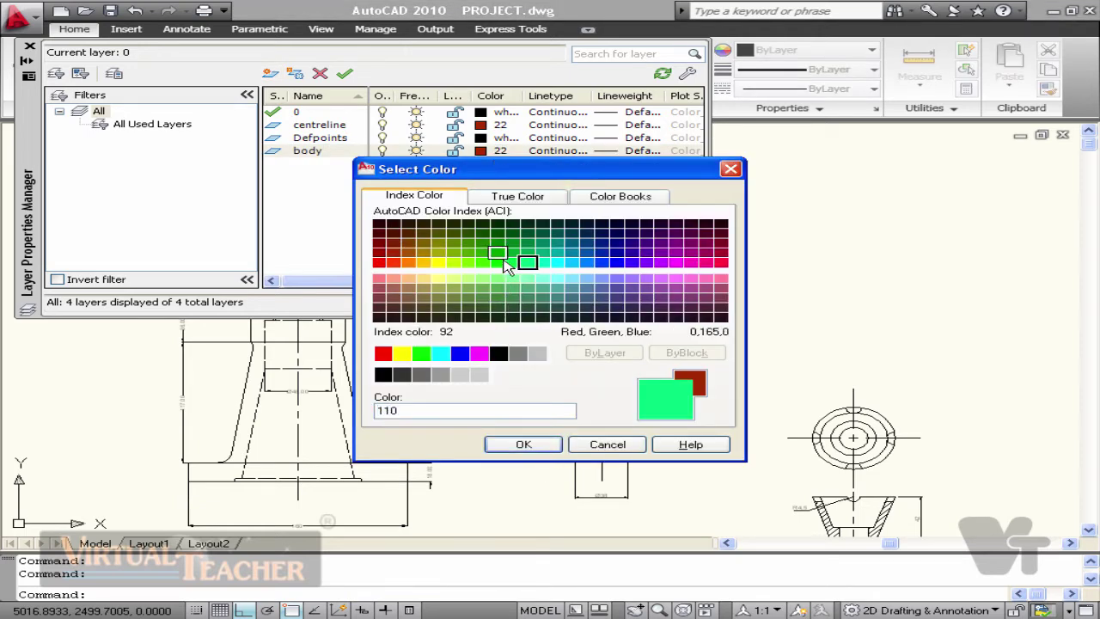
click(499, 263)
click(523, 444)
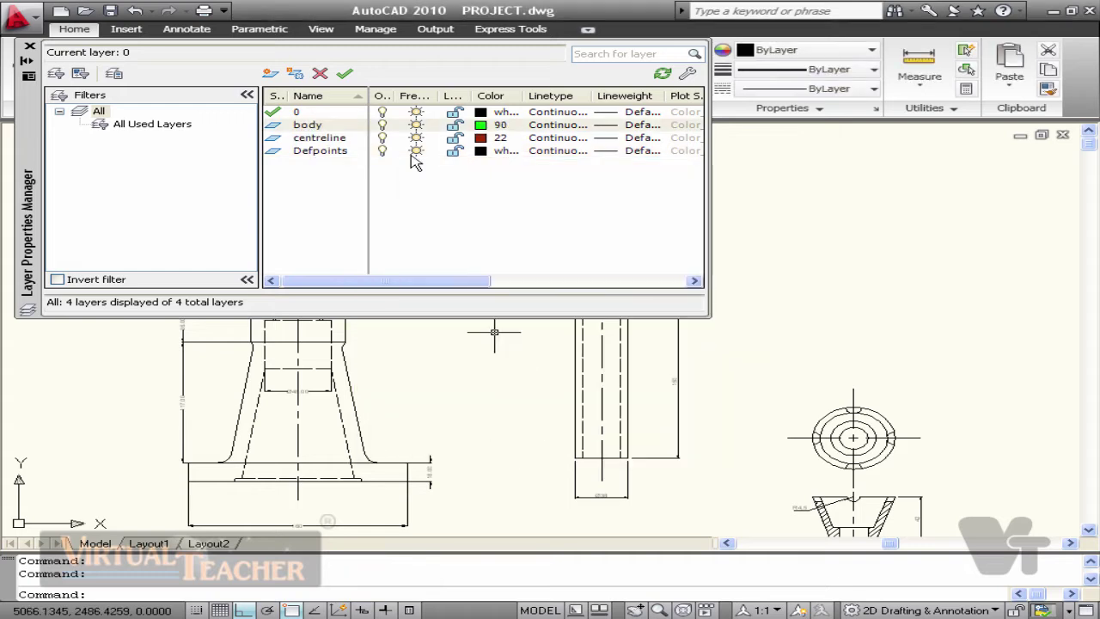
Create a layer named cap and set its colour to index 180.
click(270, 74)
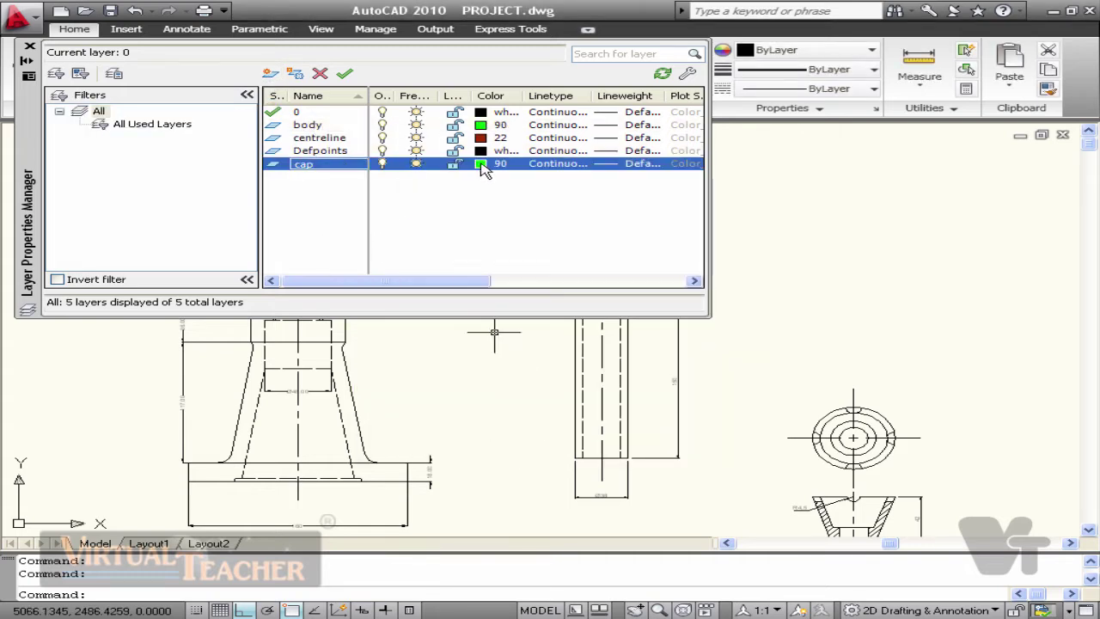
click(483, 164)
click(632, 262)
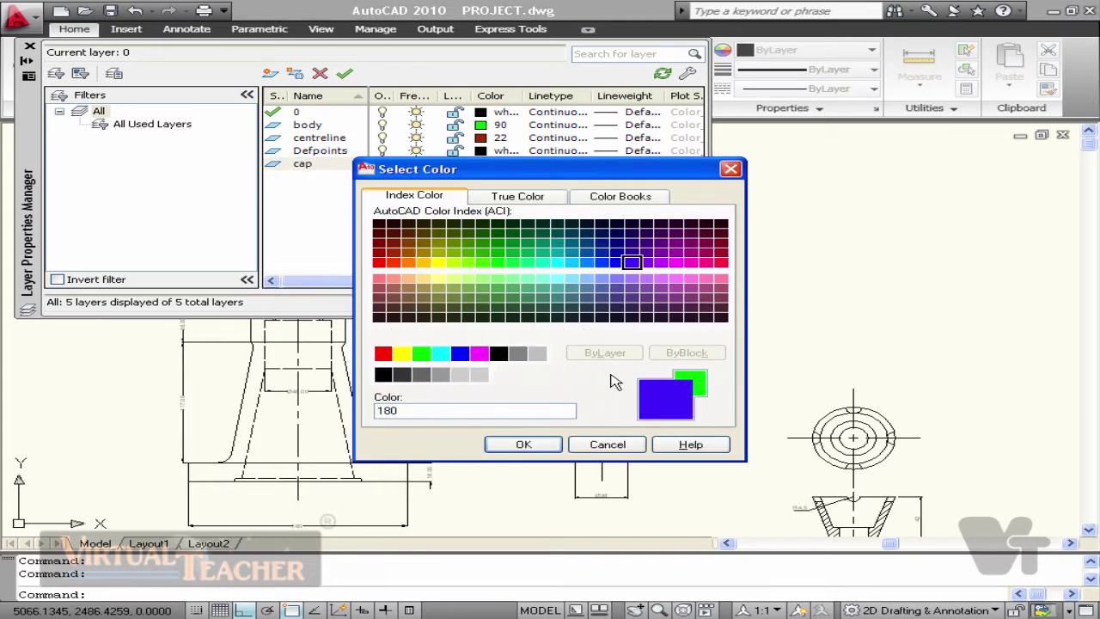
click(537, 445)
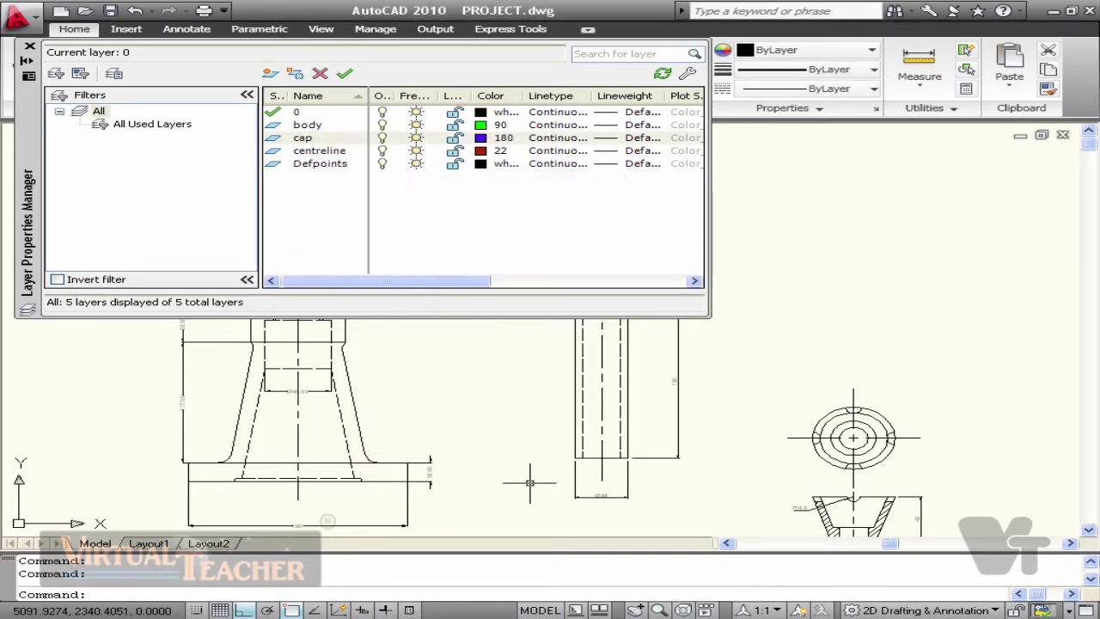
Create a layer named washer and set its colour to index 98.
click(271, 74)
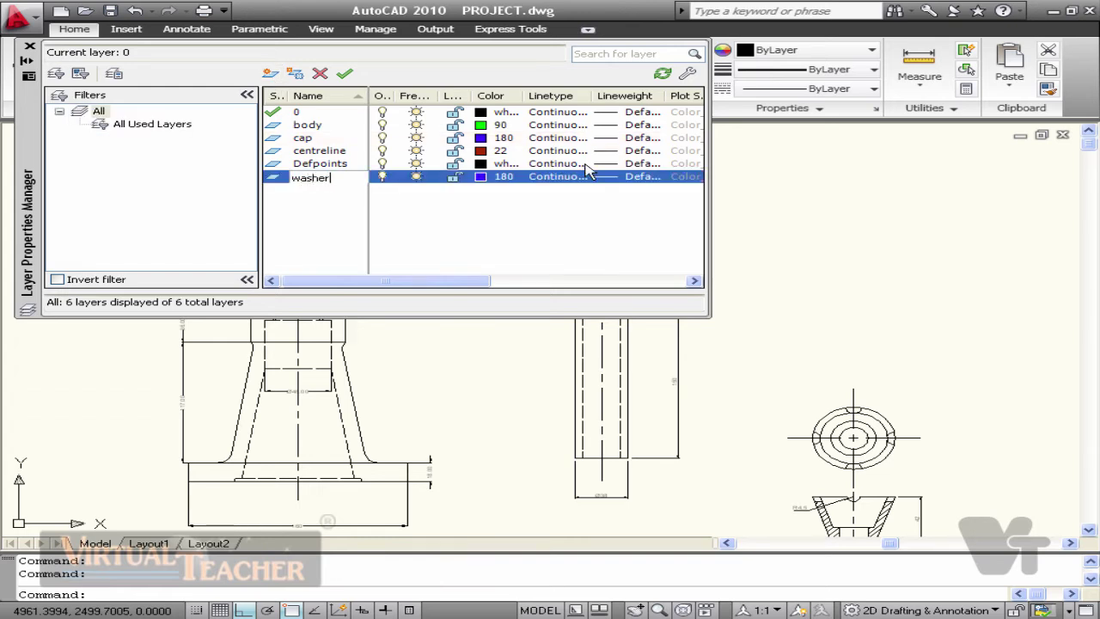
click(483, 177)
click(497, 232)
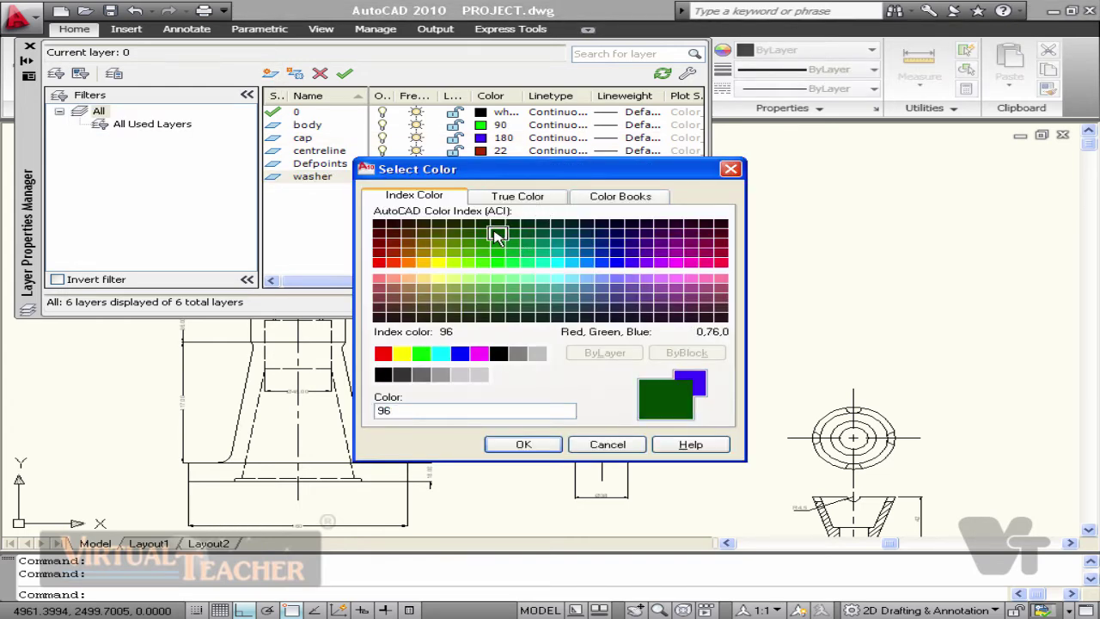
click(497, 224)
click(524, 445)
Create a layer named set screw and set its colour to index 110.
click(270, 74)
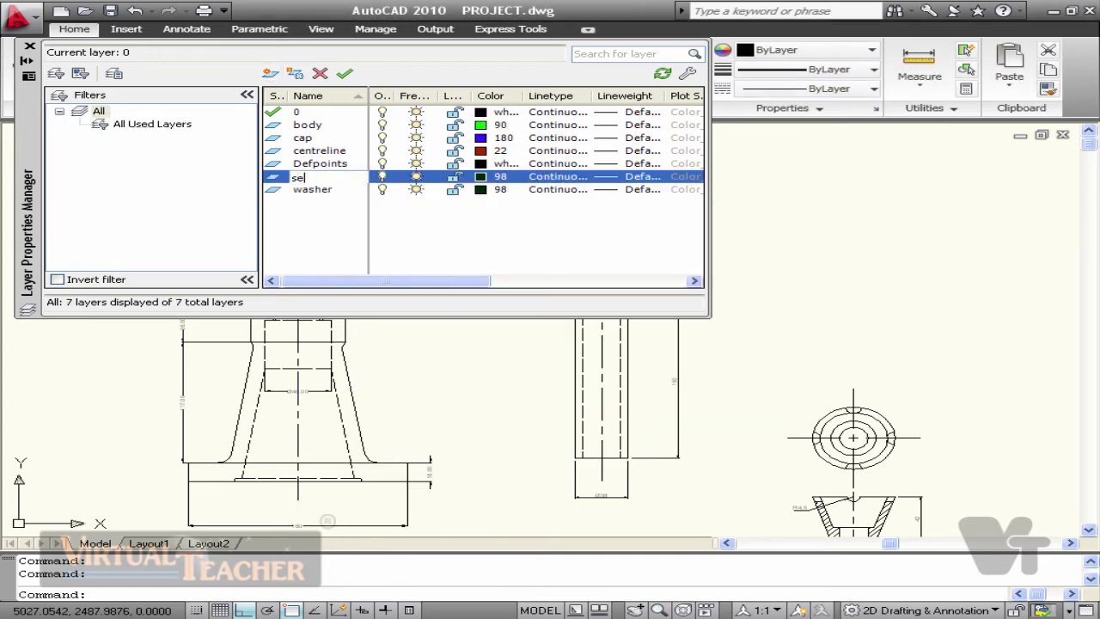
text(set screw)
click(483, 176)
click(528, 262)
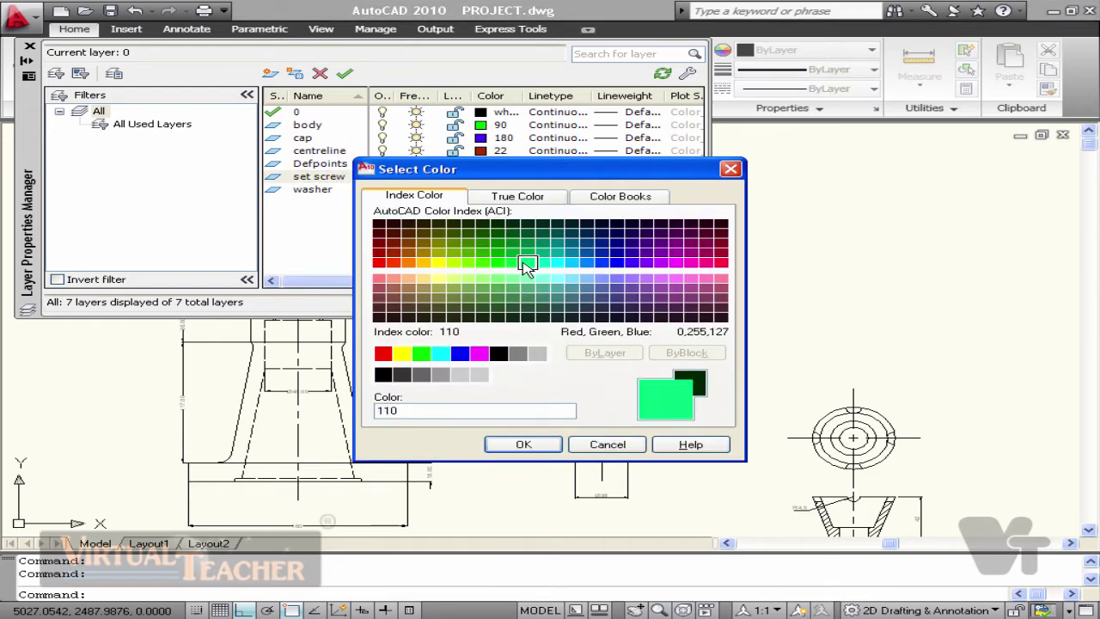
click(523, 445)
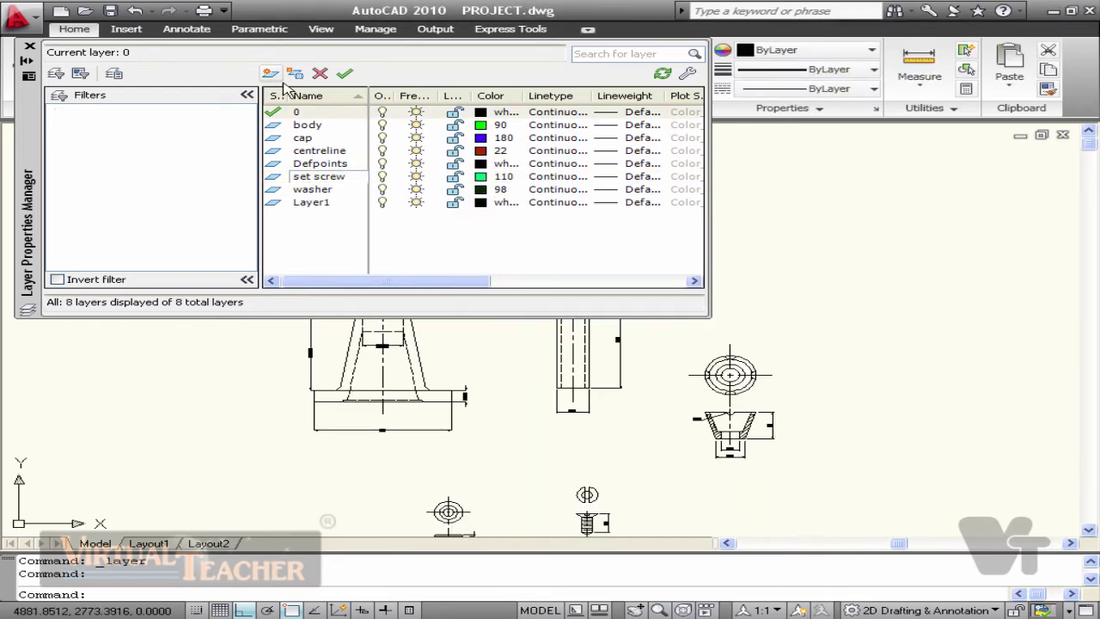
Create a layer named dimension and set its colour to index 124.
click(270, 74)
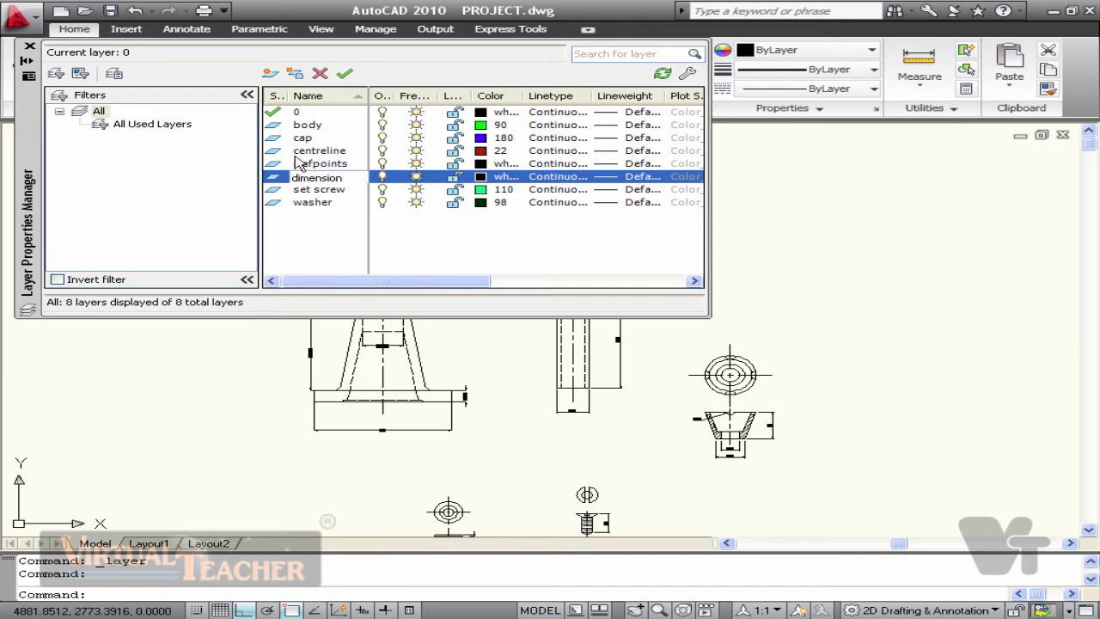
click(507, 178)
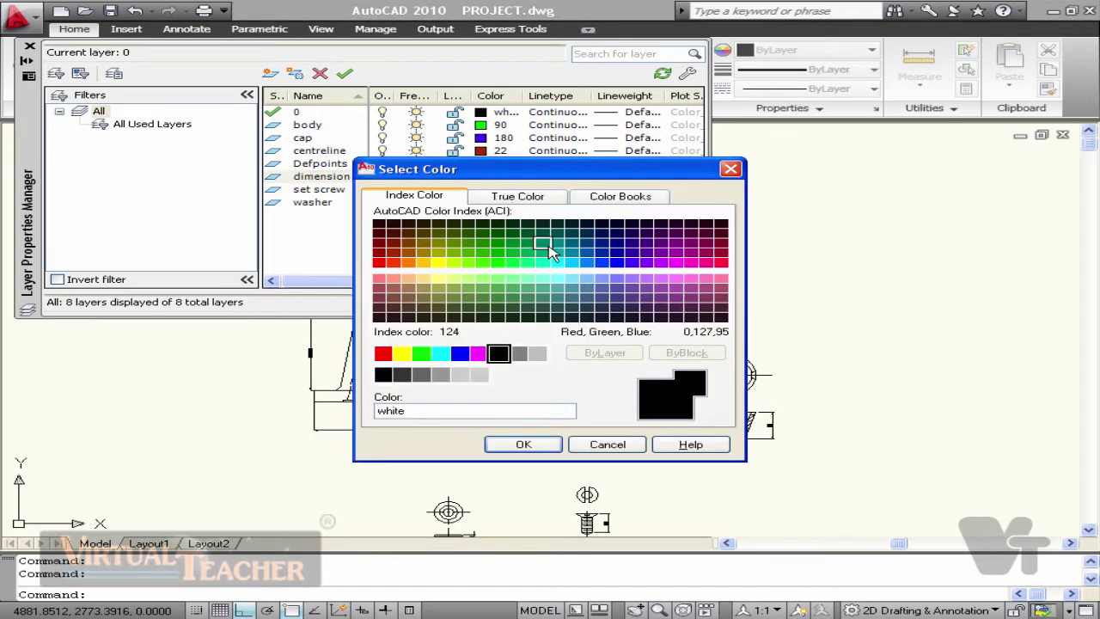
click(542, 243)
click(523, 445)
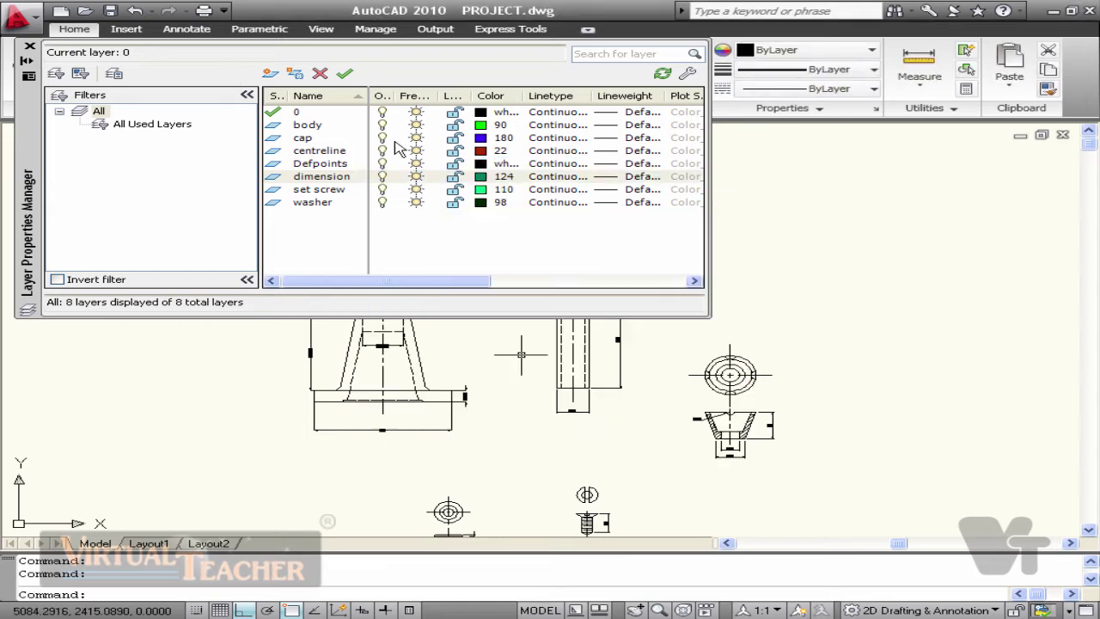
Assign the CENTER linetype to the centreline layer and close the layer manager.
click(554, 151)
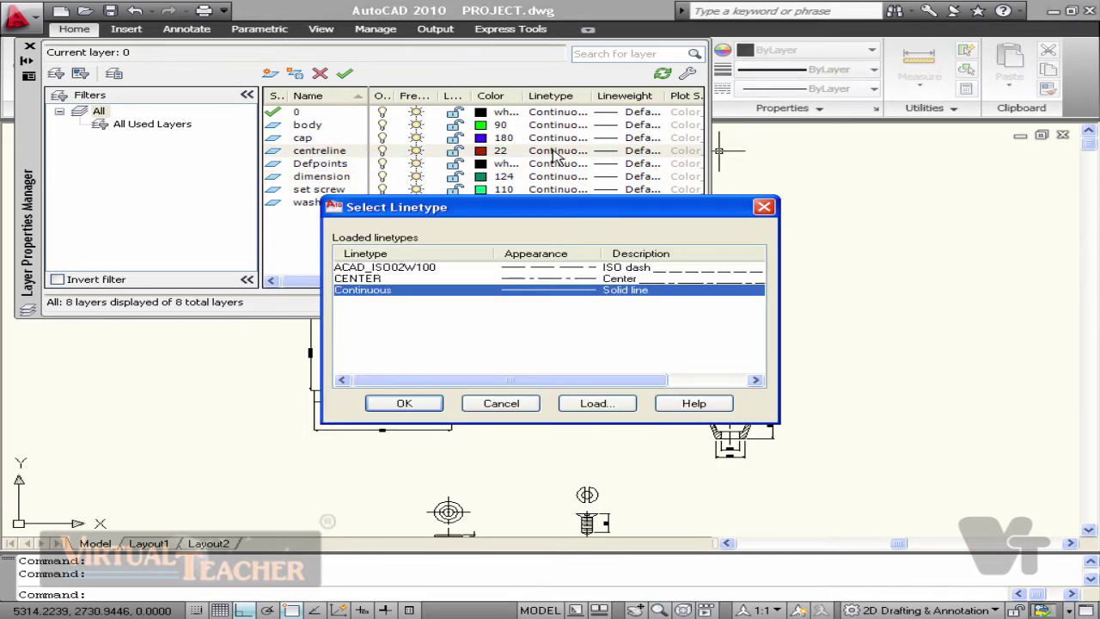
click(569, 279)
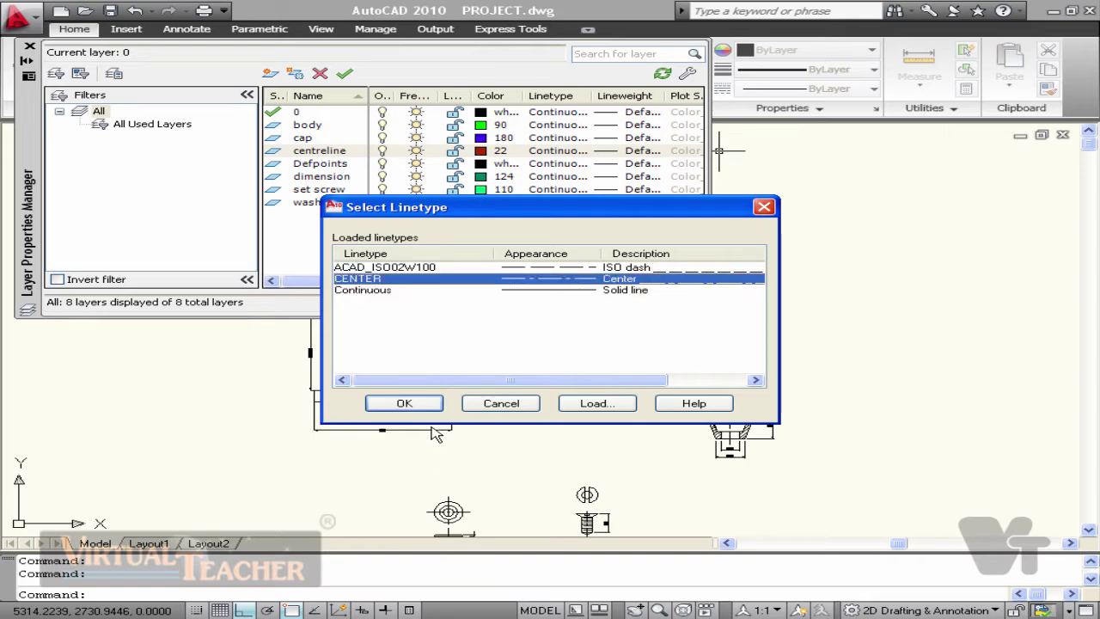
click(403, 404)
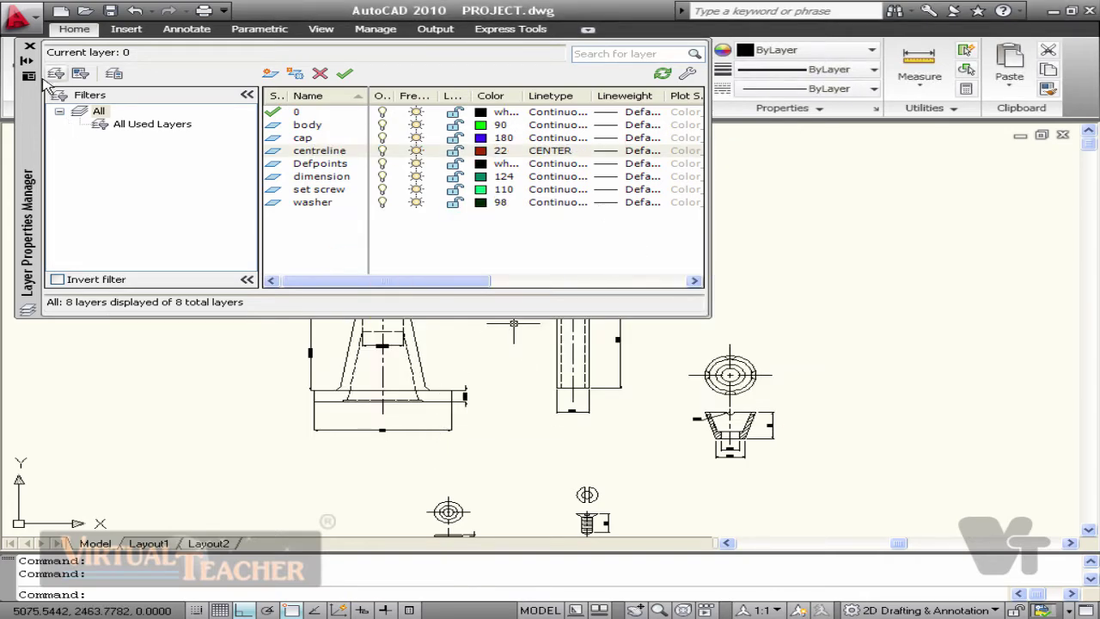
click(30, 46)
key(Escape)
Select the centrelines of all the part views and move them to the centreline layer.
scroll(394, 388, up, 3)
click(397, 339)
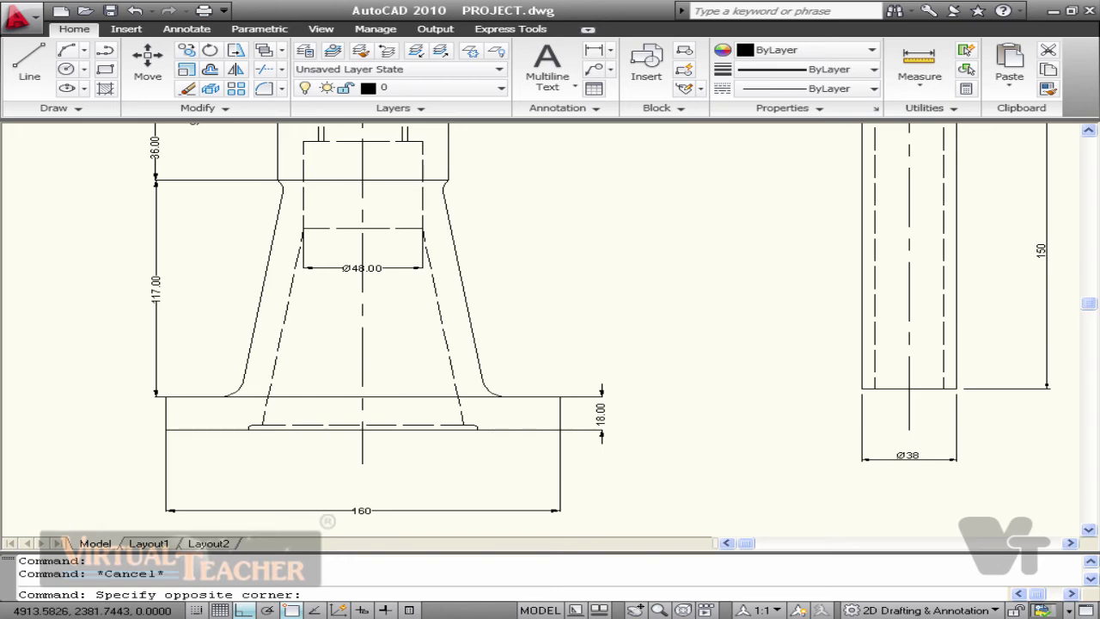
click(339, 357)
scroll(614, 357, down, 2)
scroll(771, 363, up, 3)
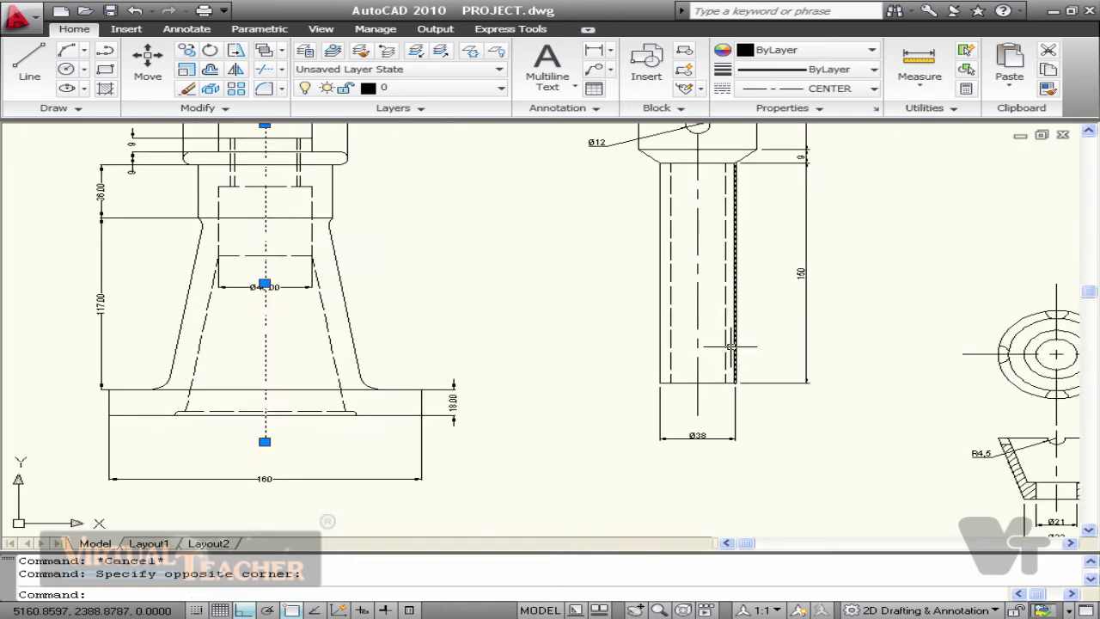
click(697, 395)
middle_drag(1057, 524, 670, 318)
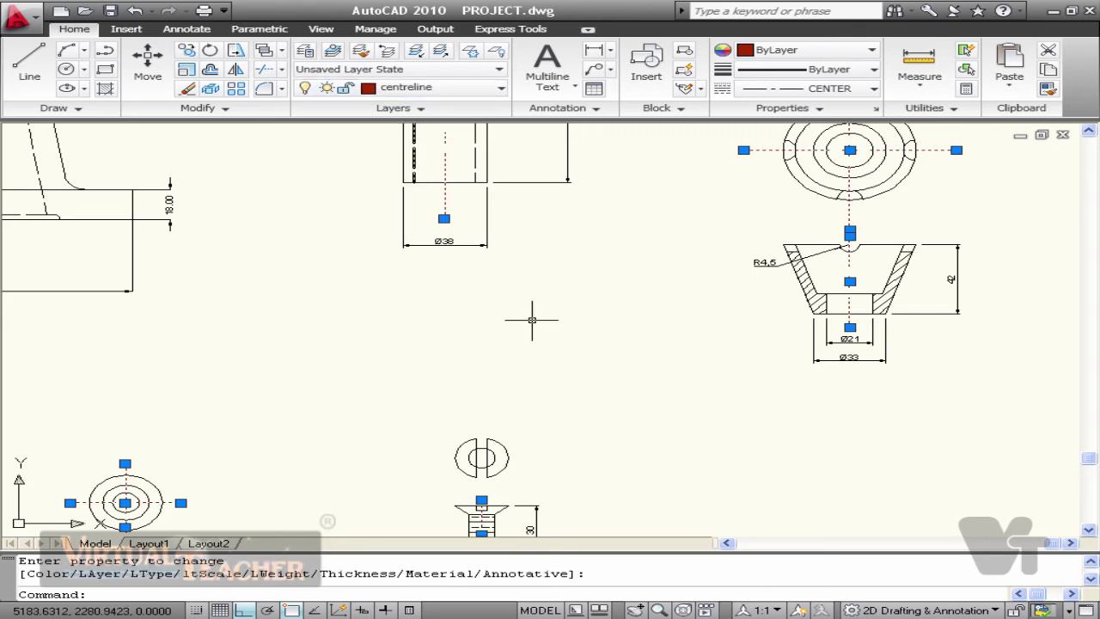
key(Escape)
Select the whole flared base view with its dimensions and move it to the body layer.
scroll(663, 356, down, 3)
middle_drag(643, 322, 684, 422)
scroll(428, 329, up, 3)
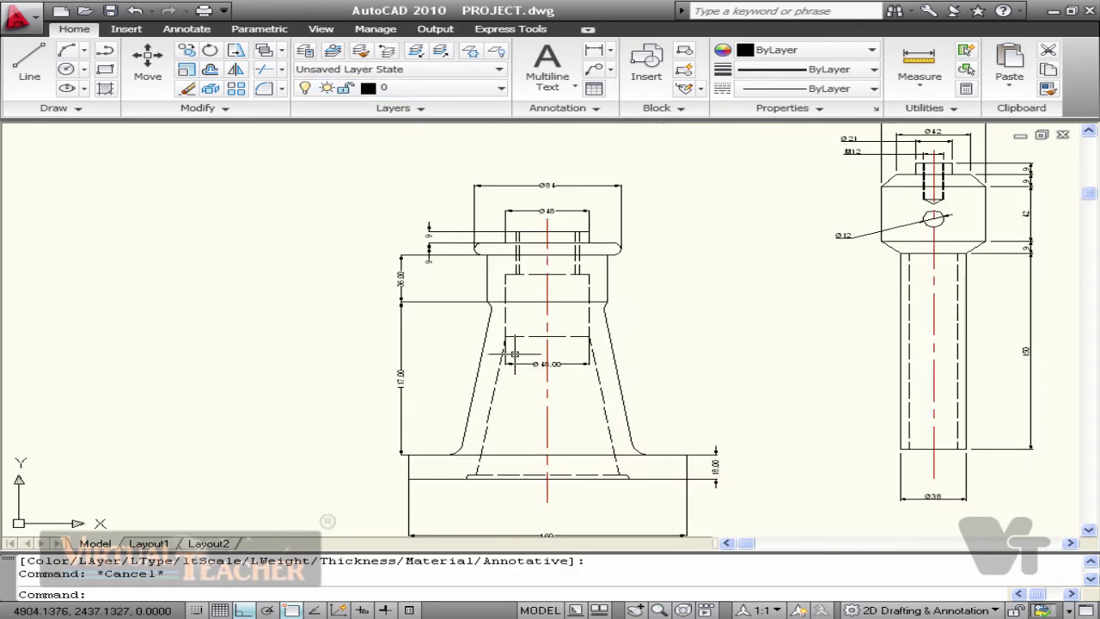
middle_drag(550, 329, 464, 309)
scroll(465, 307, down, 2)
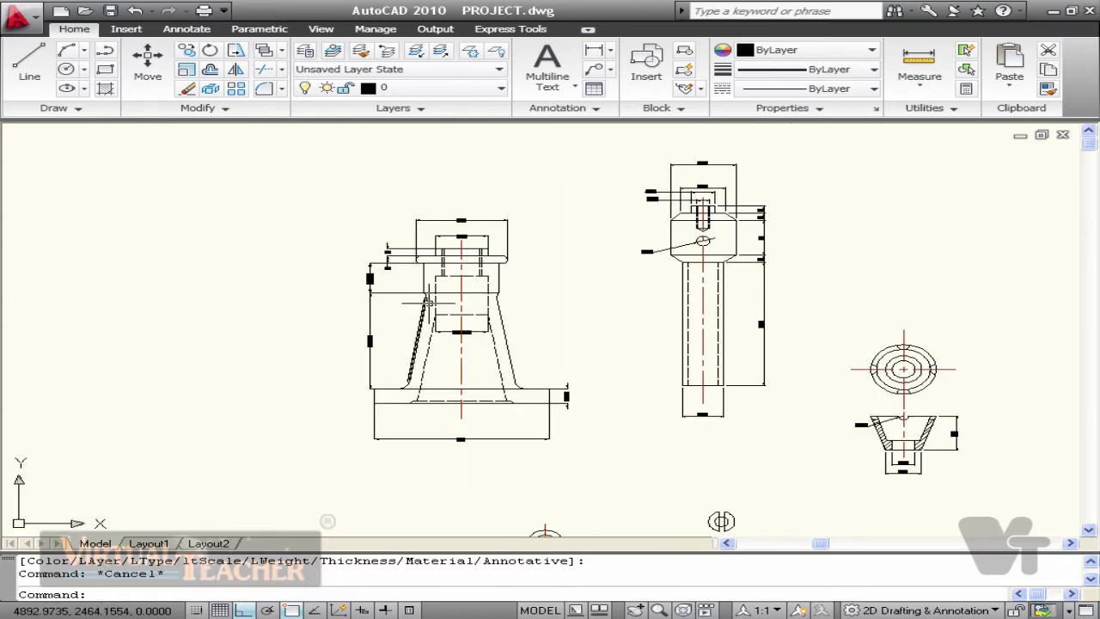
click(312, 201)
click(602, 464)
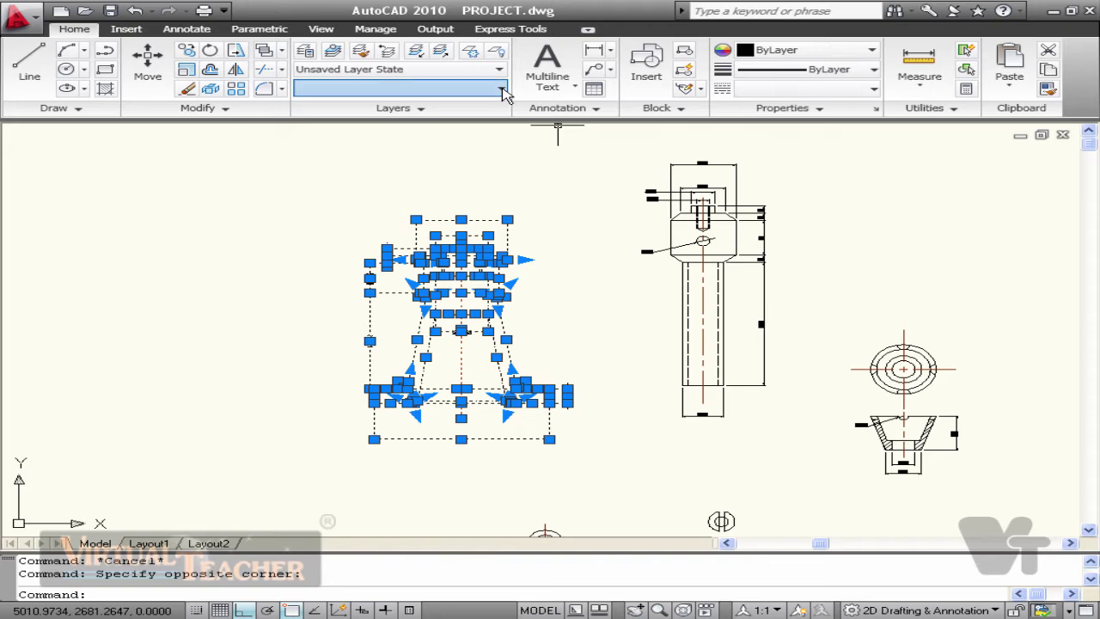
click(464, 136)
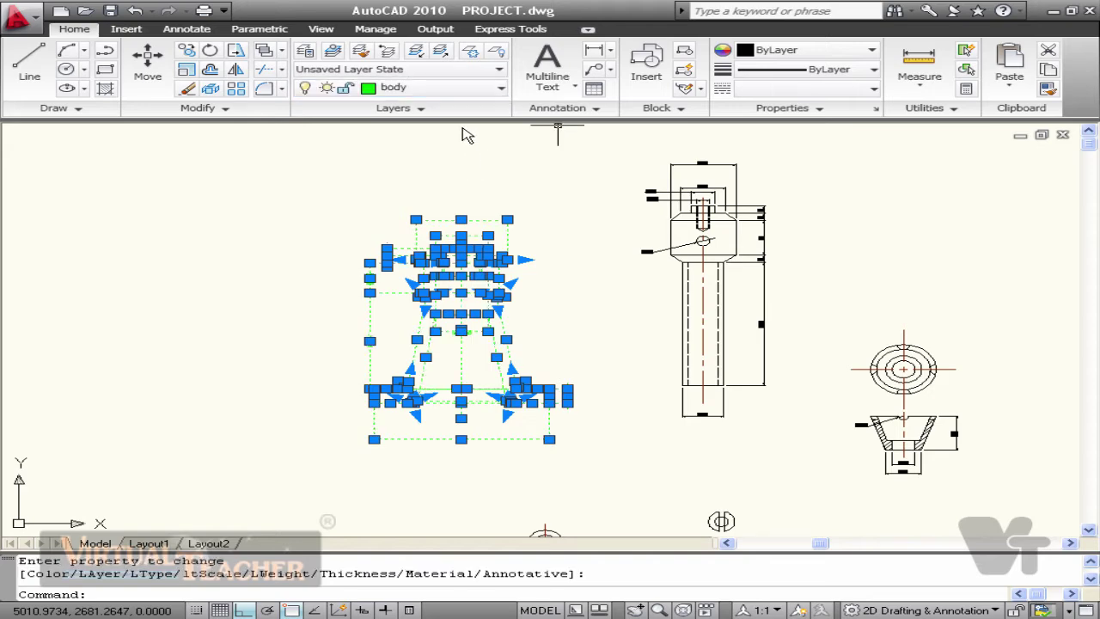
key(Escape)
Select the body's diameter, upper height, base thickness and 160 mm width dimensions and move them to the dimension layer.
scroll(512, 225, up, 4)
click(516, 222)
click(479, 236)
scroll(479, 236, up, 2)
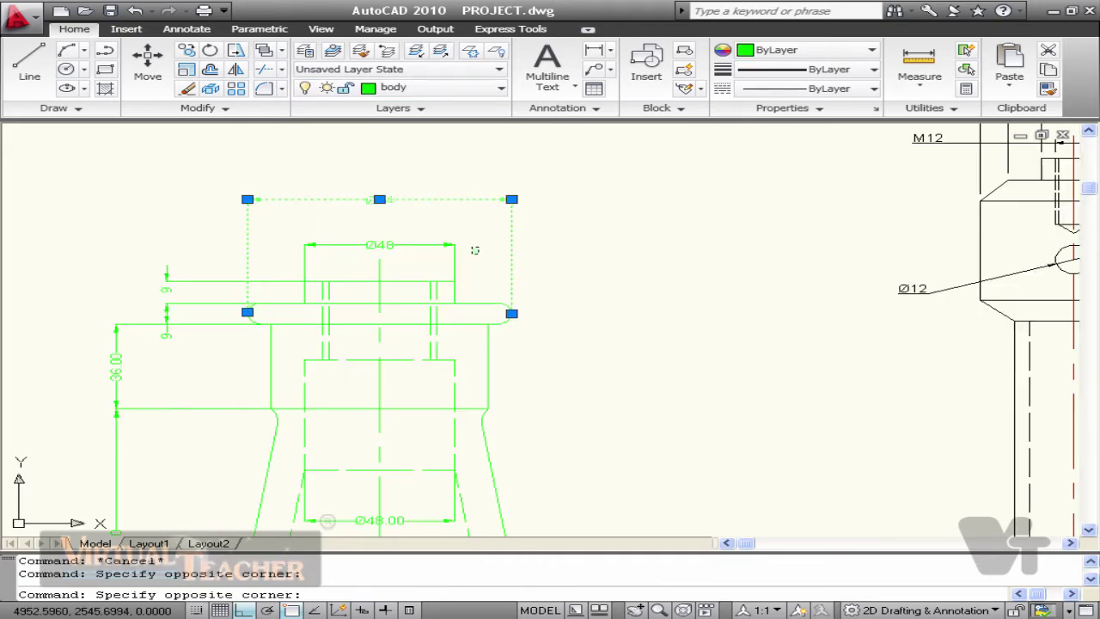
click(428, 244)
click(207, 264)
click(158, 356)
middle_drag(159, 357, 244, 116)
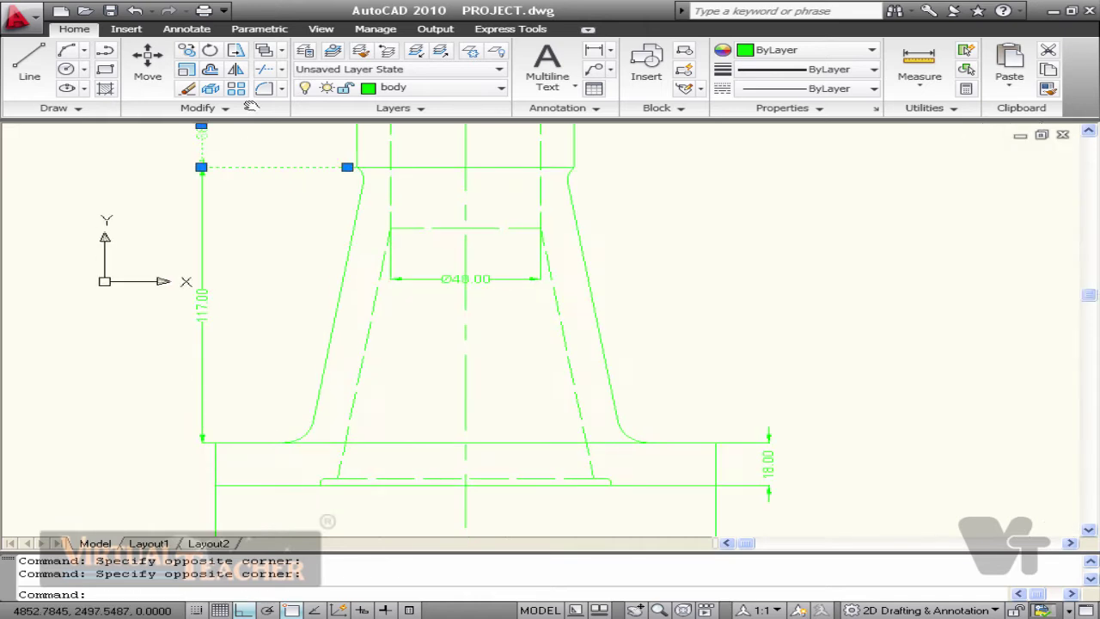
scroll(251, 243, down, 1)
click(251, 244)
click(227, 284)
click(401, 265)
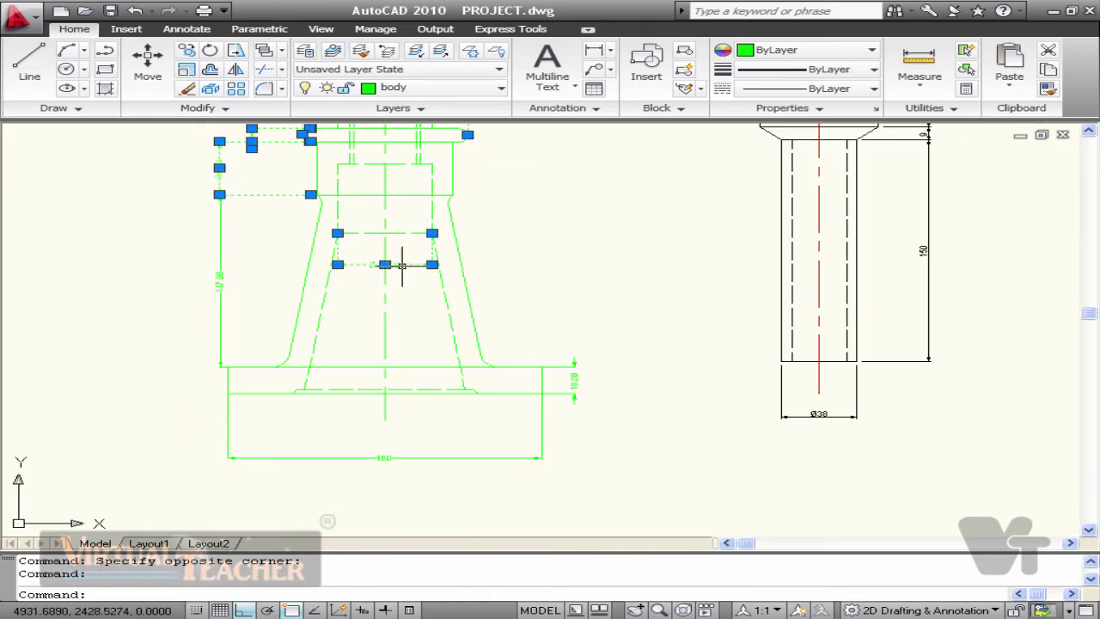
click(604, 443)
click(546, 354)
click(557, 460)
click(485, 452)
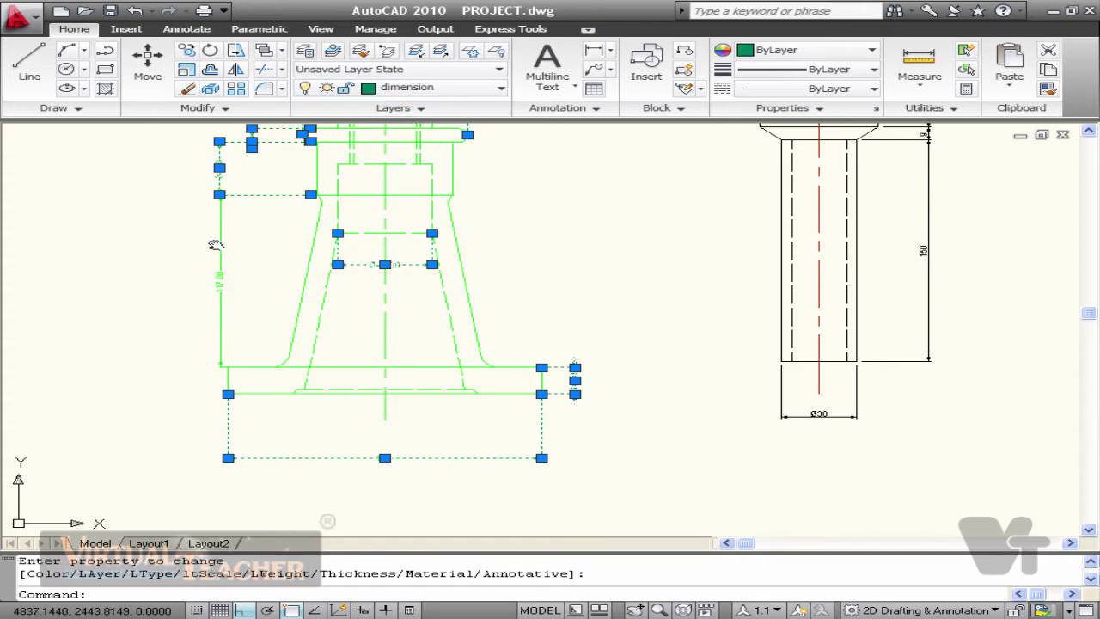
Put the body's remaining 117 mm height dimension on the dimension layer as well.
middle_drag(214, 245, 249, 280)
click(291, 266)
click(238, 301)
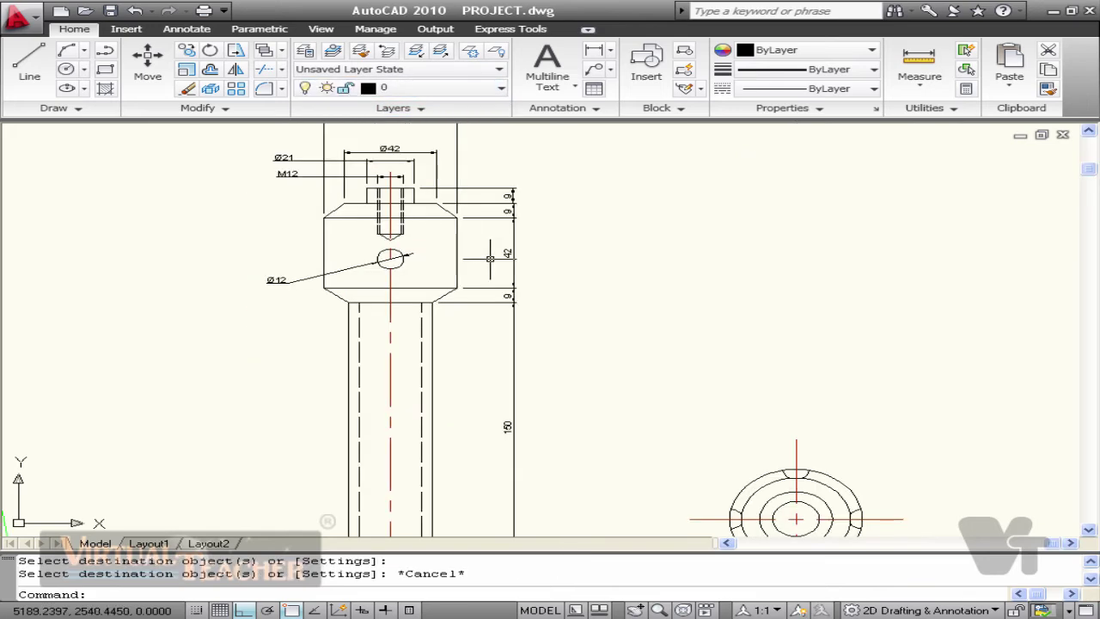
Create a layer named screw and set its colour to index 50.
scroll(397, 205, down, 2)
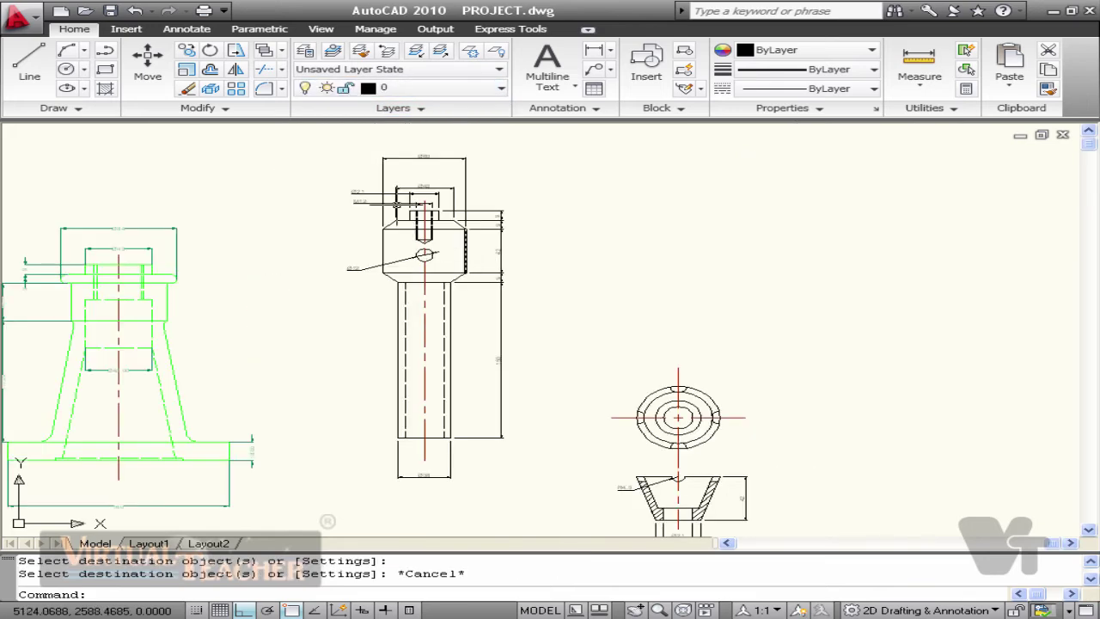
click(537, 518)
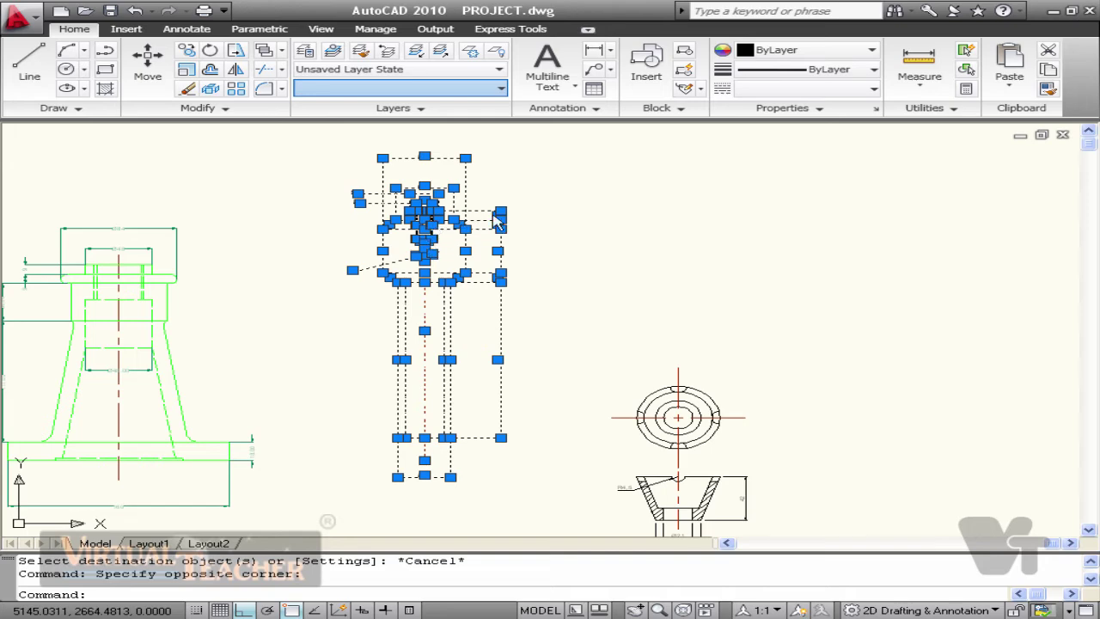
click(306, 50)
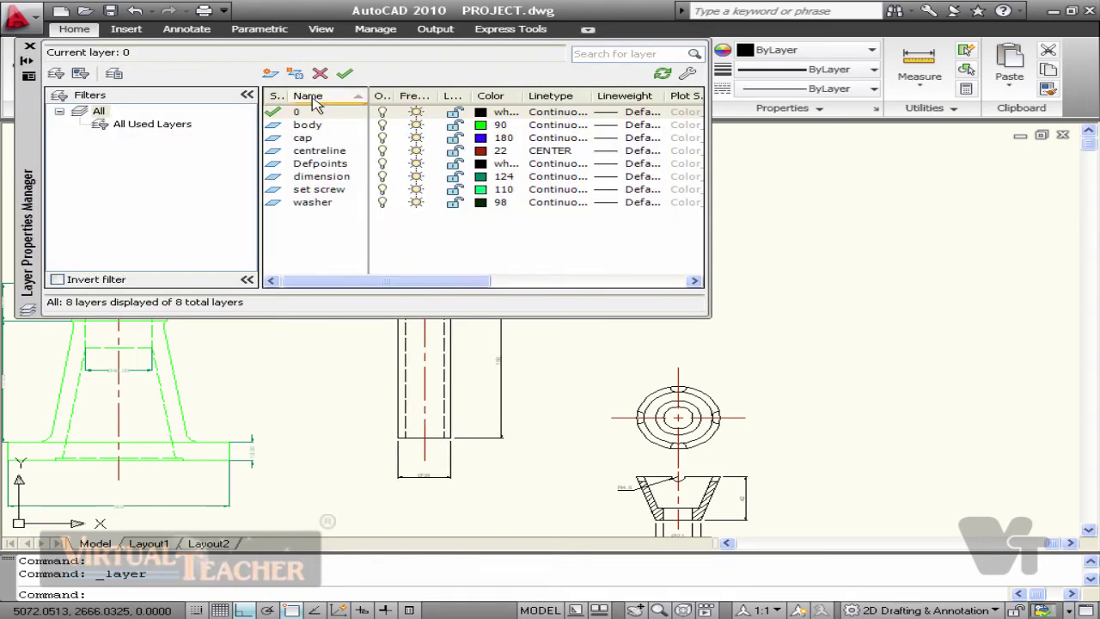
click(271, 74)
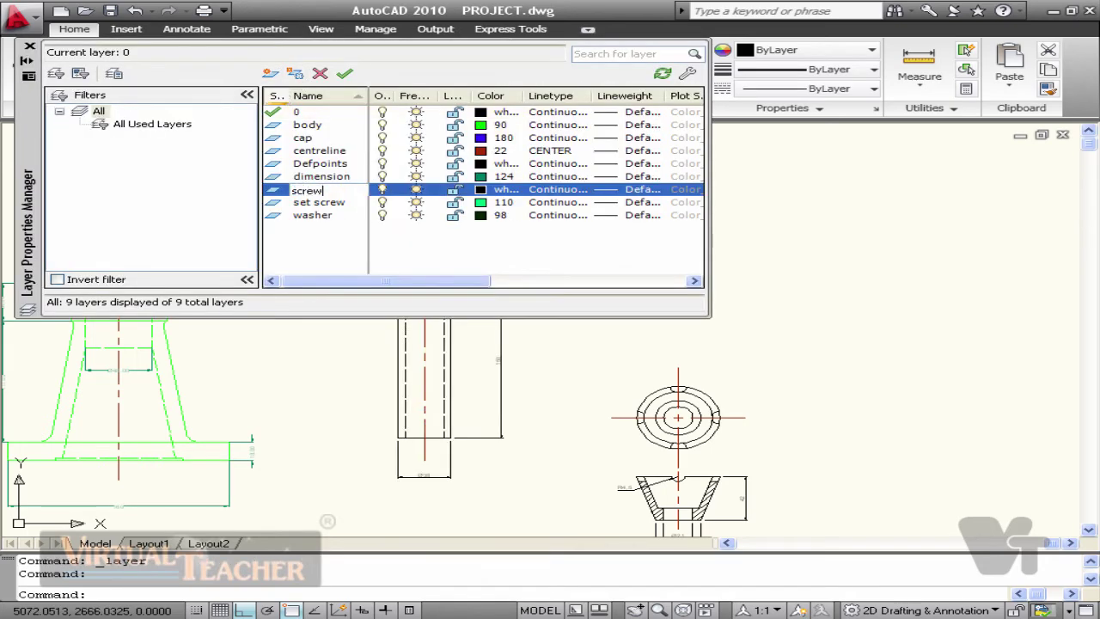
click(481, 190)
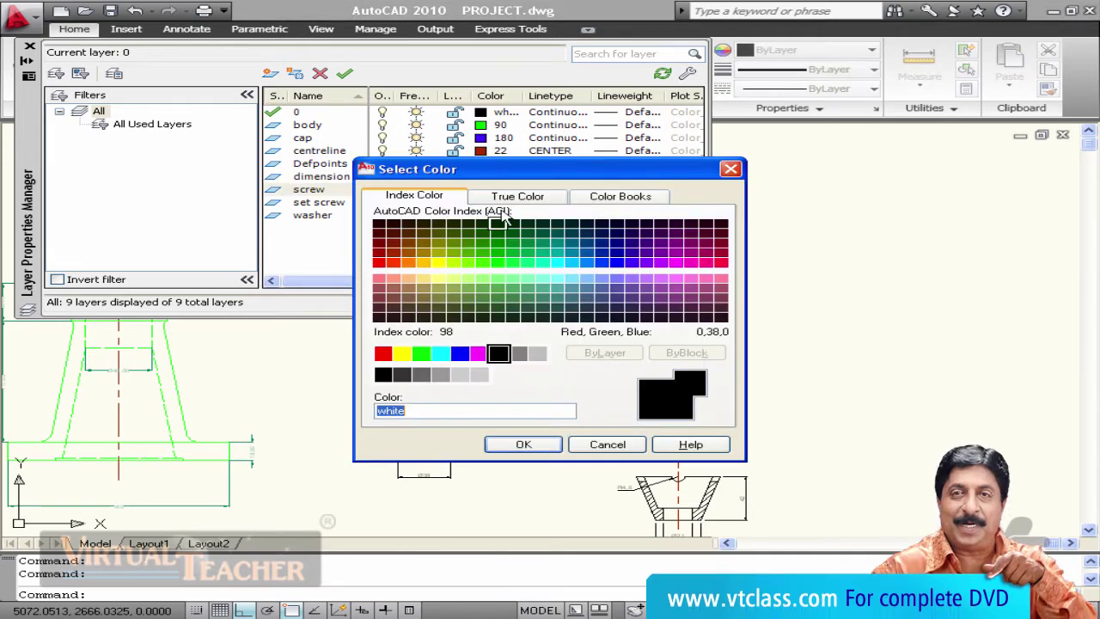
click(453, 264)
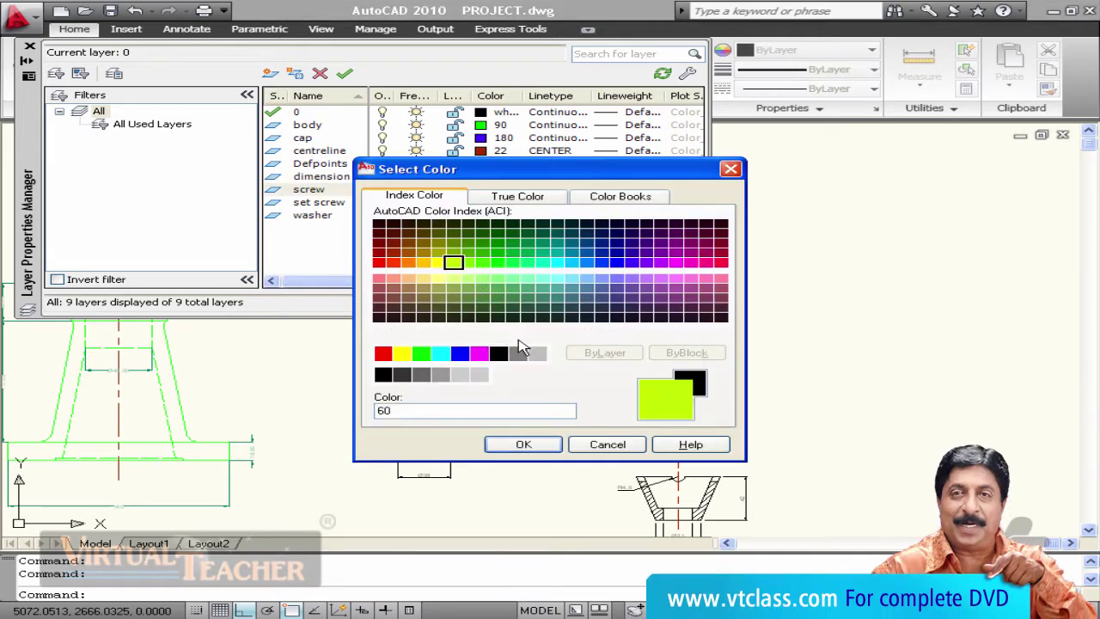
click(438, 262)
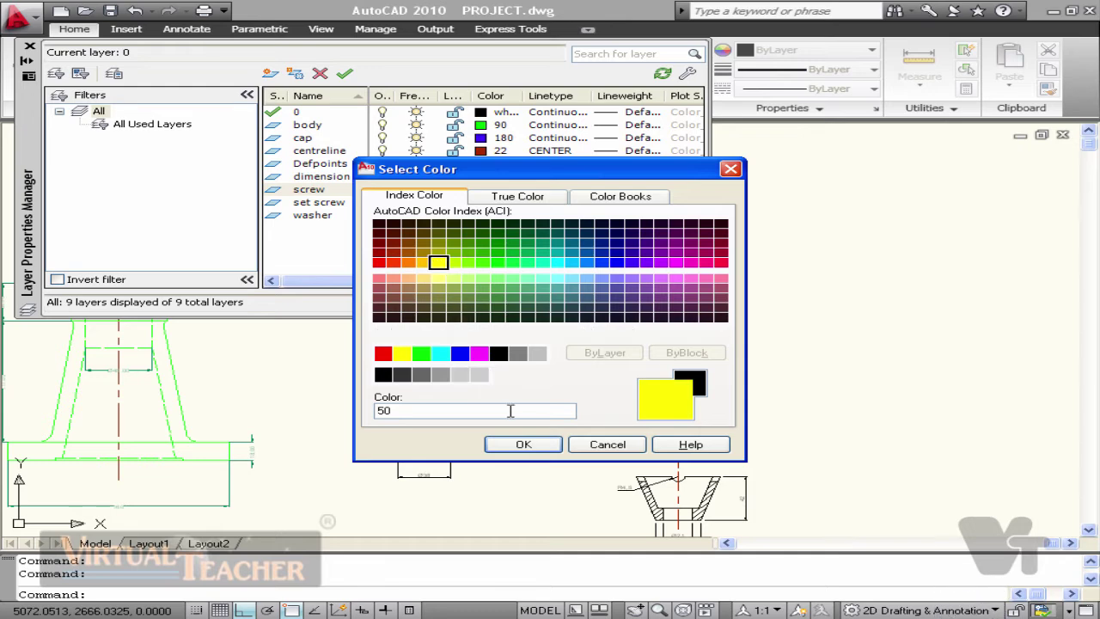
click(558, 444)
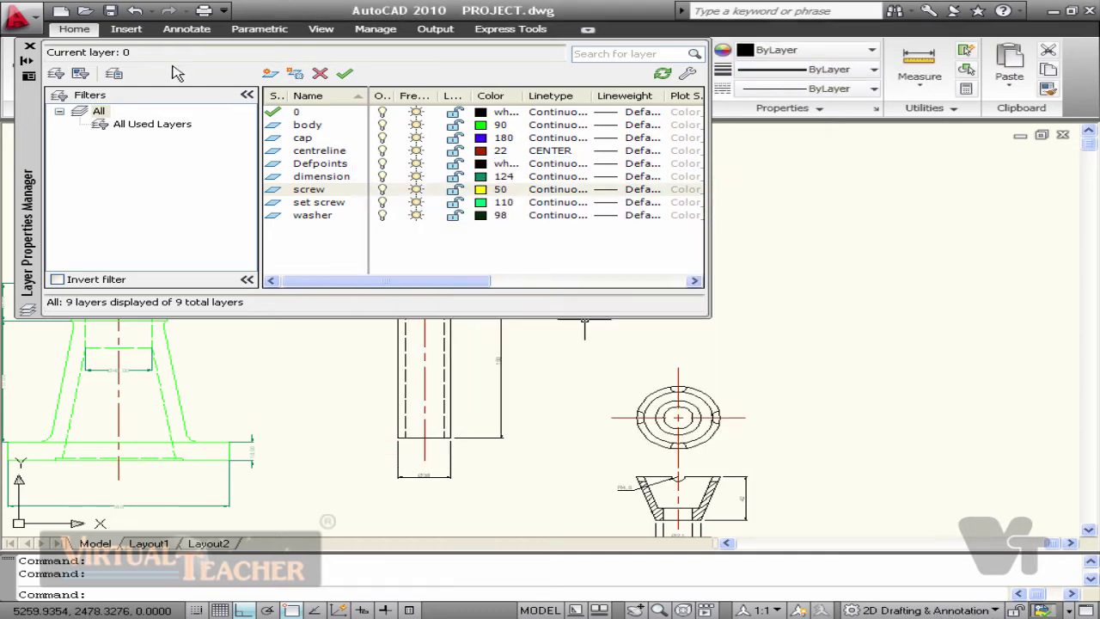
click(29, 46)
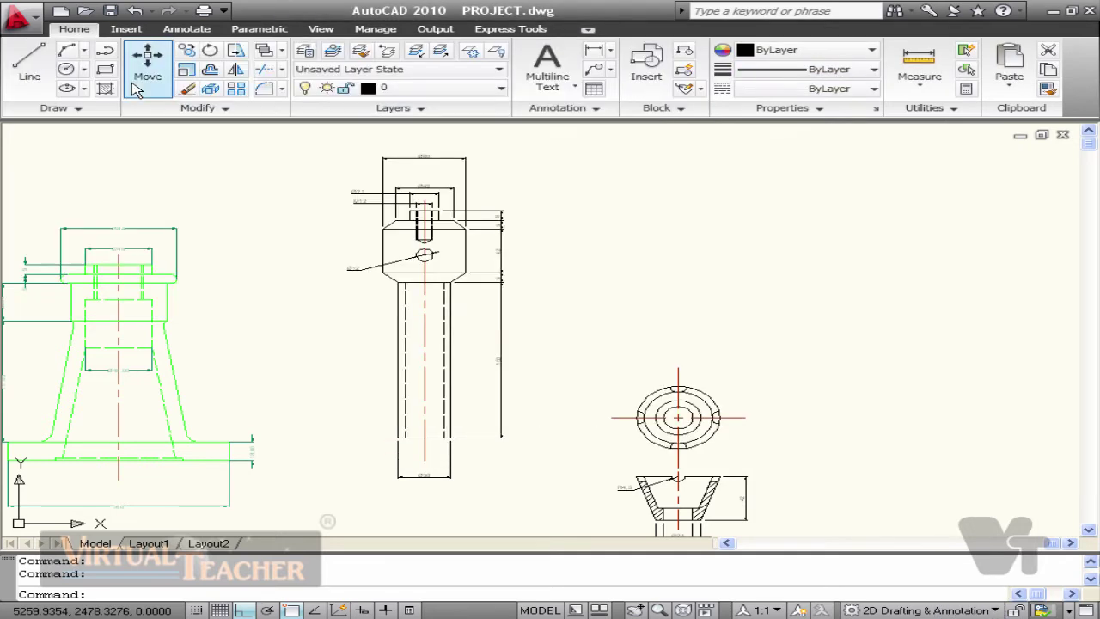
Select the entire long screw view and move it to the screw layer.
click(327, 150)
click(572, 488)
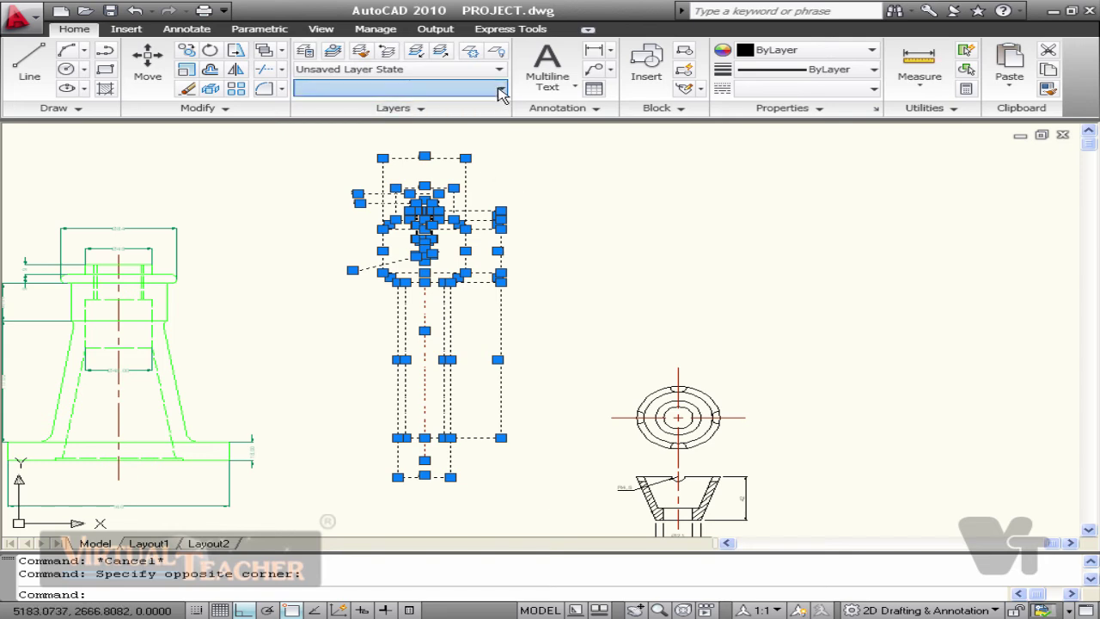
click(432, 226)
key(Escape)
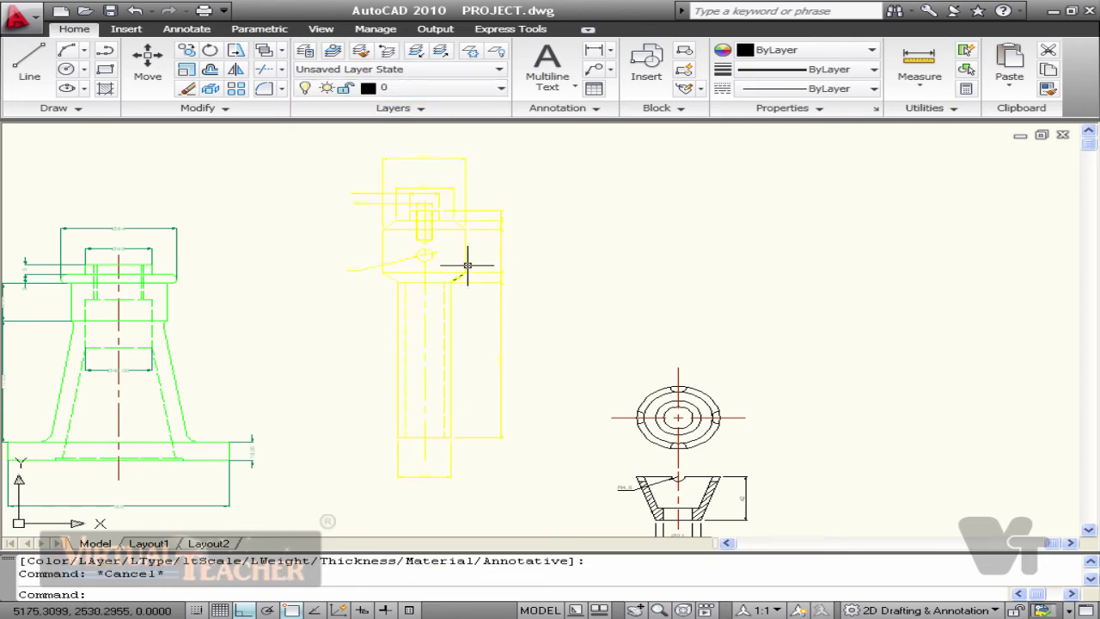
Move all of the screw's dimensions to the dimension layer and its vertical axis line to the centreline layer.
scroll(434, 244, up, 3)
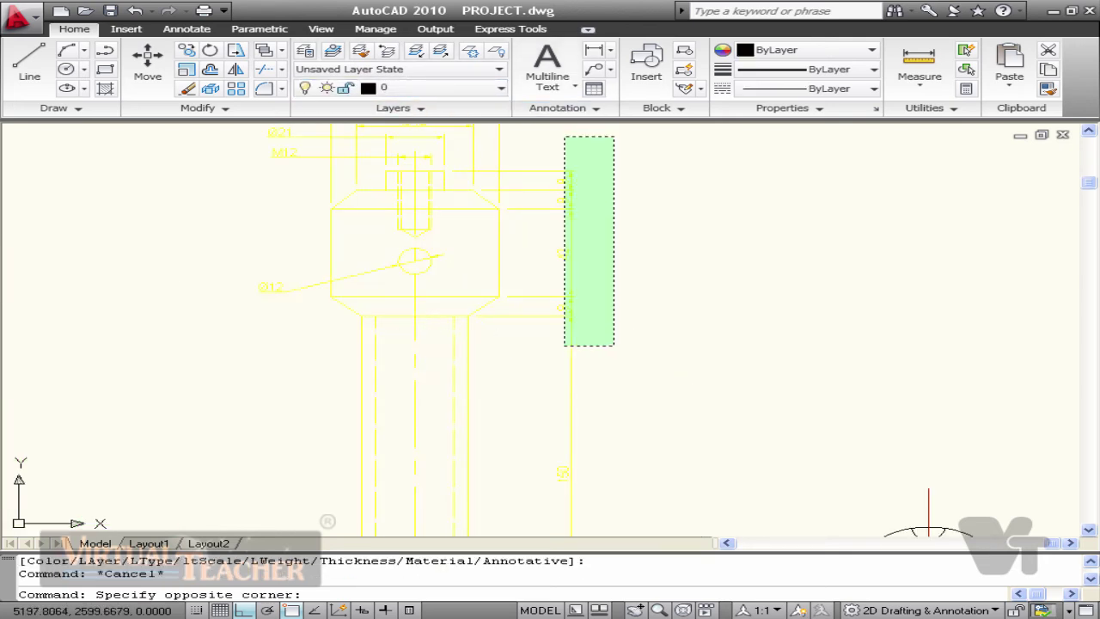
click(536, 125)
scroll(545, 223, up, 2)
click(533, 206)
scroll(342, 173, down, 3)
middle_drag(342, 174, 530, 248)
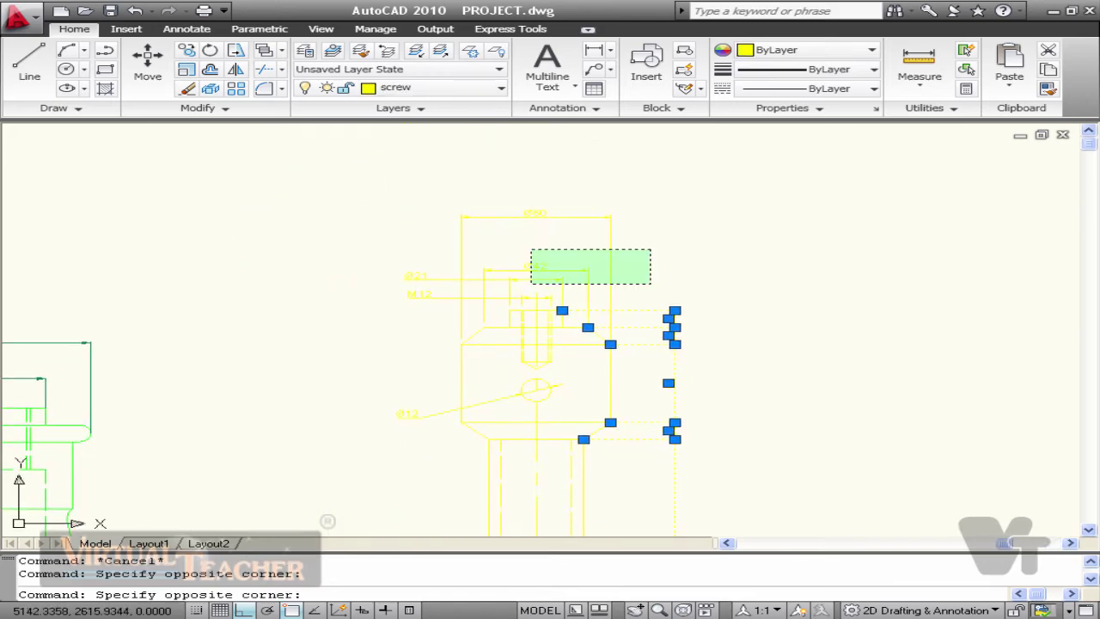
click(412, 199)
scroll(437, 307, up, 2)
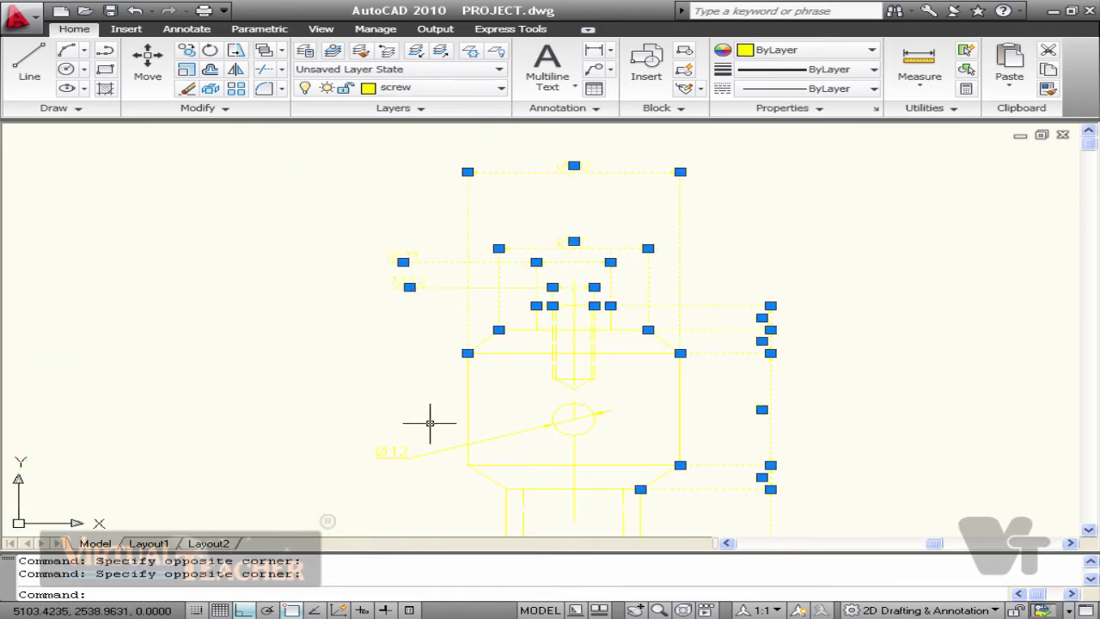
click(422, 456)
scroll(422, 461, down, 2)
middle_drag(475, 483, 458, 145)
click(596, 467)
click(472, 446)
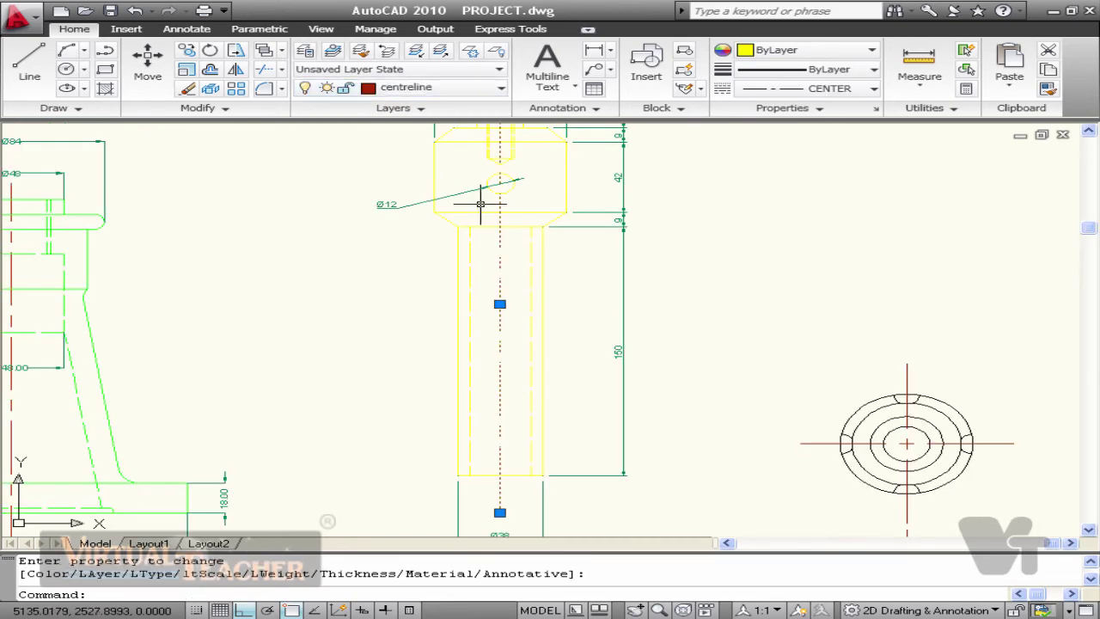
key(Escape)
Select the round top view and hatched tapered section of the cap and move them to the cap layer.
scroll(655, 301, down, 5)
middle_drag(655, 302, 536, 270)
scroll(582, 324, up, 2)
click(574, 227)
click(726, 453)
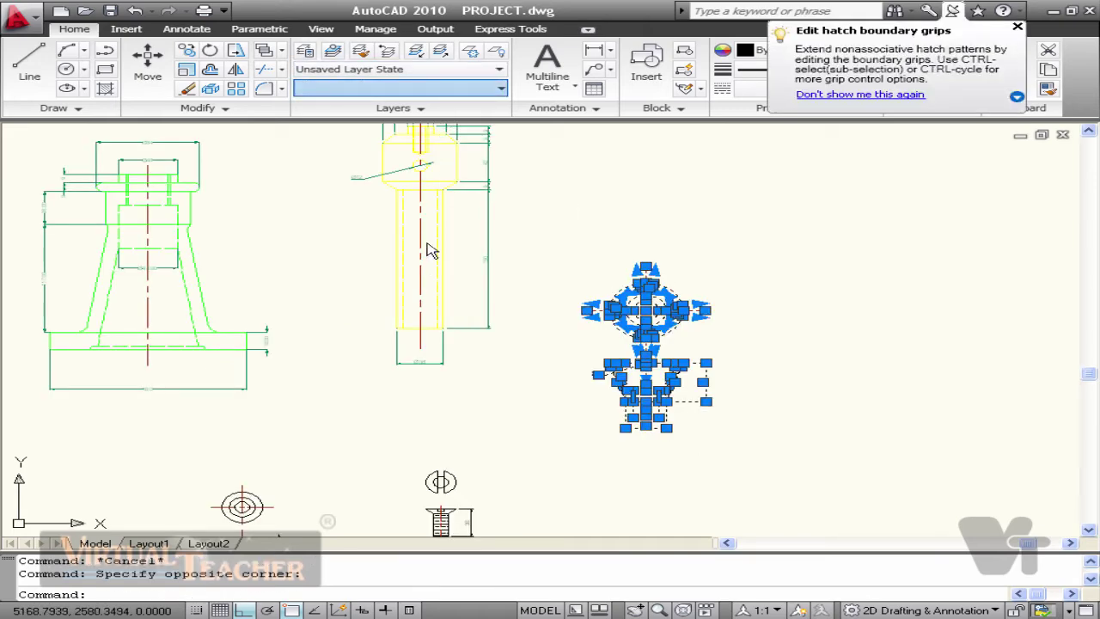
key(Escape)
scroll(744, 444, up, 4)
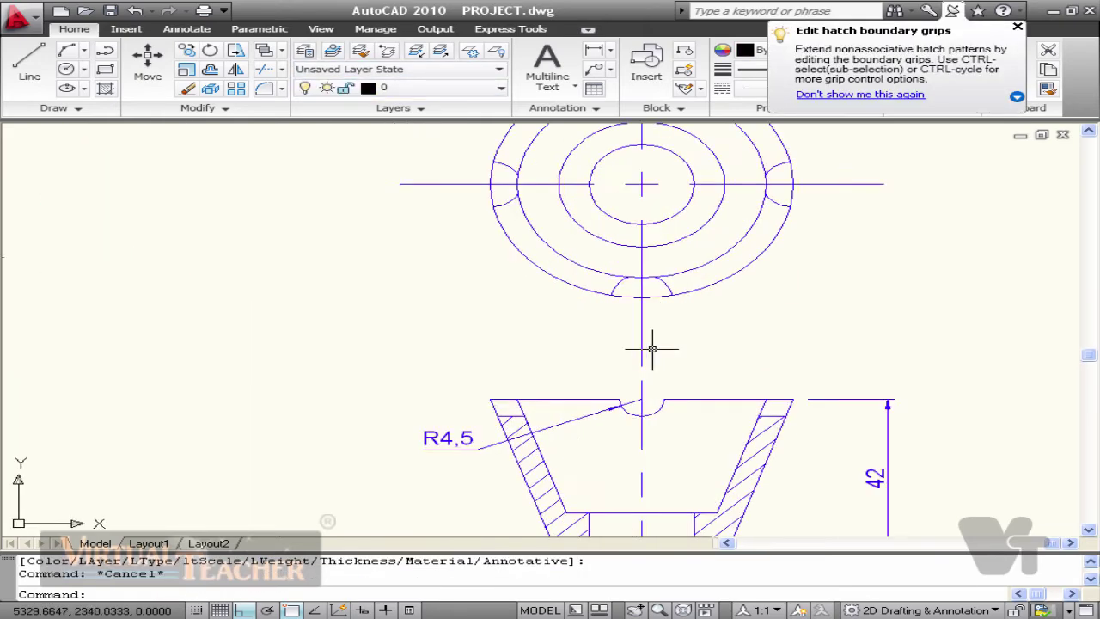
Select all of the cap's dimensions, including the R4,5 radius, and move them to the dimension layer.
click(794, 419)
click(760, 391)
click(757, 496)
click(644, 466)
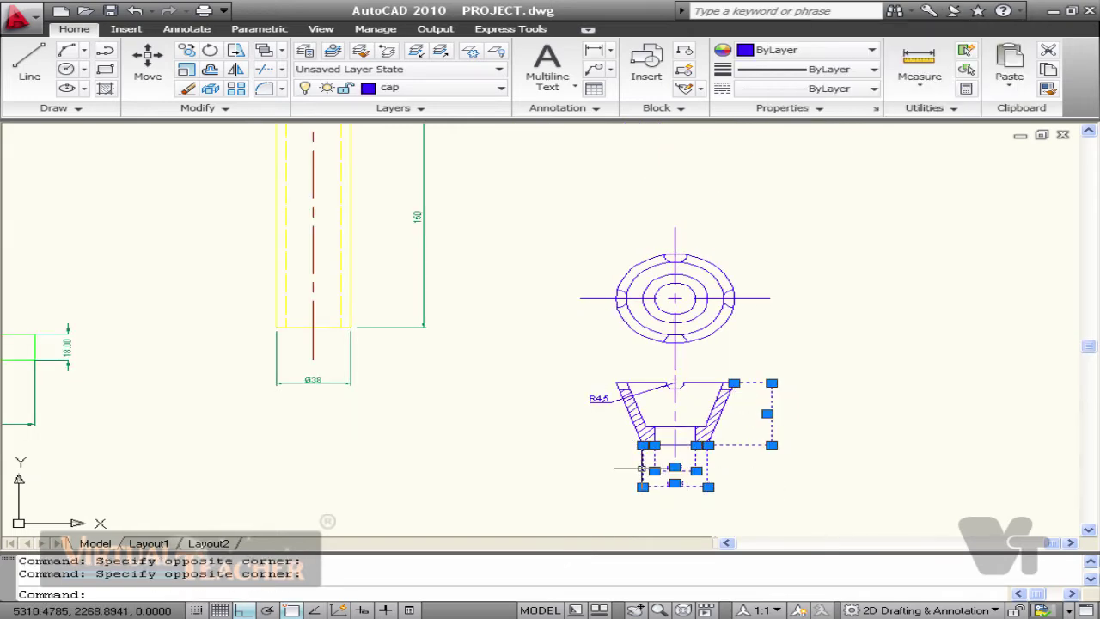
Select the cap's horizontal and vertical axis lines in both views and move them to the centreline layer.
click(678, 151)
click(661, 267)
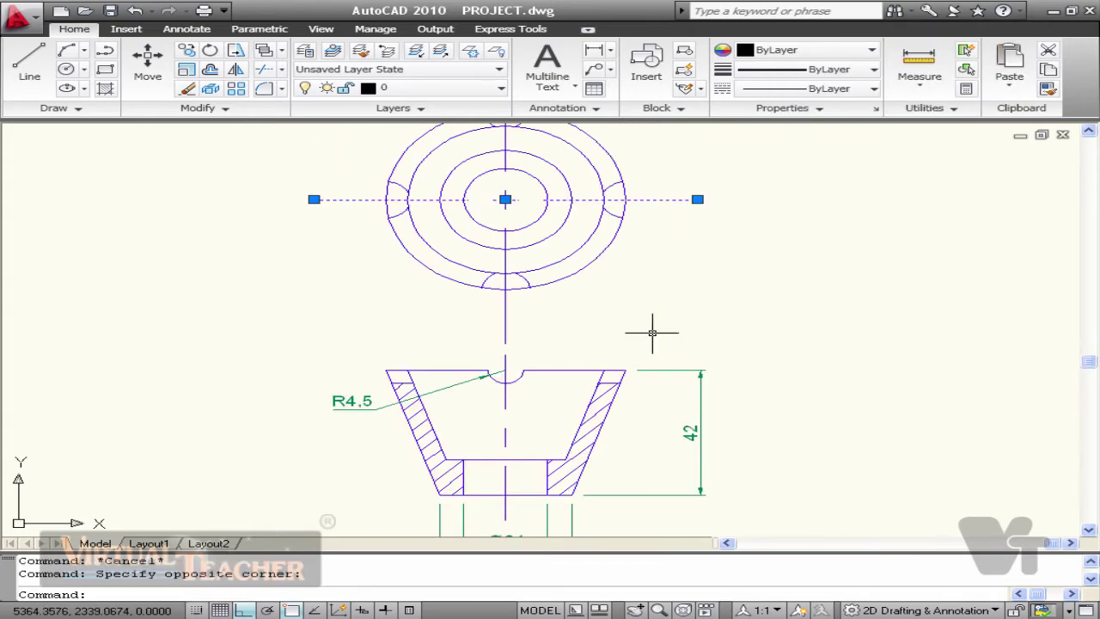
click(619, 335)
click(465, 325)
scroll(547, 375, up, 4)
click(506, 354)
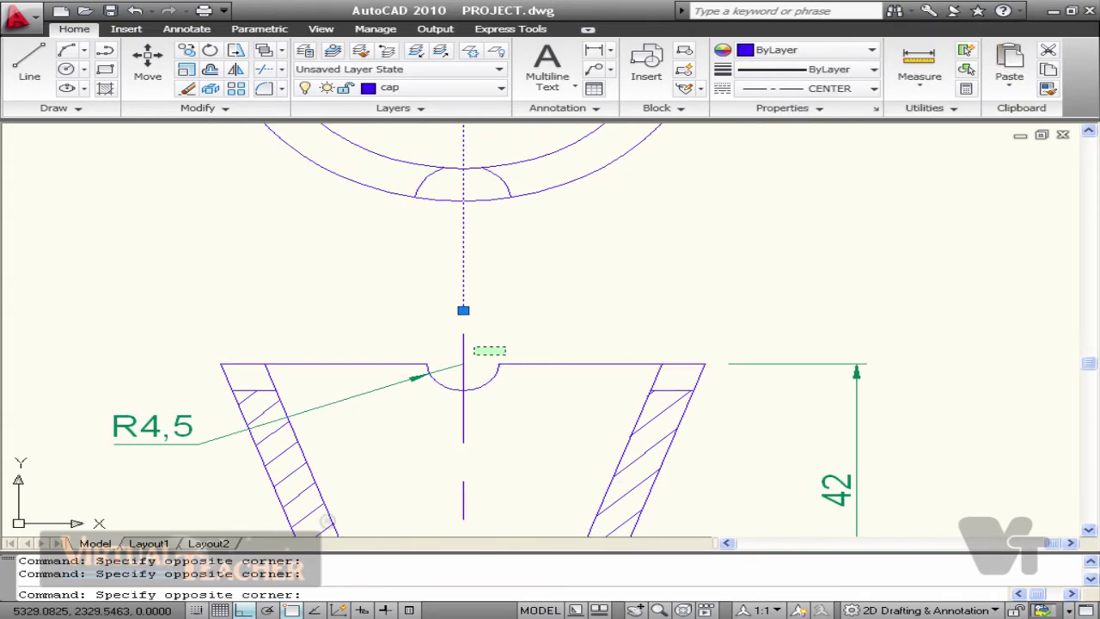
click(454, 334)
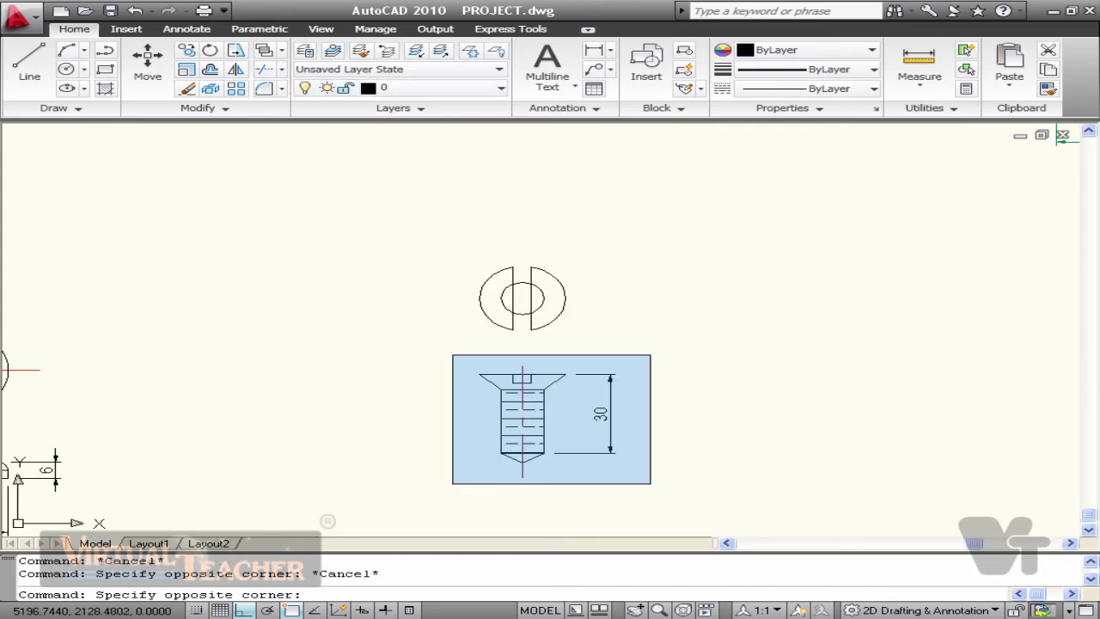
Select the small countersunk screw's whole front view and move it to the set screw layer.
click(650, 484)
middle_drag(65, 446, 557, 439)
scroll(557, 439, down, 1)
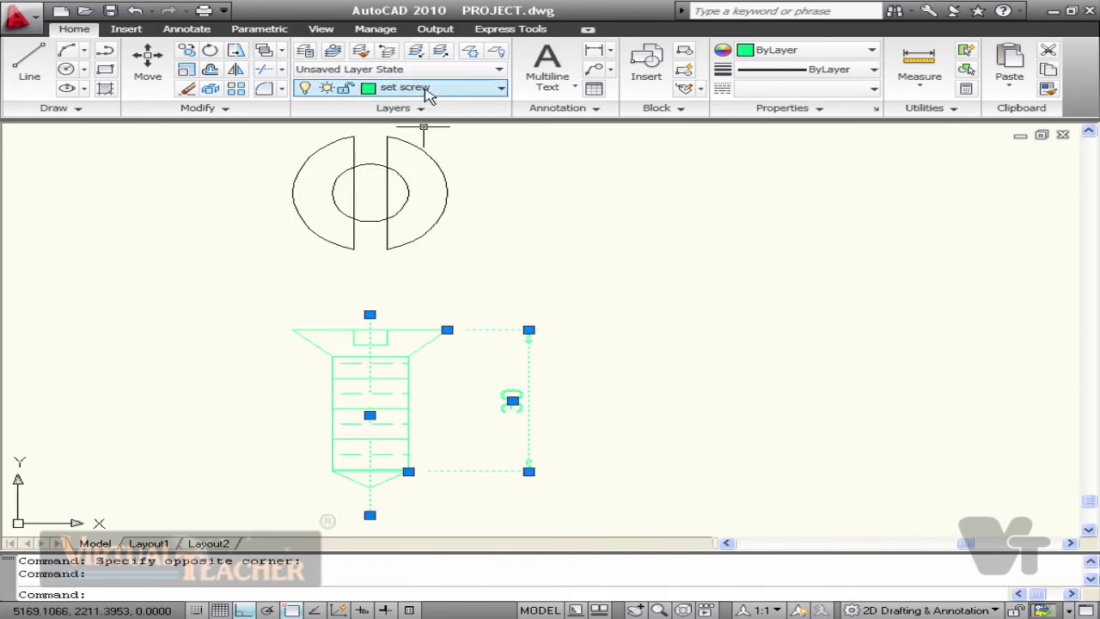
key(Escape)
Move the set screw's 30 dimension to the dimension layer and its vertical axis line to the centreline layer.
click(509, 314)
click(497, 343)
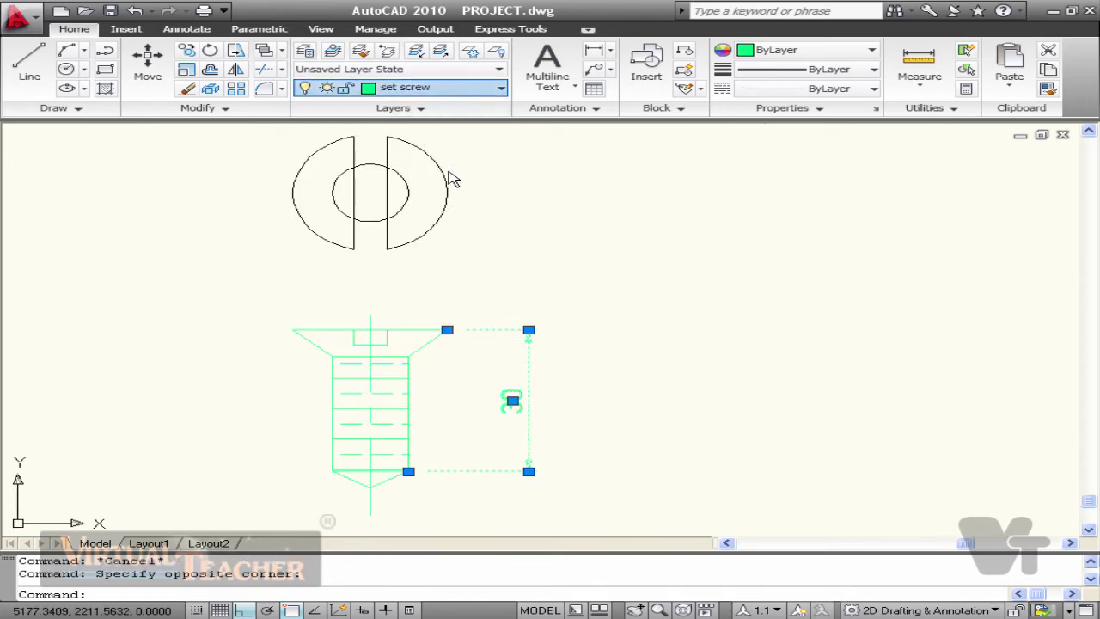
key(Escape)
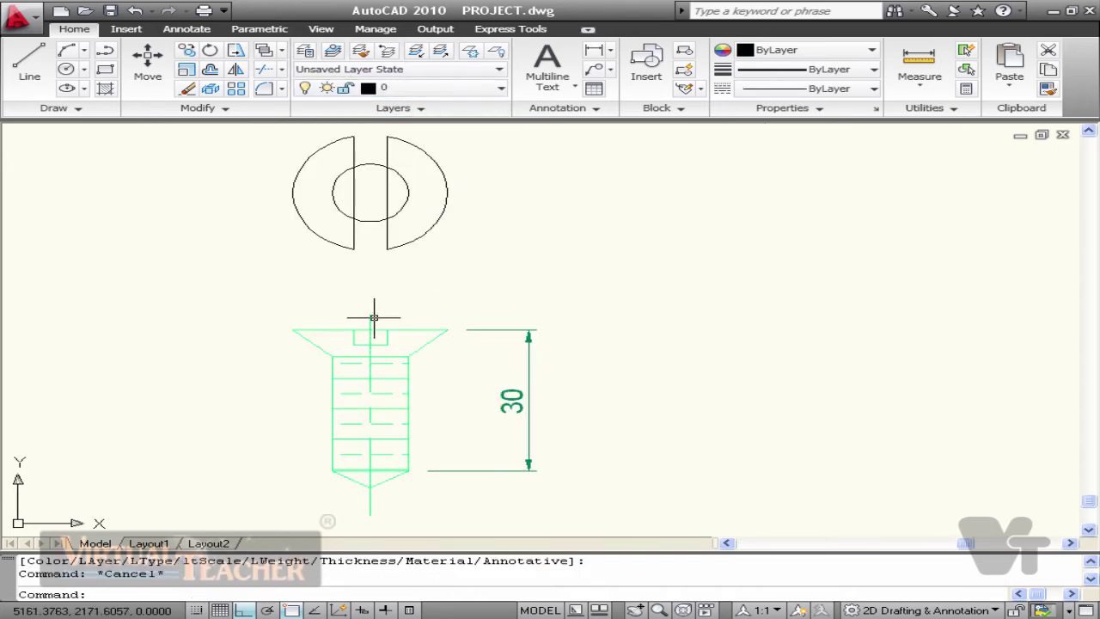
click(371, 318)
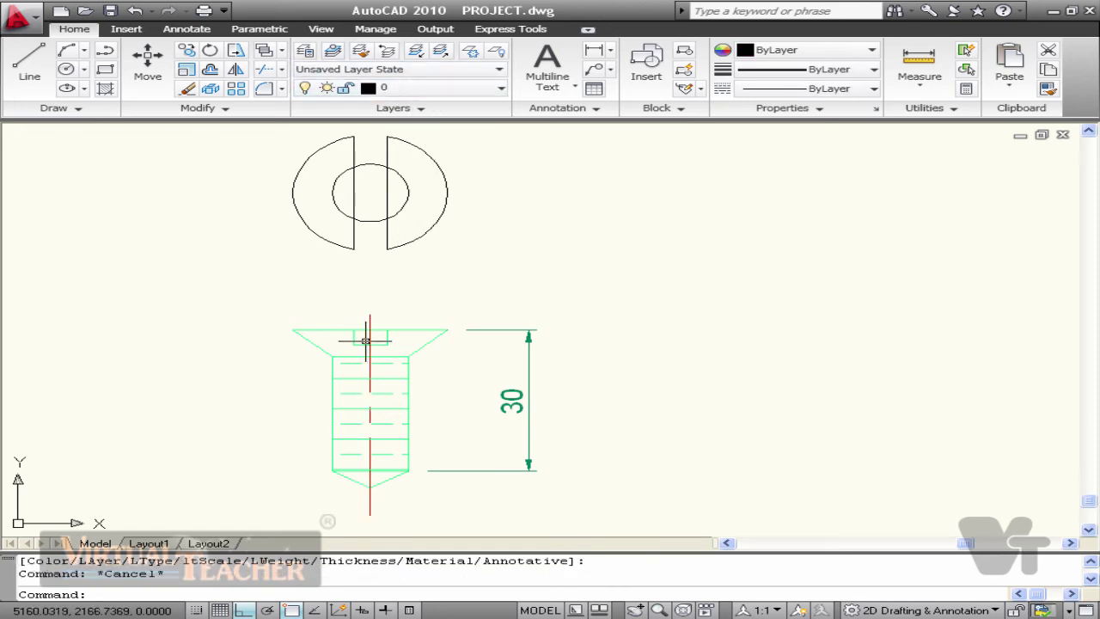
Select the outlines of the washer's side view, without axis and dimensions, and assign them to the washer's part layer.
scroll(367, 341, down, 6)
mouse_move(252, 350)
middle_down()
mouse_move(476, 312)
mouse_move(441, 350)
middle_up()
scroll(309, 391, up, 6)
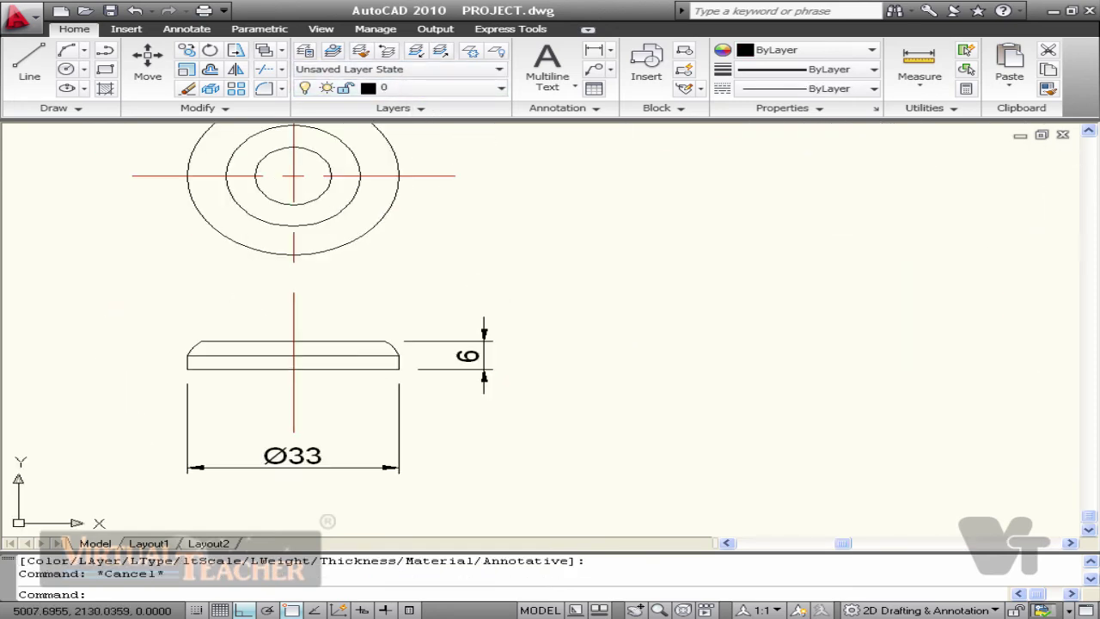
click(148, 337)
click(478, 389)
scroll(448, 372, up, 1)
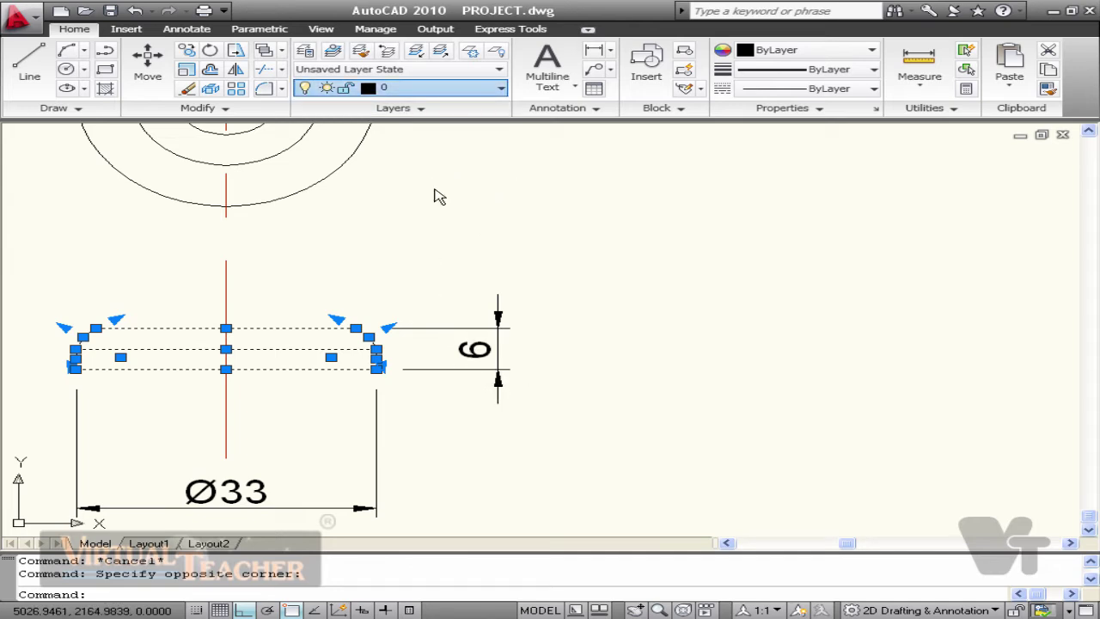
key(Escape)
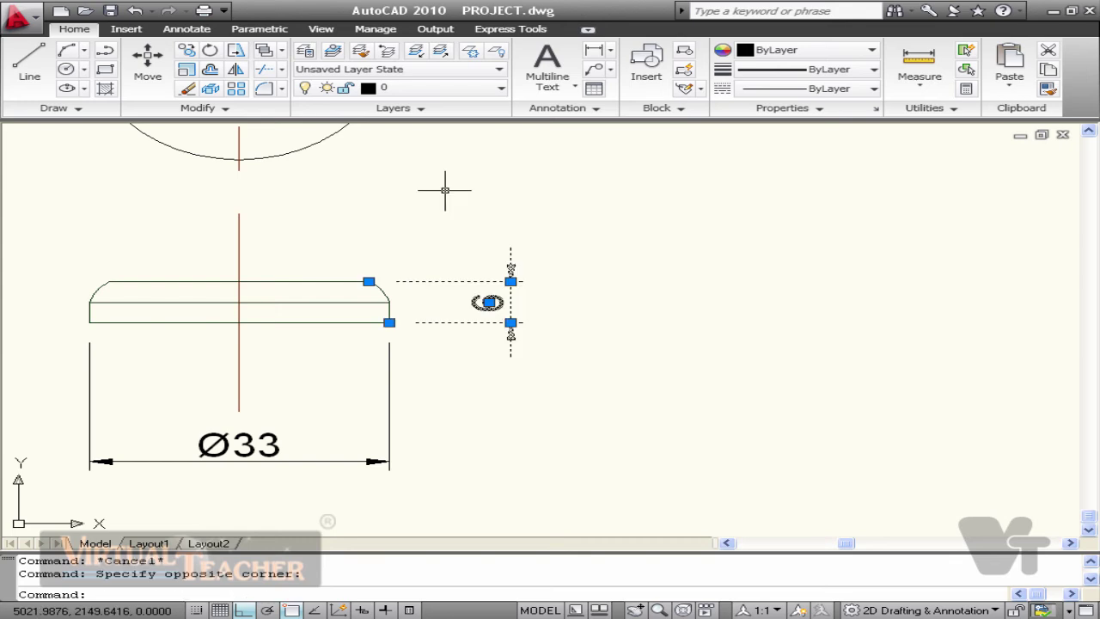
Select the washer's thickness and diameter dimensions and move them to the dimension layer.
click(471, 397)
click(371, 442)
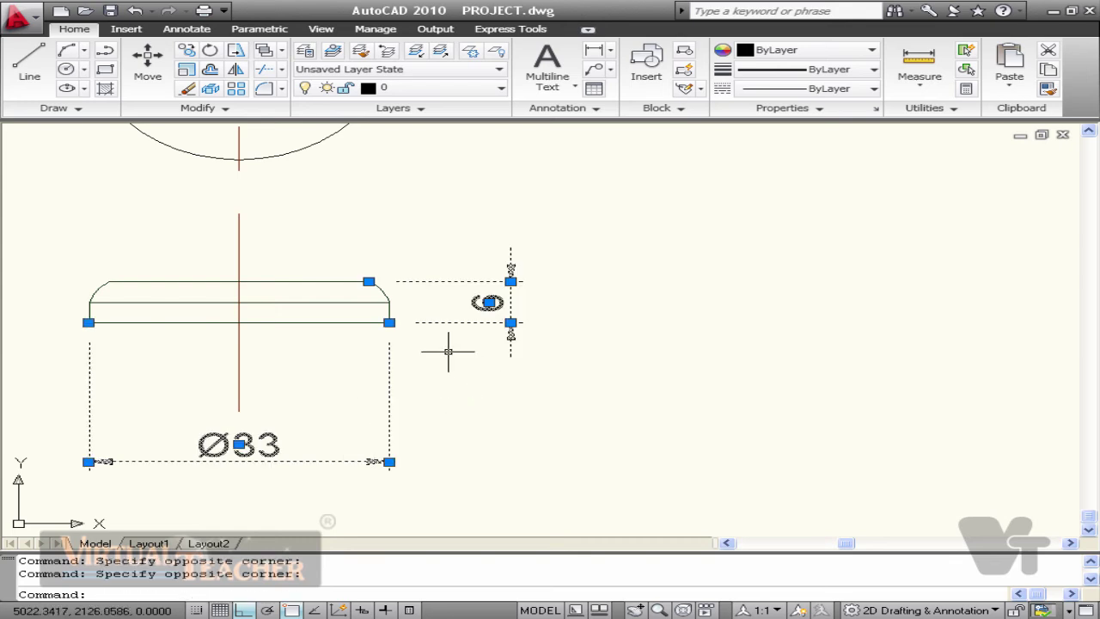
scroll(451, 351, down, 2)
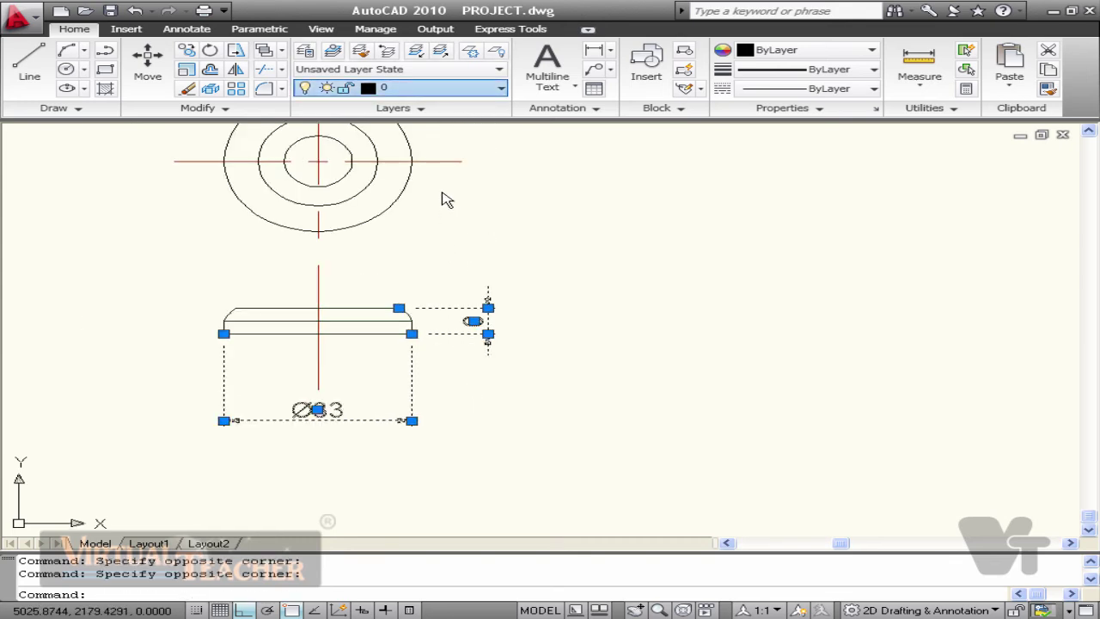
key(Escape)
Move the slotted round top view of the set screw to the set screw layer and save the drawing.
scroll(498, 206, down, 4)
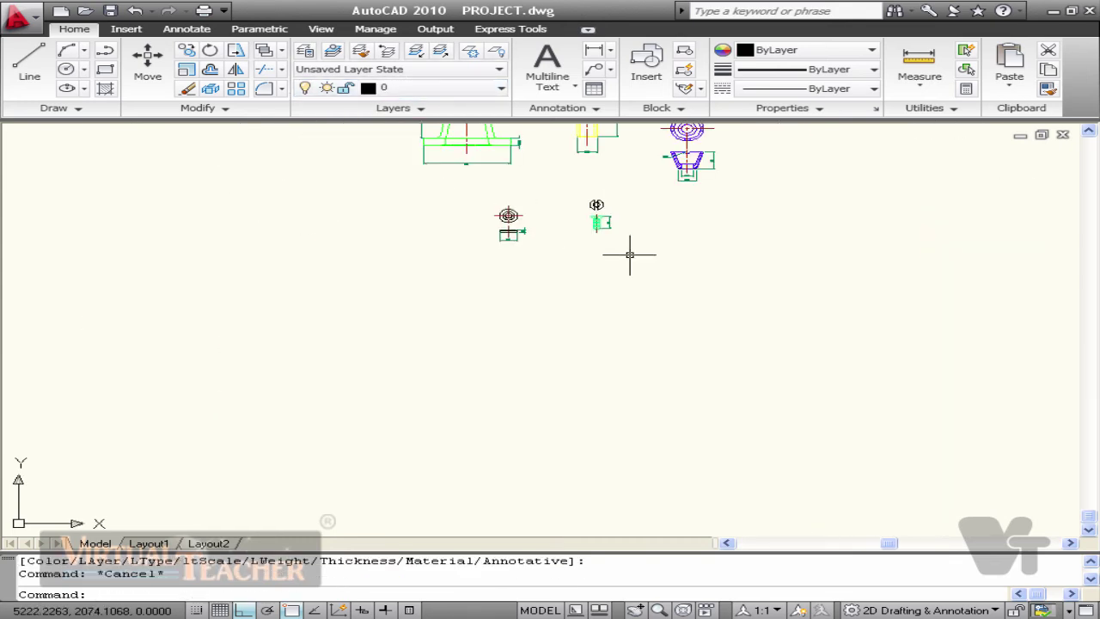
scroll(581, 256, up, 8)
click(628, 266)
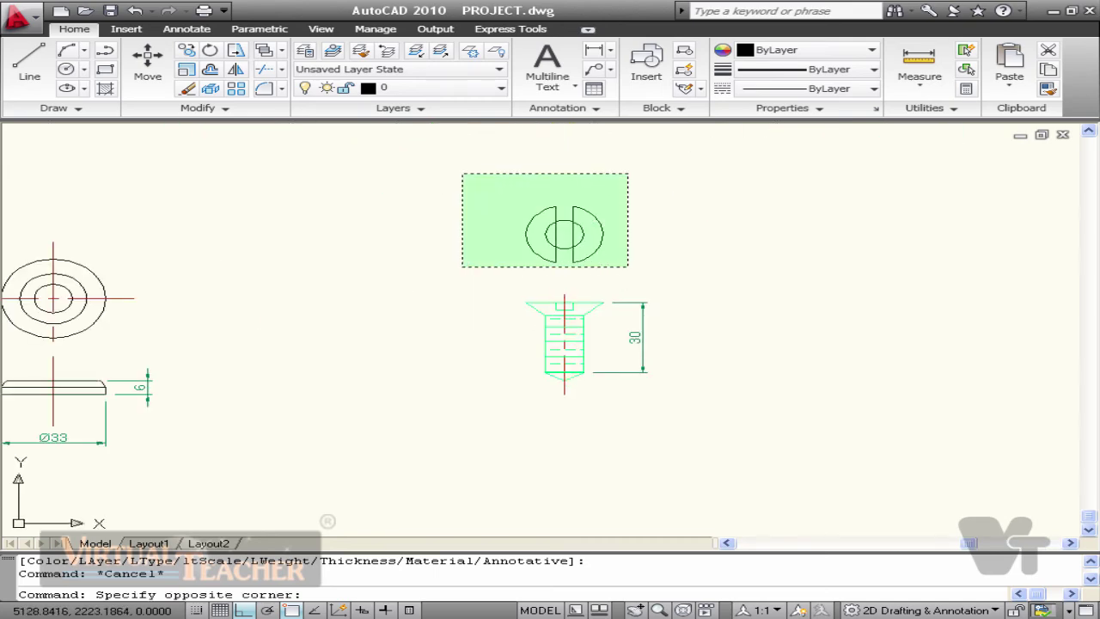
click(461, 173)
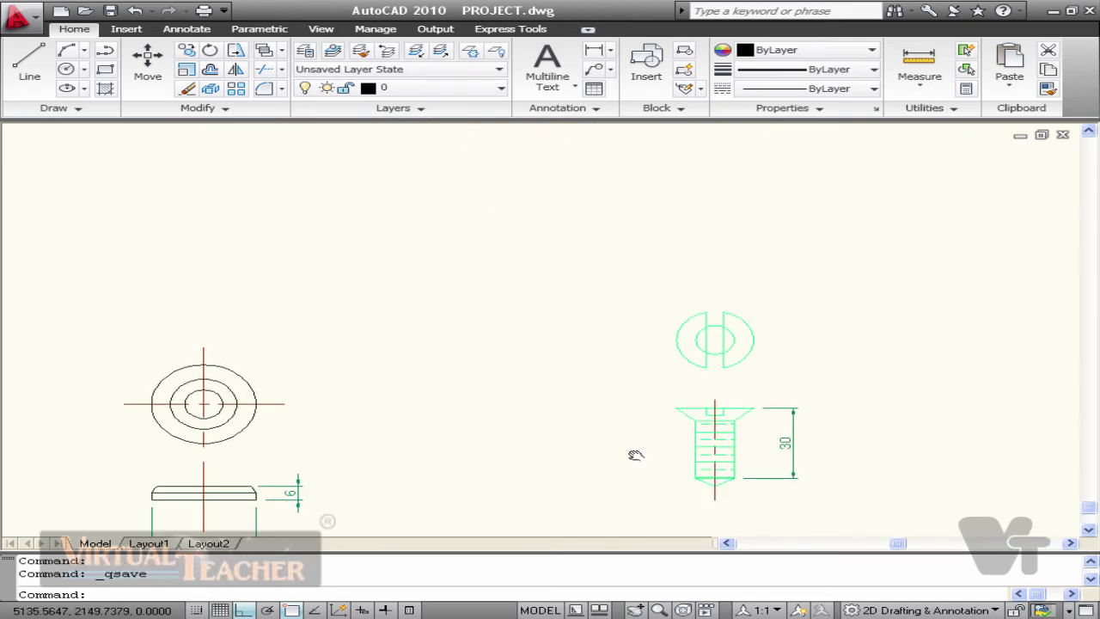
Copy the entire green body view with its dimensions to the empty area to the right of the cap.
scroll(647, 354, down, 2)
middle_drag(729, 294, 567, 329)
scroll(567, 329, down, 2)
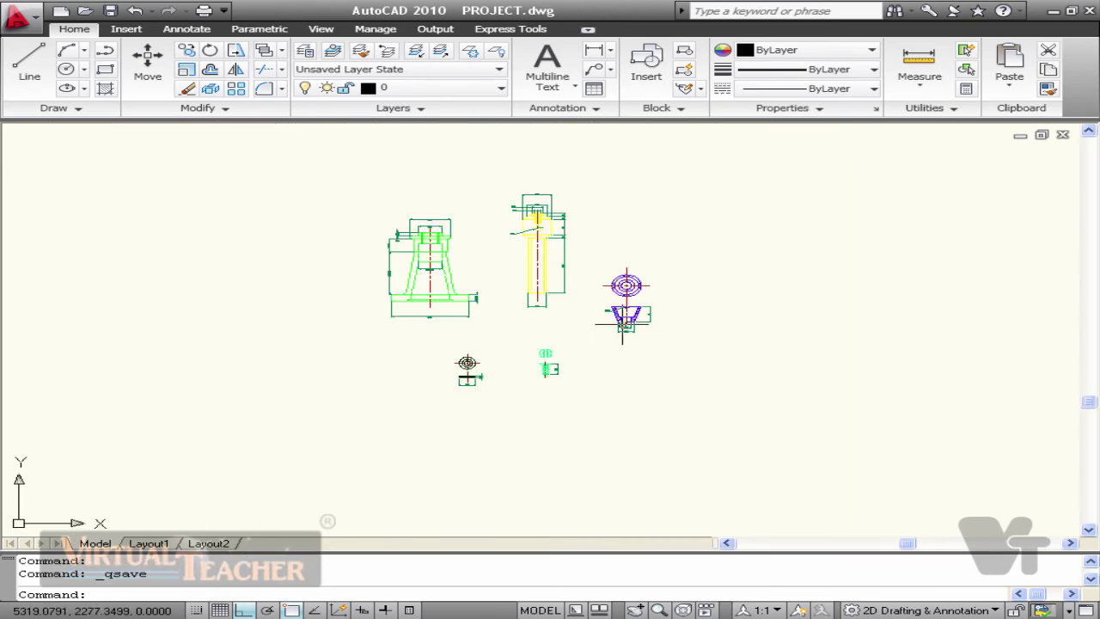
middle_drag(656, 320, 574, 348)
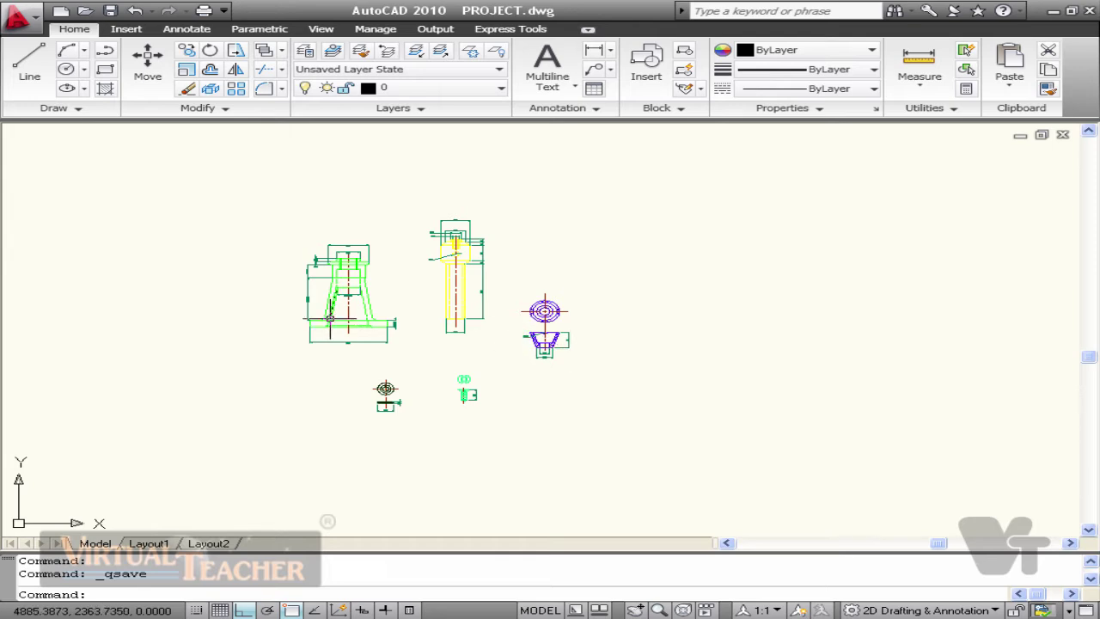
scroll(329, 318, up, 2)
click(287, 215)
click(452, 367)
text(c)
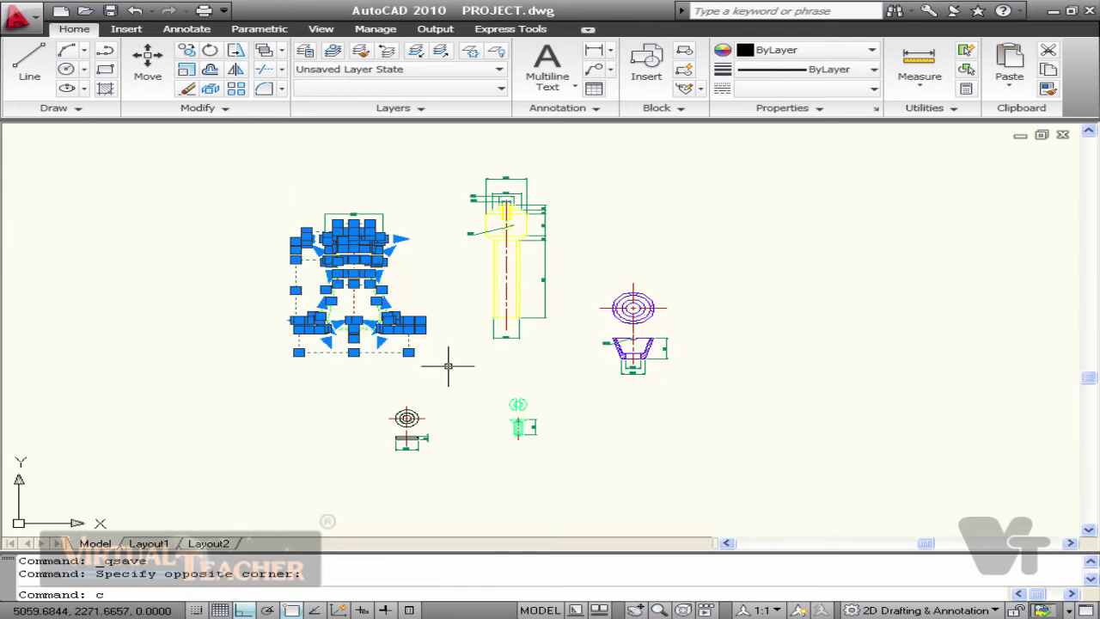
text(o)
key(Return)
click(361, 365)
middle_drag(852, 381, 692, 397)
click(838, 391)
key(Escape)
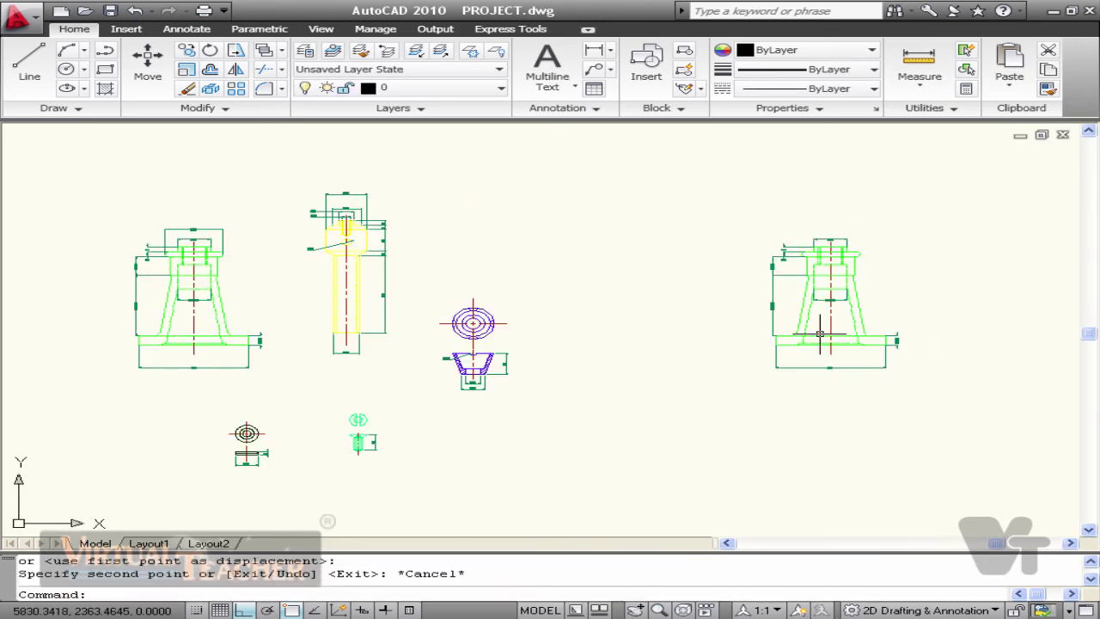
Erase all dimensions from the copied body view, keeping its outlines and centreline.
scroll(812, 290, up, 3)
click(731, 304)
click(688, 168)
text(e)
scroll(883, 154, up, 2)
click(770, 262)
text(e)
scroll(759, 318, down, 4)
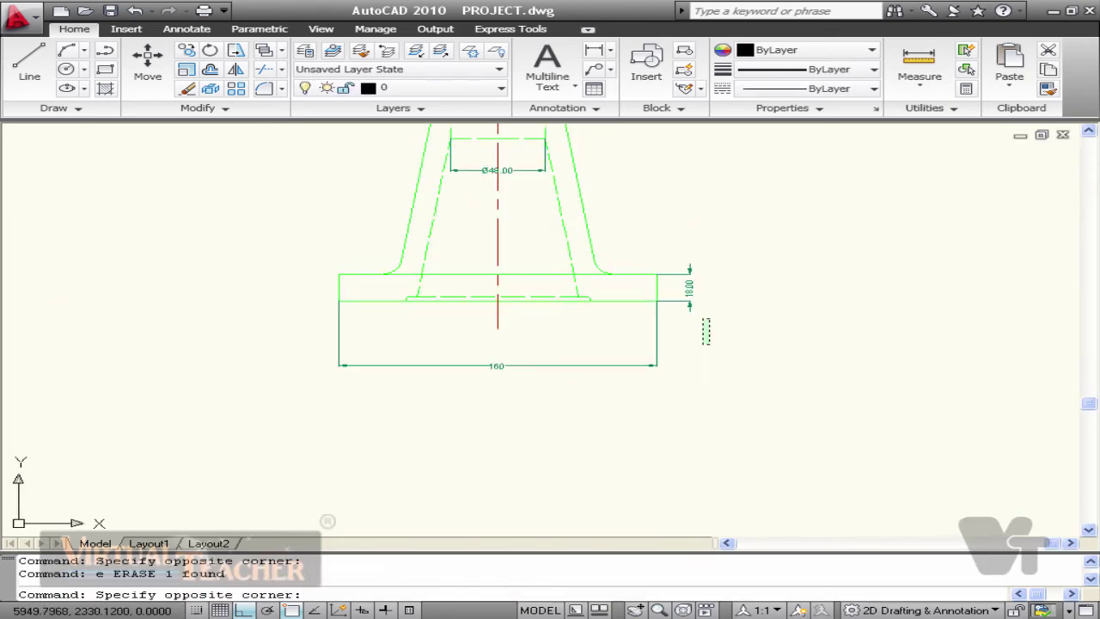
Copy the long yellow screw view with its dimensions to the right of the copied body.
scroll(599, 320, down, 3)
text(co)
key(Return)
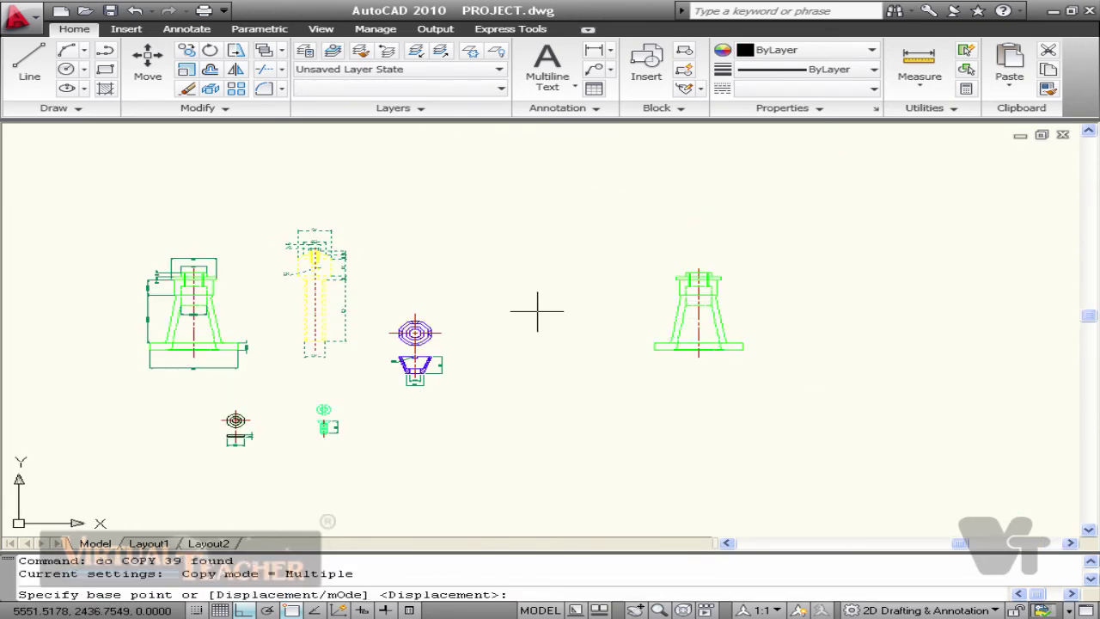
click(376, 288)
click(985, 272)
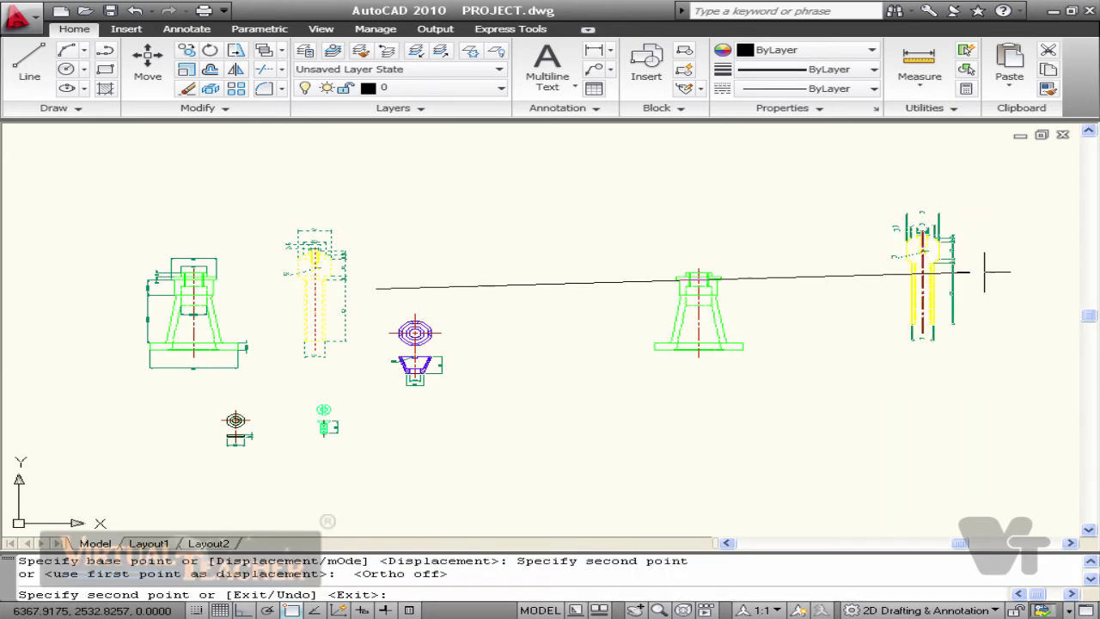
key(Escape)
Erase the dimensions around the copied long screw, keeping its outlines and centreline.
scroll(964, 278, up, 3)
click(957, 282)
click(919, 146)
text(e)
key(Return)
middle_drag(918, 153, 915, 404)
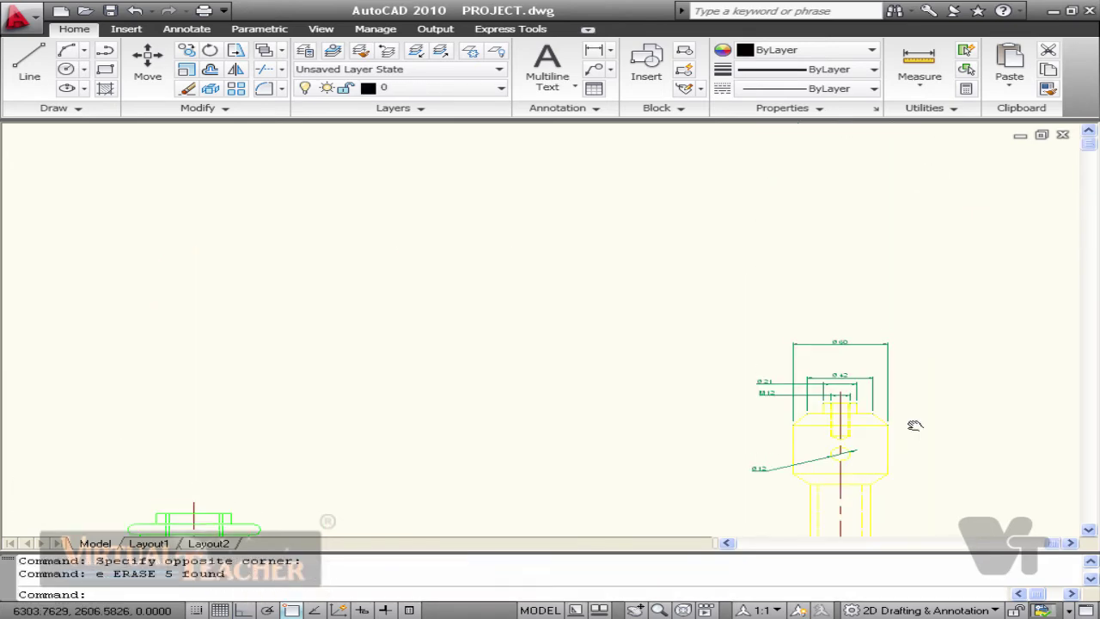
scroll(914, 400, up, 3)
Move the copied screw into the copied body, seating the underside of its head on the body's top centre point.
click(902, 393)
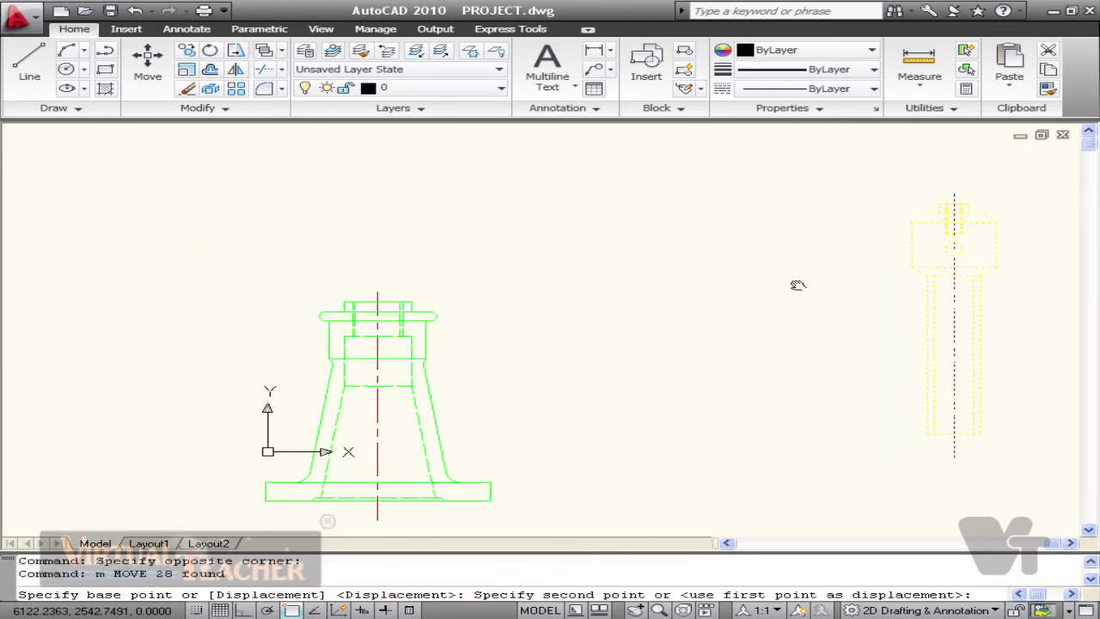
scroll(371, 292, up, 3)
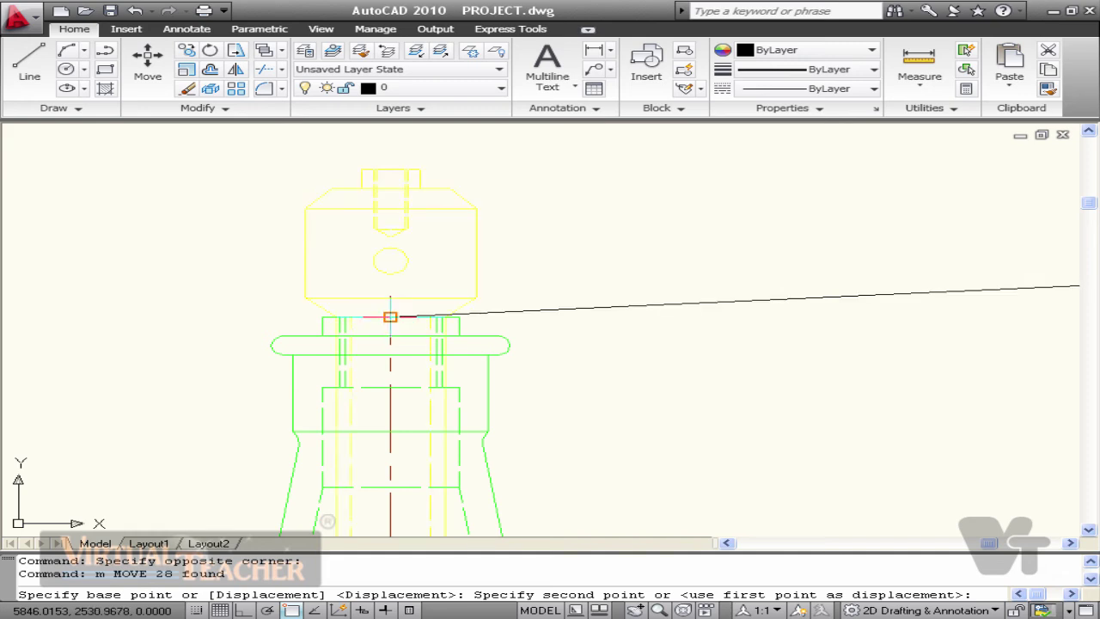
click(390, 317)
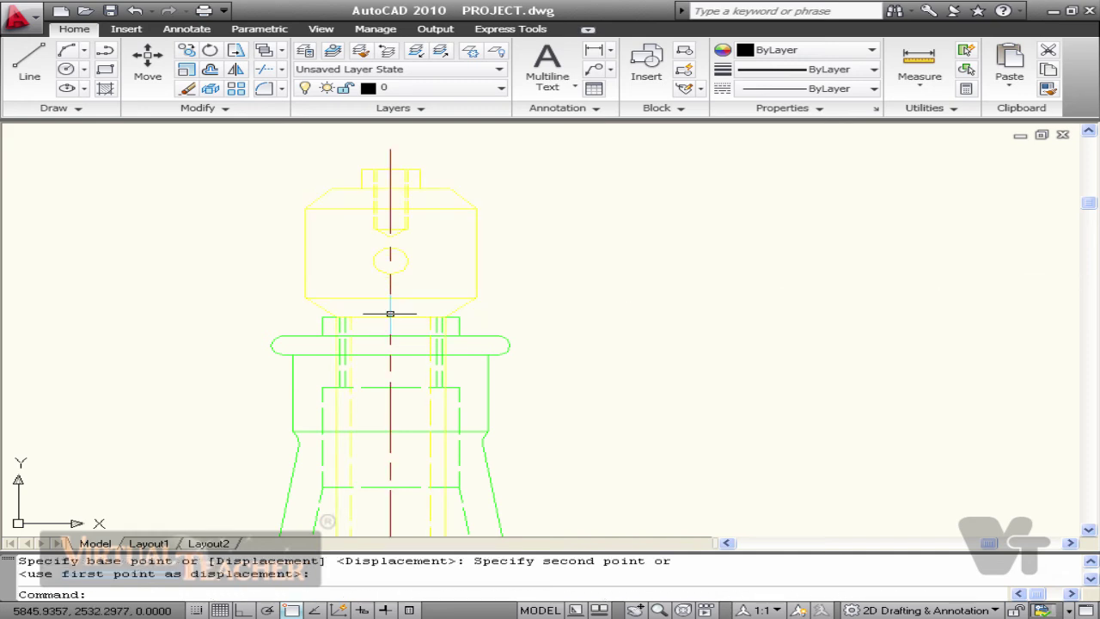
Copy both cap views with their dimensions into the empty space between the original cap and the assembly.
scroll(214, 439, up, 2)
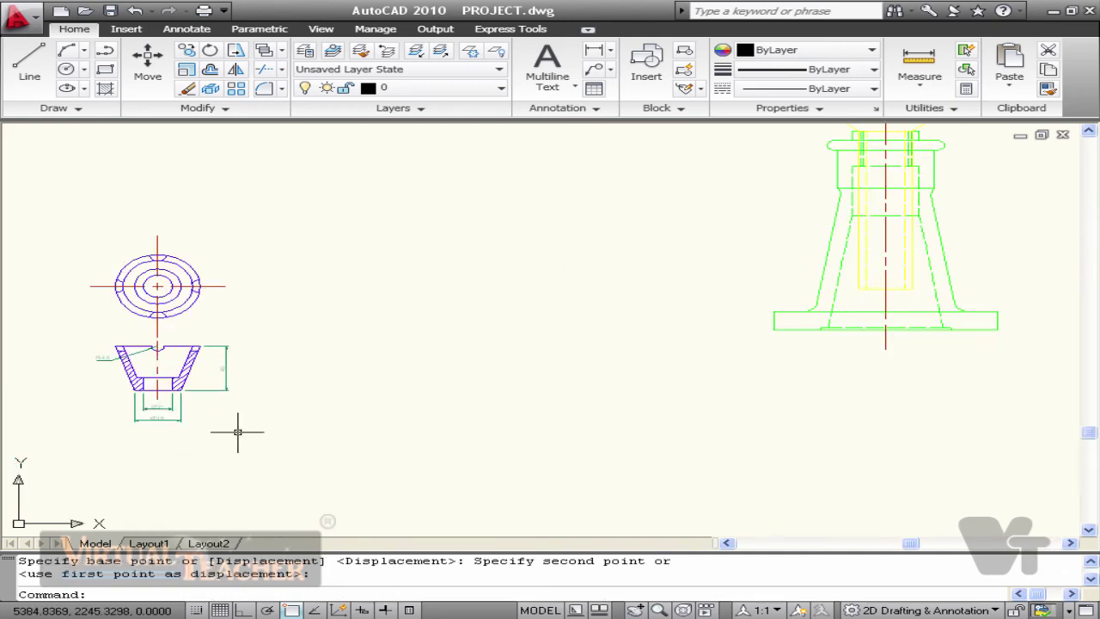
middle_drag(238, 432, 292, 433)
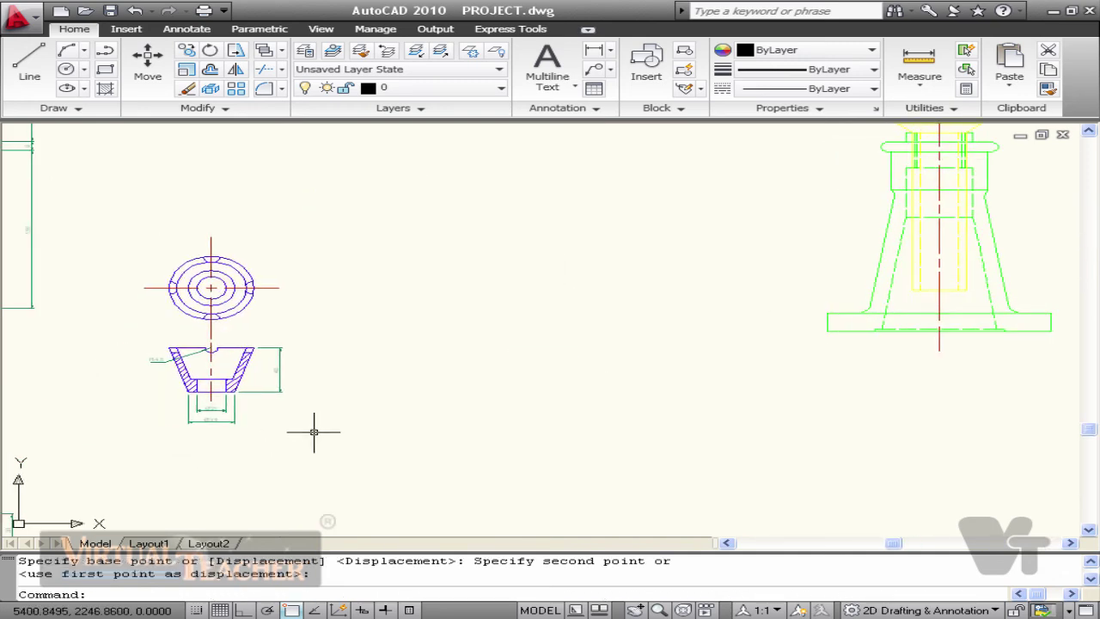
click(315, 431)
click(154, 237)
text(c)
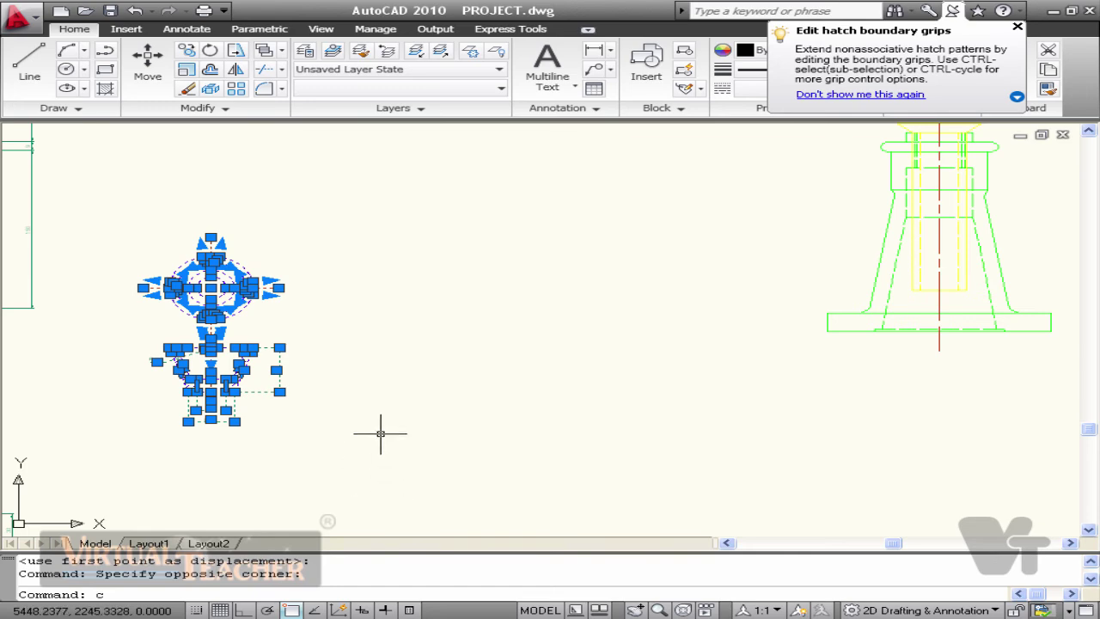
text(o)
key(Return)
click(319, 366)
click(657, 392)
key(Escape)
Erase the copied cap's round top view with its leftover arcs and the 42 height dimension beside the section.
scroll(607, 325, up, 3)
click(541, 371)
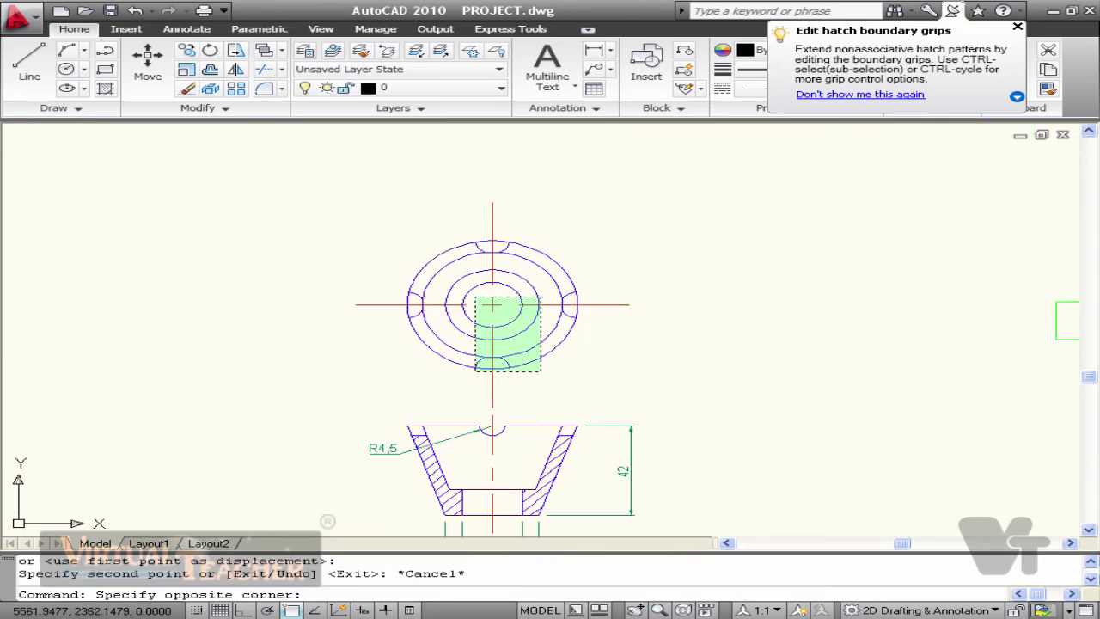
click(338, 225)
text(e ERASE 1 found)
middle_drag(643, 400, 618, 290)
click(617, 291)
click(604, 404)
text(e)
click(586, 185)
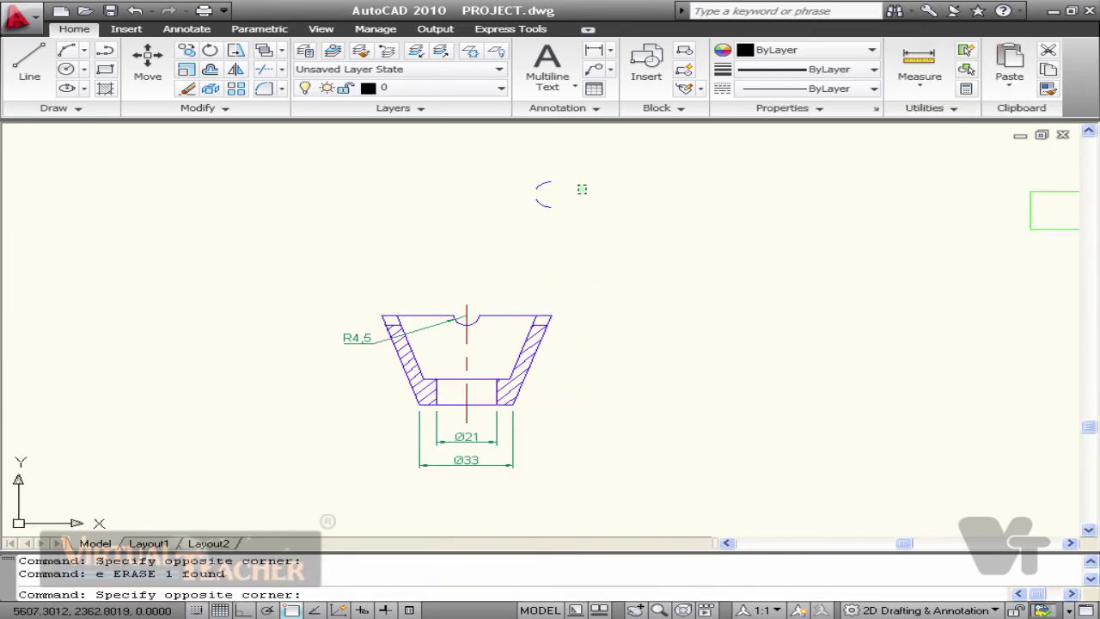
click(525, 164)
text(e)
click(592, 195)
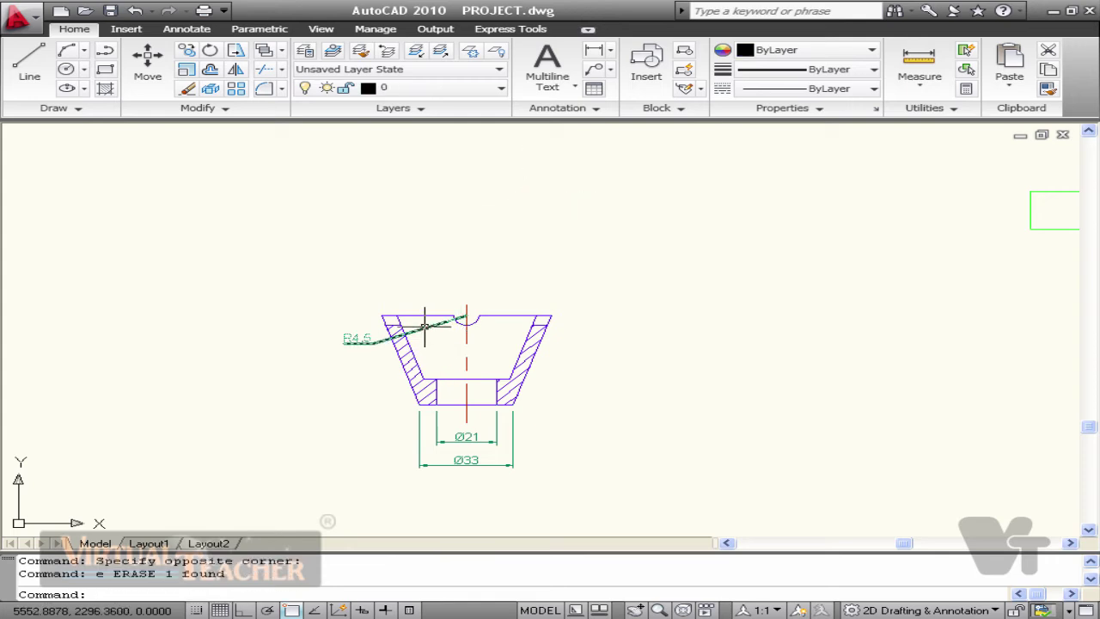
Erase the R4,5 radius and the two lower diameter dimensions from the copied cap section.
click(424, 326)
text(e)
key(Return)
click(488, 448)
text(e)
key(Return)
Move the copied cap section onto the assembly, seating its bottom centre on the top shoulder of the screw head.
click(558, 437)
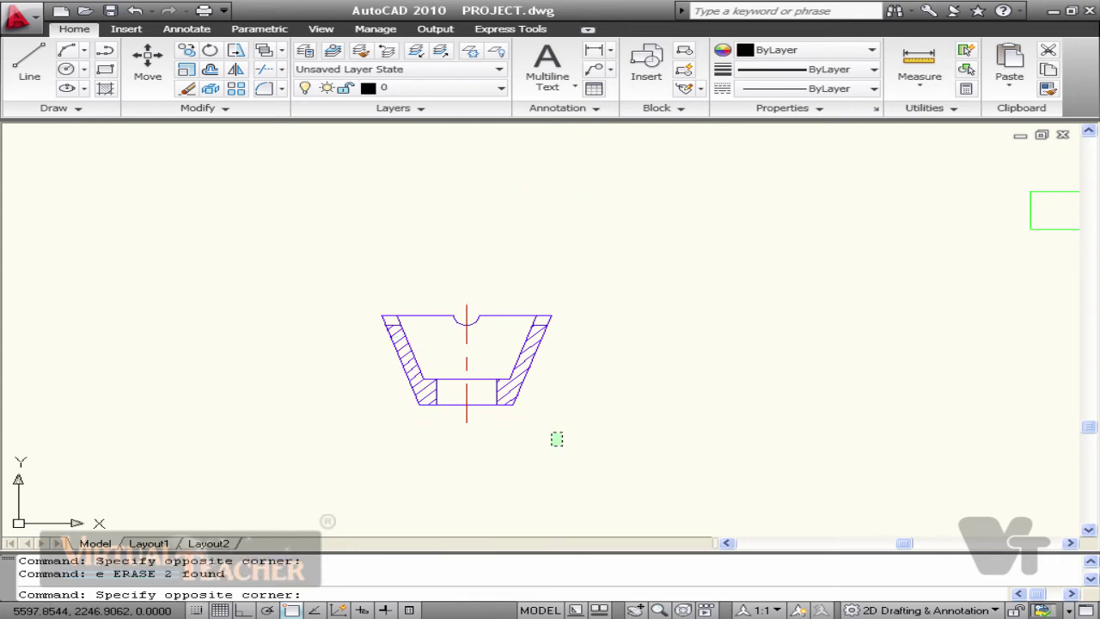
click(339, 287)
text(m)
key(Return)
click(466, 404)
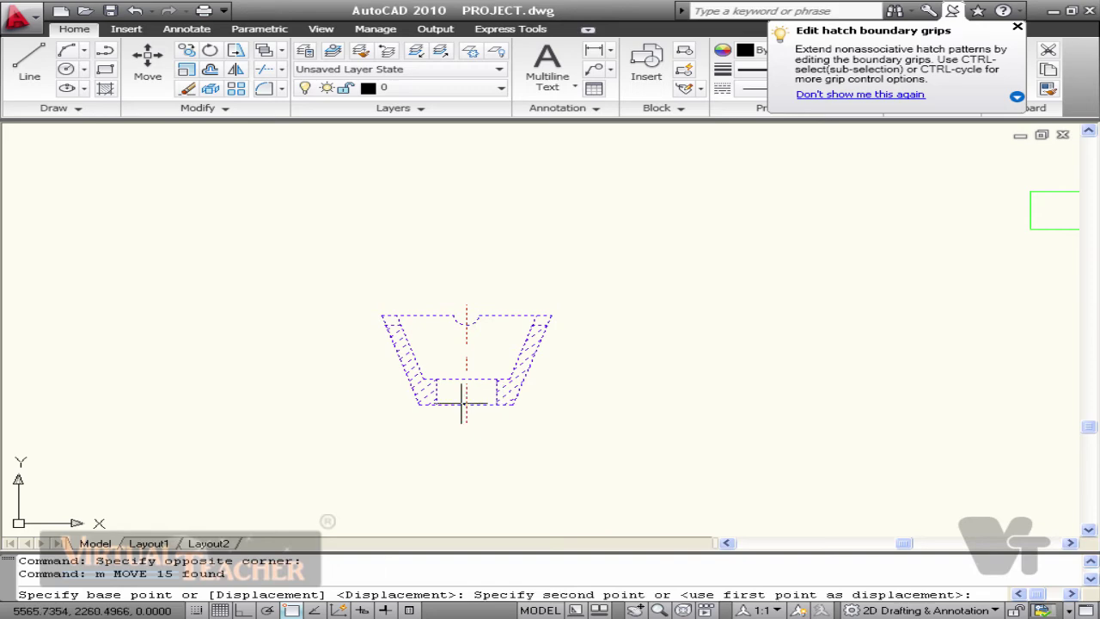
scroll(466, 398, down, 4)
scroll(762, 294, up, 5)
scroll(660, 245, up, 3)
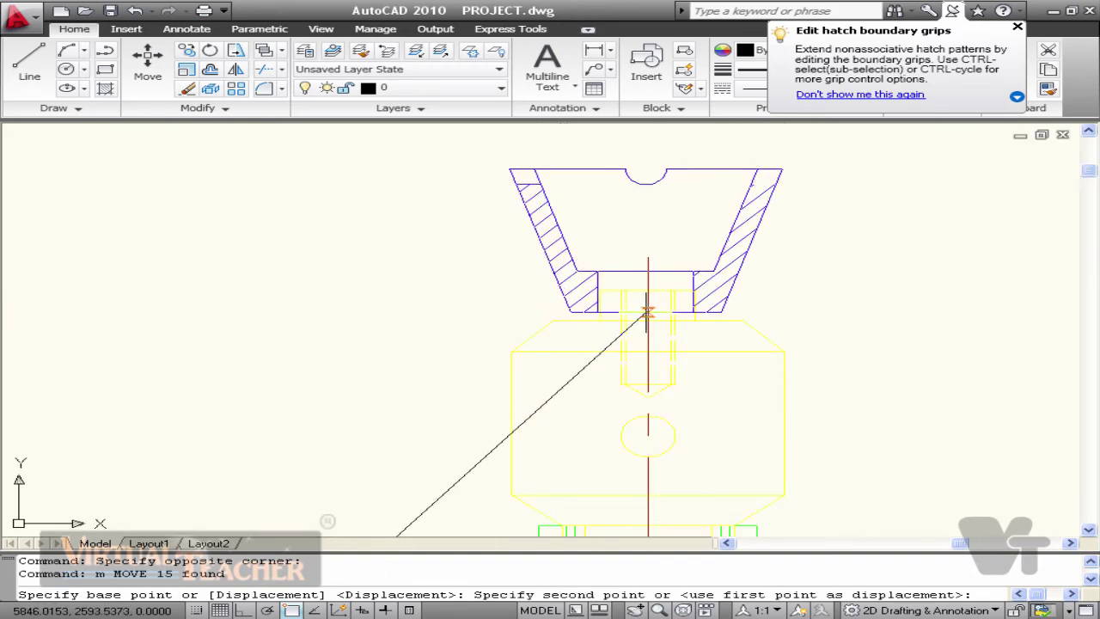
click(646, 318)
Copy the washer's front view with its dimensions and centreline into the empty space beside the small screw views.
scroll(471, 317, down, 8)
middle_drag(111, 481, 312, 418)
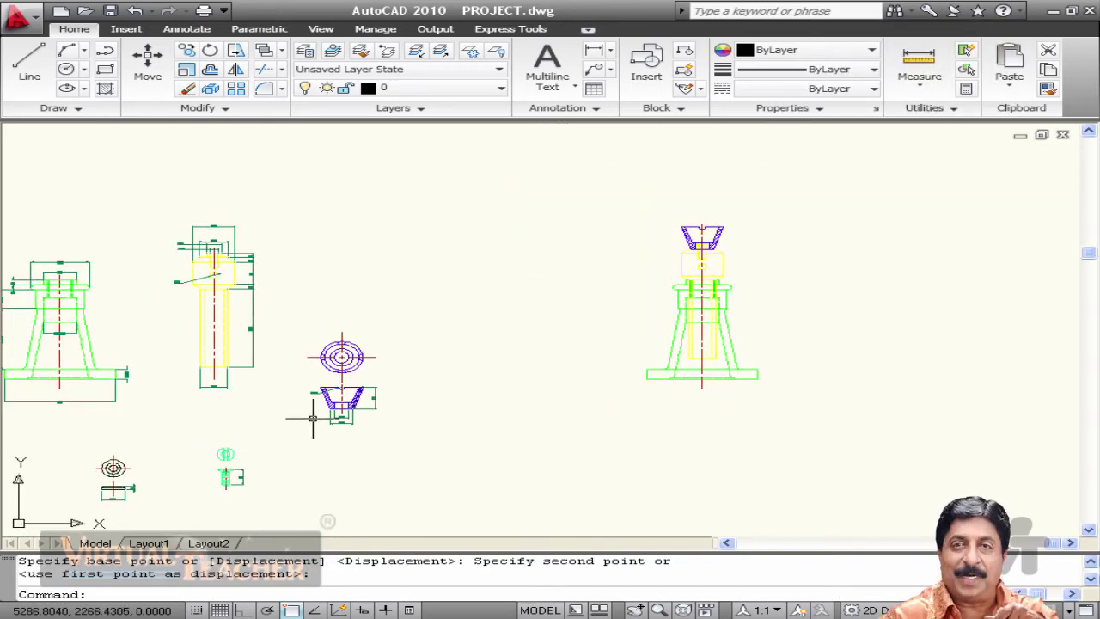
middle_drag(211, 472, 334, 415)
scroll(247, 452, up, 4)
middle_drag(248, 451, 257, 467)
scroll(255, 470, up, 3)
click(353, 419)
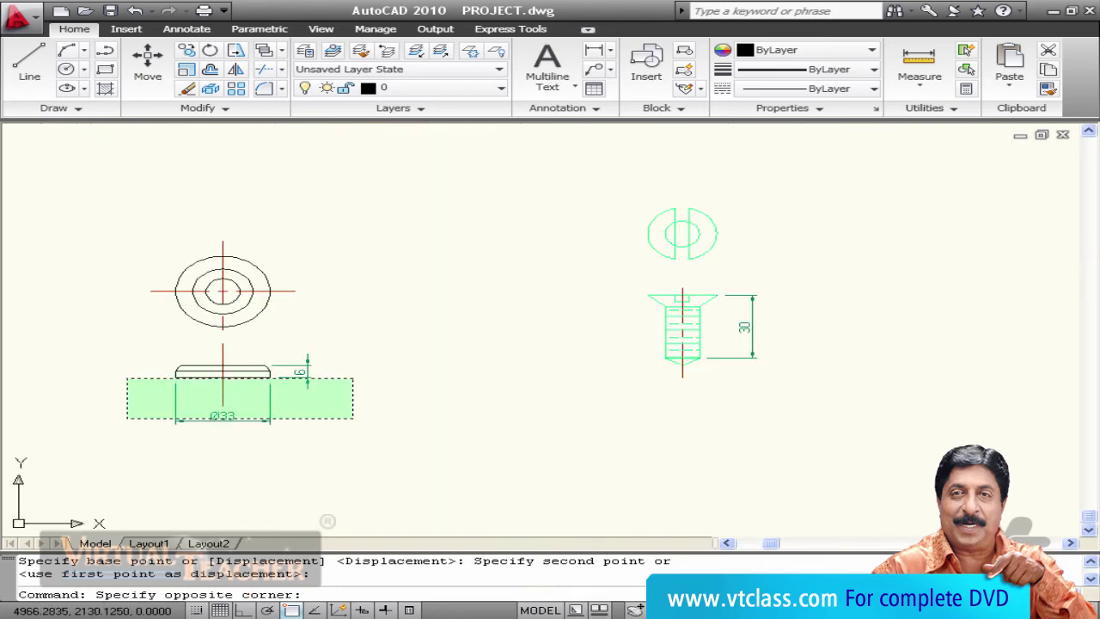
click(126, 361)
text(c)
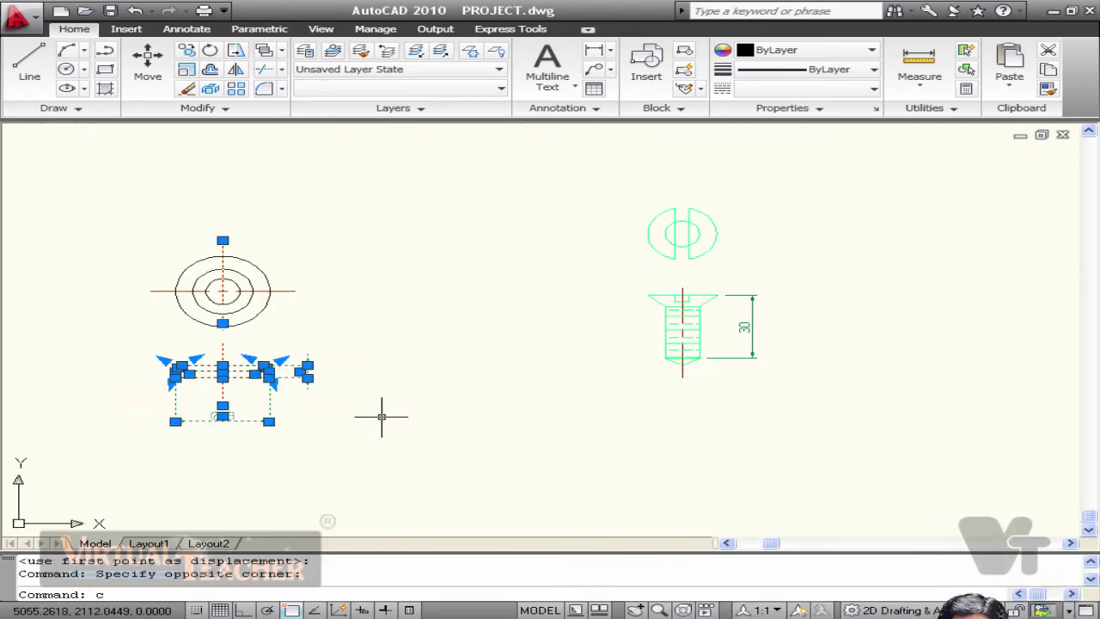
text(o)
key(Return)
click(294, 374)
middle_drag(976, 452, 531, 440)
key(Escape)
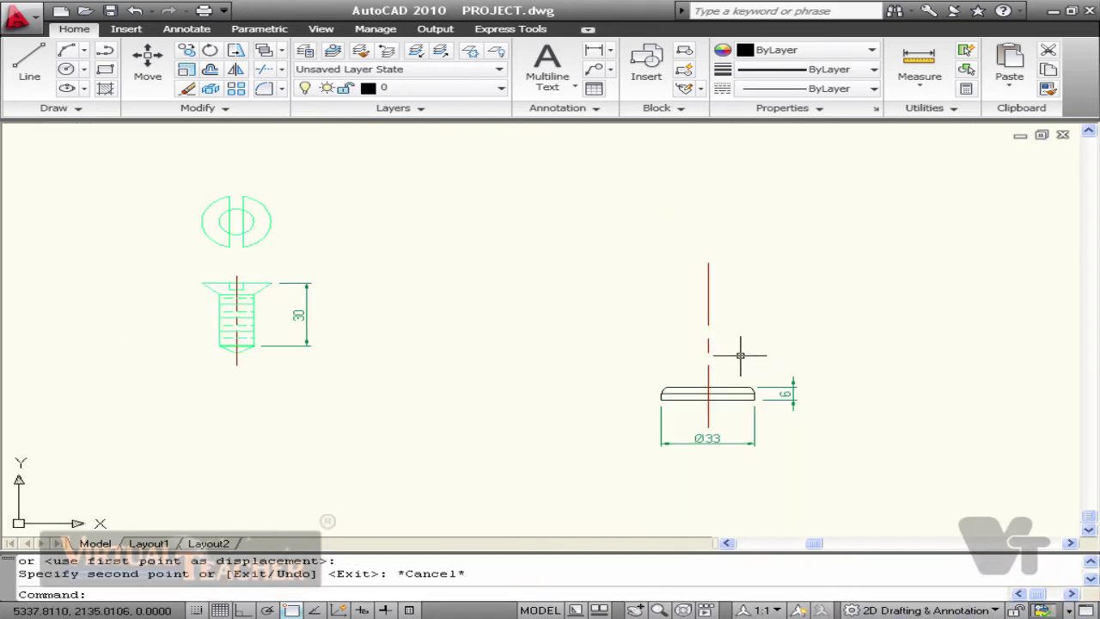
Shorten the copied washer's centreline so its upper end sits just above the washer.
click(708, 348)
click(708, 263)
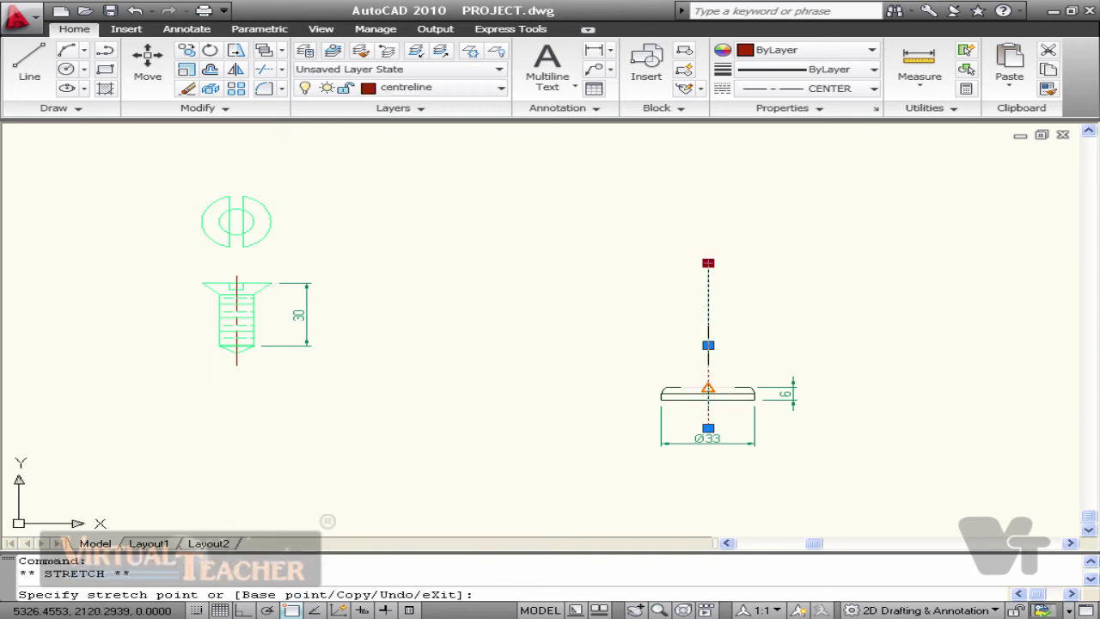
click(708, 371)
key(Escape)
Erase the 6 height and Ø33 diameter dimensions from the copied washer.
click(792, 405)
text(e ERASE 1 found)
click(776, 439)
click(744, 440)
text(e)
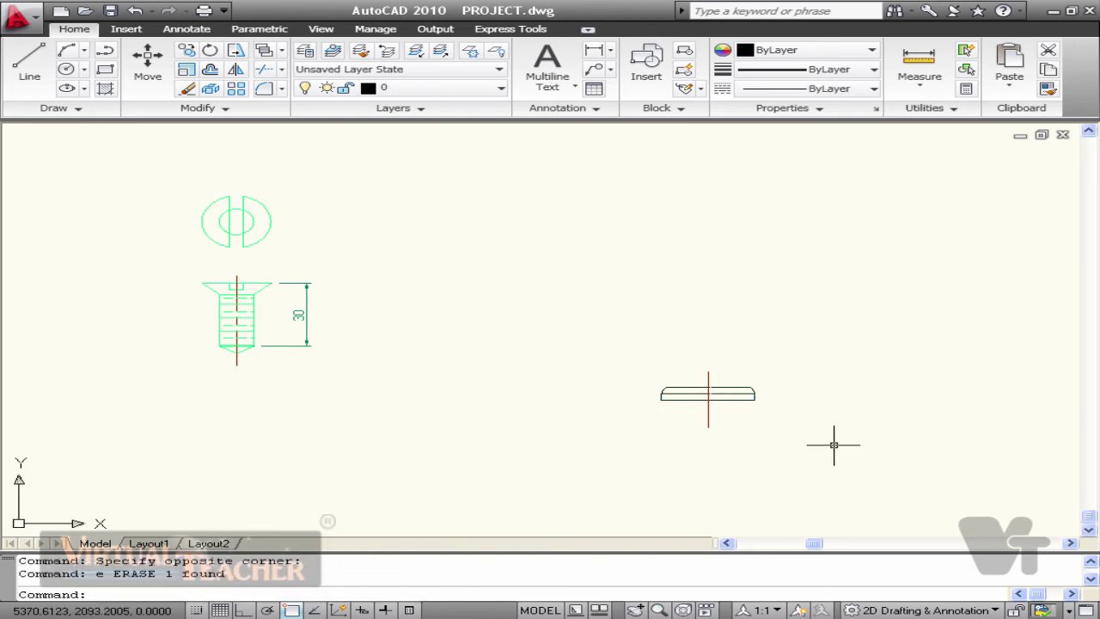
Move the copied washer into the assembly, placing its bottom centre on the midpoint of the cap's inner floor.
click(834, 444)
click(633, 339)
text(m)
key(Return)
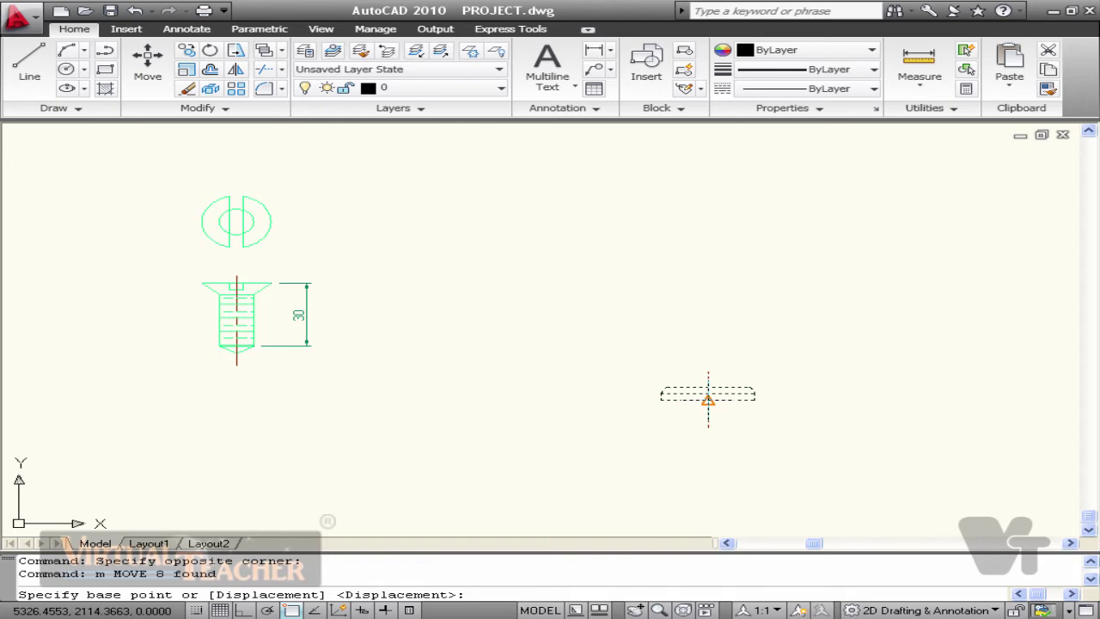
click(708, 400)
scroll(868, 305, down, 3)
scroll(856, 305, up, 8)
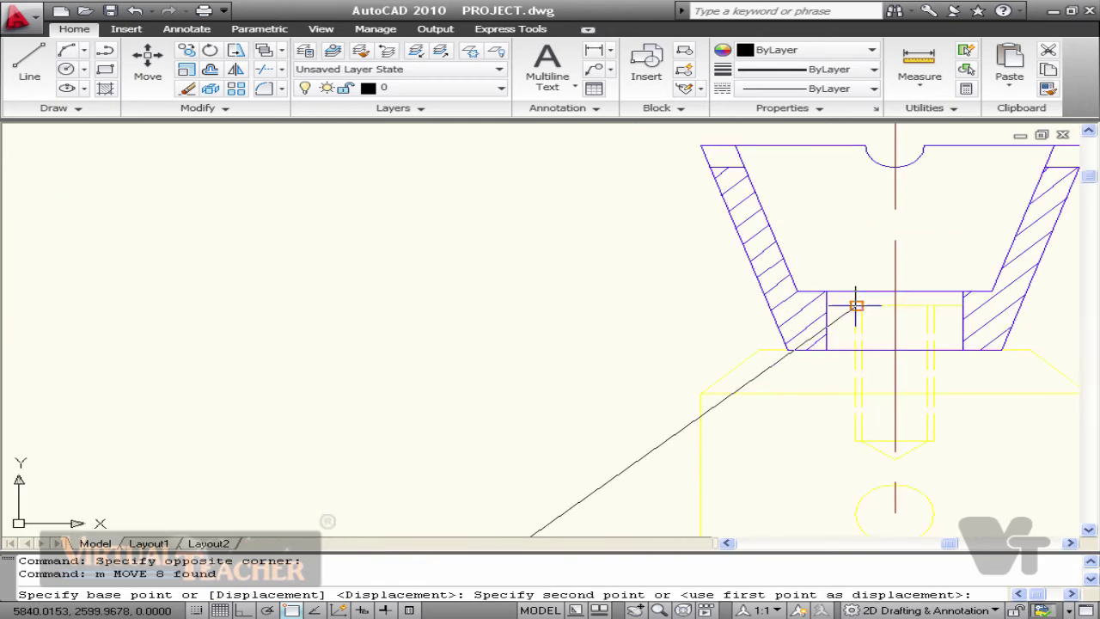
click(895, 293)
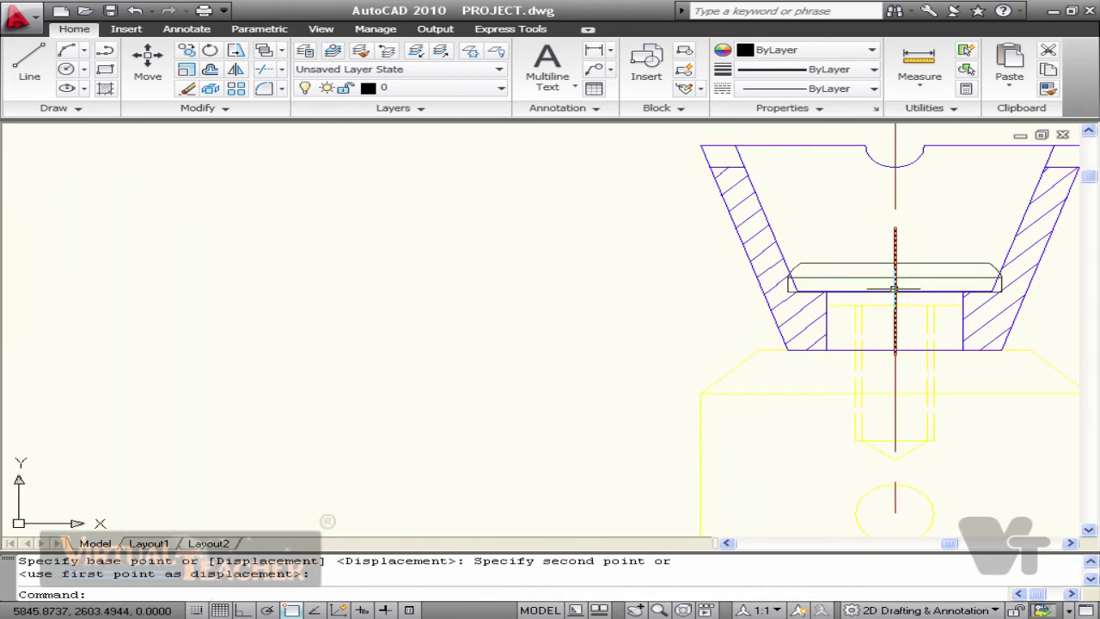
scroll(894, 293, down, 8)
key(Escape)
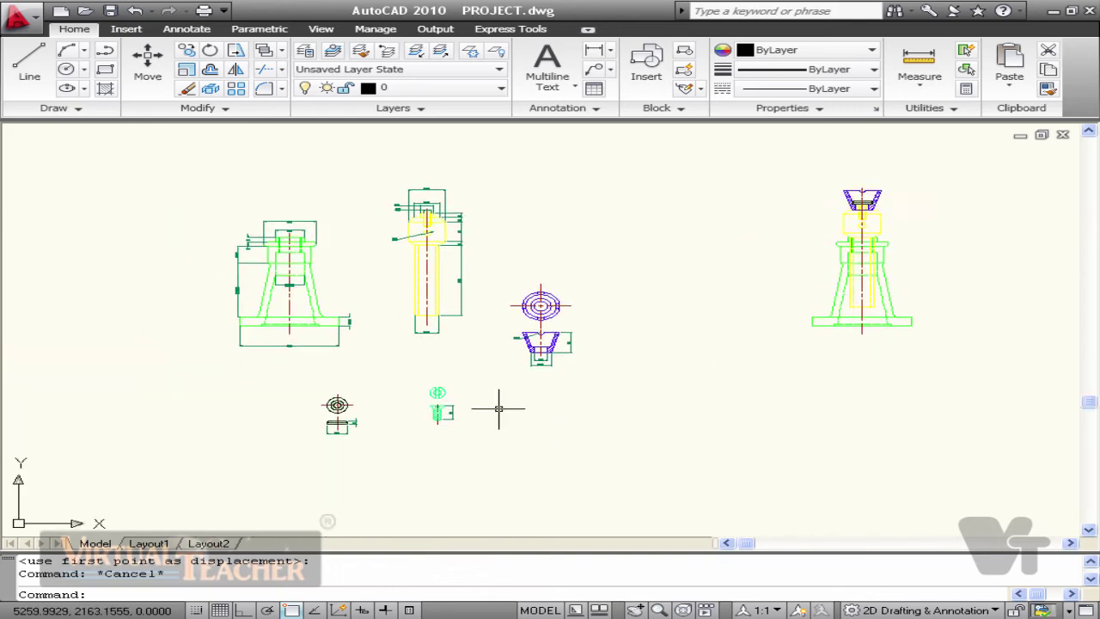
Copy the set screw's front view with its 30 dimension into the empty space beside the original.
scroll(442, 439, up, 6)
click(446, 445)
click(300, 401)
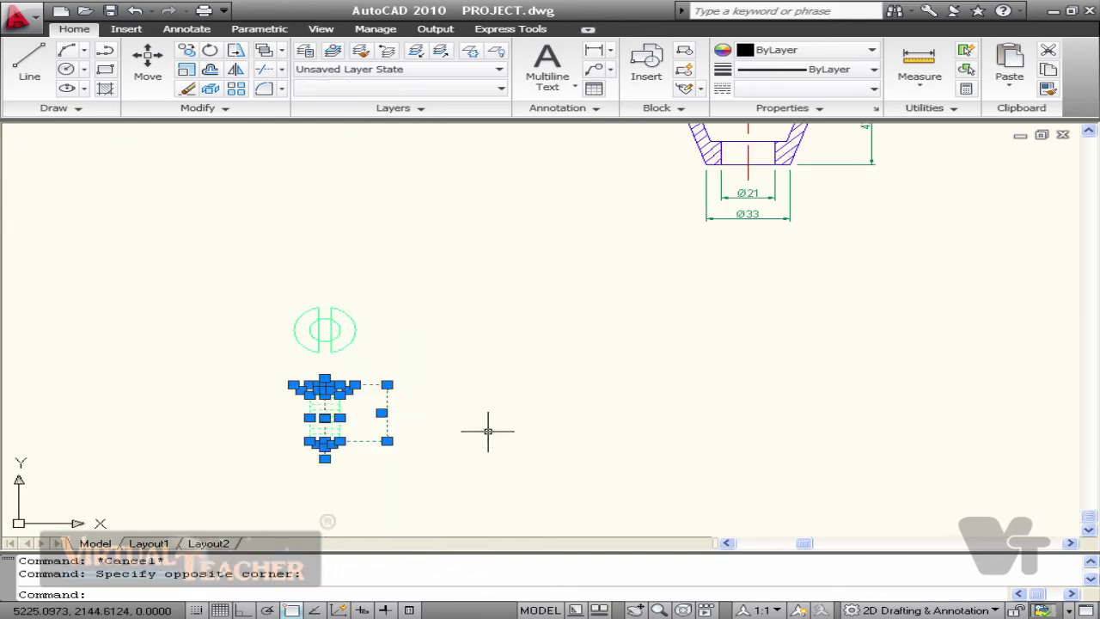
key(space)
click(427, 415)
click(913, 416)
key(Escape)
Erase the 30 length dimension from the copied set screw.
scroll(896, 421, up, 3)
click(896, 415)
click(851, 407)
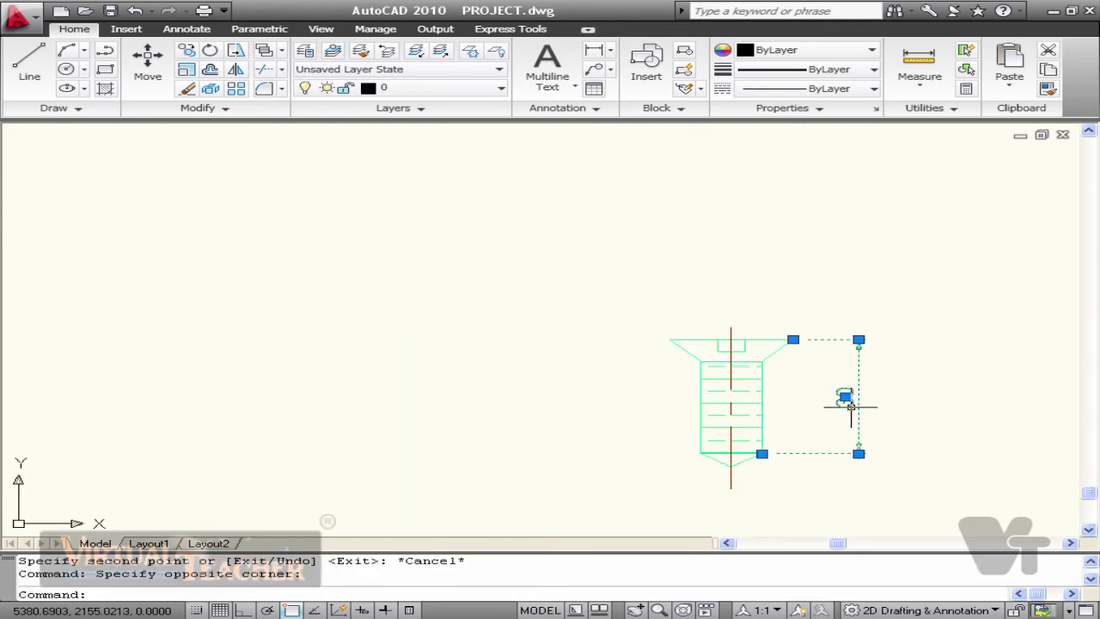
text(e ERASE 1 found)
Move the copied set screw into the assembly, seating the underside centre of its head on the washer's top centre.
click(590, 518)
key(m)
key(Return)
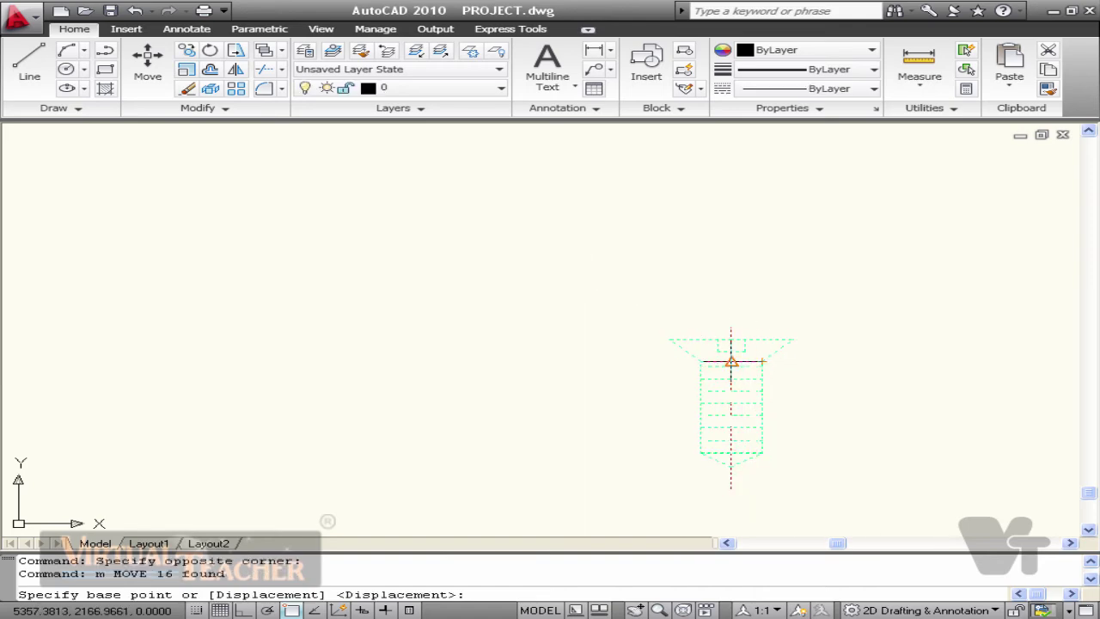
click(731, 339)
scroll(969, 305, down, 4)
middle_drag(999, 281, 610, 455)
middle_drag(860, 197, 590, 429)
scroll(769, 332, down, 5)
middle_drag(897, 314, 693, 388)
scroll(768, 242, up, 5)
scroll(703, 490, up, 5)
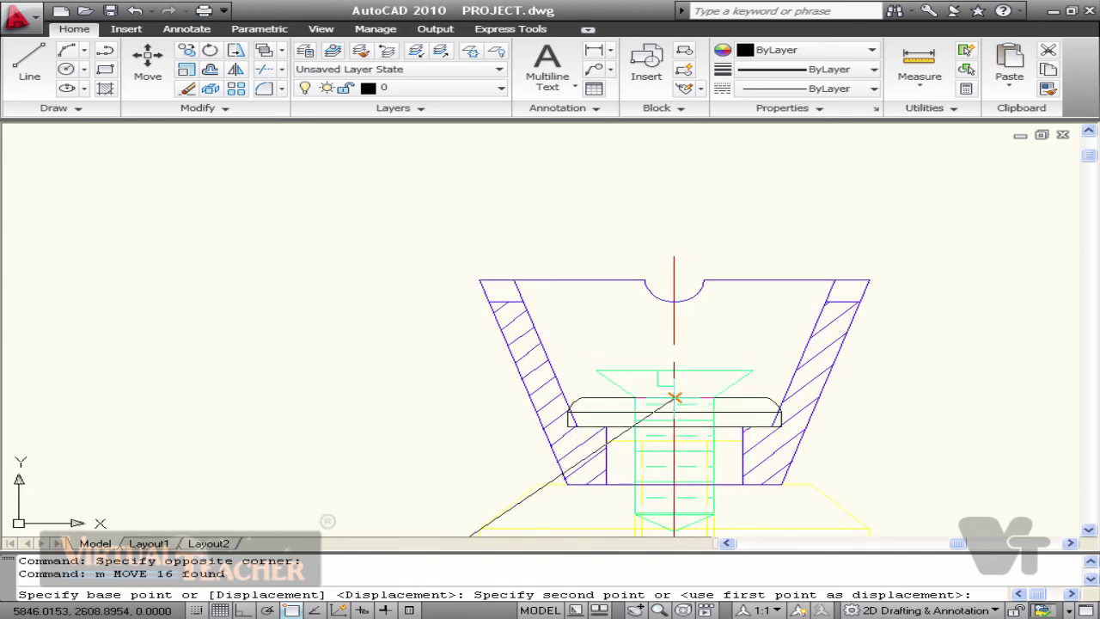
click(675, 397)
scroll(678, 397, down, 2)
middle_drag(716, 398, 648, 364)
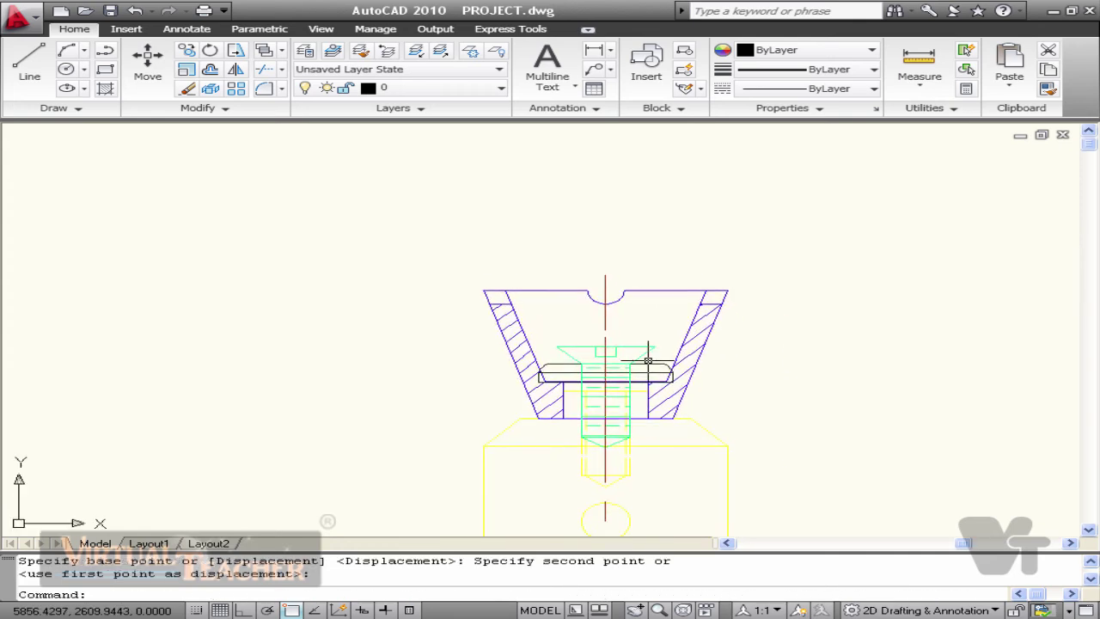
Add a multileader labelled BODY pointing to the tapered outer edge on the right of the assembled body.
scroll(698, 381, down, 2)
middle_drag(820, 402, 591, 334)
scroll(568, 364, down, 2)
mouse_move(568, 364)
middle_down()
mouse_move(552, 357)
mouse_move(511, 255)
middle_up()
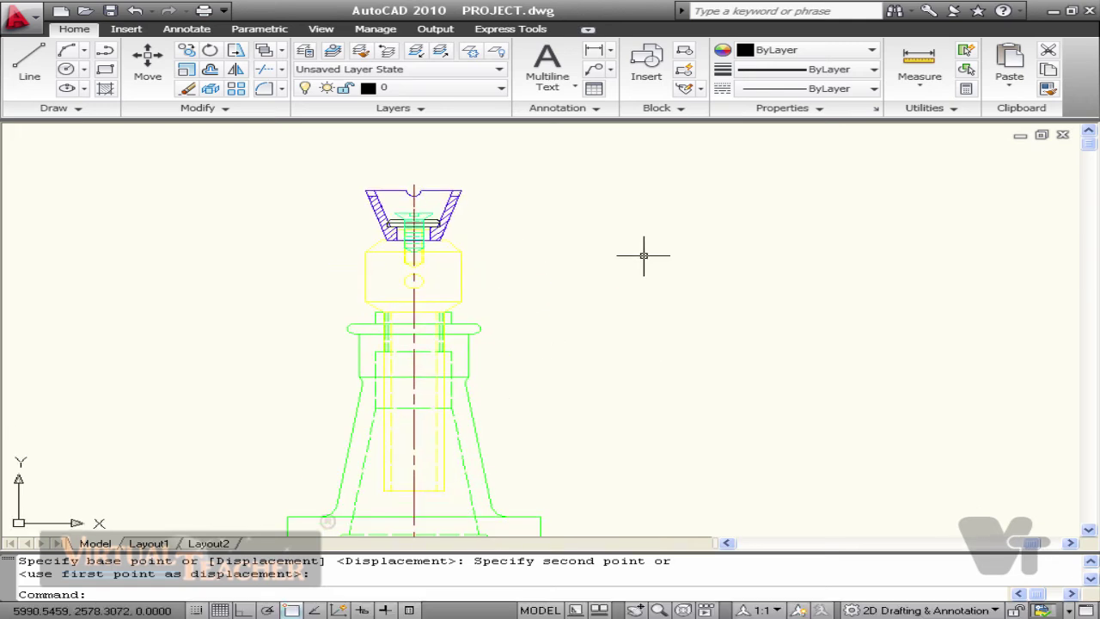
mouse_move(696, 189)
middle_down()
mouse_move(685, 231)
mouse_move(675, 171)
middle_up()
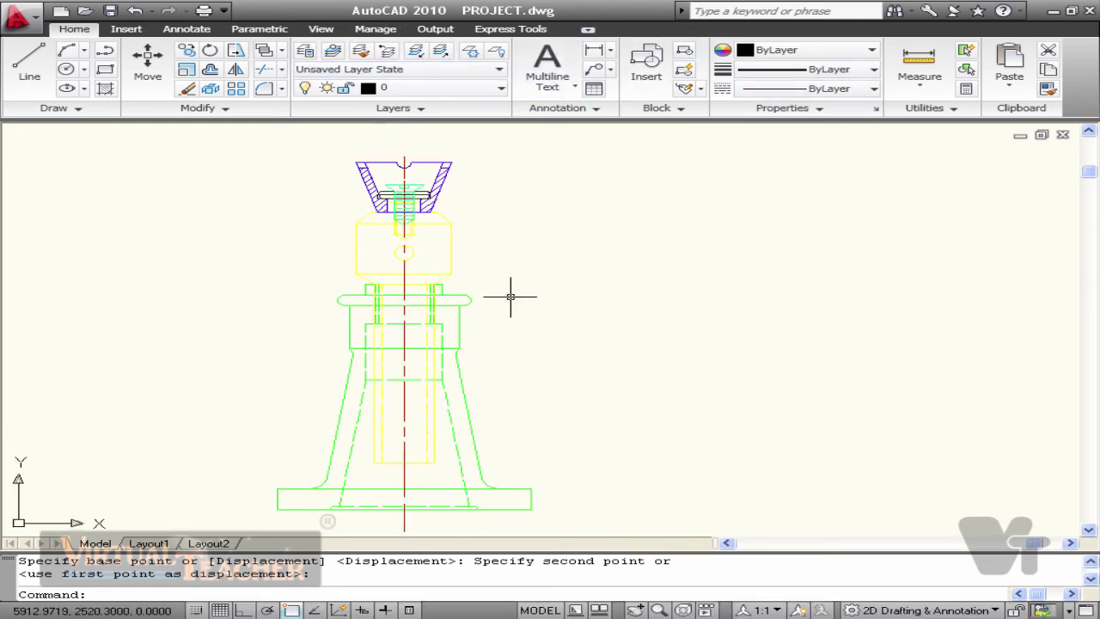
middle_drag(512, 364, 572, 337)
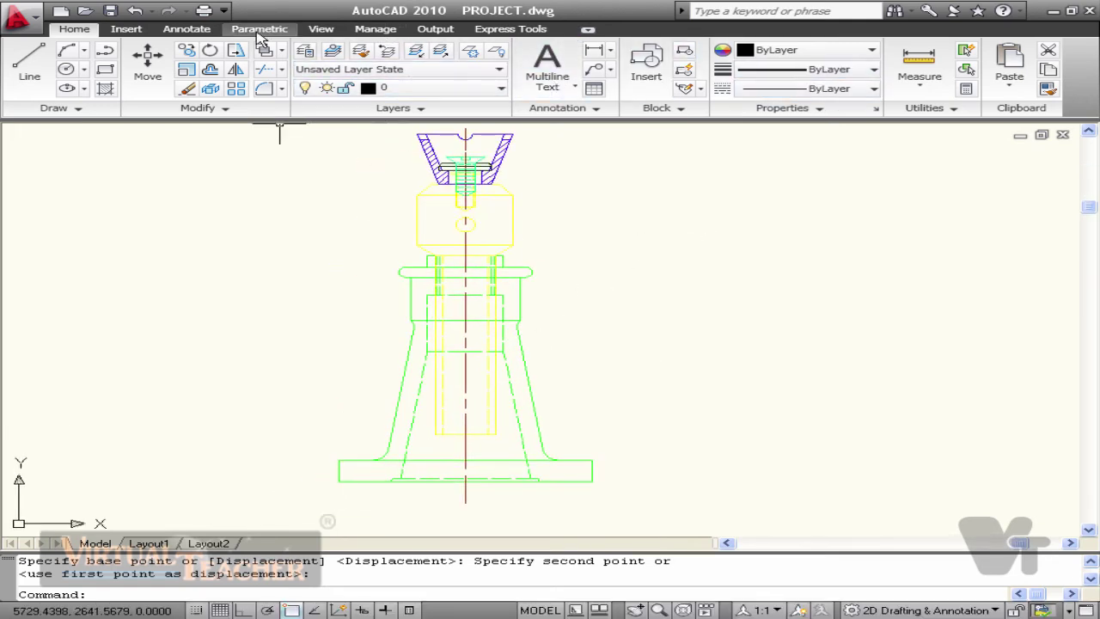
click(187, 29)
click(662, 65)
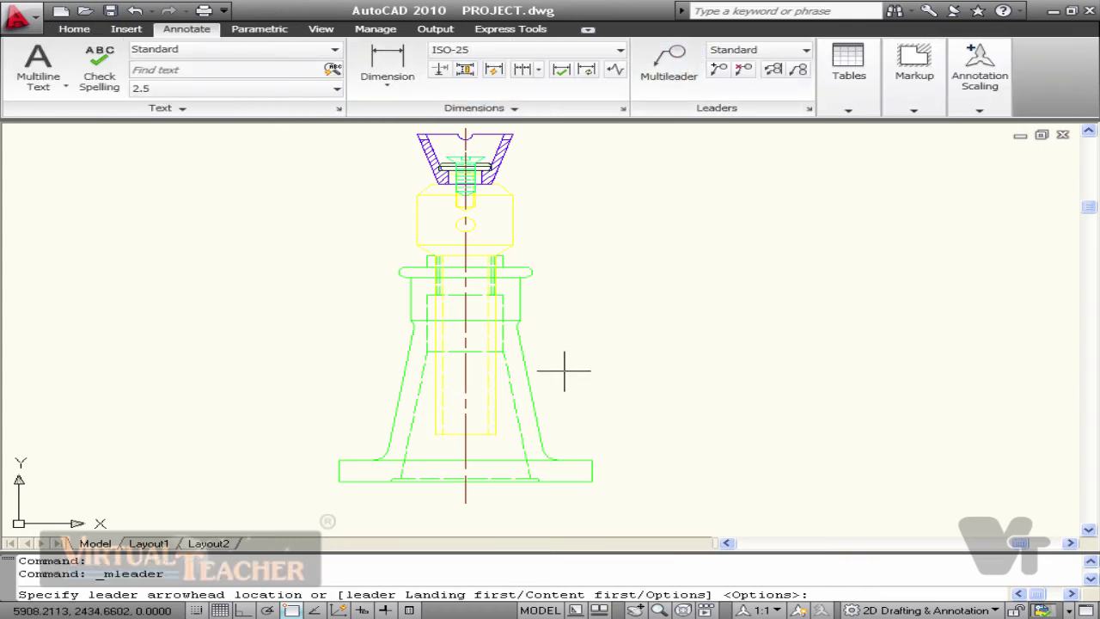
scroll(564, 371, up, 3)
click(493, 407)
click(640, 345)
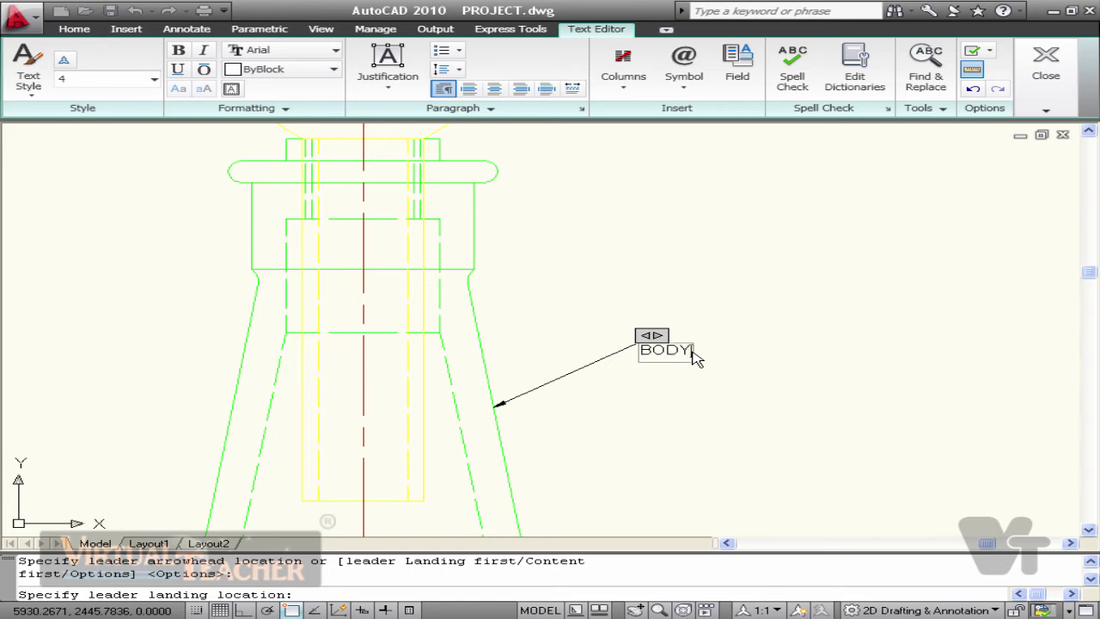
click(691, 389)
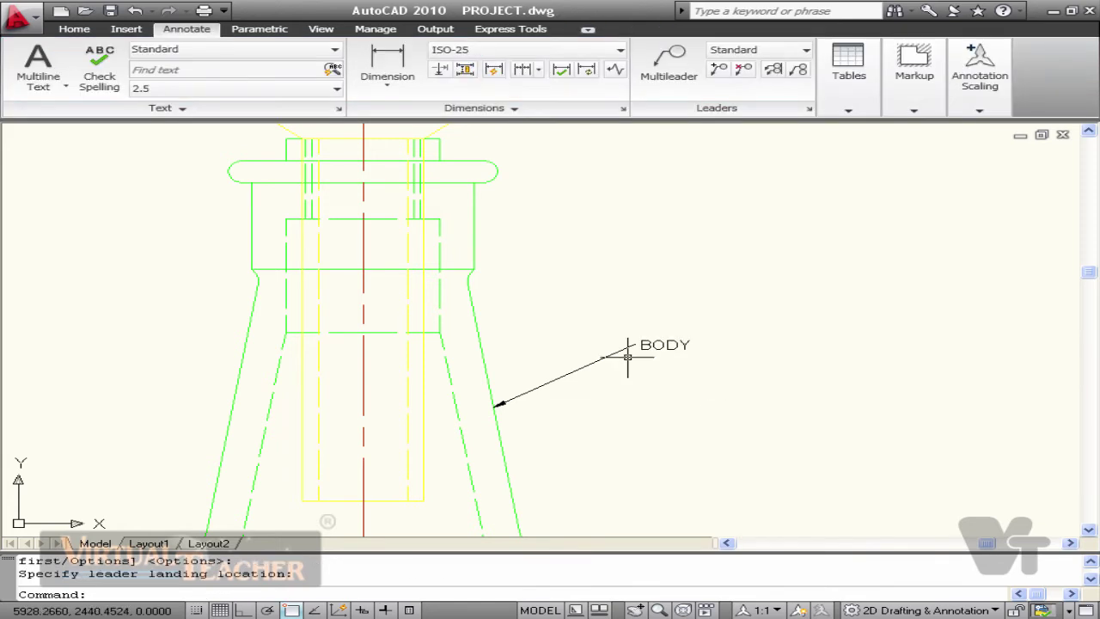
Add a multileader labelled SCREW pointing to the right edge of the yellow screw head.
key(Return)
middle_drag(535, 244, 541, 437)
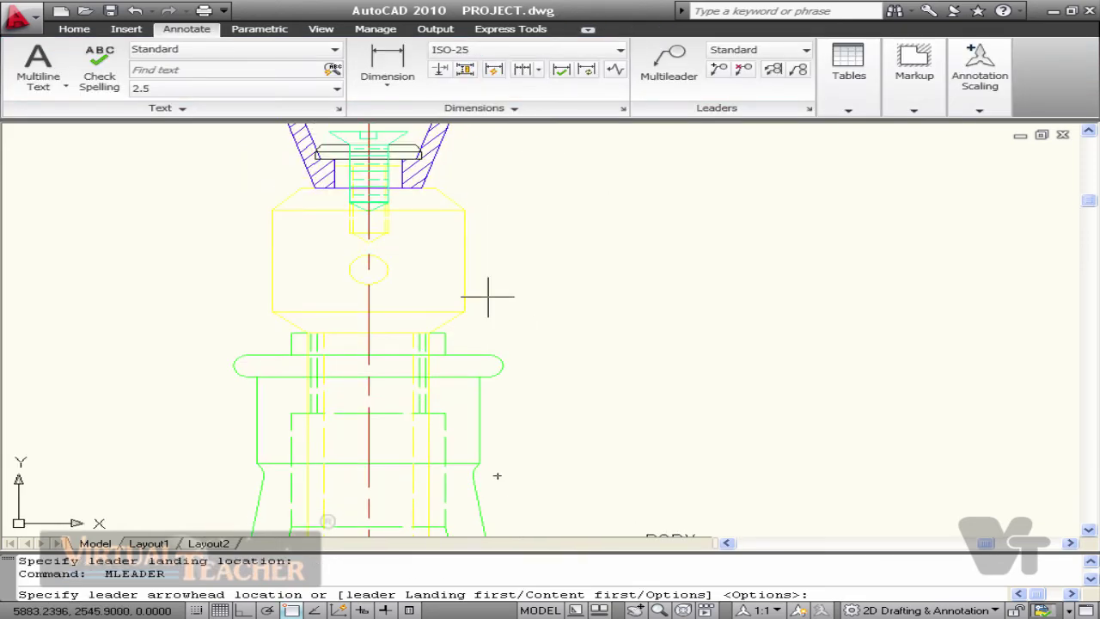
click(464, 288)
click(668, 210)
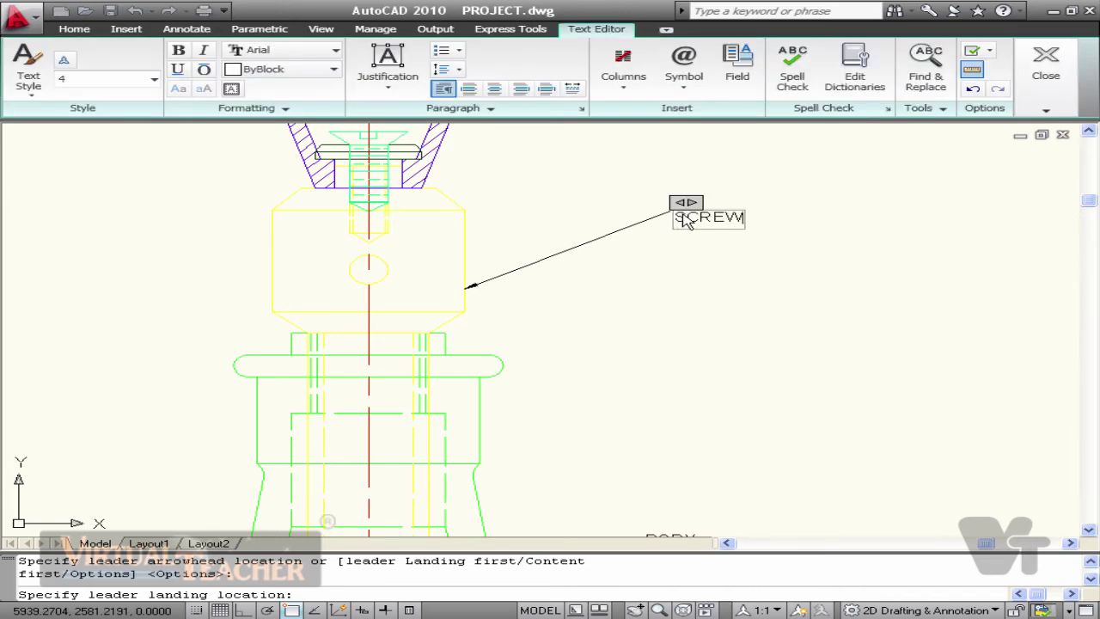
click(668, 209)
Add a multileader labelled CAP pointing to the outer slanted wall of the cap.
mouse_move(667, 209)
middle_down()
mouse_move(670, 266)
mouse_move(643, 368)
middle_up()
key(Return)
click(427, 332)
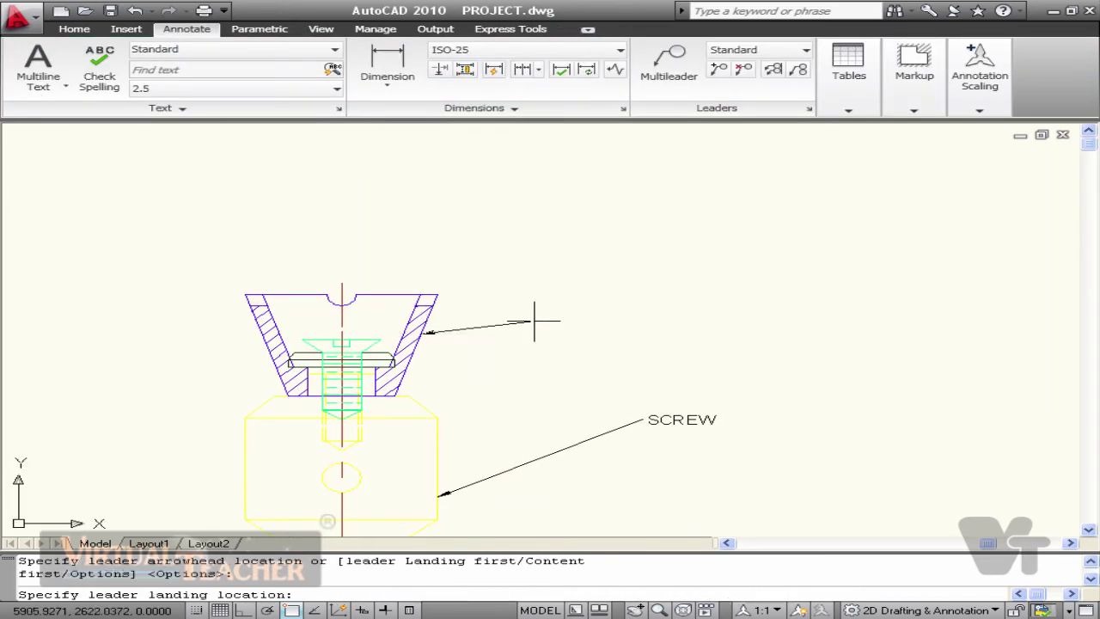
click(620, 291)
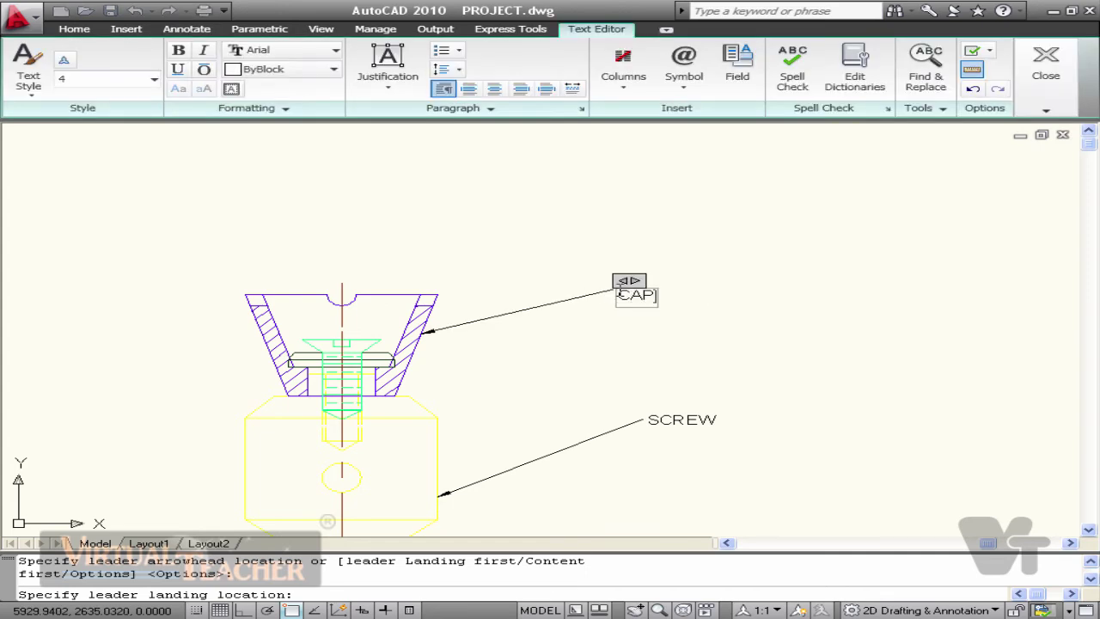
click(620, 293)
Add a multileader labelled WASHER pointing to the right edge of the washer inside the cap.
key(Return)
scroll(394, 378, up, 3)
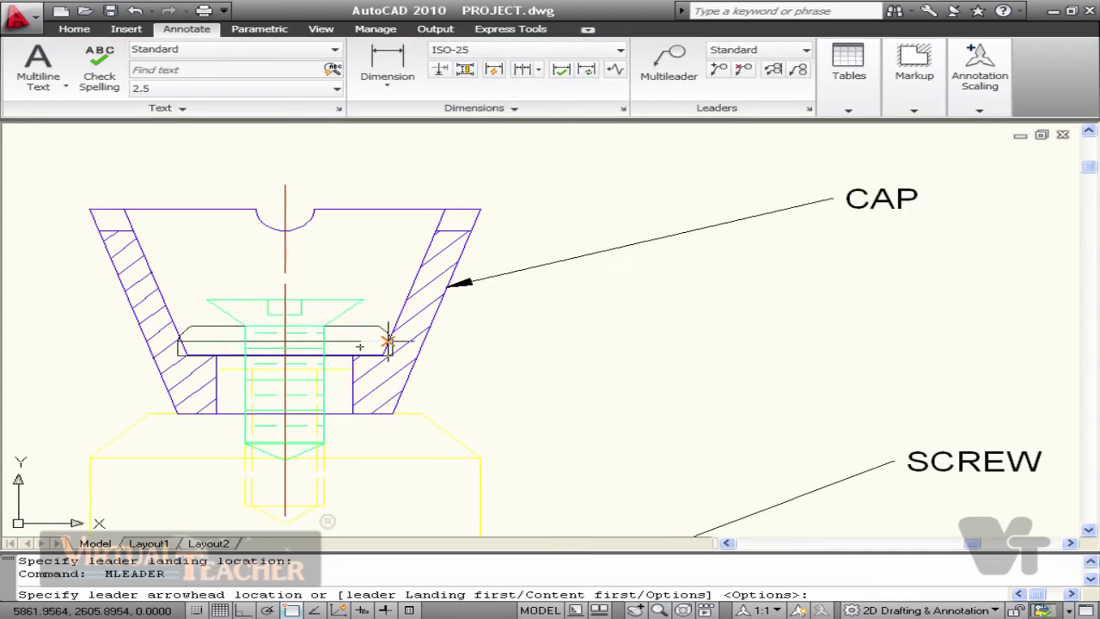
click(388, 342)
click(747, 409)
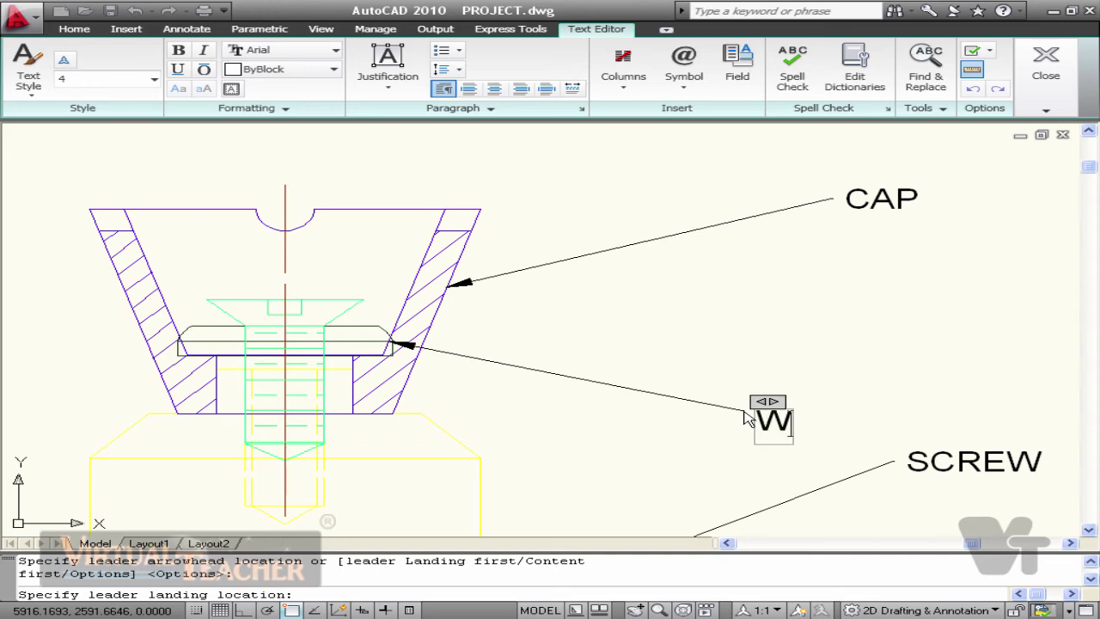
click(747, 418)
Add a multileader labelled SET SCREW pointing to the right corner of the countersunk screw head.
key(Return)
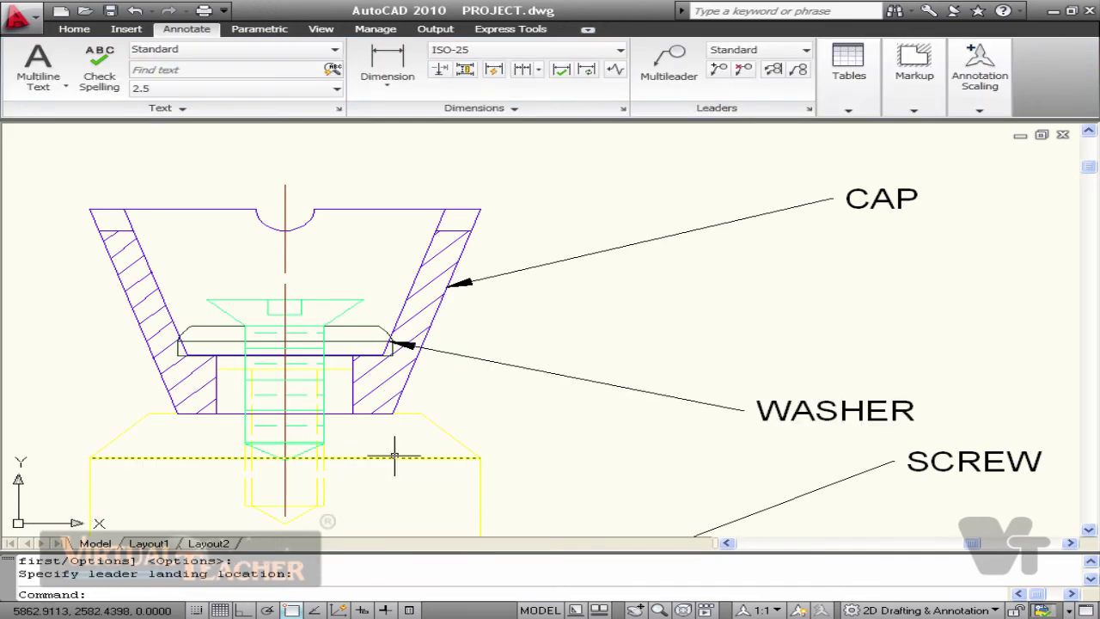
click(363, 299)
middle_drag(601, 159, 572, 246)
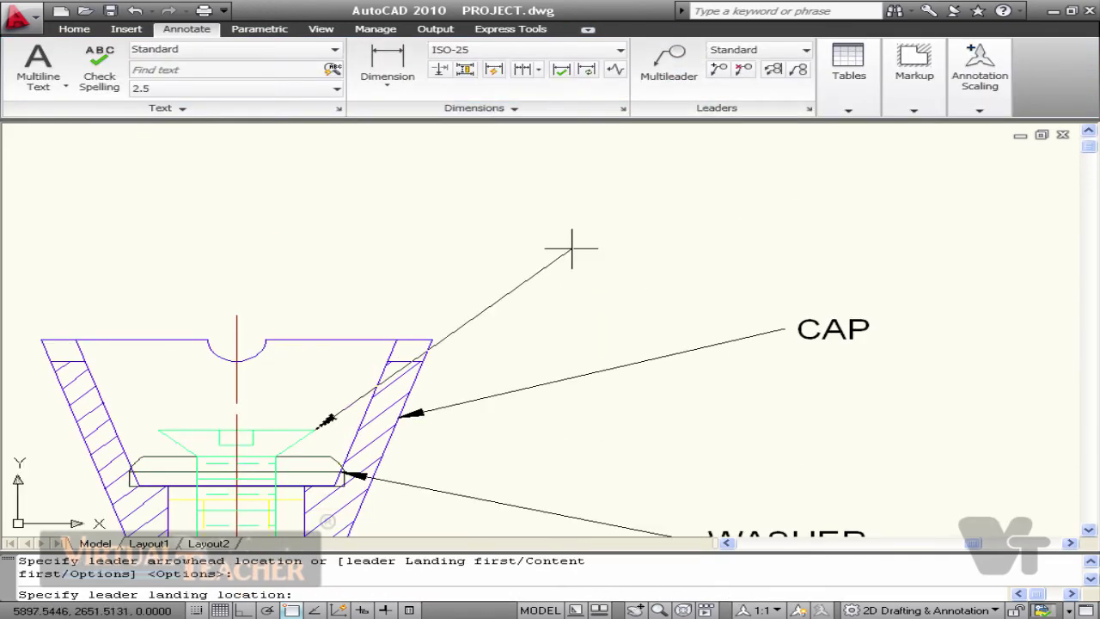
click(693, 222)
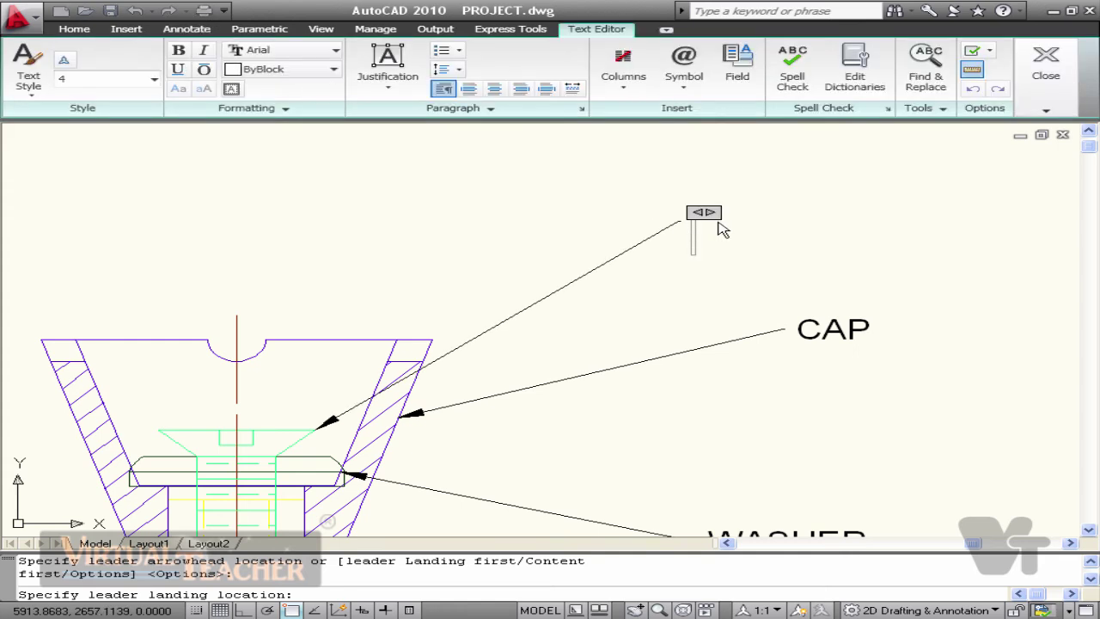
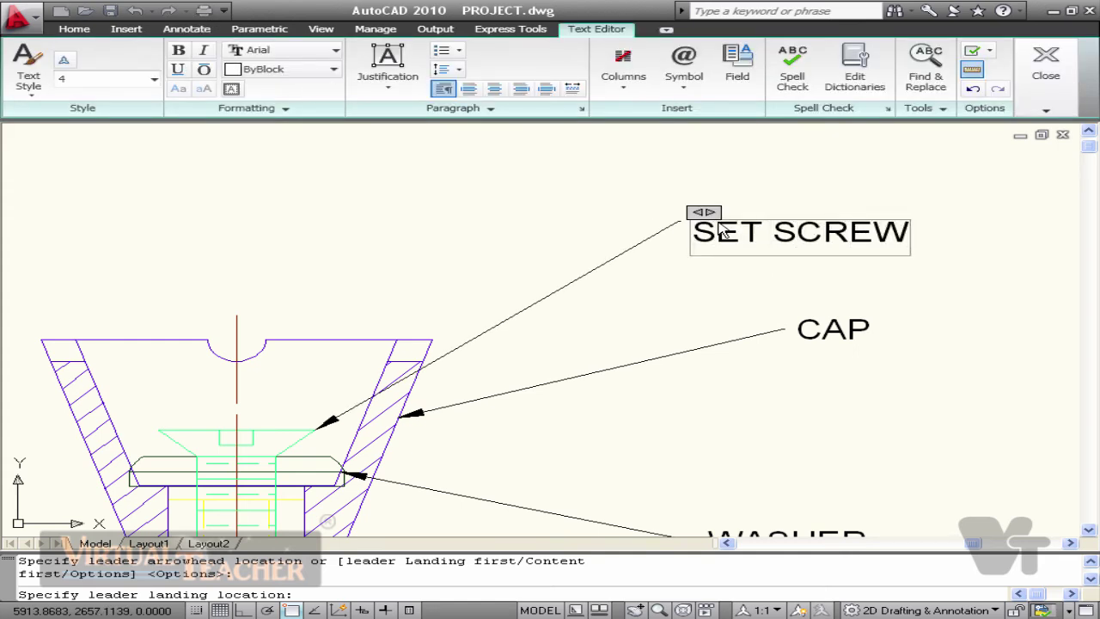
click(662, 221)
scroll(830, 309, down, 6)
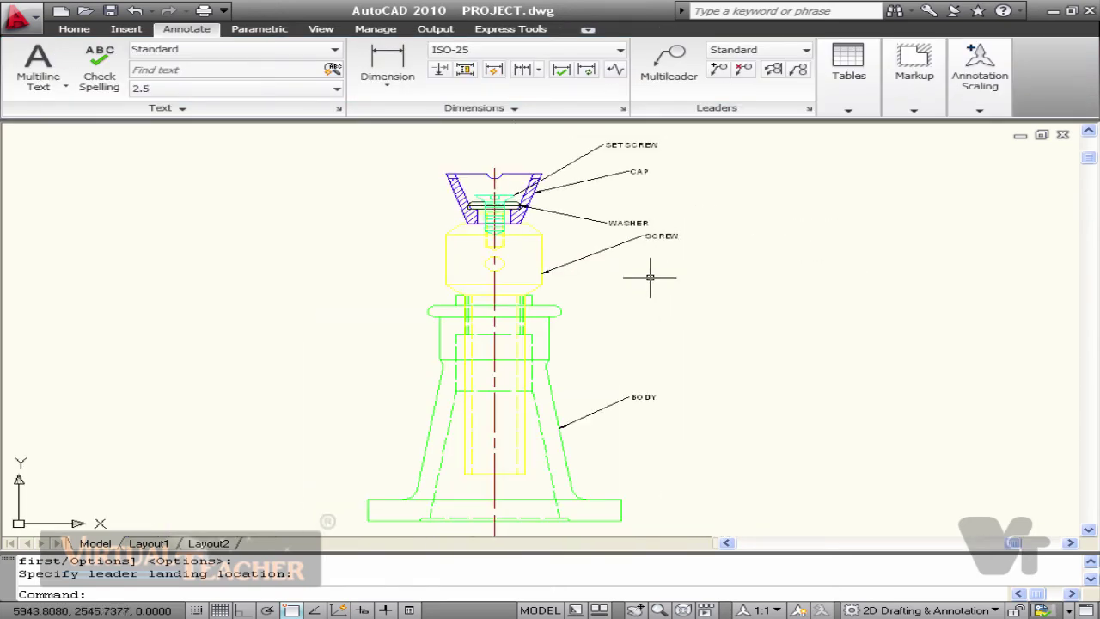
Reposition the WASHER multileader's label so it sits slightly above the level of its arrowhead, beside the cap.
middle_drag(625, 215, 627, 312)
scroll(627, 306, up, 4)
click(615, 344)
click(596, 317)
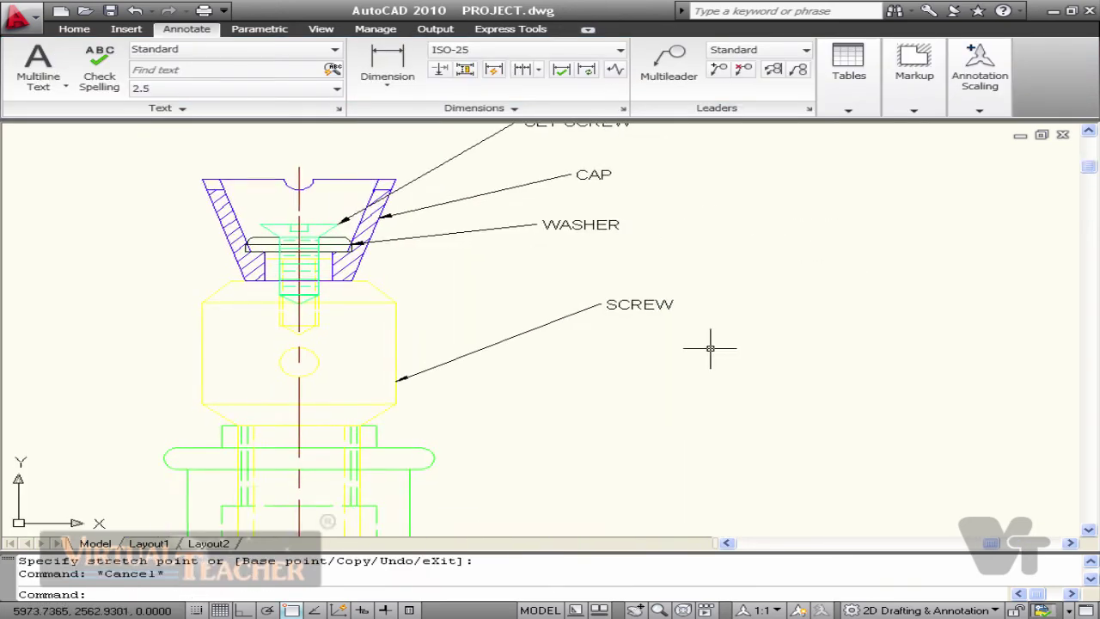
Insert a table with 5 columns and 2 data rows beside the assembly view, titled BOM FOR SET SCREW.
scroll(710, 348, down, 5)
scroll(644, 381, up, 3)
click(848, 95)
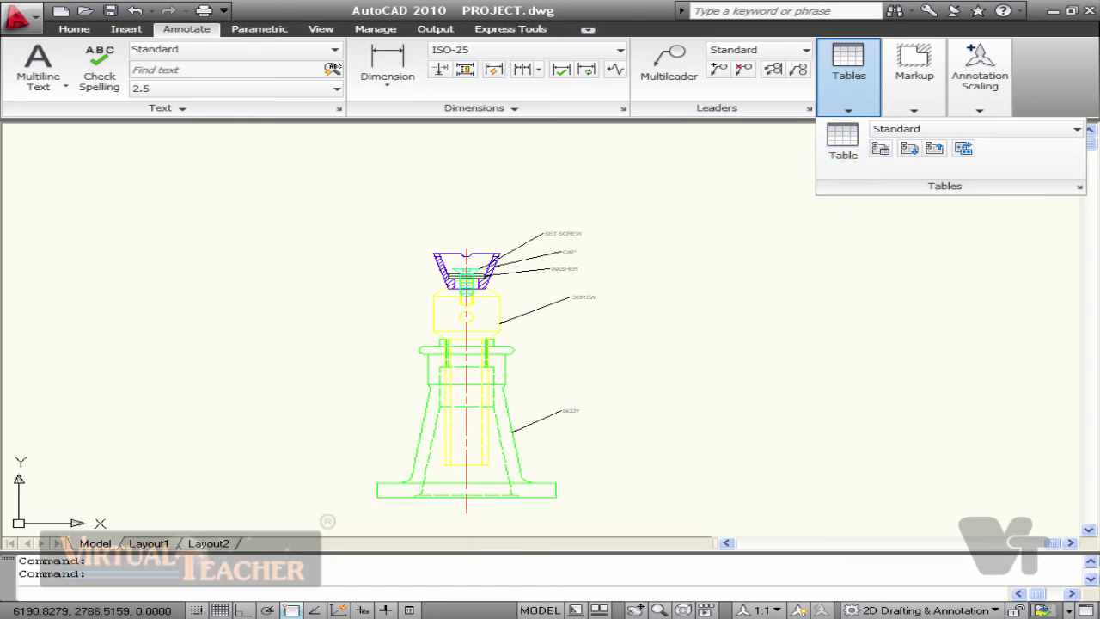
click(842, 139)
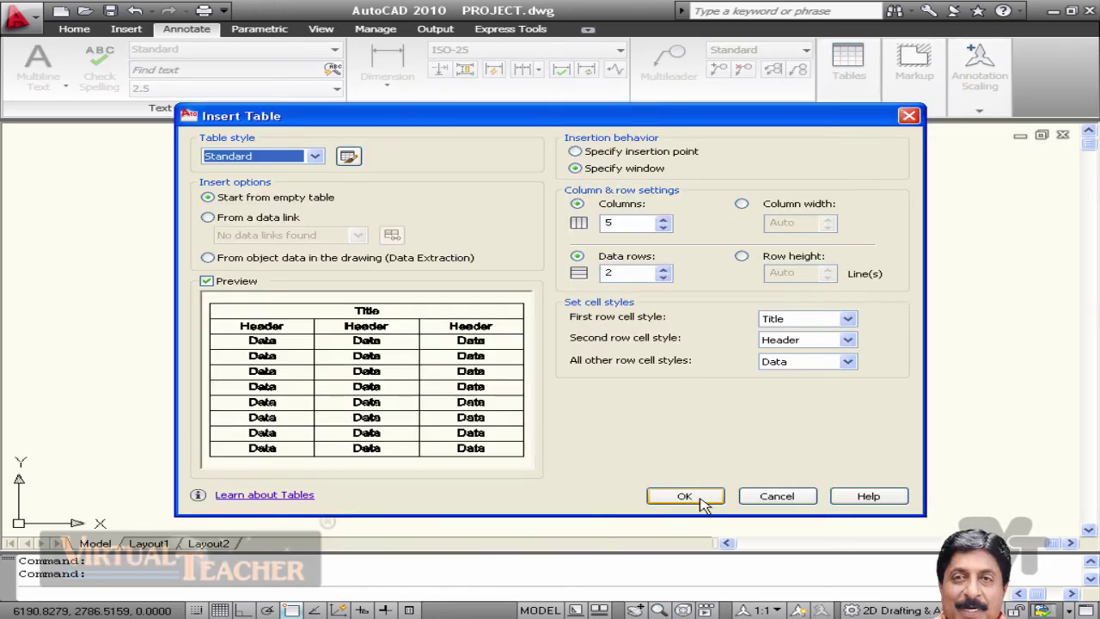
click(684, 496)
click(371, 361)
click(754, 480)
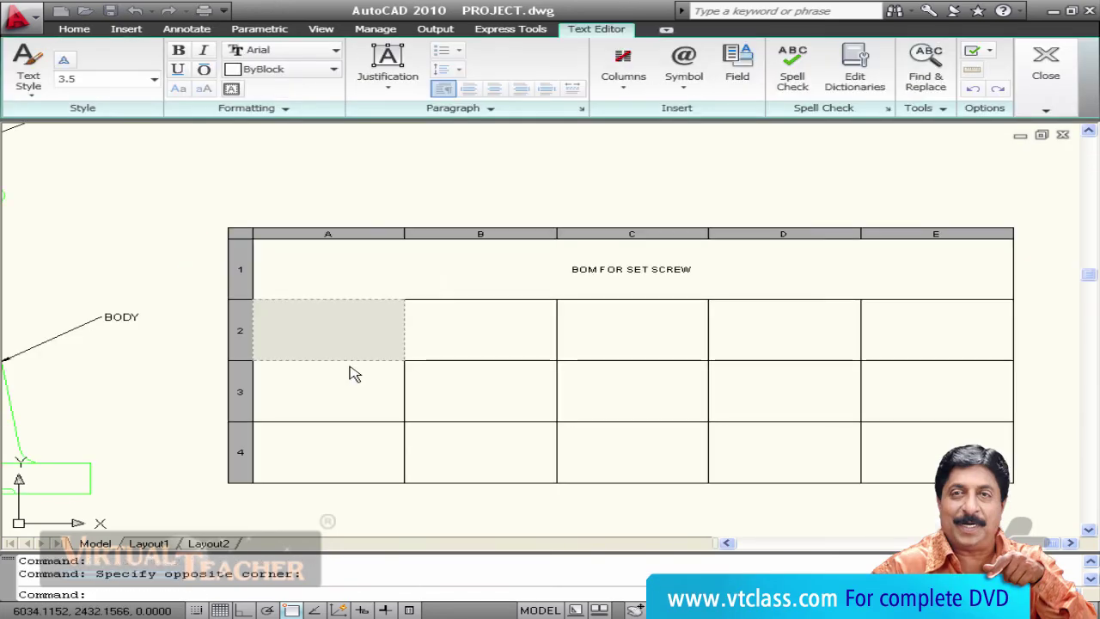
Fill the table's header row with S.NO, PART NAME, DESCRIPTION and QTY.
text(S.NO)
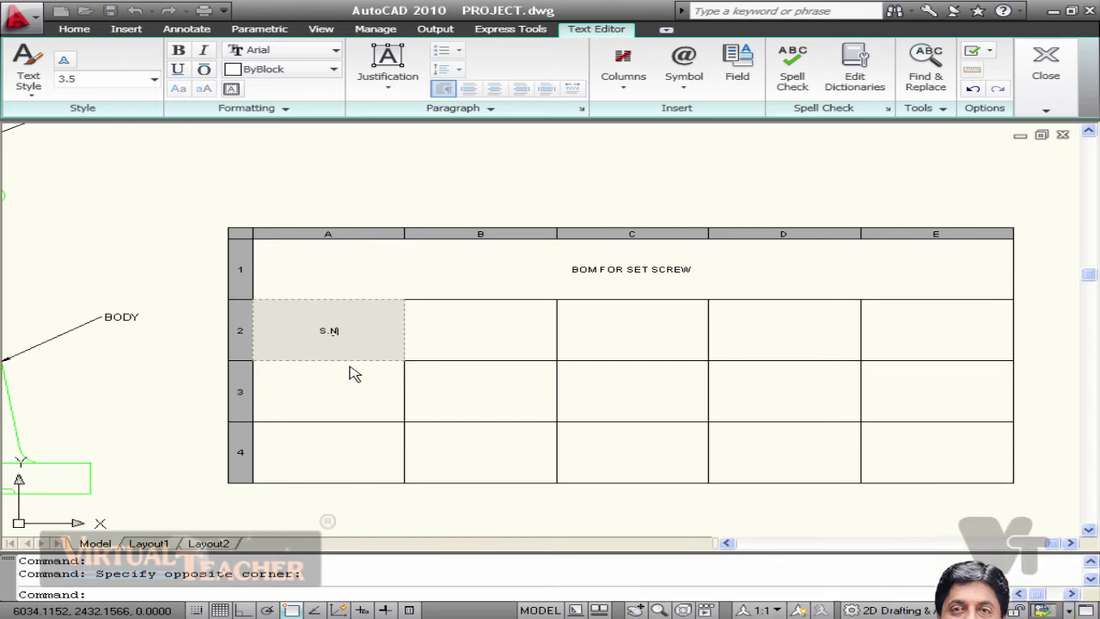
key(Tab)
text(PART)
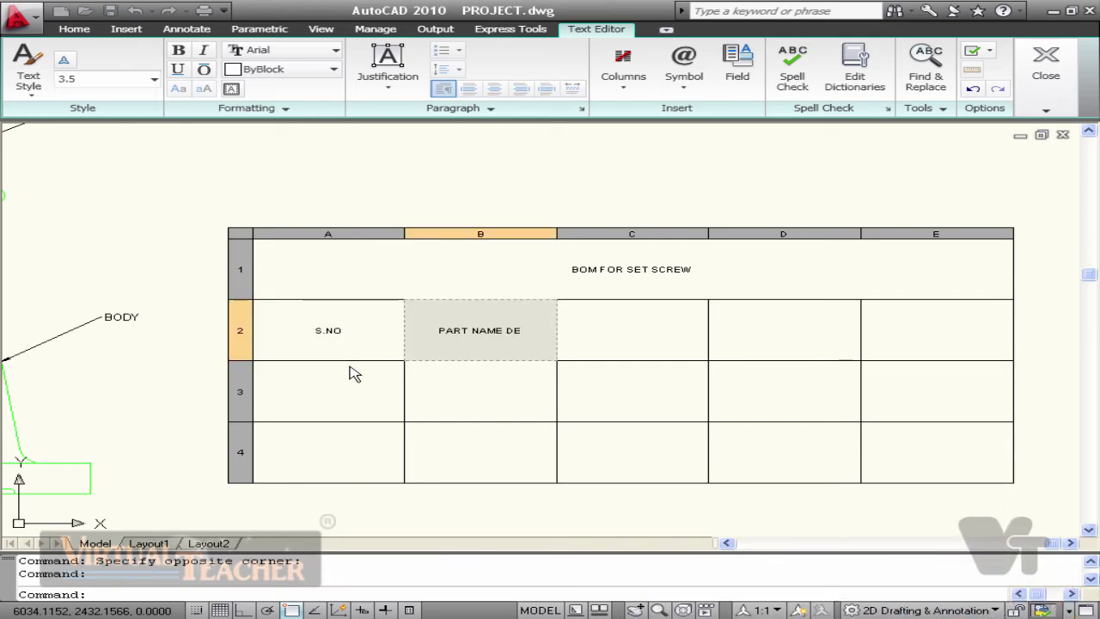
key(Tab)
text(DESCRIPTION)
key(Tab)
text(QTY)
Delete the empty column E from the BOM table.
click(943, 238)
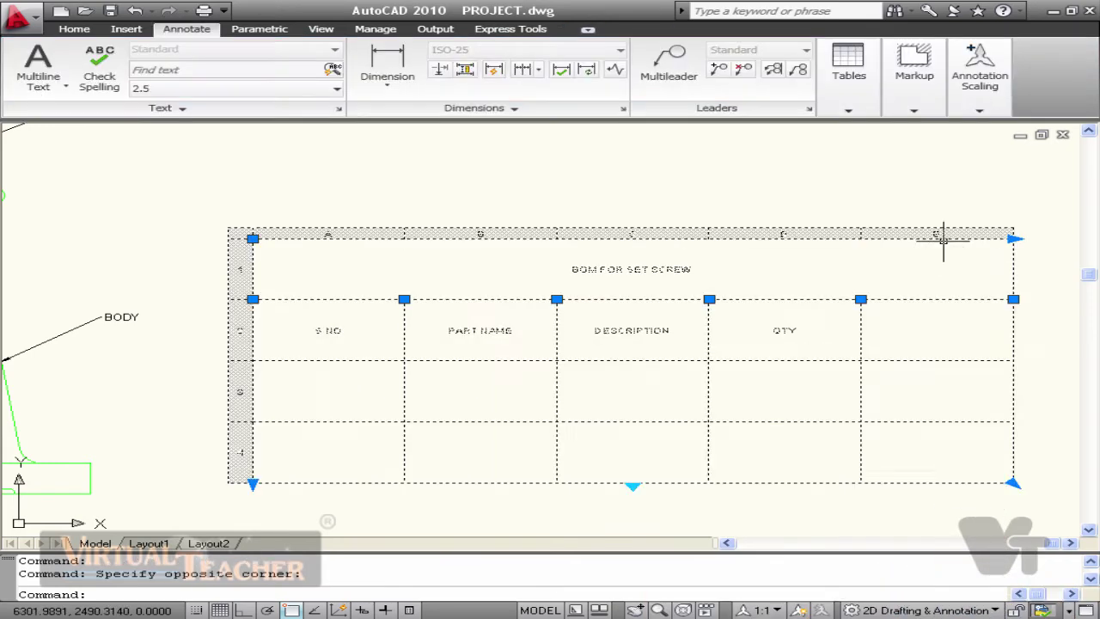
click(940, 233)
right_click(939, 233)
click(825, 277)
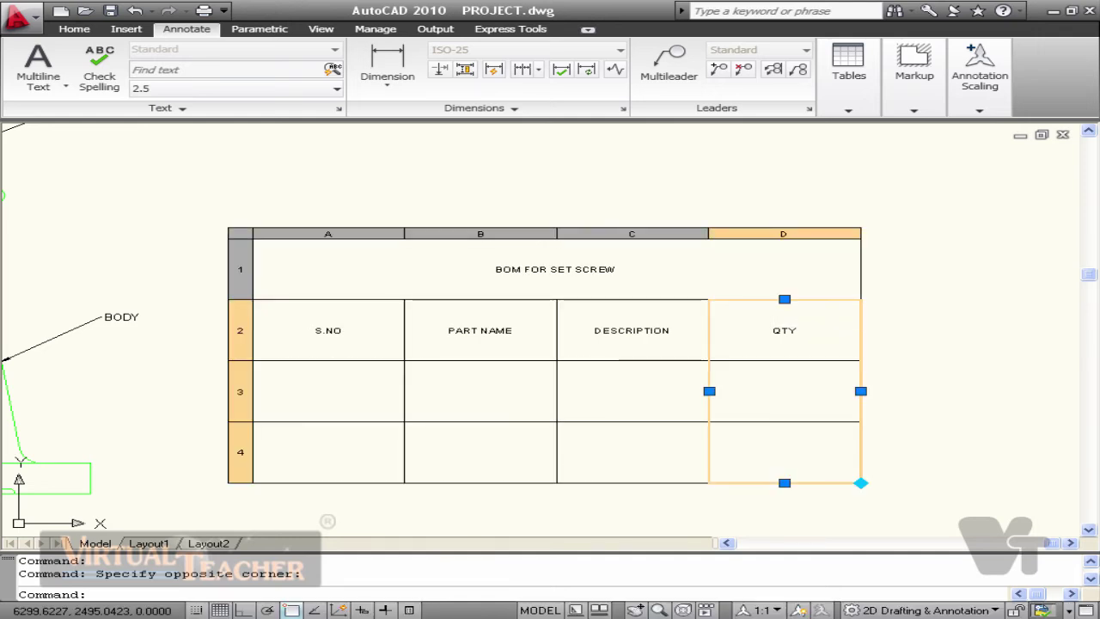
key(Escape)
Fill the first data row of the BOM with 1, BODY, C.I and quantity 1.
double_click(340, 389)
text(1)
key(Tab)
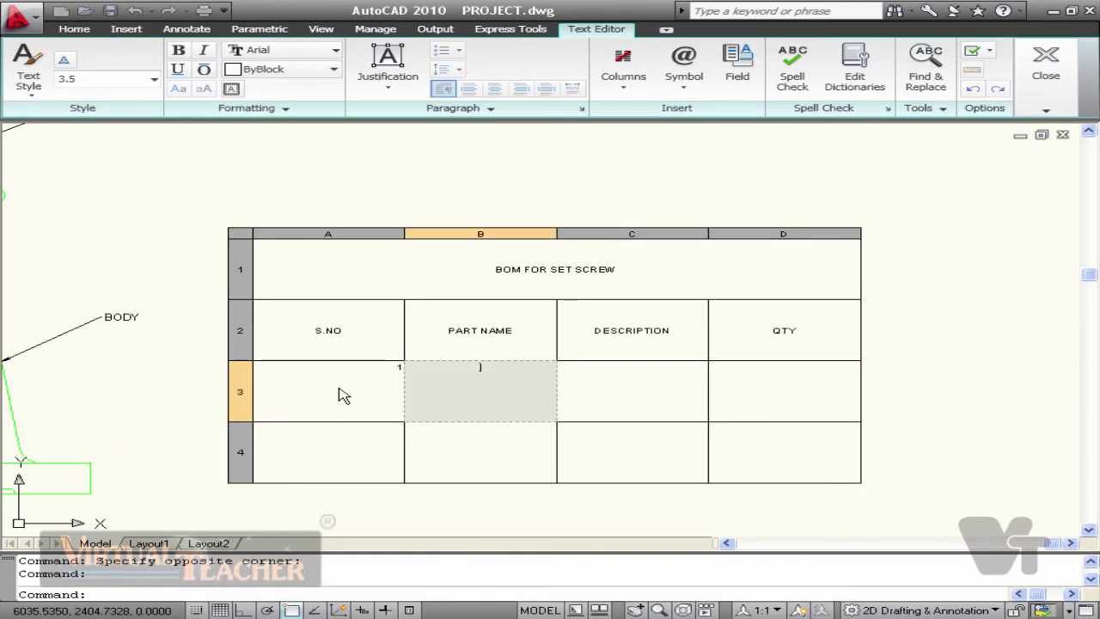
text(BODY)
key(Tab)
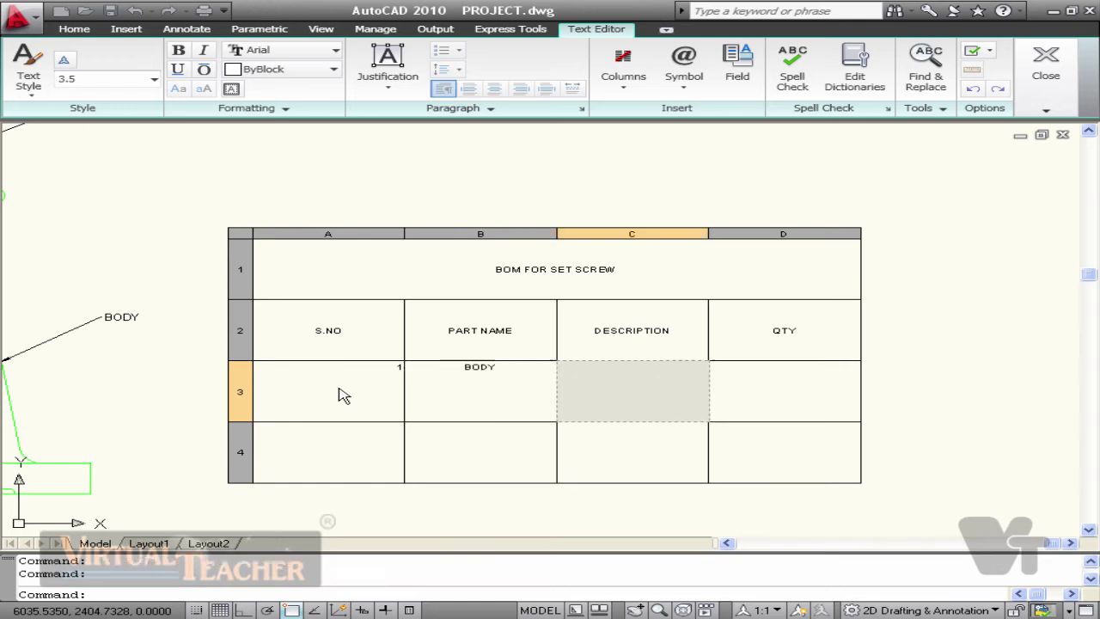
text(C.I)
key(Tab)
text(1)
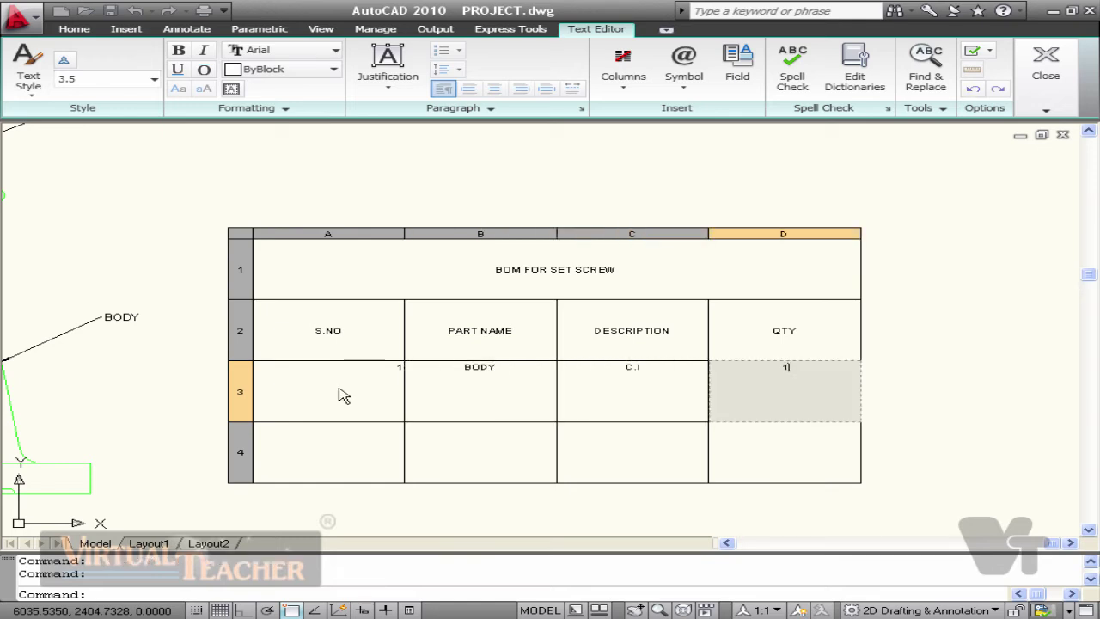
Fill the second data row of the BOM with 2, SCREW, GUN METAL and quantity 1.
key(Return)
text(SCREW)
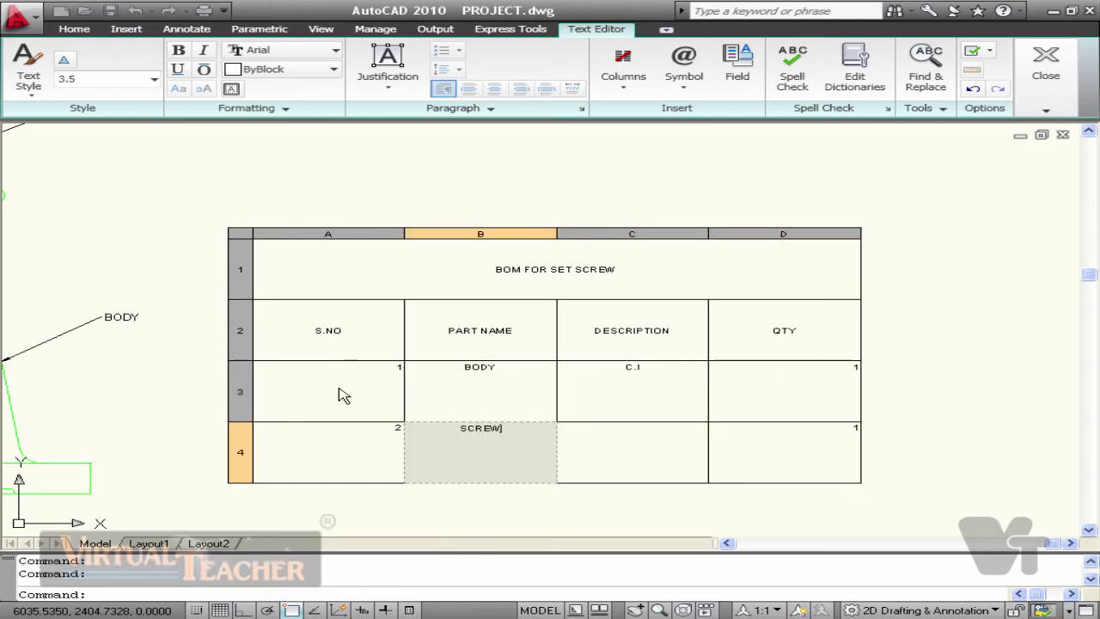
key(Tab)
text(GUN METAL)
key(Tab)
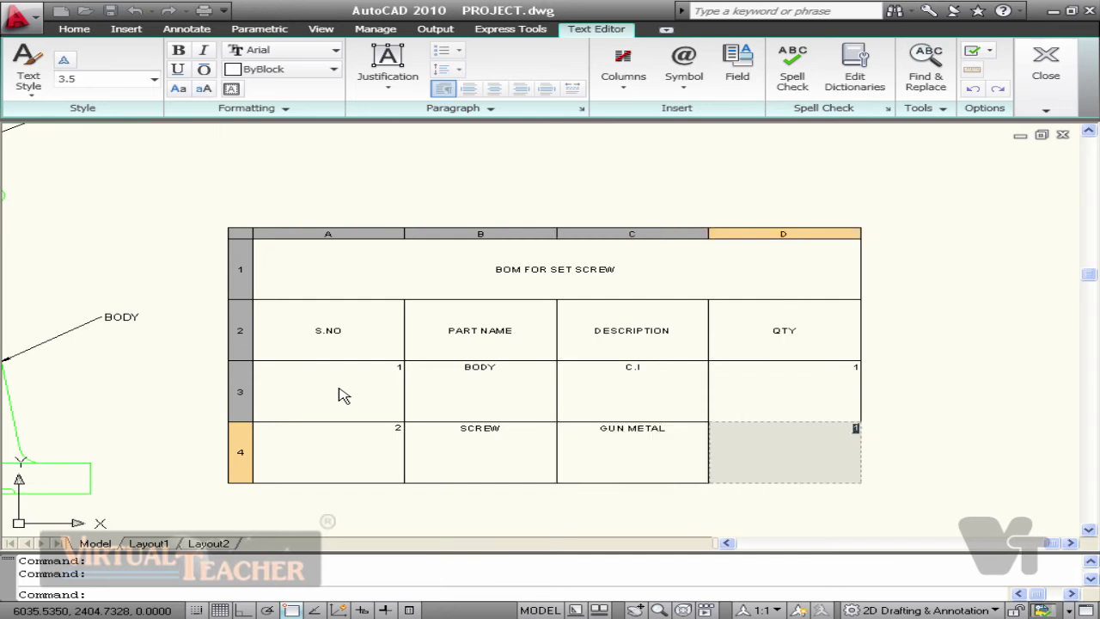
Add a third data row to the BOM with 3, CAP, MS and quantity 1.
key(Tab)
text(3)
key(Tab)
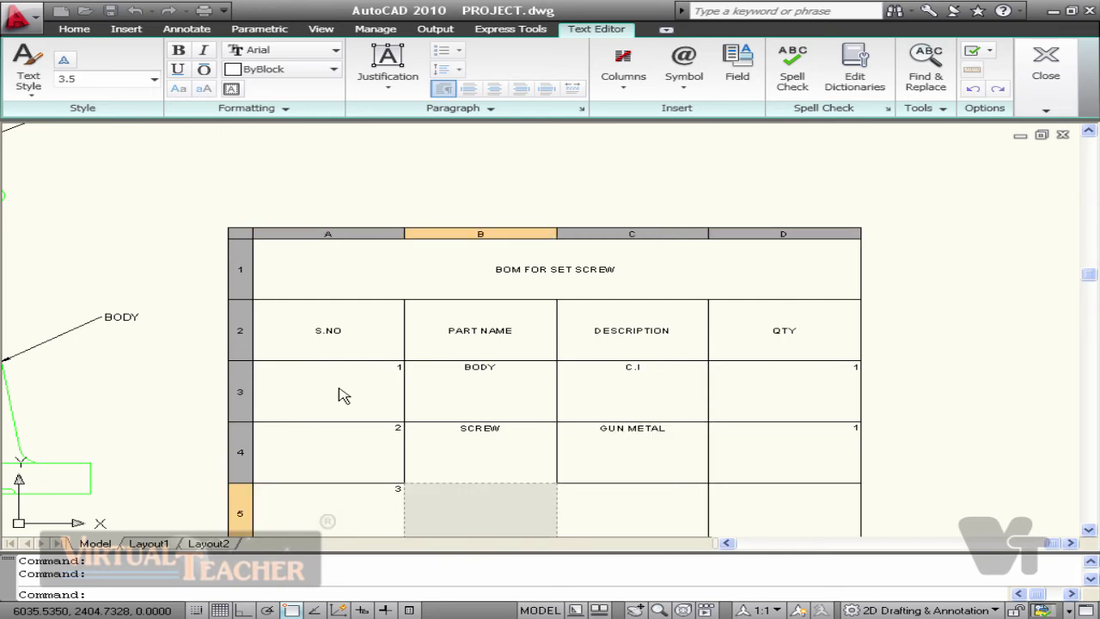
text(CAP)
key(Tab)
text(MS)
key(Tab)
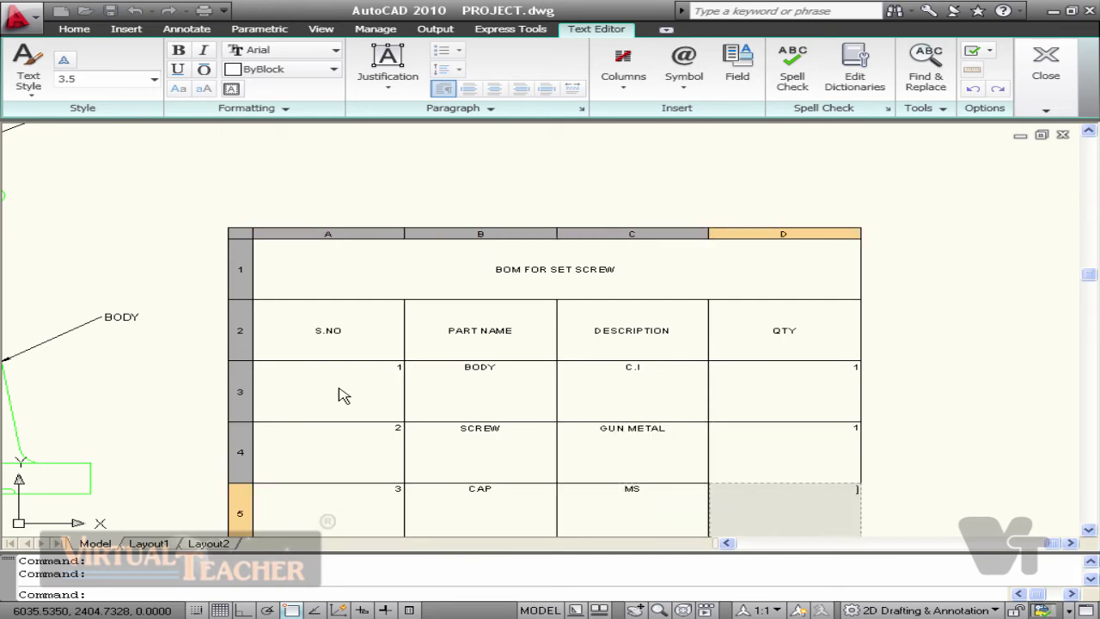
text(1)
Add a fourth data row to the BOM with 4, SET SCREW, MS and quantity 1, and finish editing the table.
key(Tab)
text(4)
key(Tab)
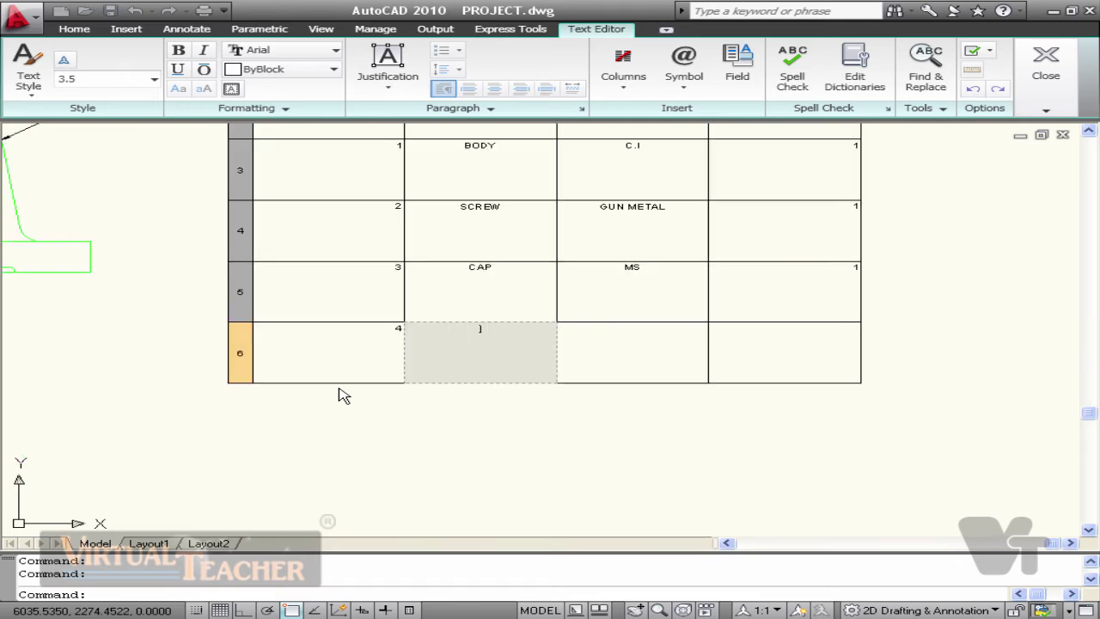
text(SET SCREW)
key(Tab)
text(MS)
key(Tab)
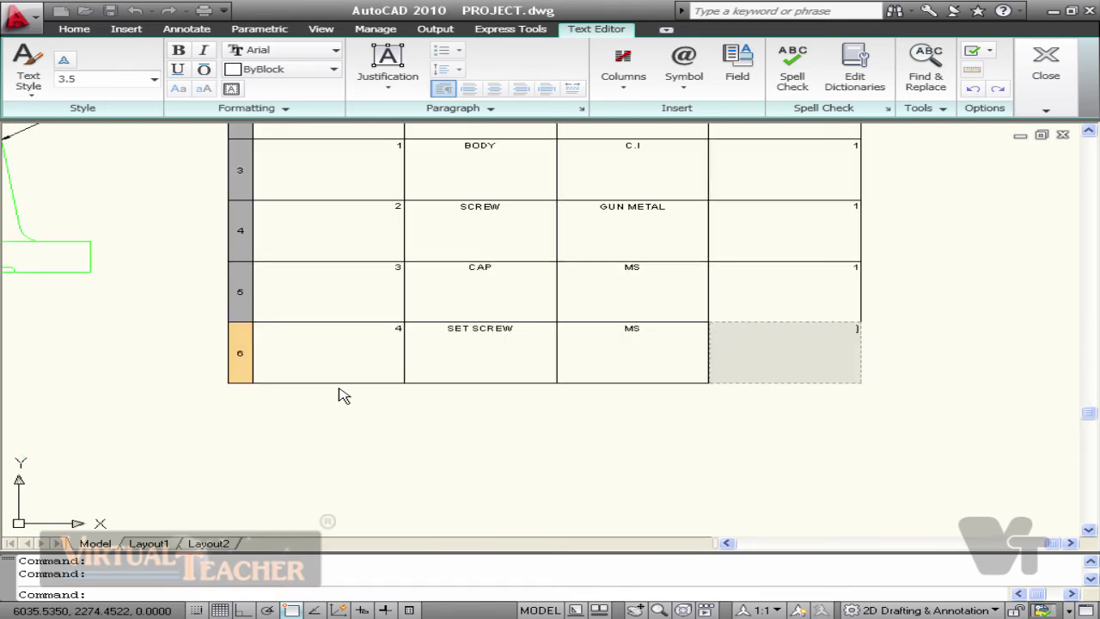
click(338, 389)
Review the labelled assembly and BOM in model space and in Layout2, and return to model space.
scroll(525, 357, down, 4)
middle_drag(528, 287, 527, 366)
scroll(459, 342, up, 3)
middle_drag(457, 331, 464, 352)
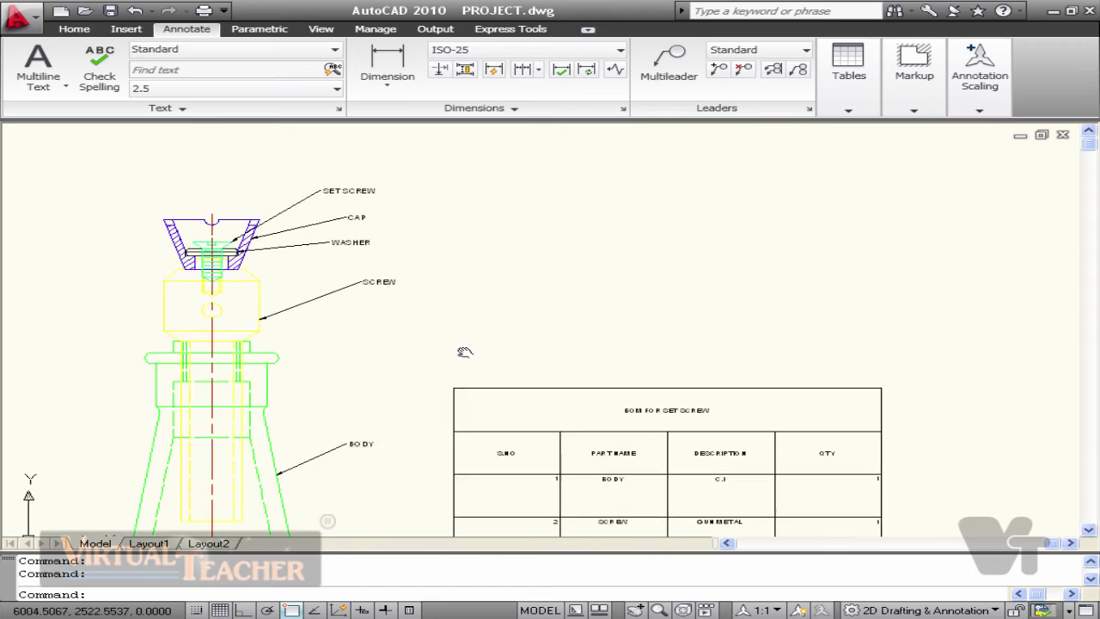
scroll(491, 340, down, 4)
click(199, 545)
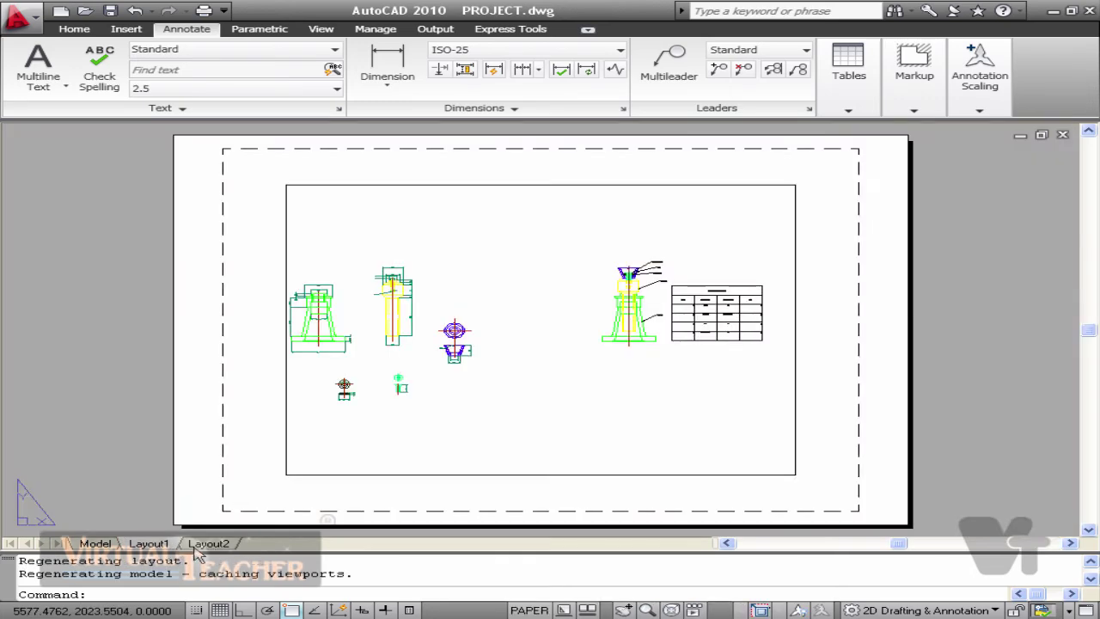
click(106, 544)
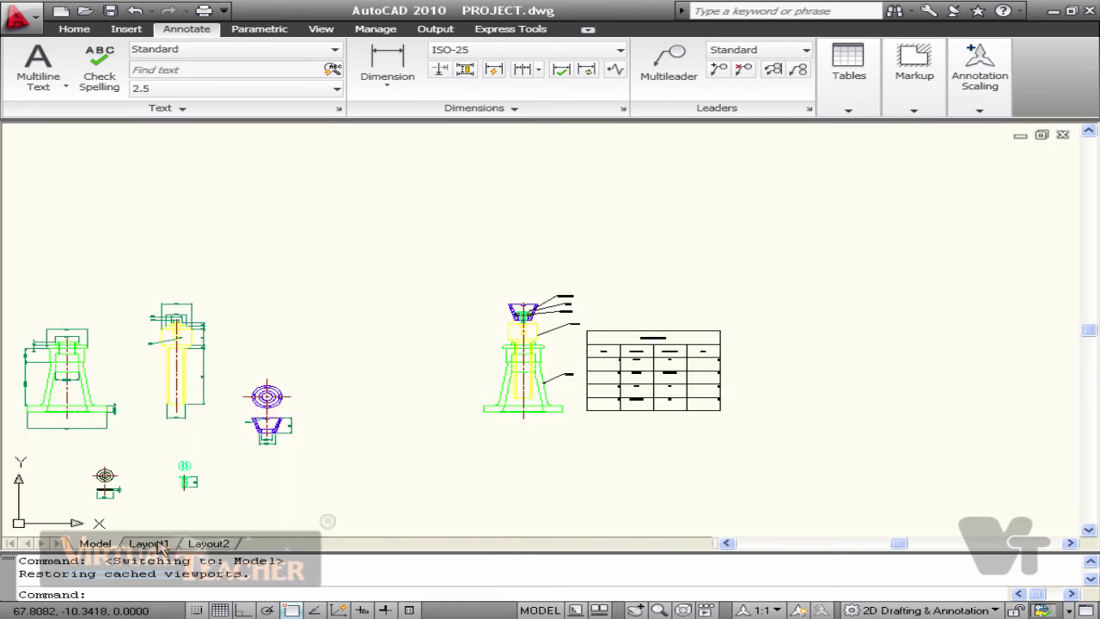
Add a layout from the TEST.dwt template and dismiss the proxy information notice.
right_click(157, 545)
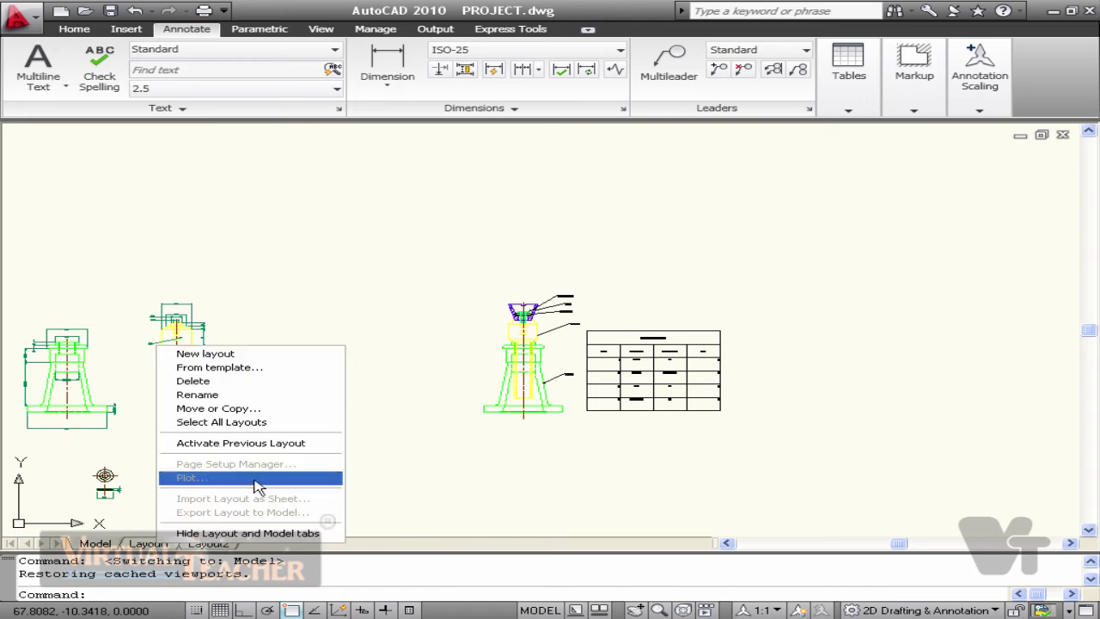
click(219, 367)
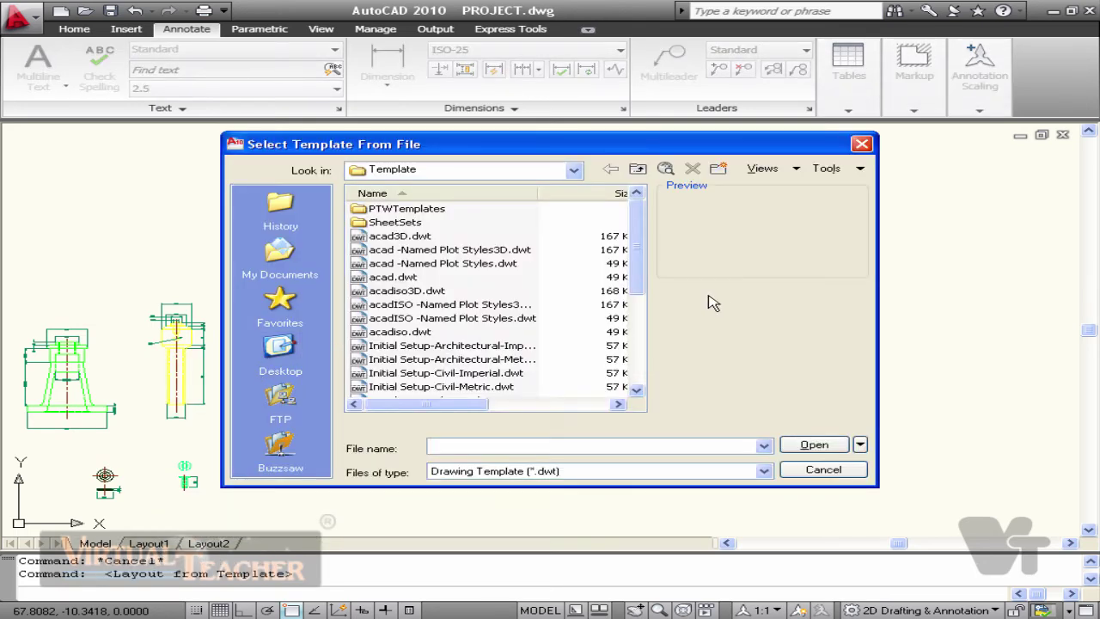
drag(633, 277, 641, 374)
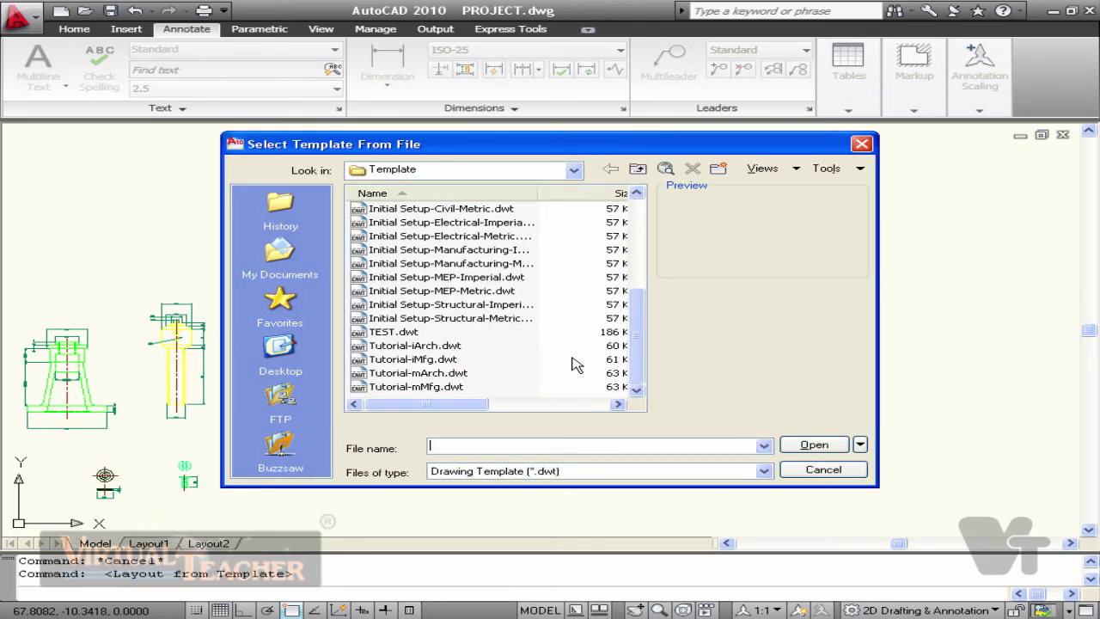
click(397, 332)
click(821, 444)
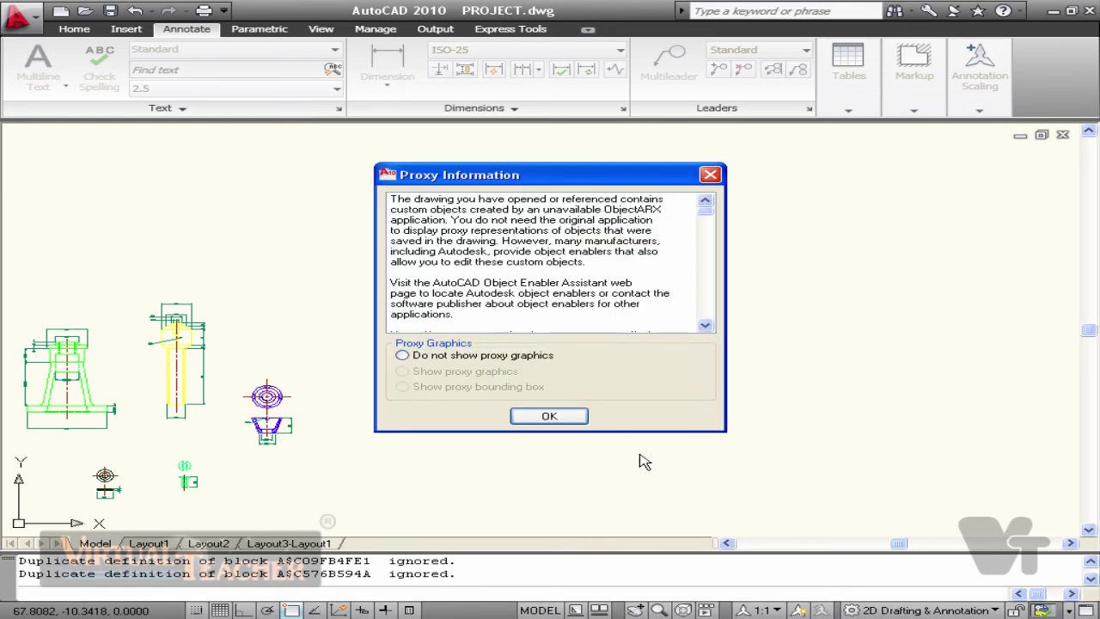
click(568, 417)
Open Layout3-Layout1 and frame the assembly view and BOM table inside its viewport, returning to paper space.
click(292, 543)
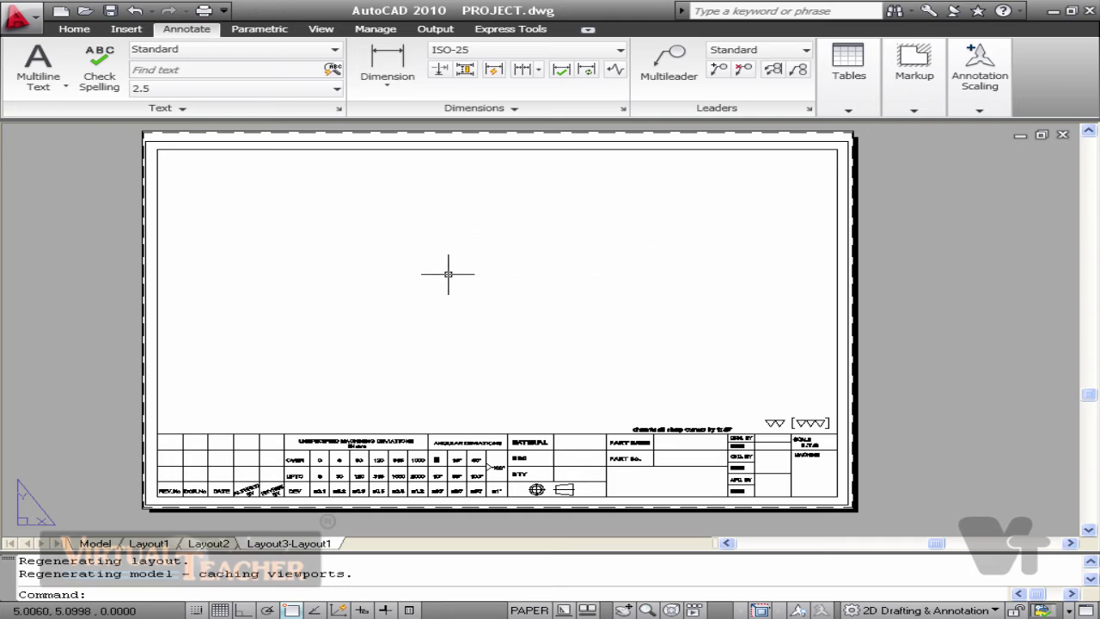
double_click(485, 302)
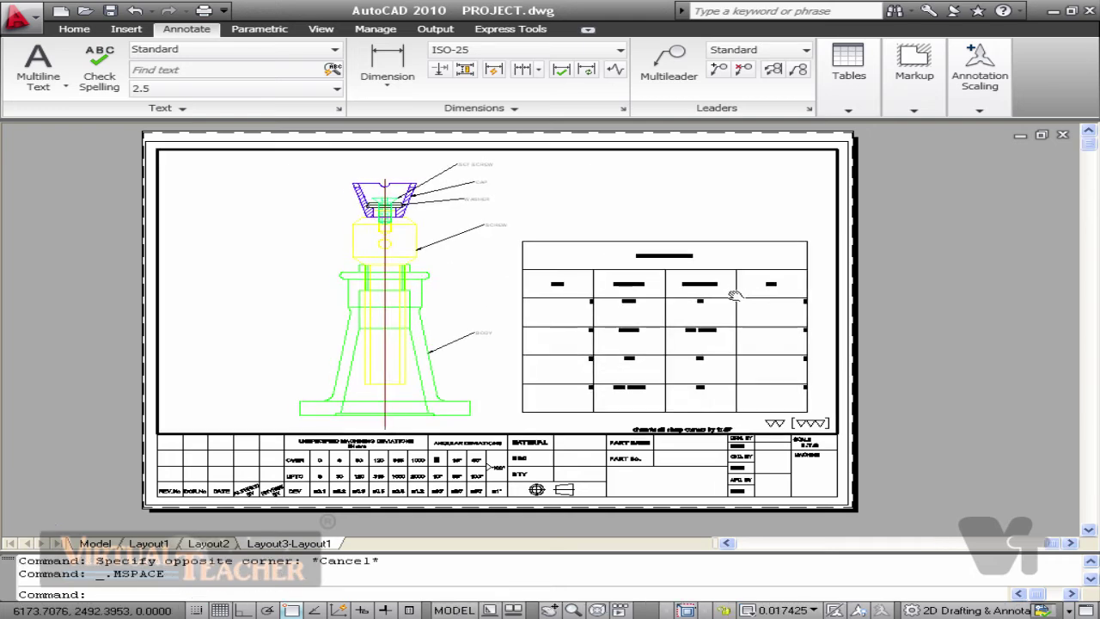
middle_drag(734, 296, 711, 292)
double_click(893, 356)
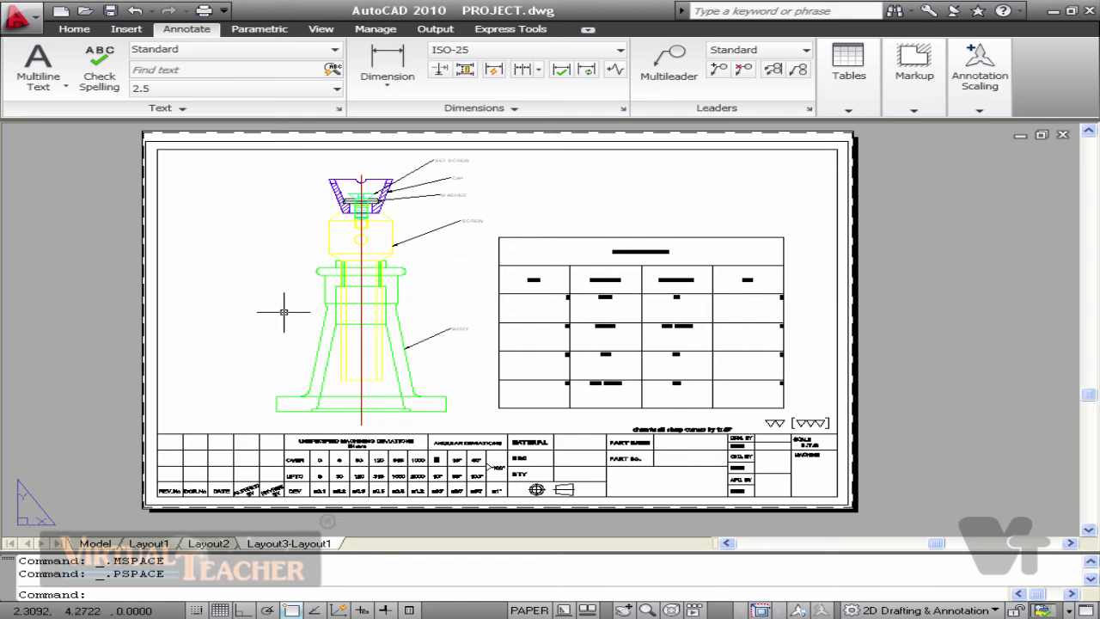
Copy the PART NAME text into the adjacent empty title block cell and change the copy to "screw jack ass".
scroll(722, 451, up, 2)
click(599, 443)
click(586, 426)
text(c)
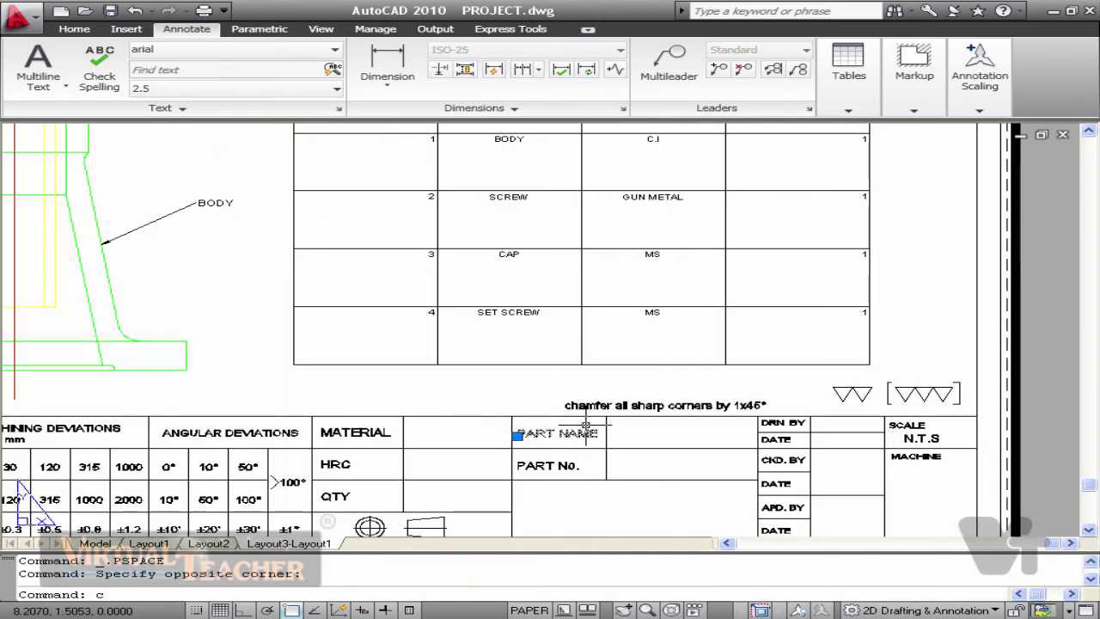
text(c)
key(Return)
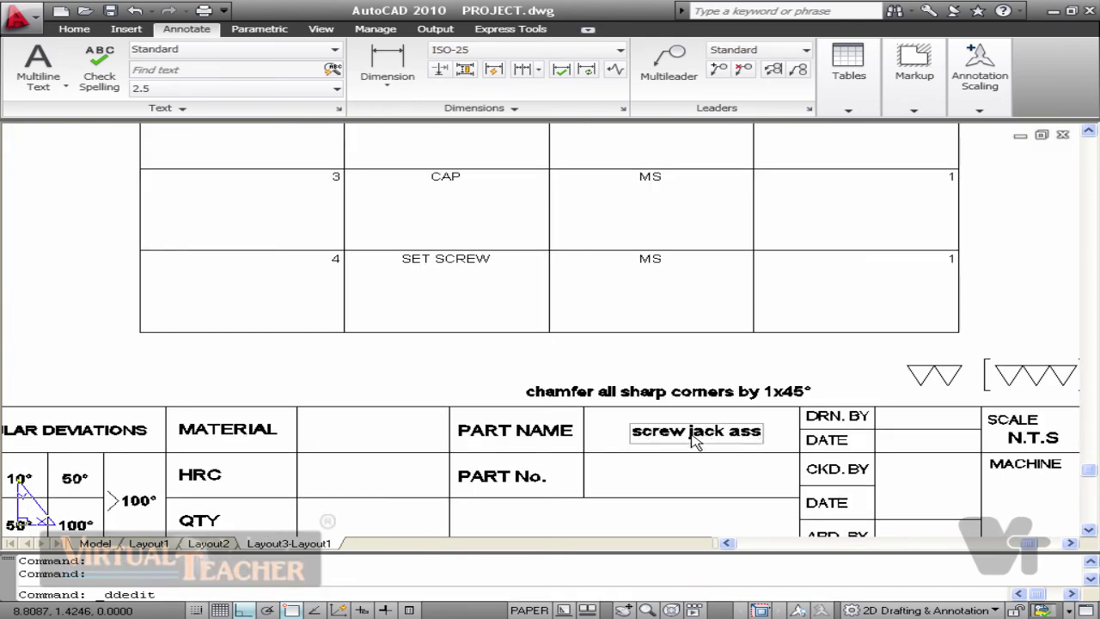
key(Return)
key(Escape)
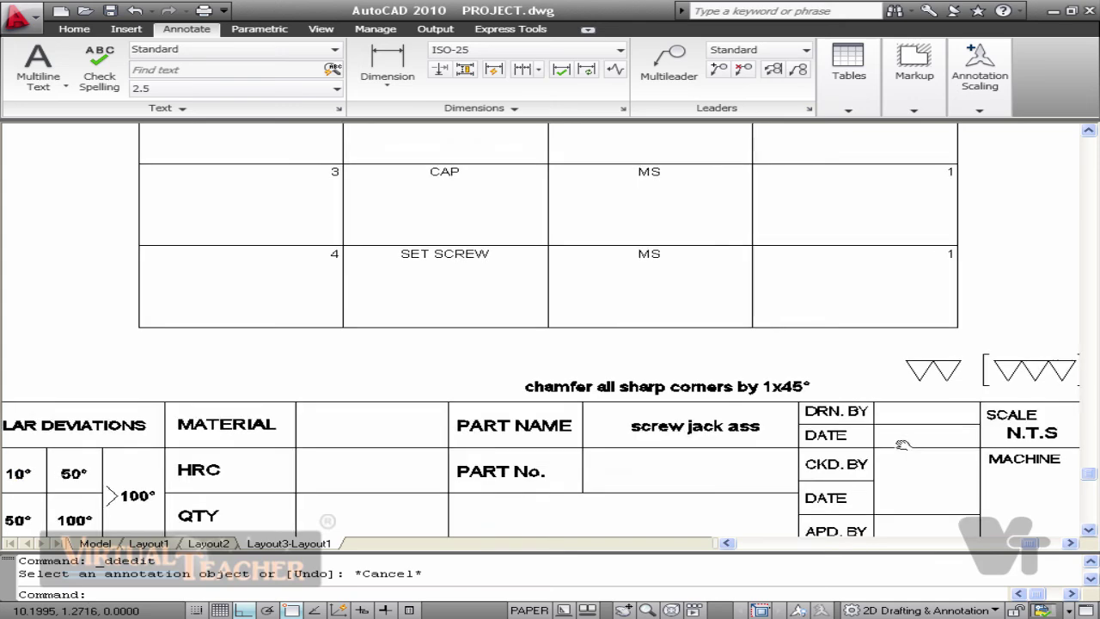
Preview the plot of Layout3-Layout1 using the DWG To PDF.pc3 plotter, and exit the preview.
middle_drag(902, 445, 884, 426)
scroll(848, 437, down, 3)
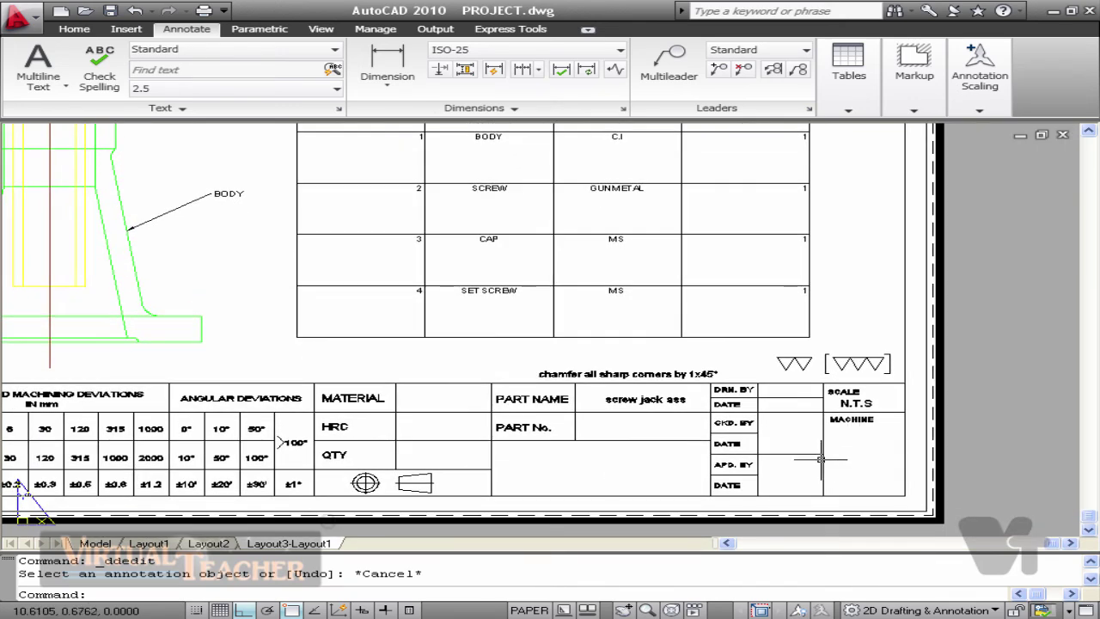
scroll(545, 364, down, 4)
scroll(571, 314, up, 4)
scroll(581, 356, down, 3)
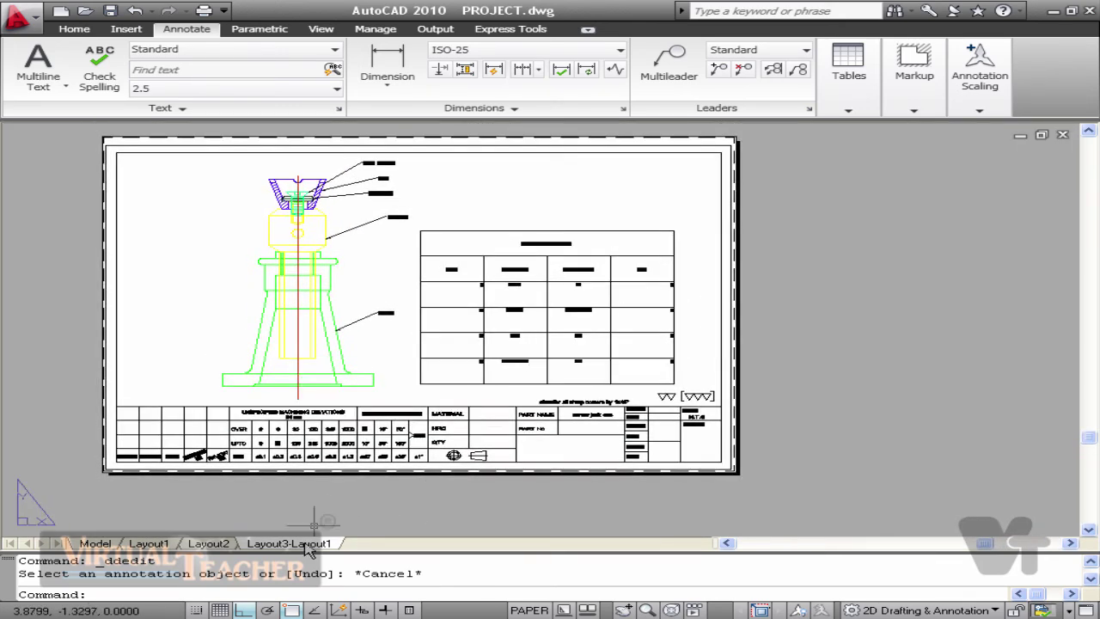
right_click(304, 545)
click(349, 477)
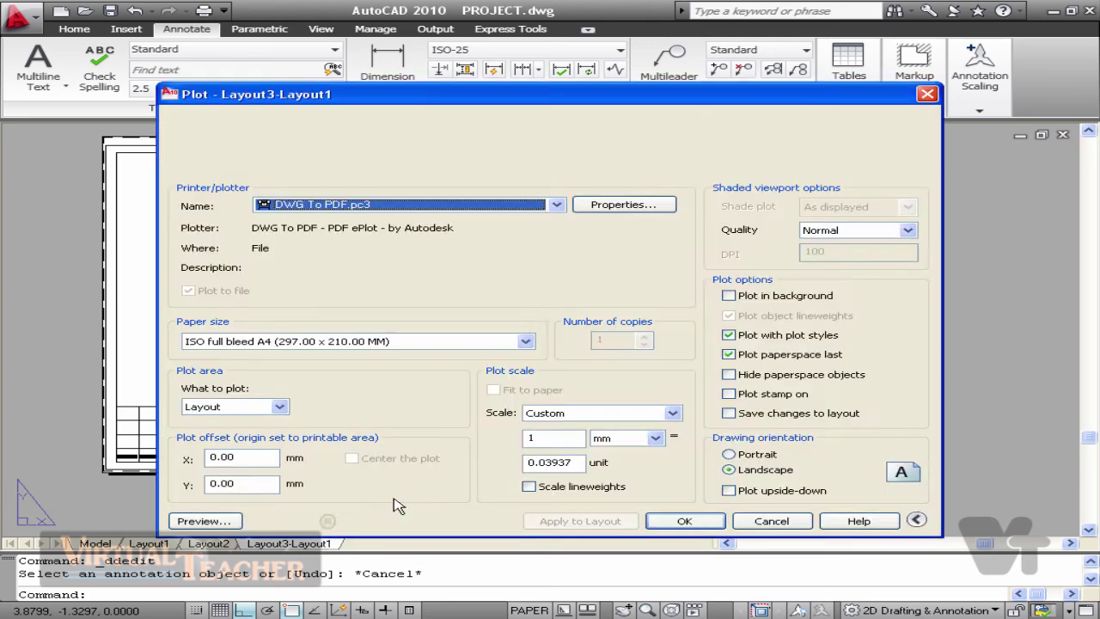
click(199, 521)
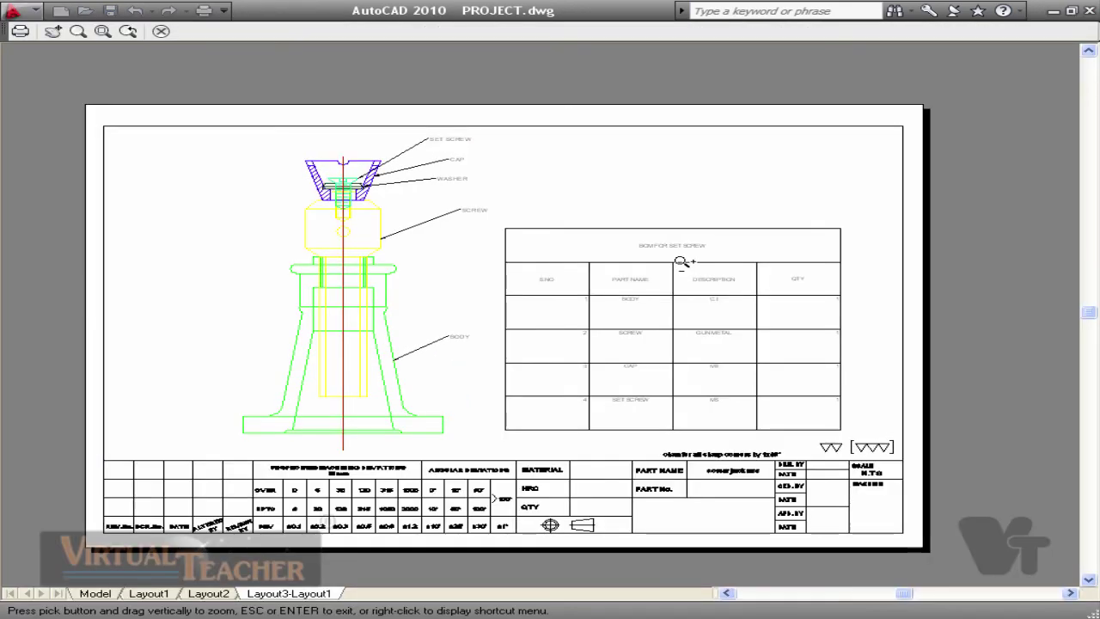
key(Escape)
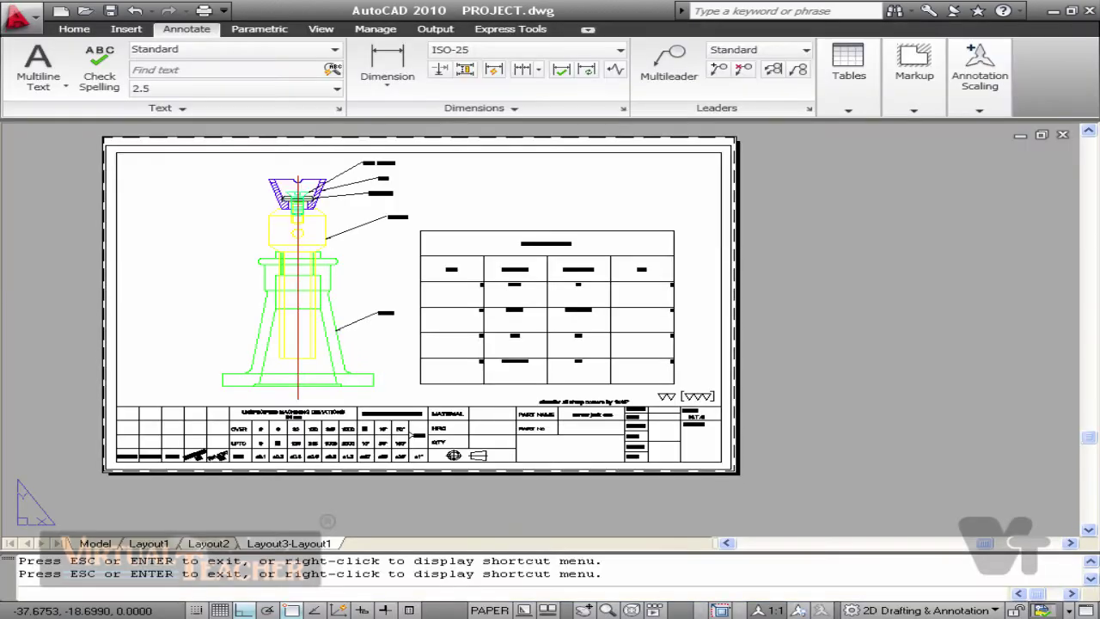
In model space, move the cap's dimensioned top and front views farther to the right, away from the screw view.
click(96, 543)
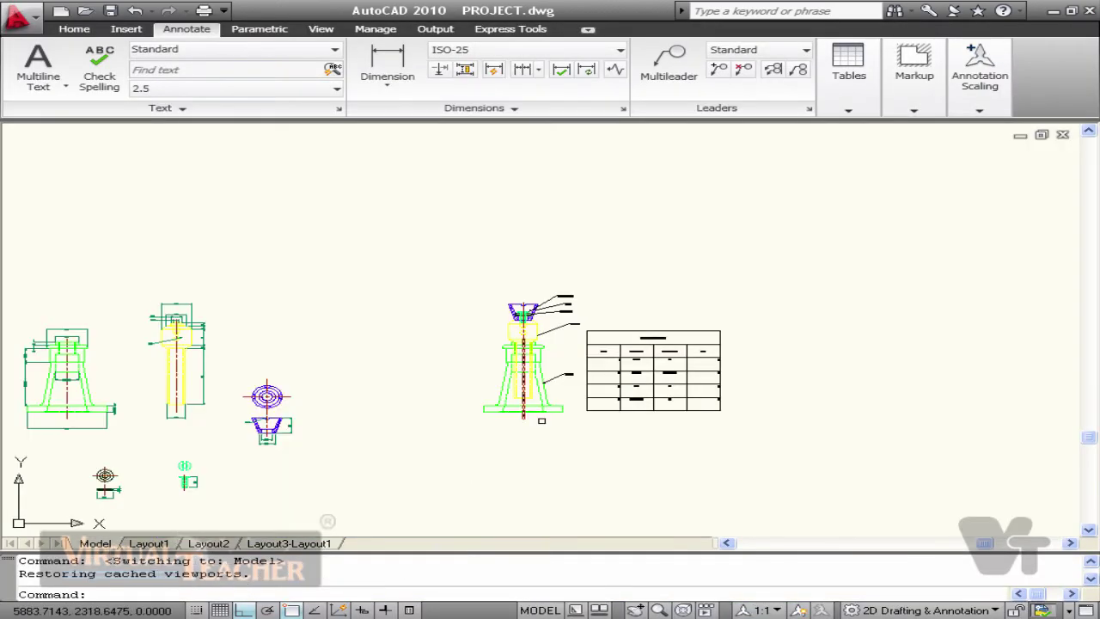
scroll(714, 292, up, 5)
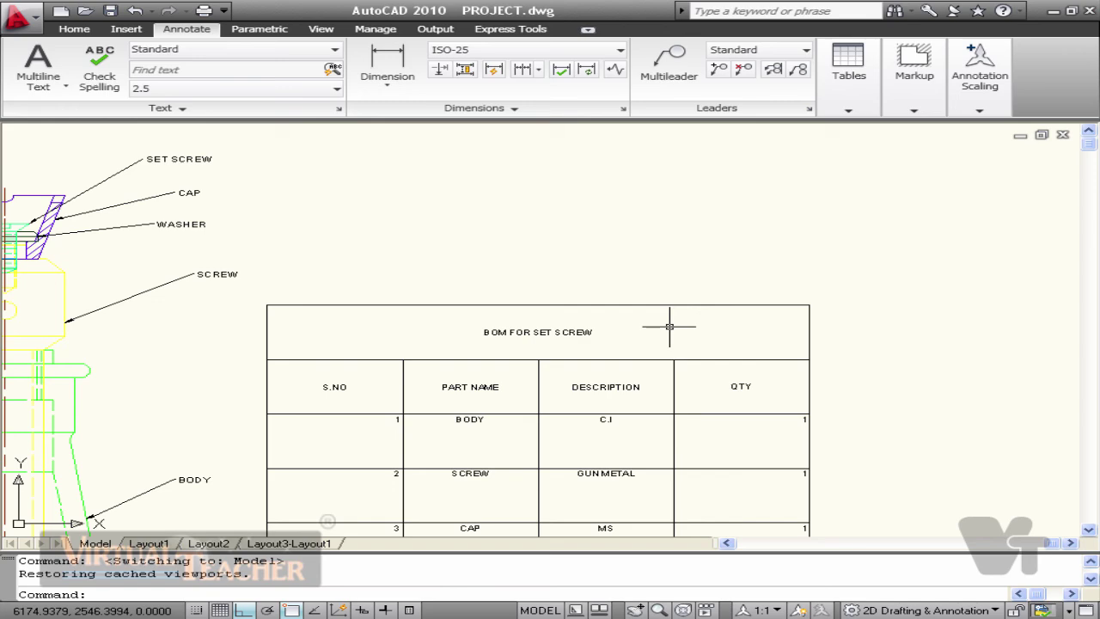
scroll(404, 459, down, 8)
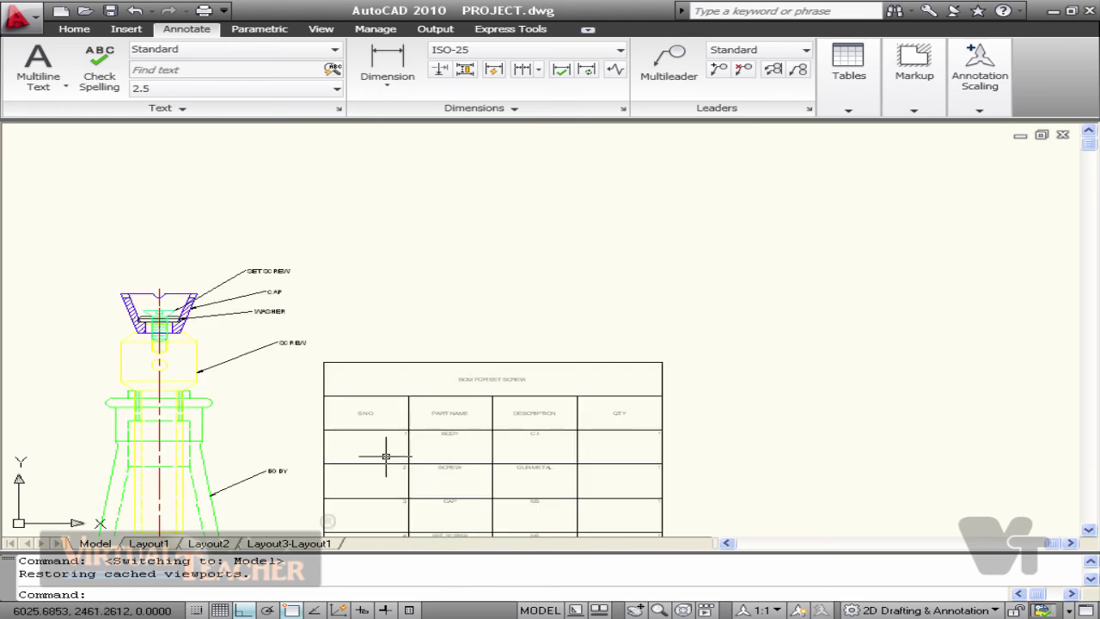
middle_drag(334, 376, 513, 383)
scroll(346, 386, up, 2)
click(374, 470)
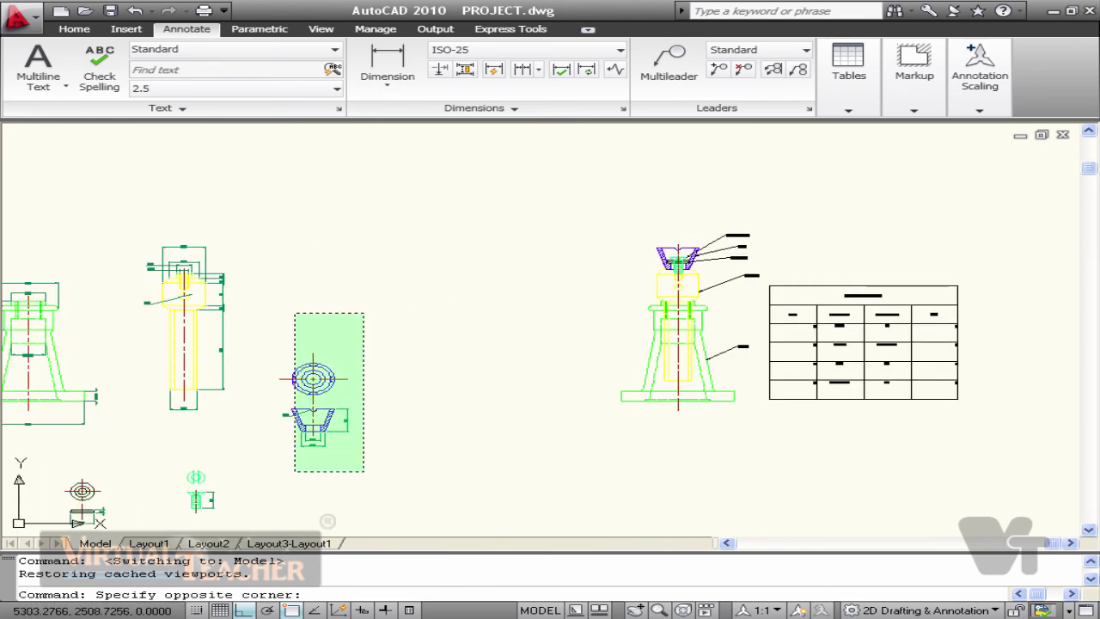
click(295, 312)
text(m)
key(Return)
click(470, 442)
click(516, 442)
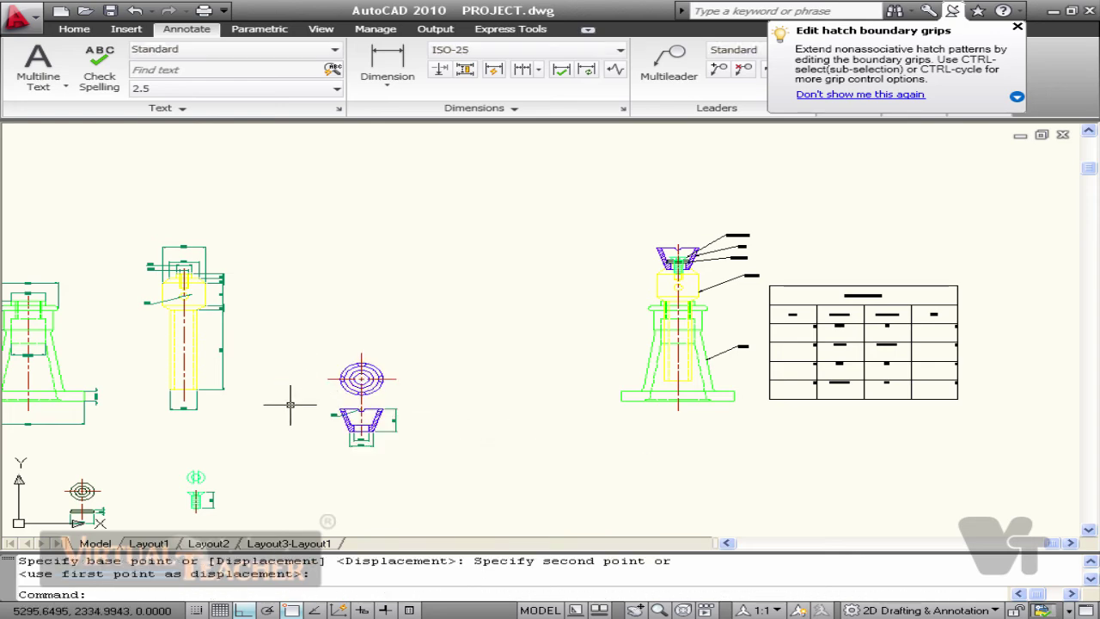
Move the dimensioned screw view slightly to the right, away from the body view.
click(292, 414)
click(123, 214)
key(Return)
click(300, 232)
click(314, 288)
key(Escape)
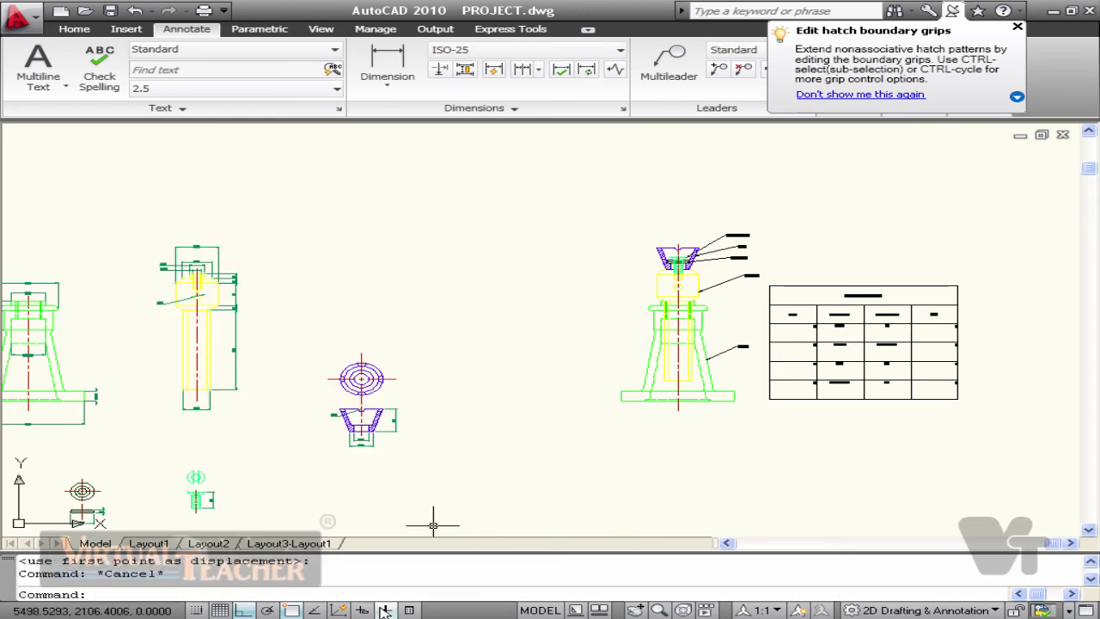
Add another layout from the TEST.dwt template and dismiss the proxy information notice.
right_click(325, 545)
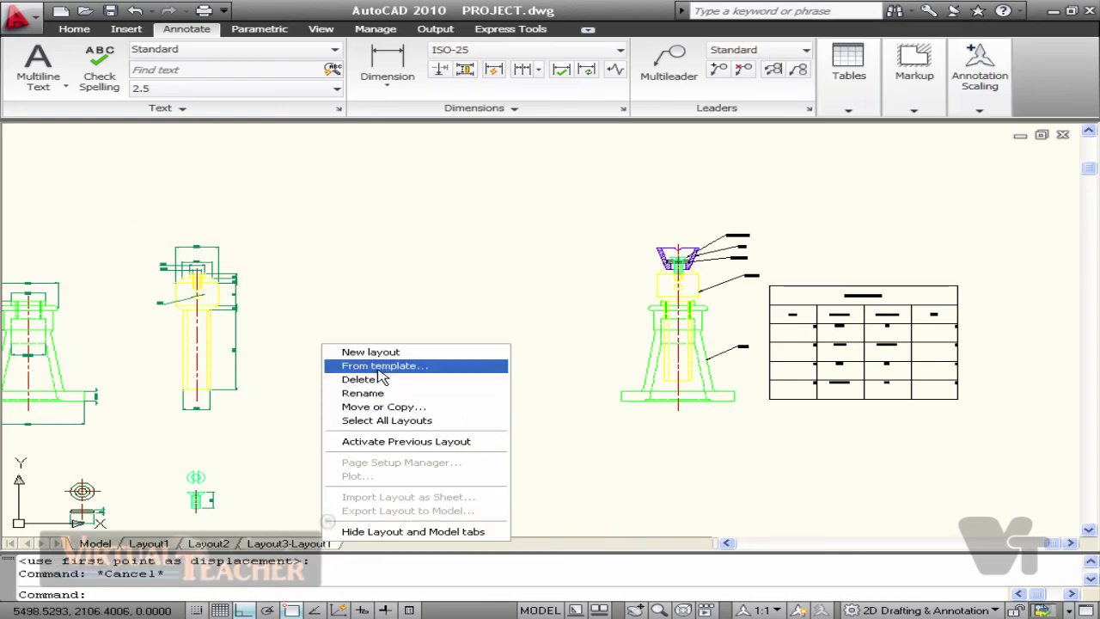
click(380, 366)
scroll(372, 384, down, 3)
click(405, 374)
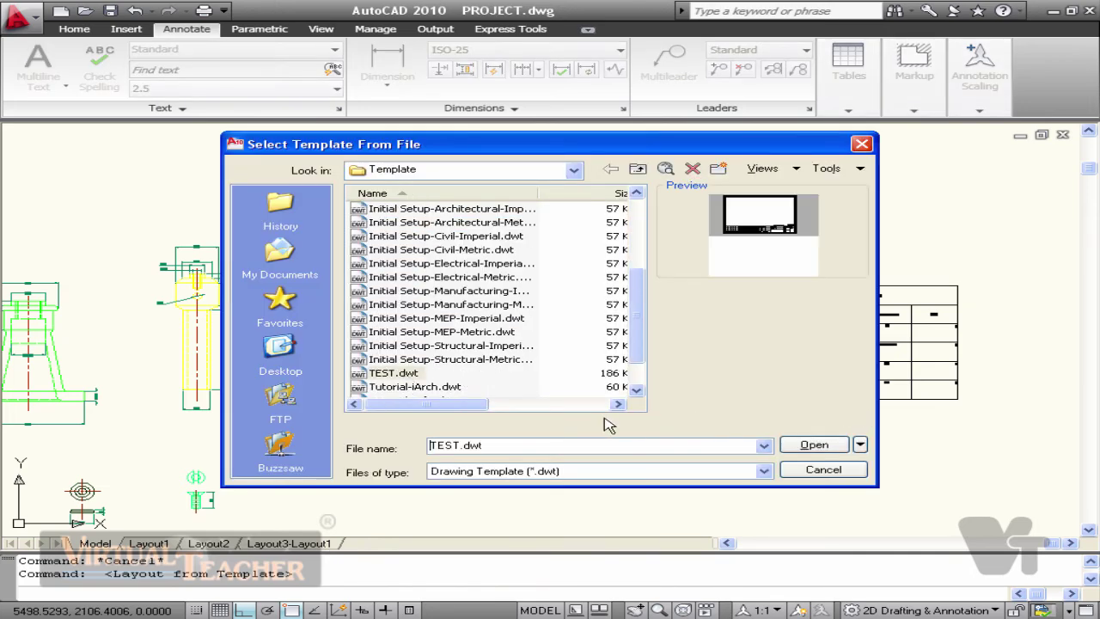
click(821, 441)
click(655, 257)
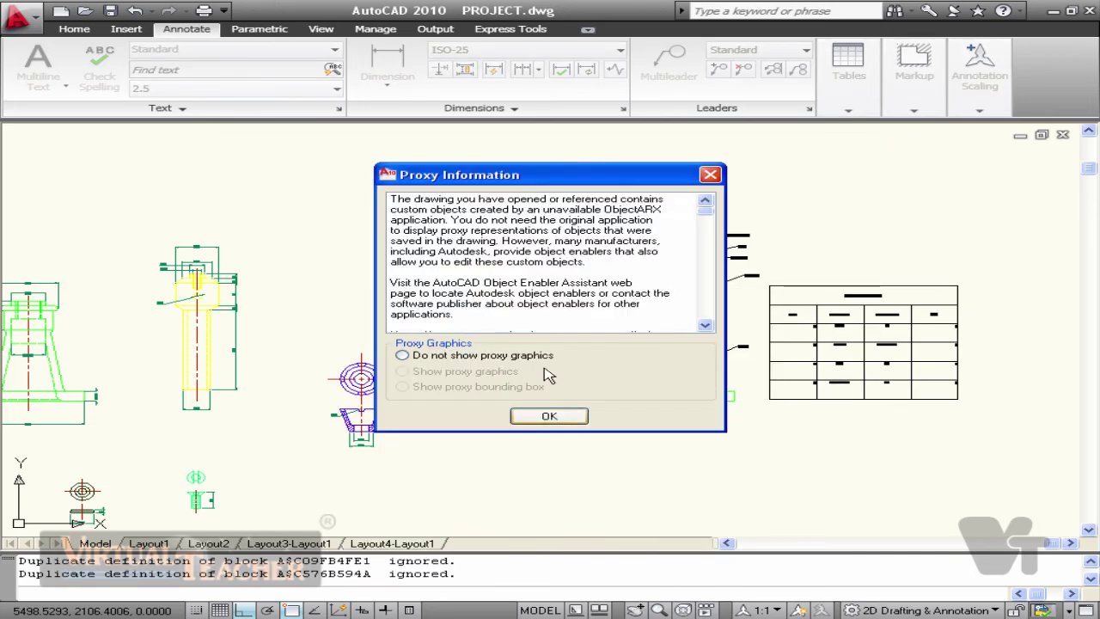
click(550, 417)
Open Layout4-Layout1, activate its viewport and zoom in on the dimensioned body view.
click(404, 545)
double_click(397, 344)
text(z)
key(Return)
text(e)
key(Return)
scroll(455, 310, up, 5)
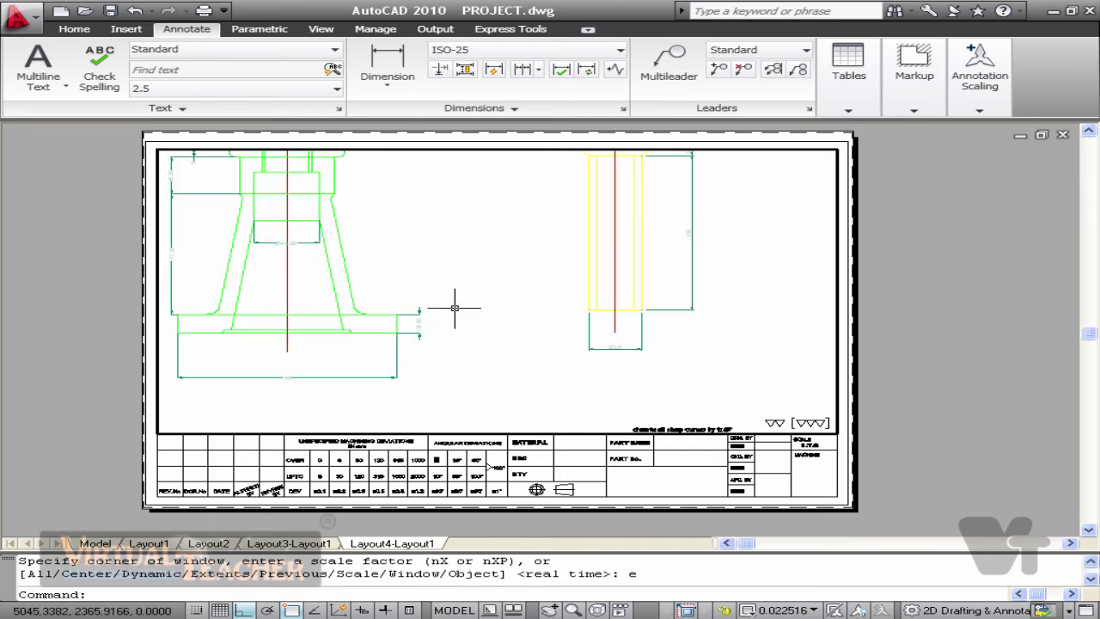
mouse_move(455, 310)
middle_down()
mouse_move(660, 357)
mouse_move(669, 375)
middle_up()
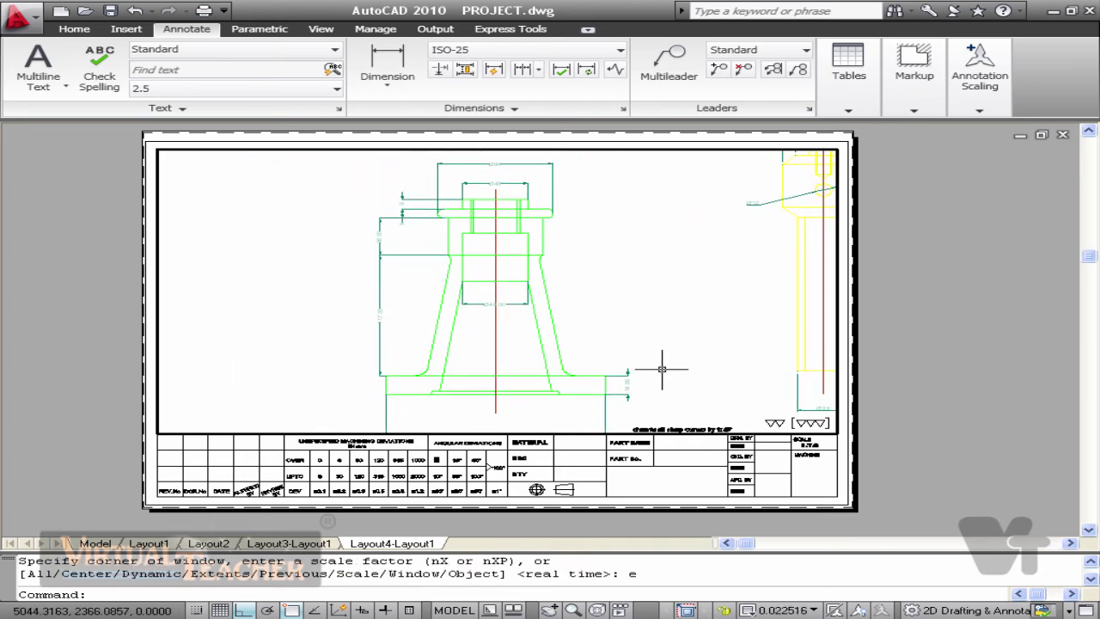
scroll(607, 348, up, 1)
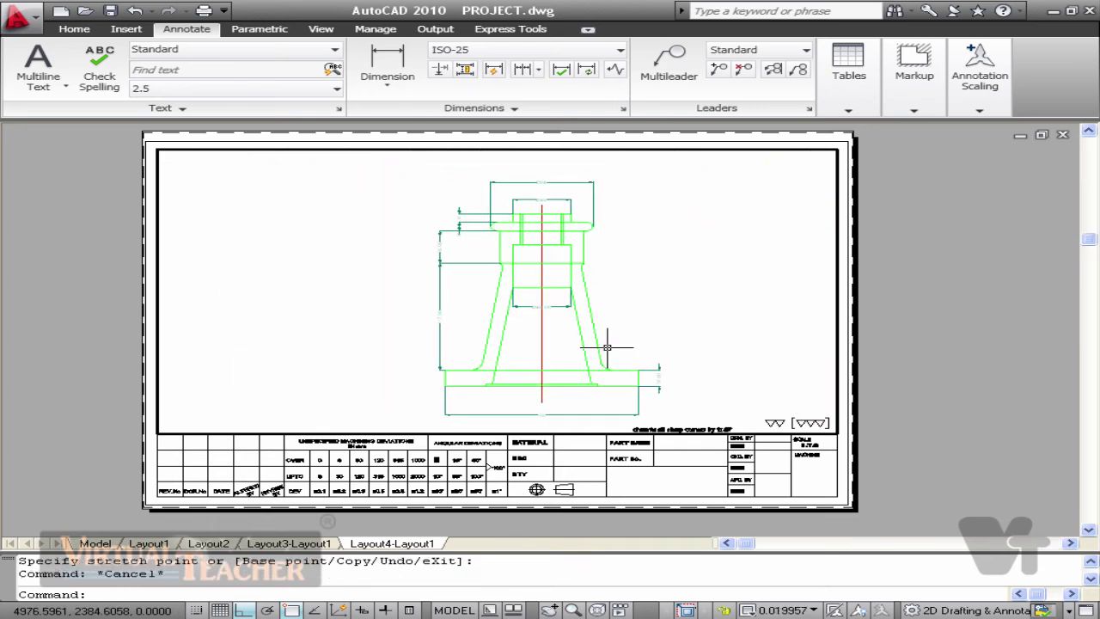
mouse_move(646, 347)
middle_down()
mouse_move(636, 359)
mouse_move(605, 333)
middle_up()
scroll(636, 359, down, 1)
Move the whole dimensioned body view to the left, farther away from the screw view.
scroll(607, 334, down, 2)
click(612, 367)
click(524, 259)
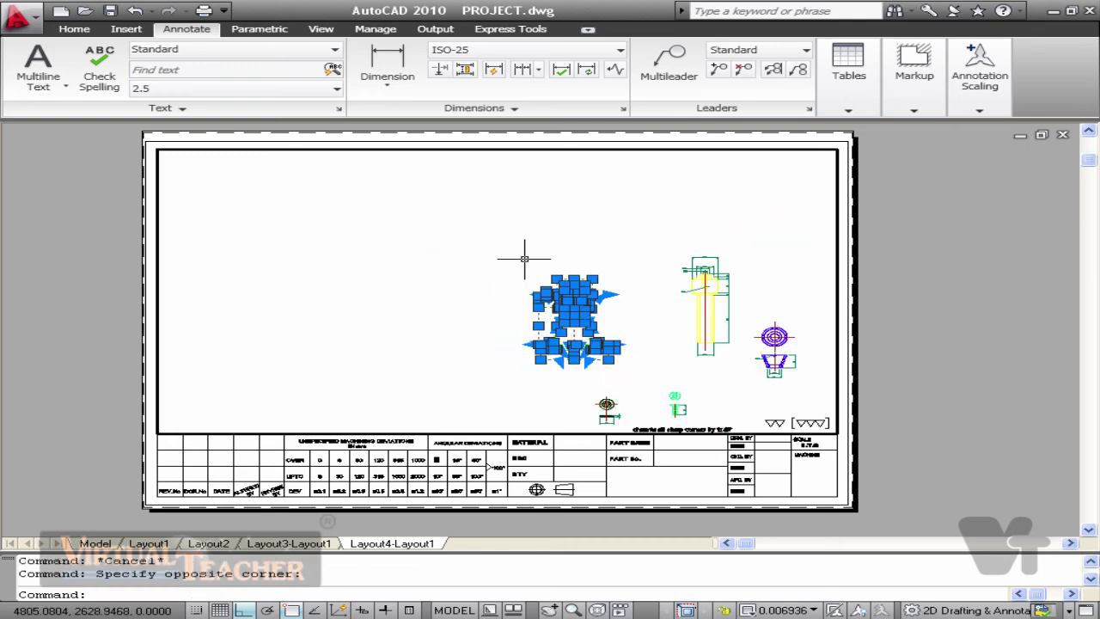
scroll(597, 321, up, 3)
click(615, 350)
click(604, 317)
text(m)
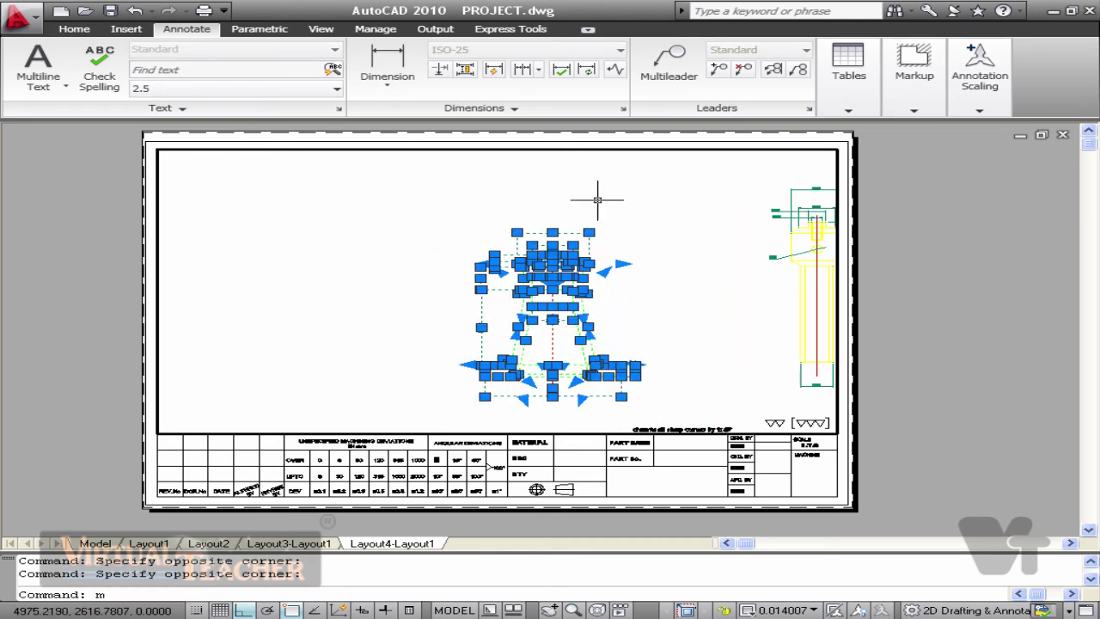
key(Return)
click(563, 184)
click(433, 184)
Center the body view alone at a larger size in the viewport and return to paper space.
mouse_move(482, 252)
middle_down()
mouse_move(645, 251)
mouse_move(619, 203)
mouse_move(599, 232)
middle_up()
scroll(648, 251, up, 3)
scroll(619, 215, down, 1)
scroll(619, 216, down, 1)
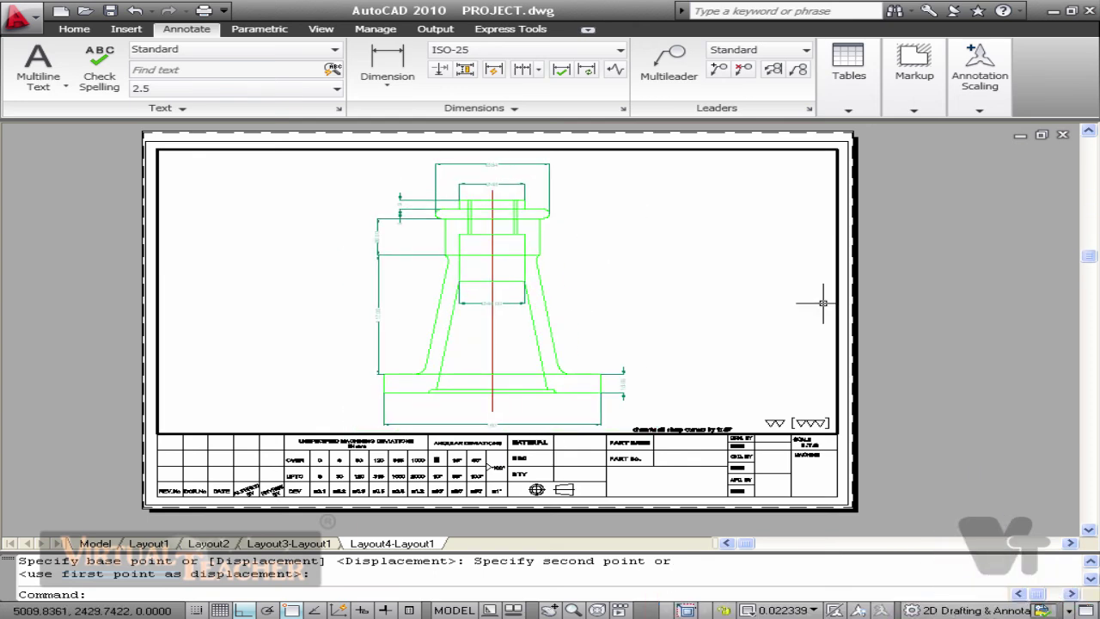
double_click(915, 311)
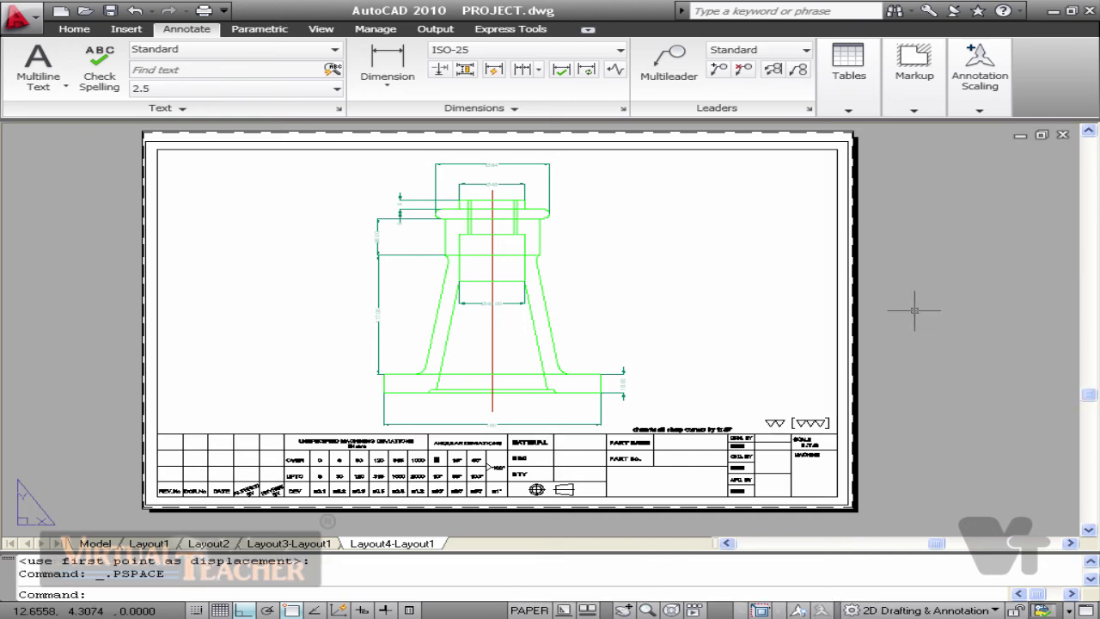
Rename the Layout4-Layout1 layout as body.
right_click(391, 549)
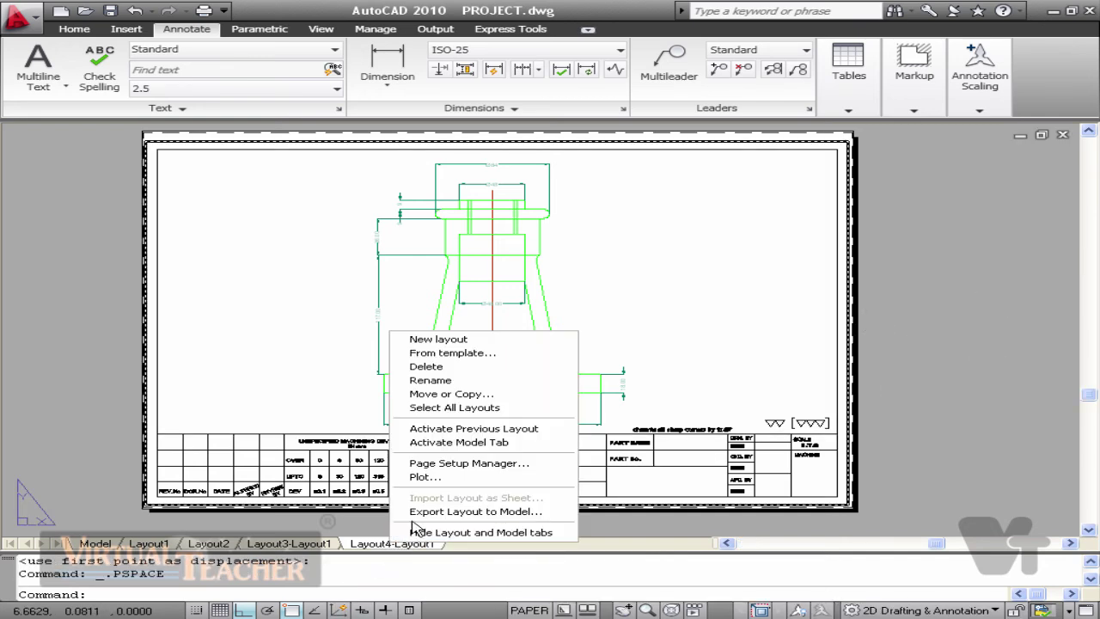
click(442, 381)
text(E)
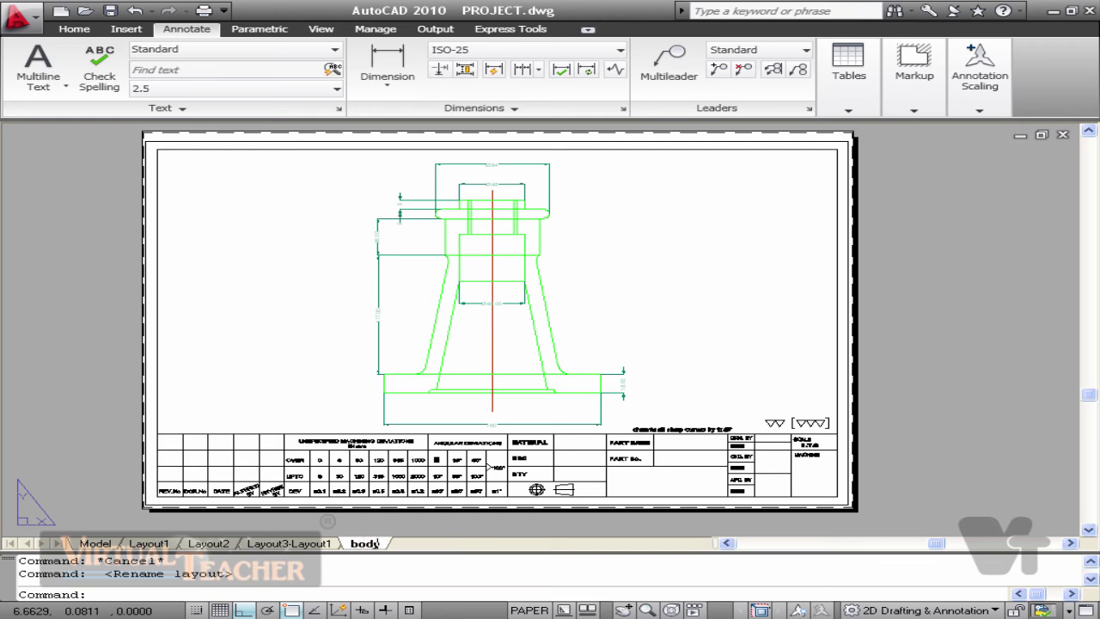
Rename the Layout3-Layout1 layout as assembly.
right_click(310, 549)
click(344, 381)
text(assem)
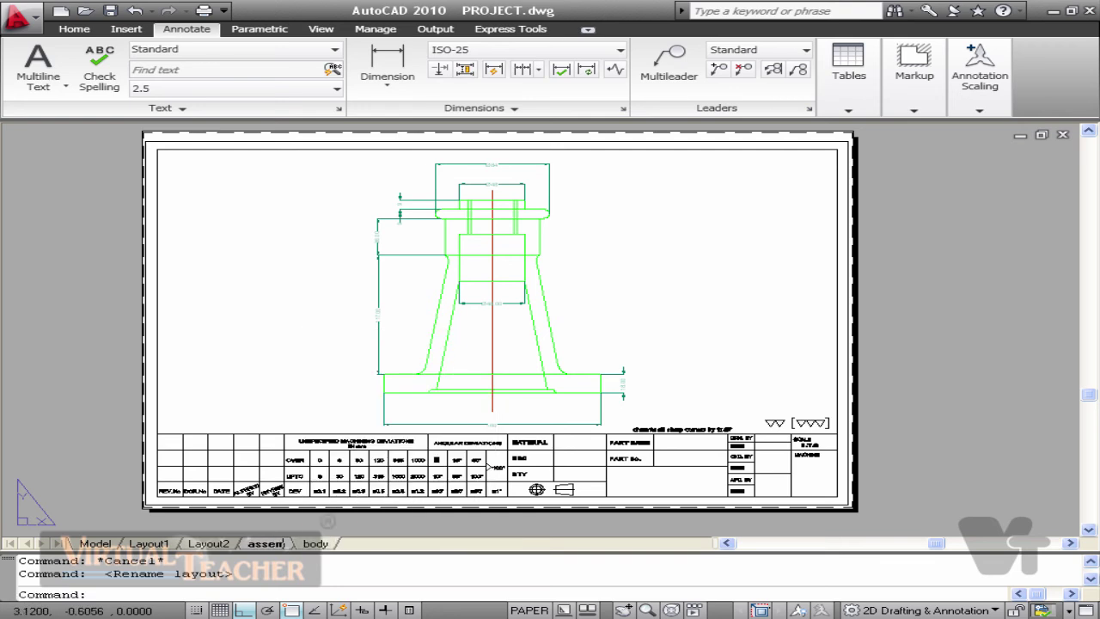
text(bly)
key(Return)
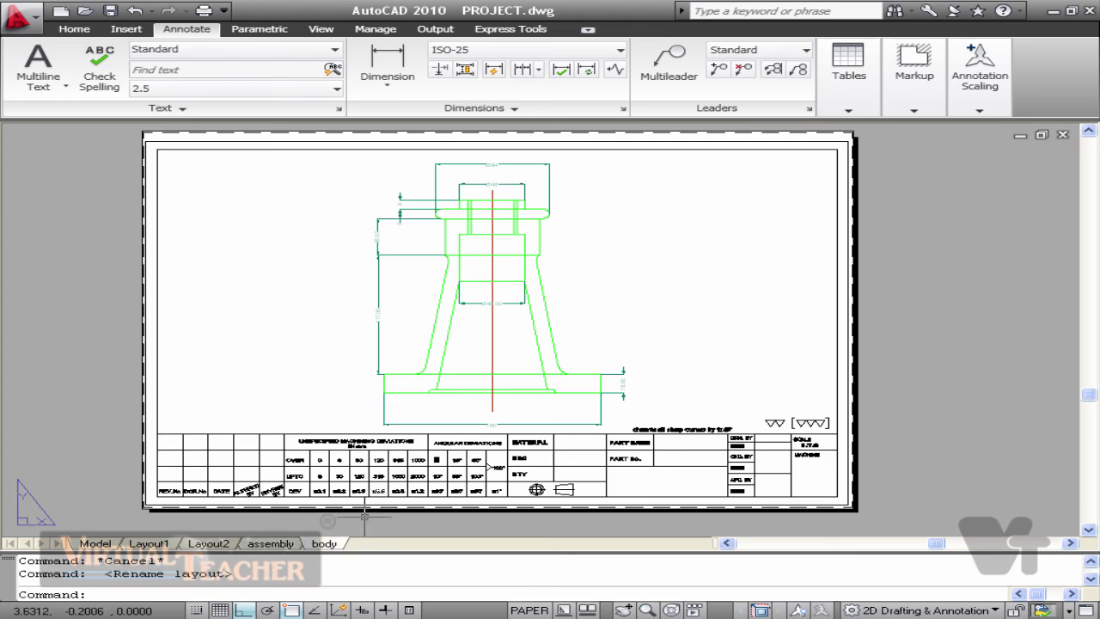
Insert Layout1 from the TEST.dwt template as a new layout for the screw and dismiss the proxy notice.
right_click(335, 548)
click(398, 352)
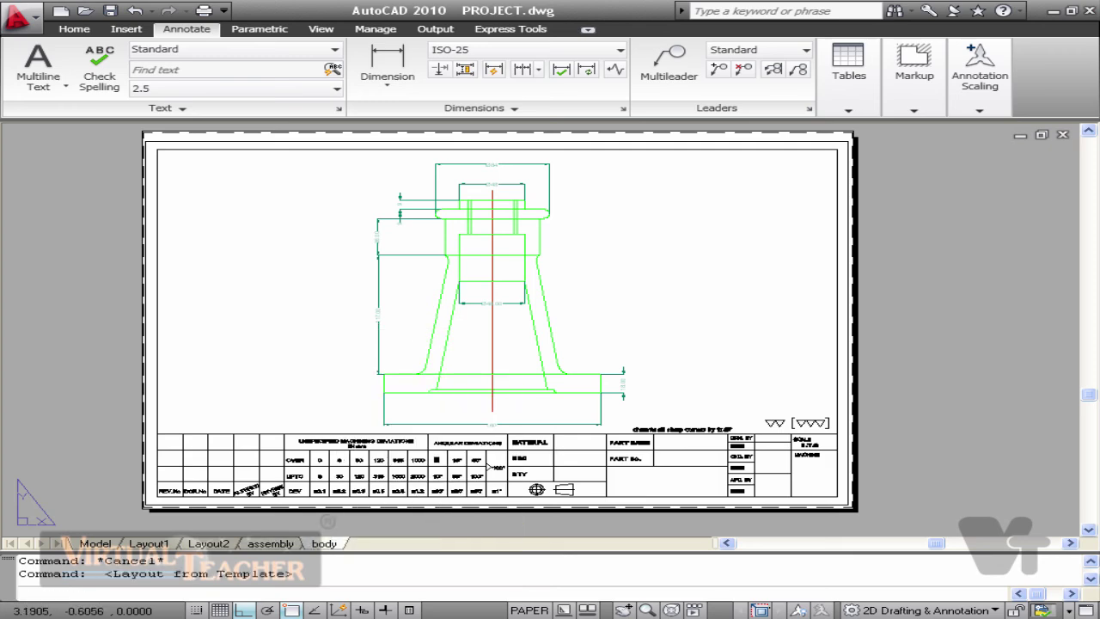
scroll(511, 287, down, 4)
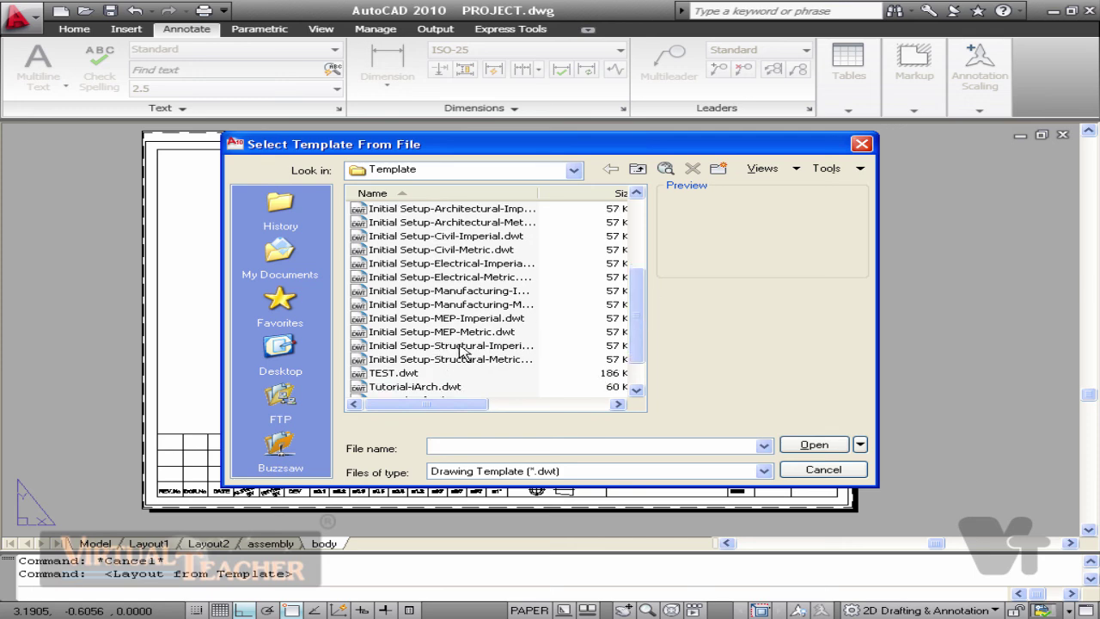
click(394, 373)
click(825, 444)
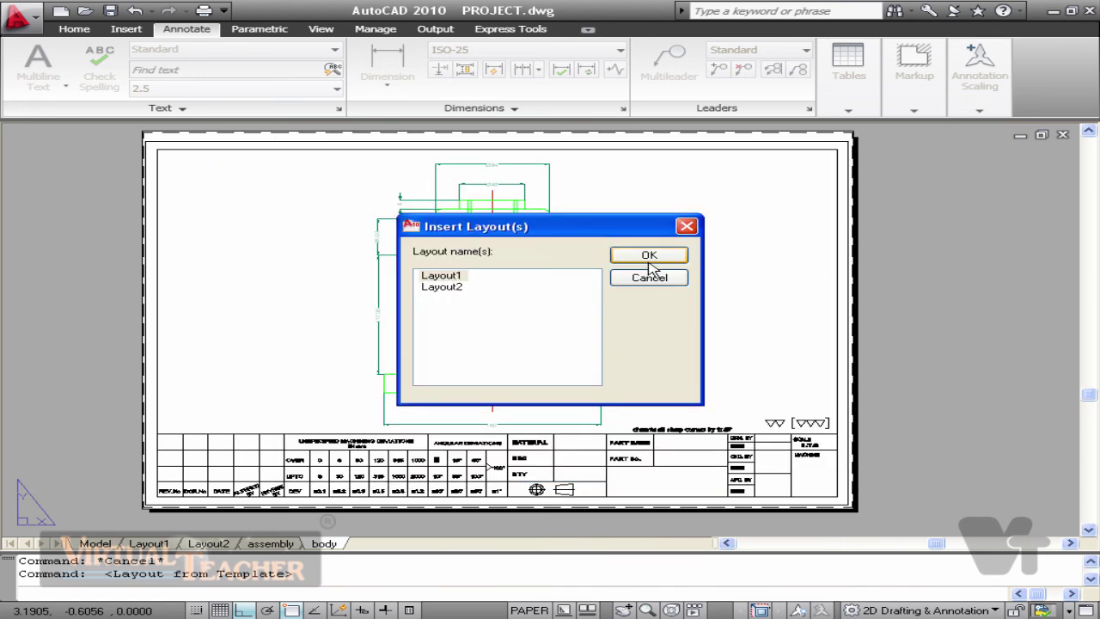
click(645, 254)
click(548, 416)
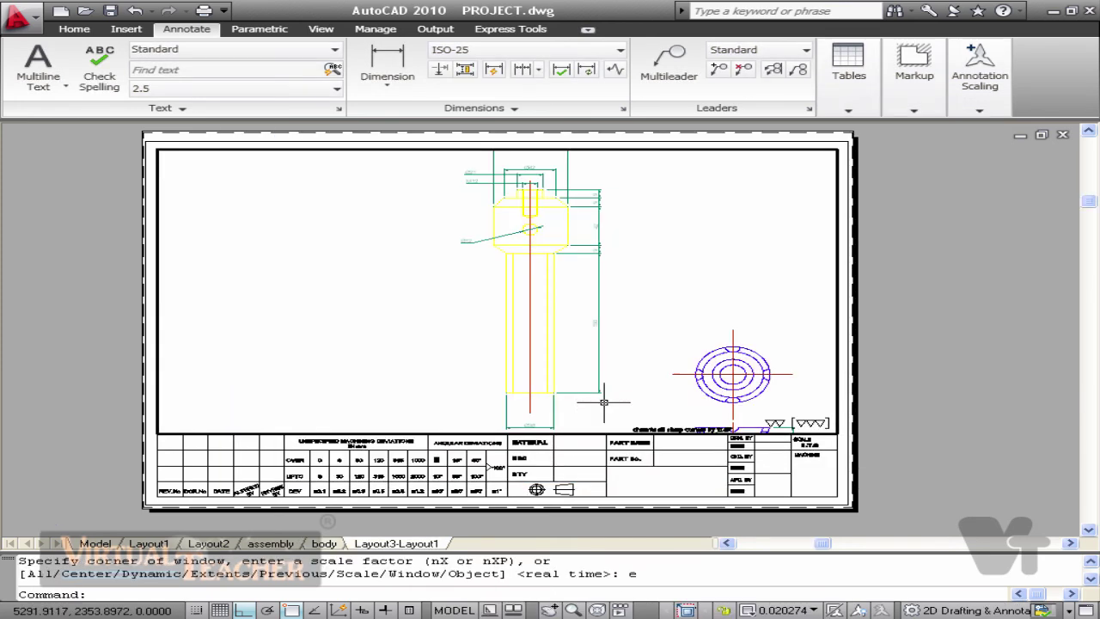
Rotate the dimensioned screw view to lie horizontally, fit it in the viewport and return to paper space.
click(607, 416)
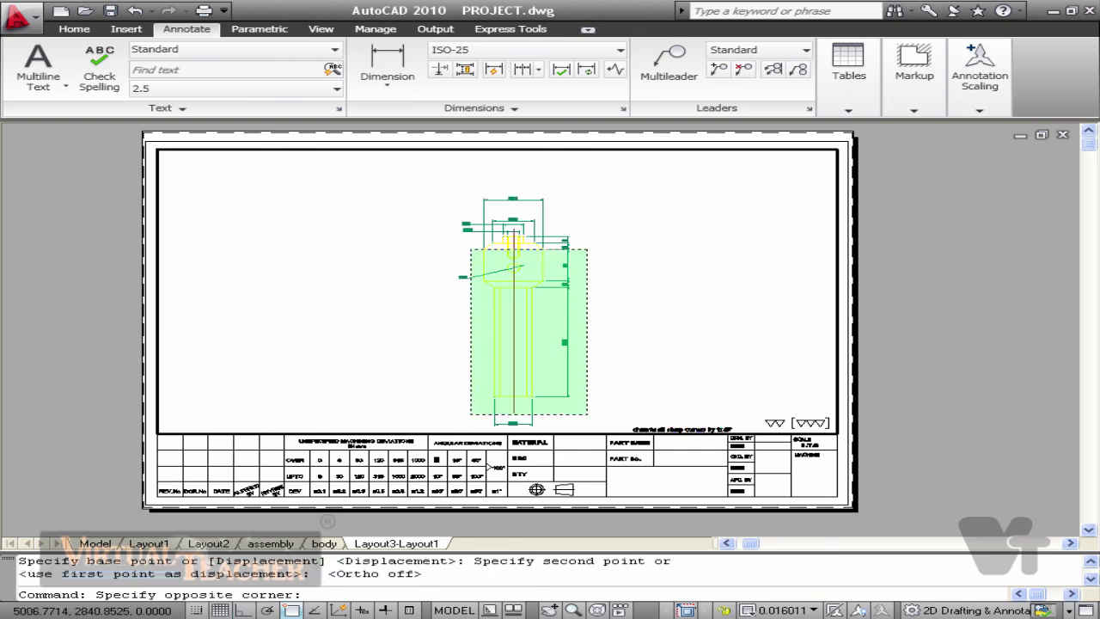
text(ro)
key(Return)
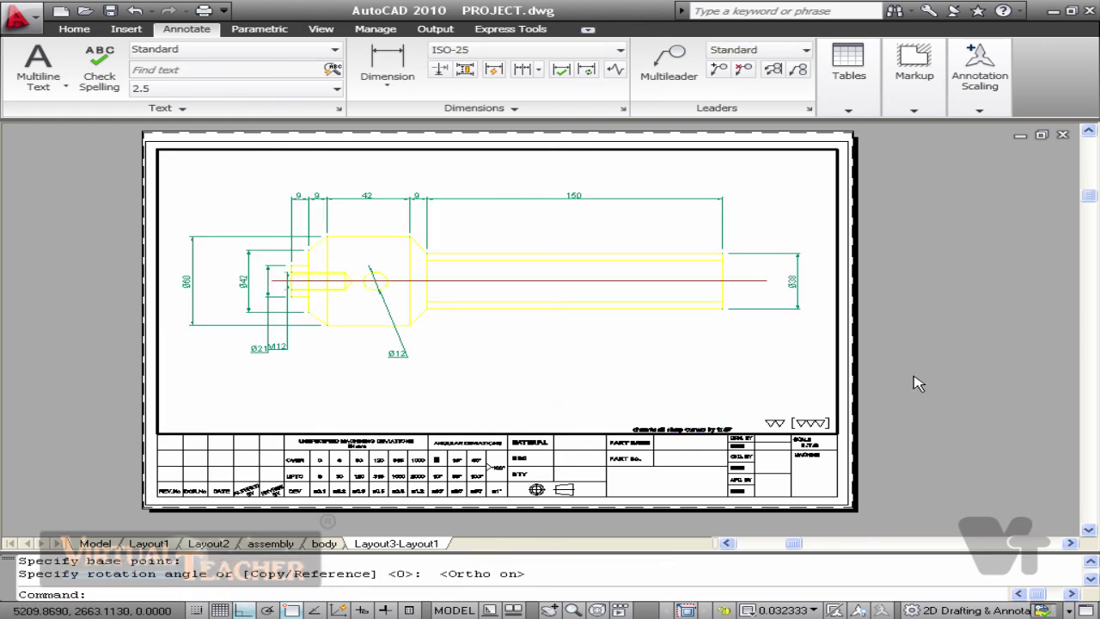
double_click(917, 388)
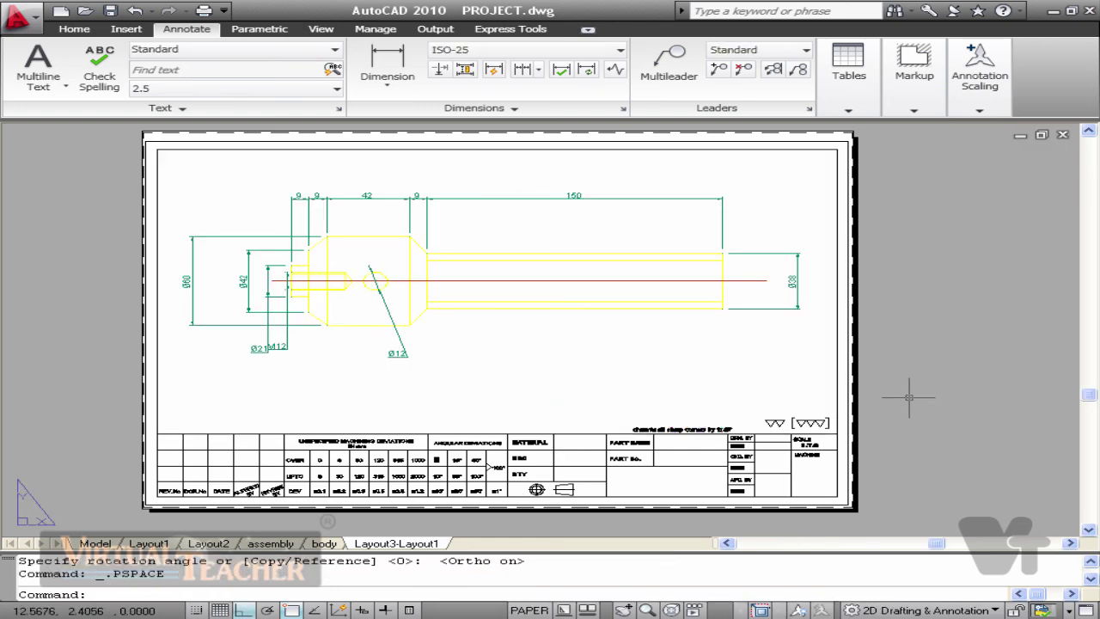
Rename the layout showing the horizontal screw view as screw.
right_click(397, 546)
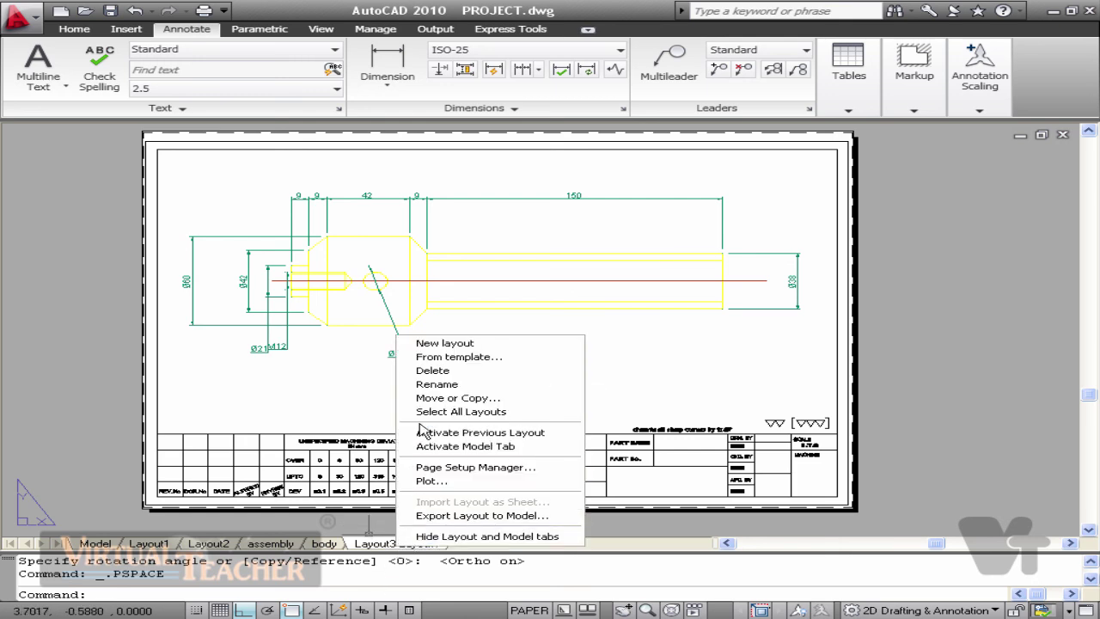
click(429, 384)
key(BackSpace)
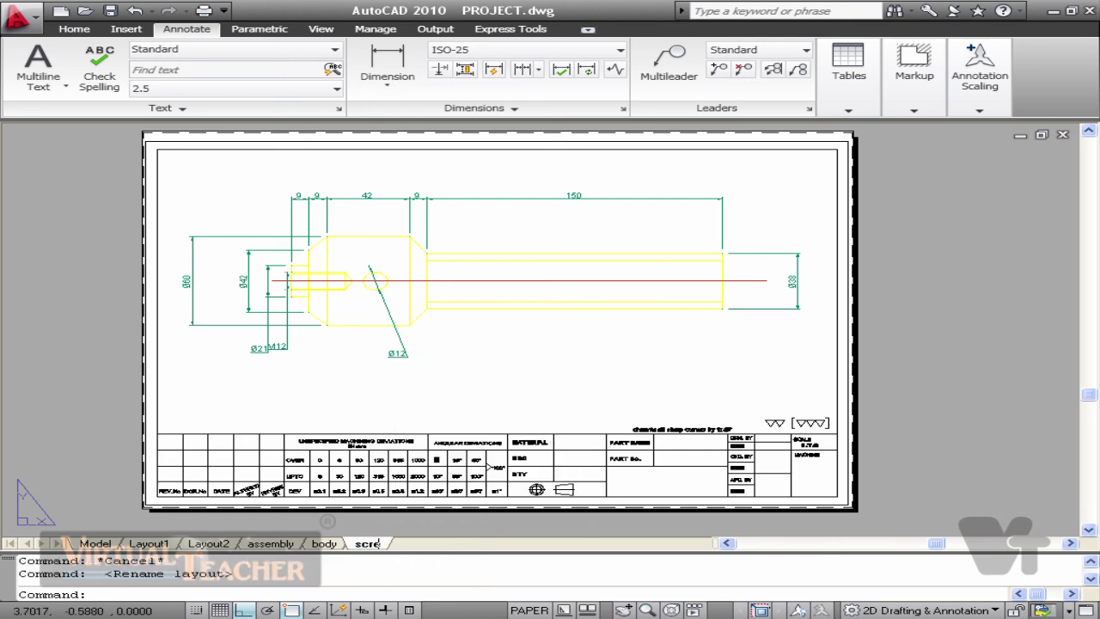
text(screw)
key(Return)
Insert one more TEST.dwt template layout after the screw layout and dismiss the proxy information notice.
right_click(375, 551)
click(466, 356)
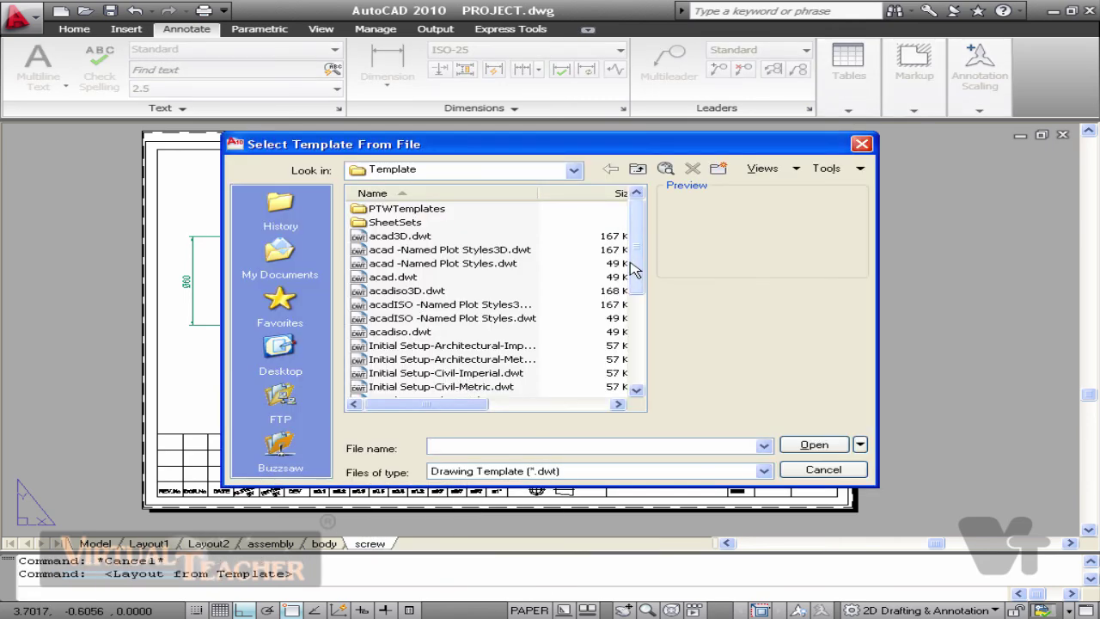
drag(633, 268, 634, 359)
click(393, 332)
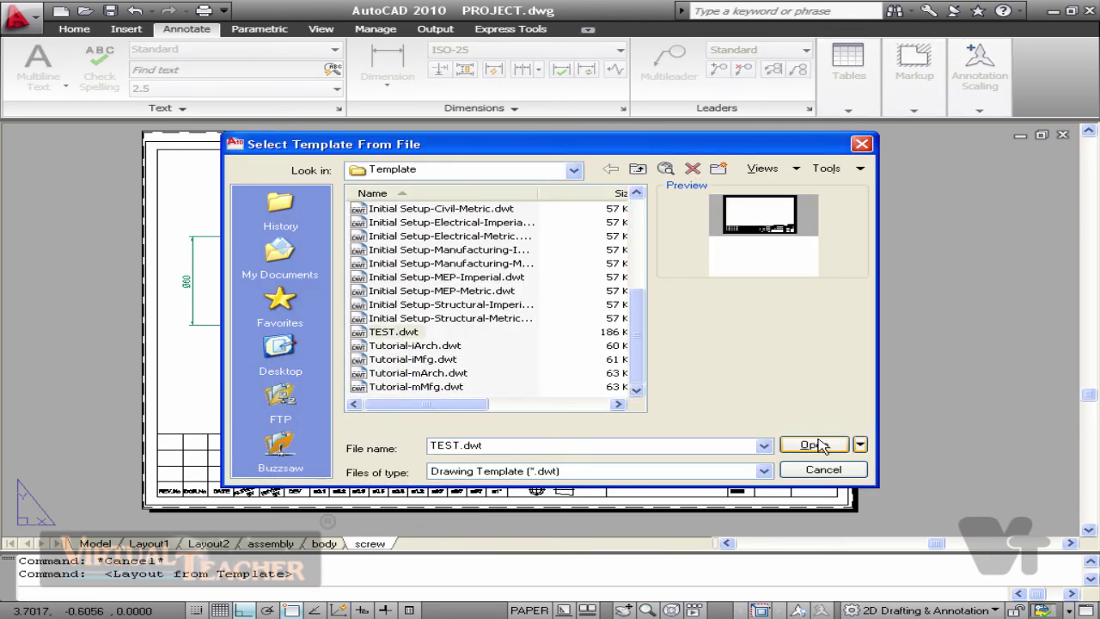
click(819, 445)
click(650, 252)
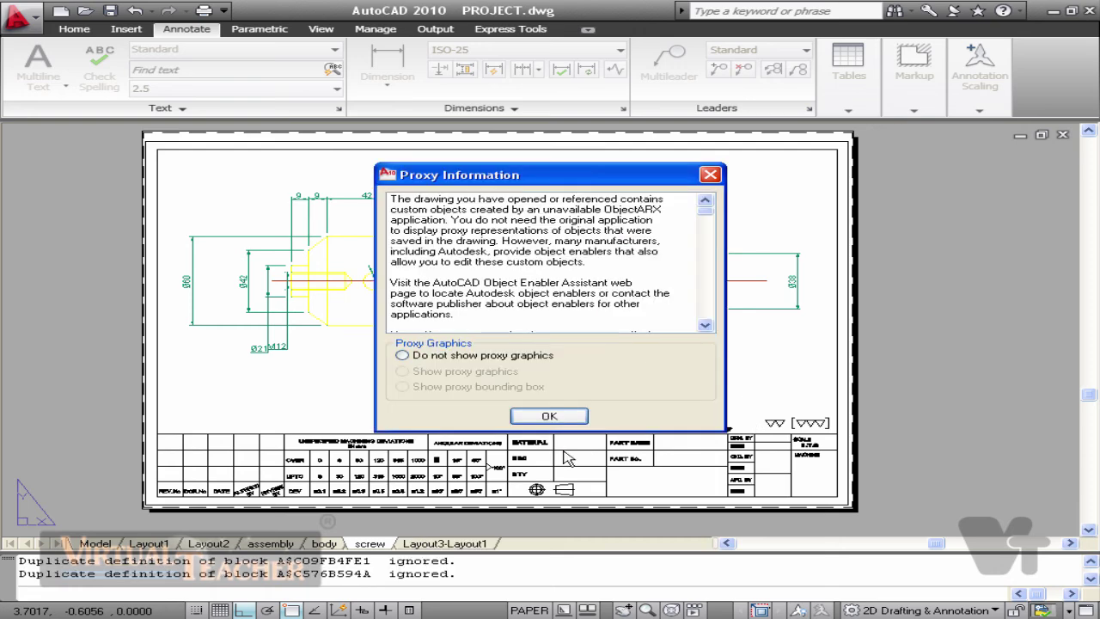
click(549, 416)
Open the new Layout3-Layout1 and frame the cap's top and sectioned front views inside its viewport.
click(464, 547)
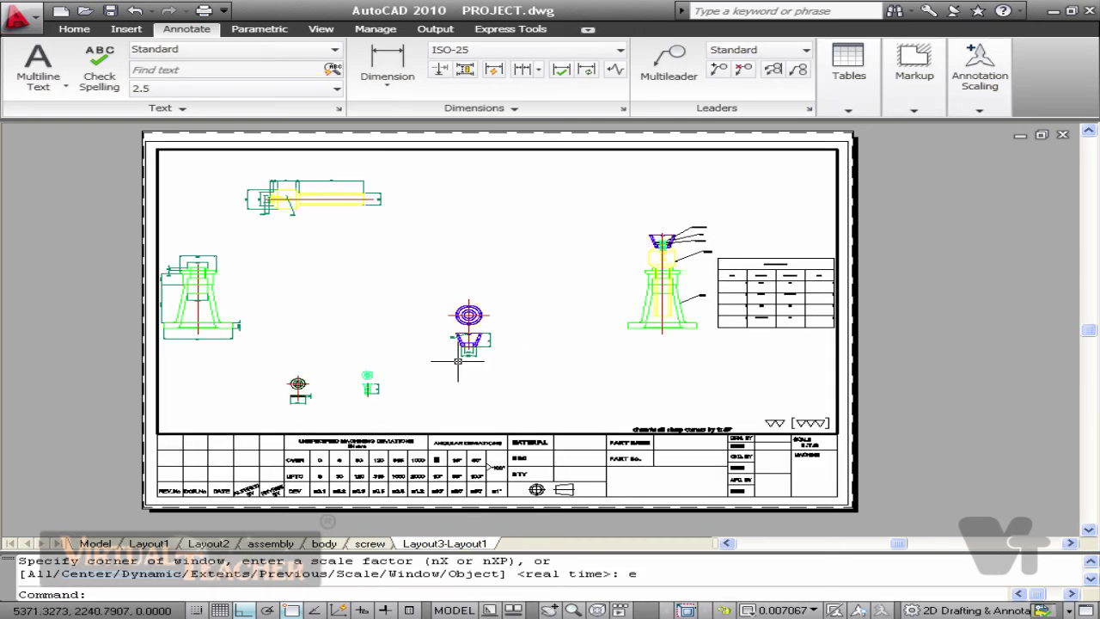
scroll(456, 359, up, 3)
scroll(514, 345, up, 1)
middle_drag(516, 345, 509, 391)
scroll(609, 376, up, 3)
mouse_move(610, 375)
middle_down()
mouse_move(627, 384)
mouse_move(624, 370)
middle_up()
scroll(626, 384, down, 4)
scroll(627, 383, up, 3)
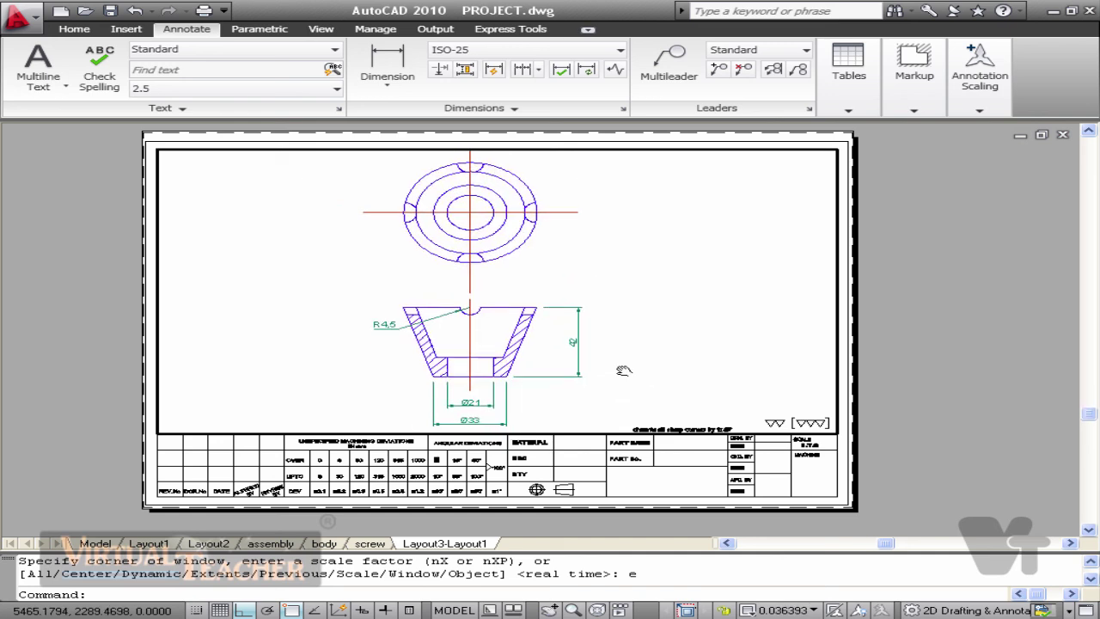
Return to paper space and rename the layout showing the cap views as cap.
double_click(1001, 366)
double_click(445, 544)
text(cap)
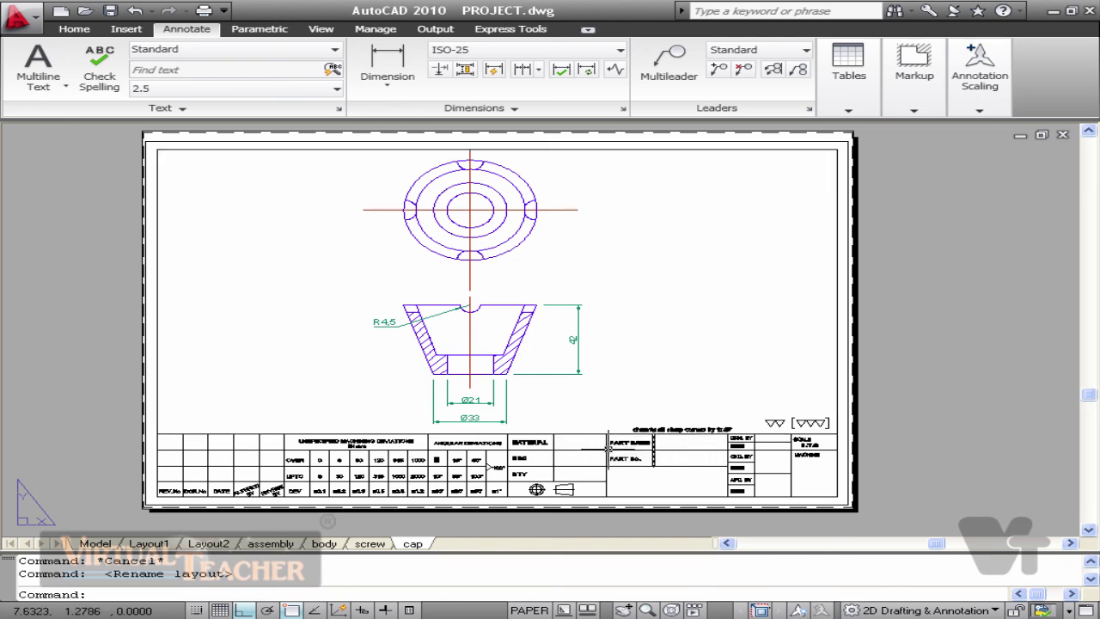
Insert Layout1 from the TEST.dwt template as another layout after the cap layout and dismiss the proxy information notice.
scroll(631, 471, up, 2)
scroll(632, 470, down, 5)
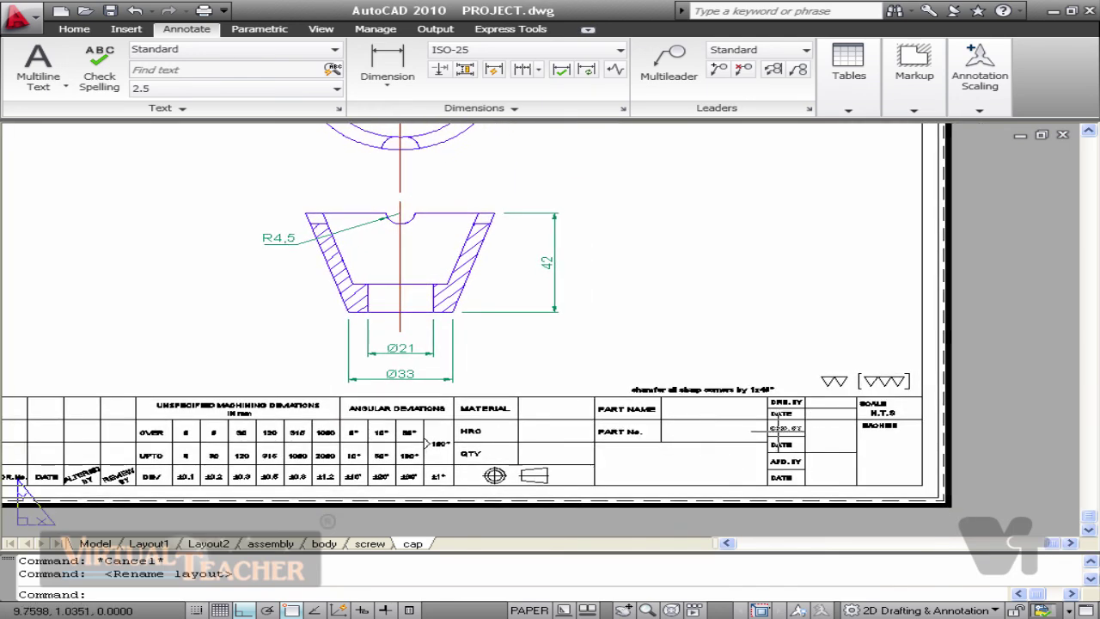
right_click(412, 543)
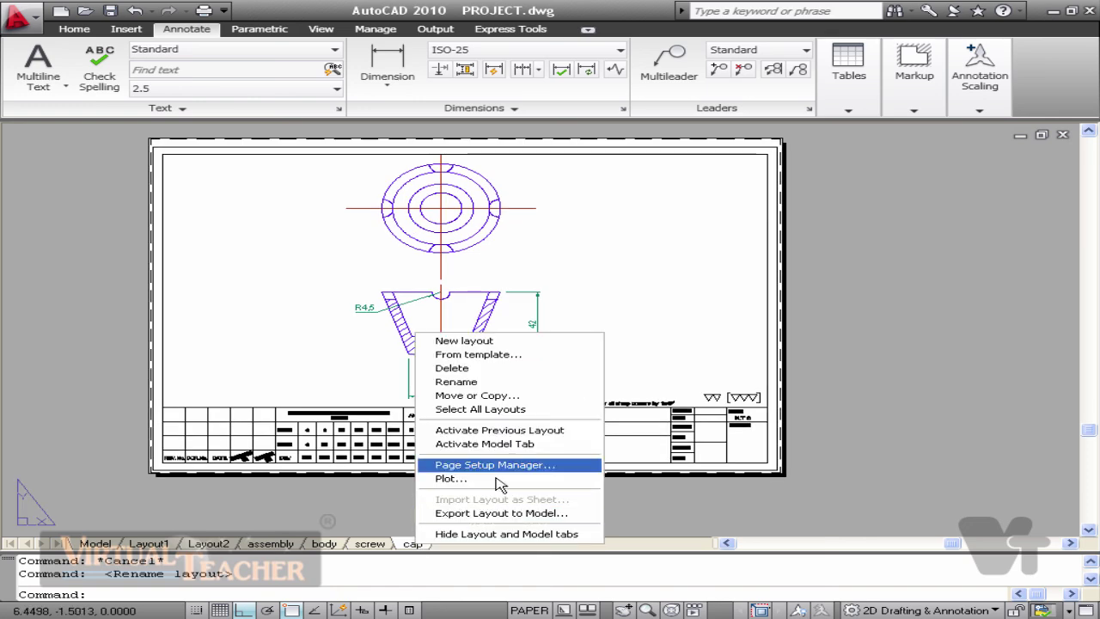
click(478, 354)
drag(636, 284, 636, 375)
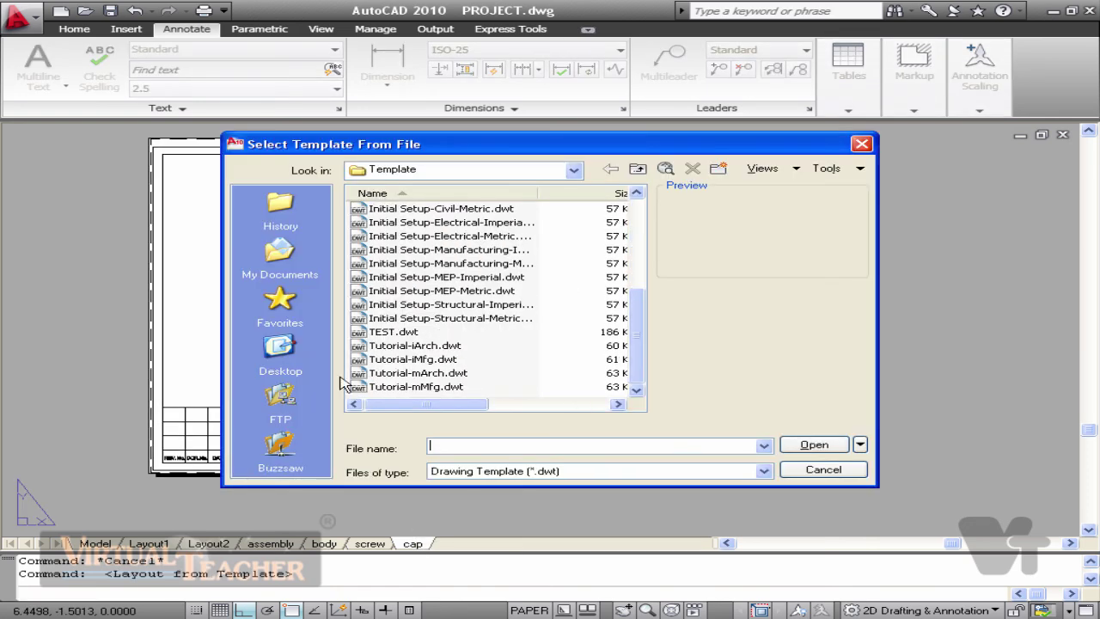
click(392, 334)
click(815, 444)
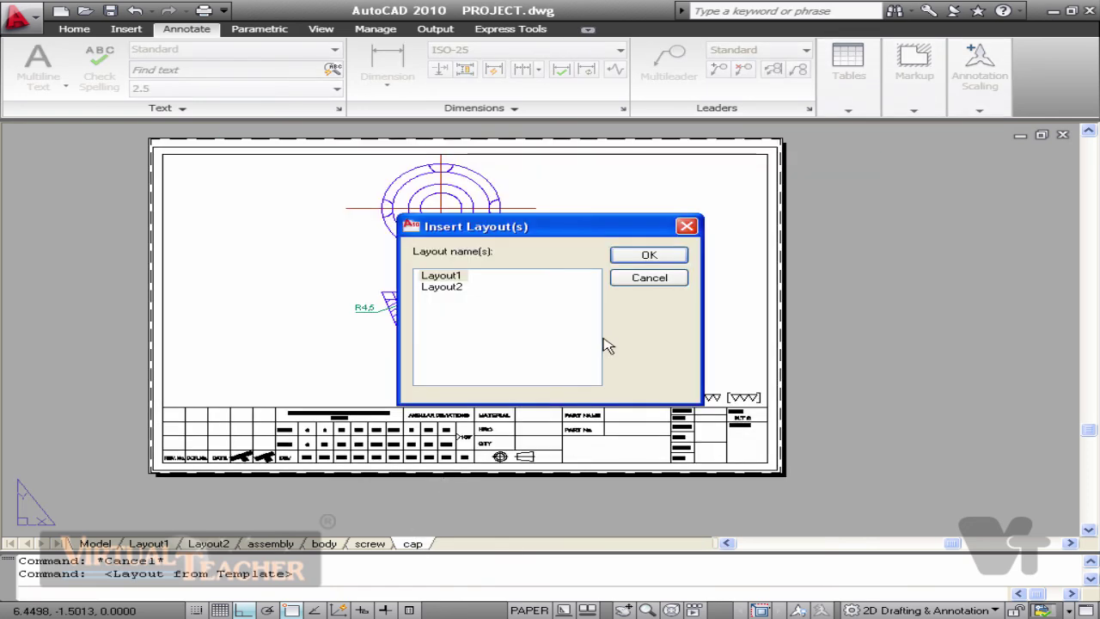
click(645, 254)
click(549, 416)
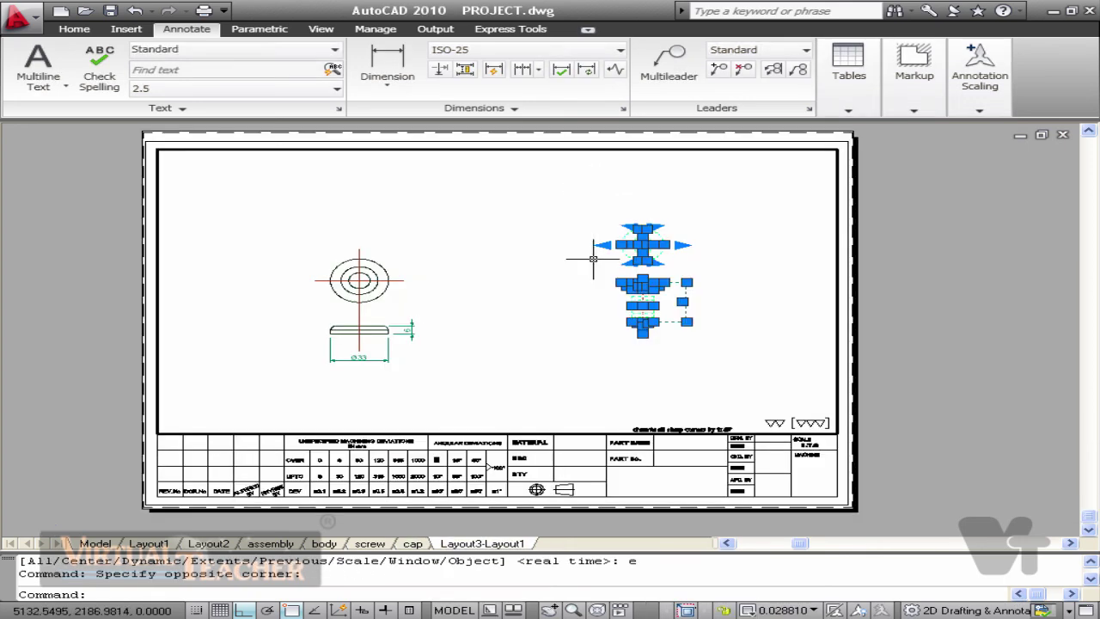
With Ortho off, move the small countersunk screw's views closer to the washer's and frame both parts in the new layout's viewport.
text(m)
key(Return)
click(577, 265)
key(F8)
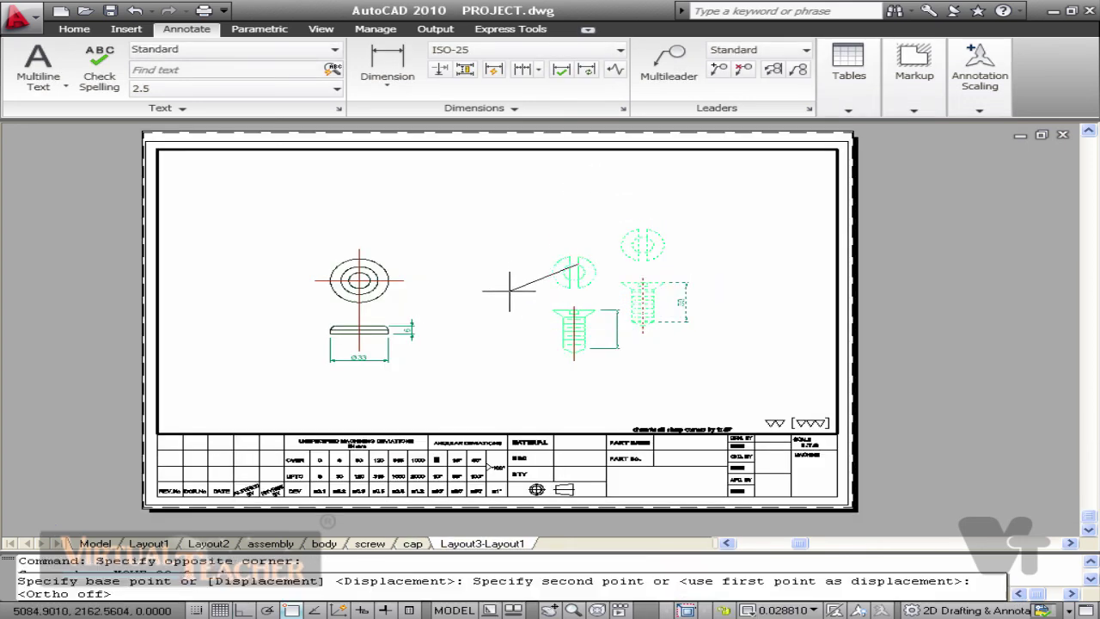
click(503, 292)
scroll(580, 334, up, 2)
middle_drag(581, 335, 676, 331)
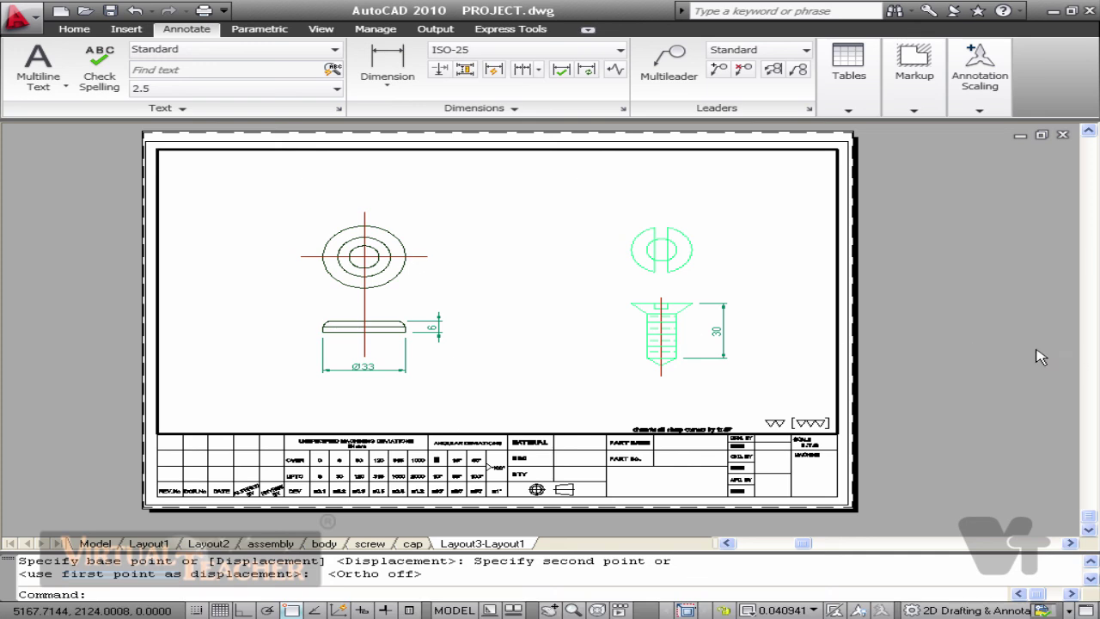
Return to paper space and rename the layout showing the washer and countersunk screw as screw and washer.
double_click(1005, 357)
right_click(464, 544)
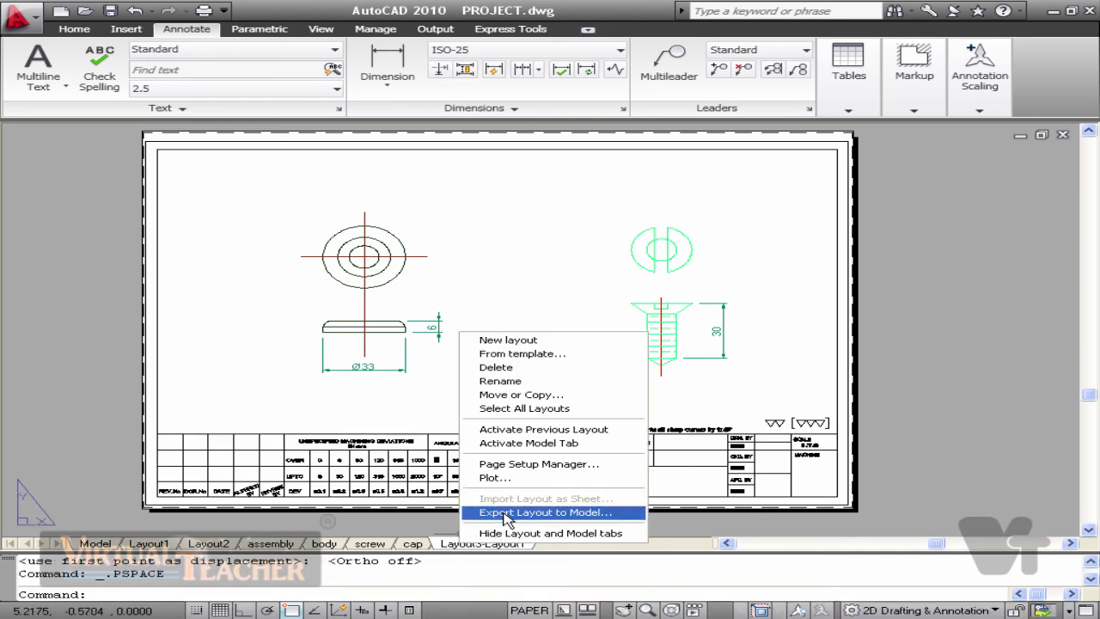
click(525, 380)
text(sc)
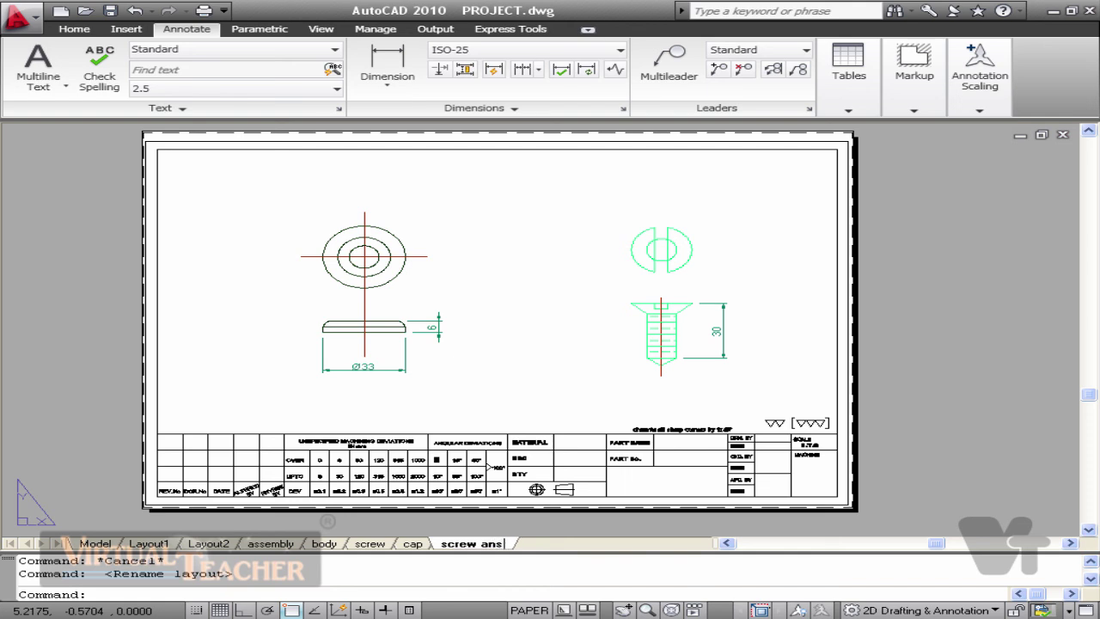
text(rew and washer)
click(910, 368)
key(Escape)
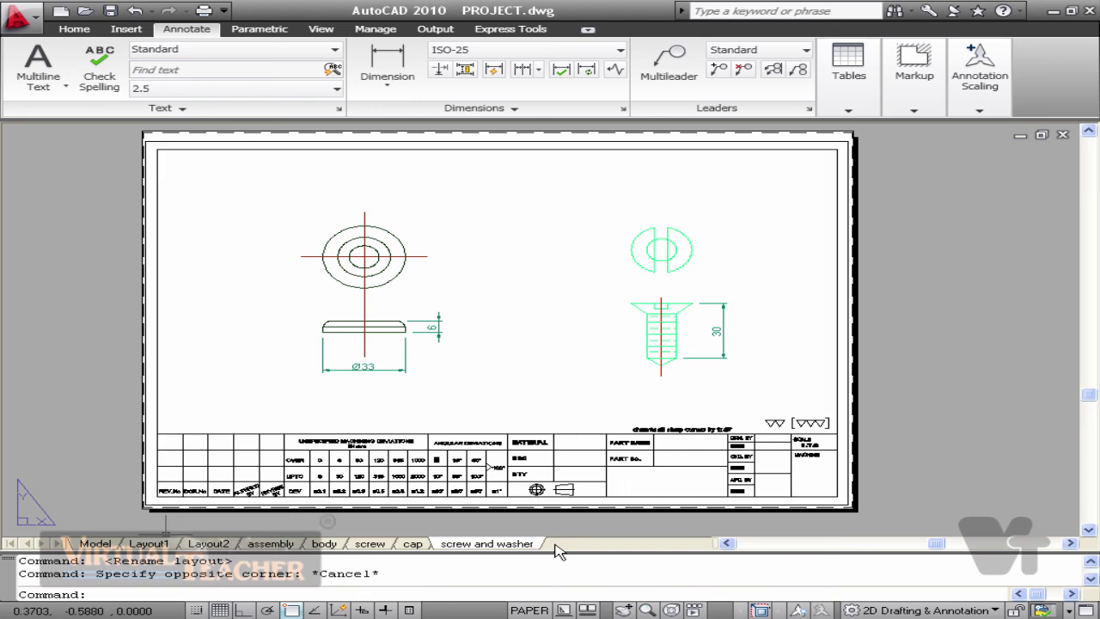
Preview the plot of the screw and washer layout, then exit without plotting.
right_click(526, 547)
click(550, 478)
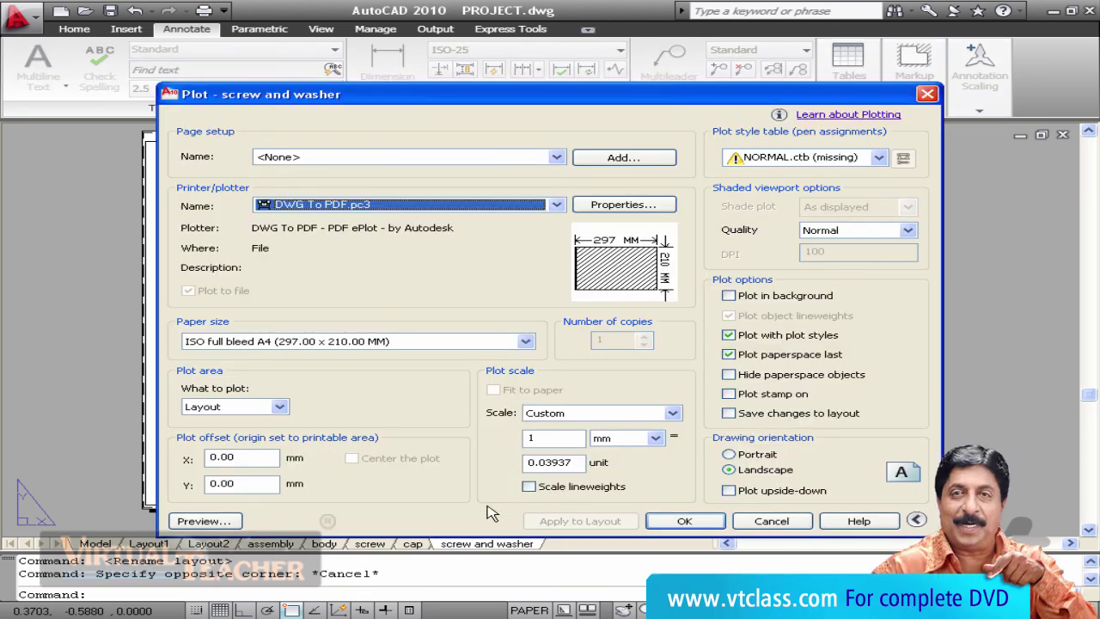
click(194, 520)
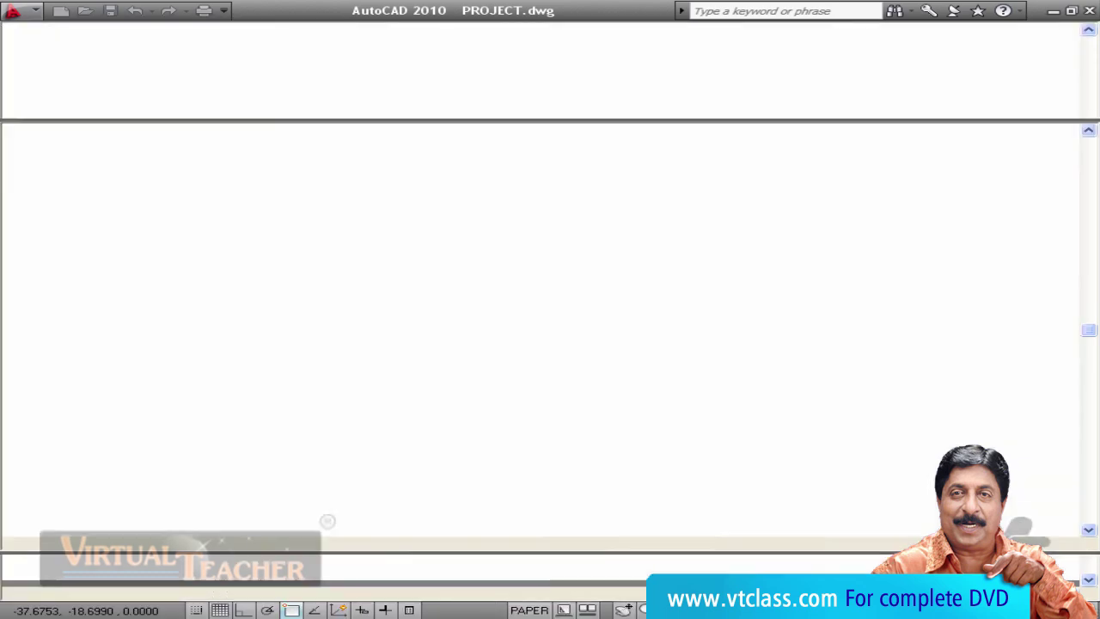
key(Escape)
key(Escape)
Switch to the cap layout, preview its plot and exit without plotting.
click(412, 544)
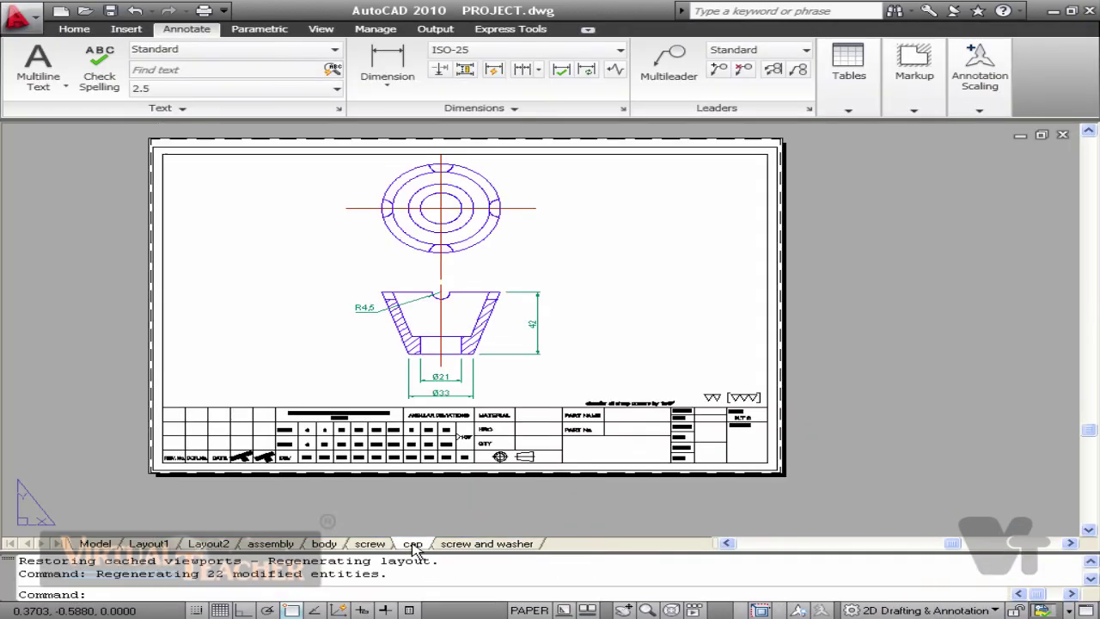
right_click(413, 544)
click(456, 412)
click(202, 526)
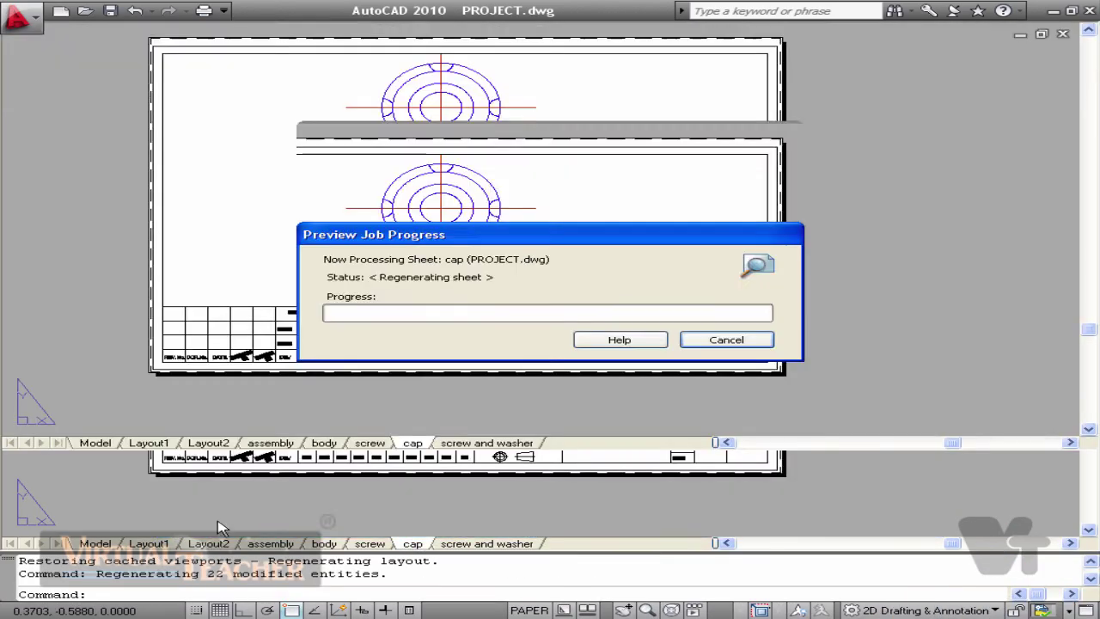
key(Escape)
key(Escape)
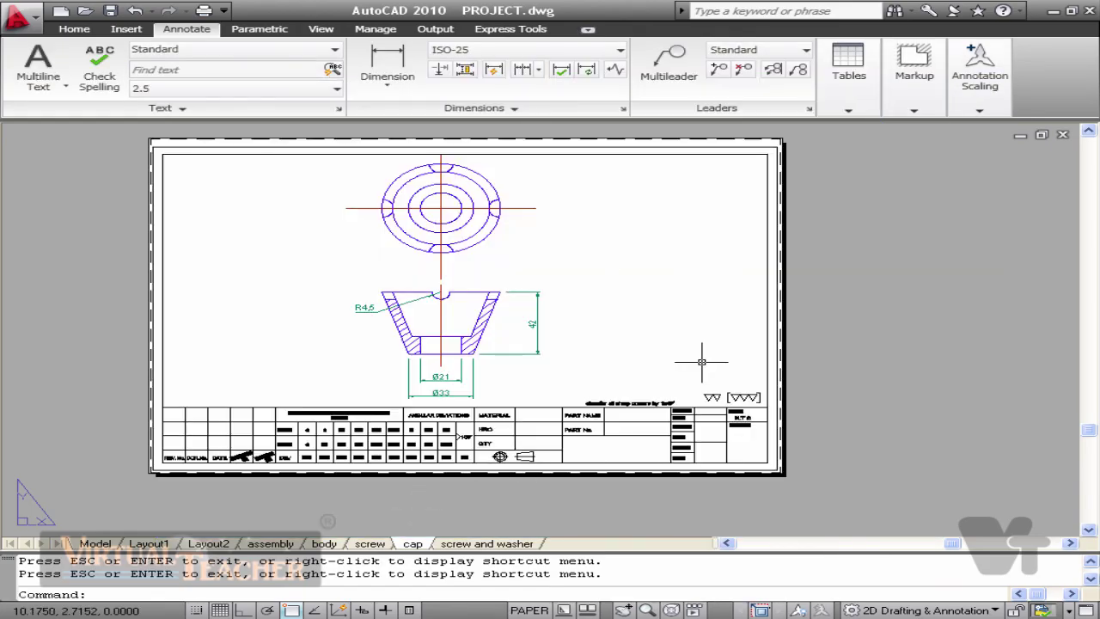